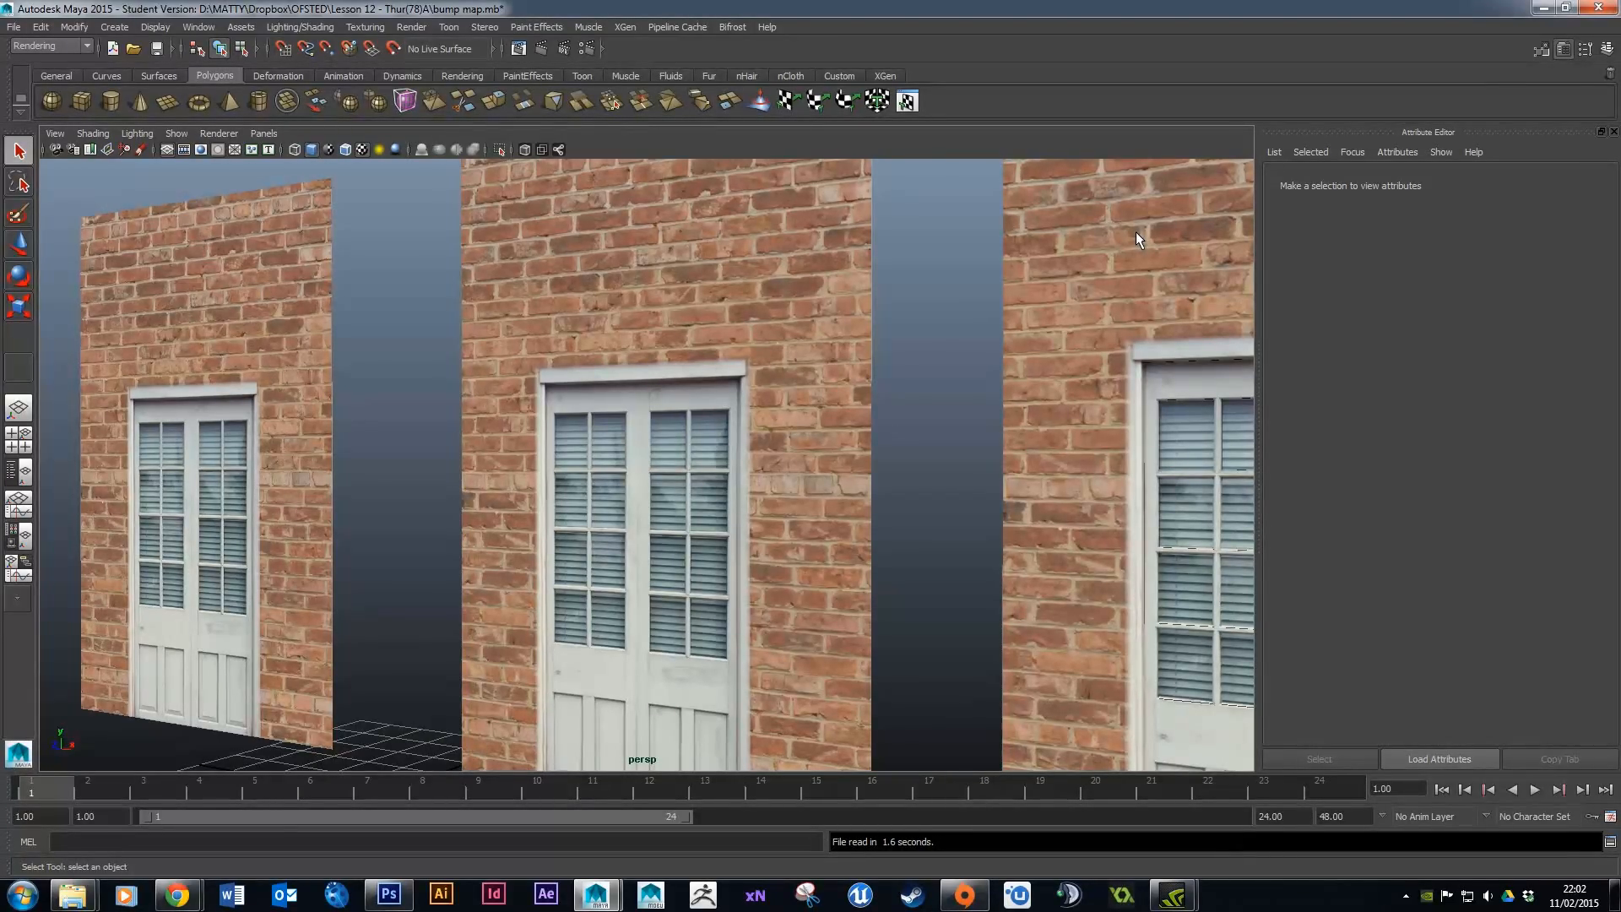
Render the view with the leftmost brick wall plane selected, examine the image, and close the render window.
left_click_drag(679, 394, 1018, 340)
left_click(753, 327)
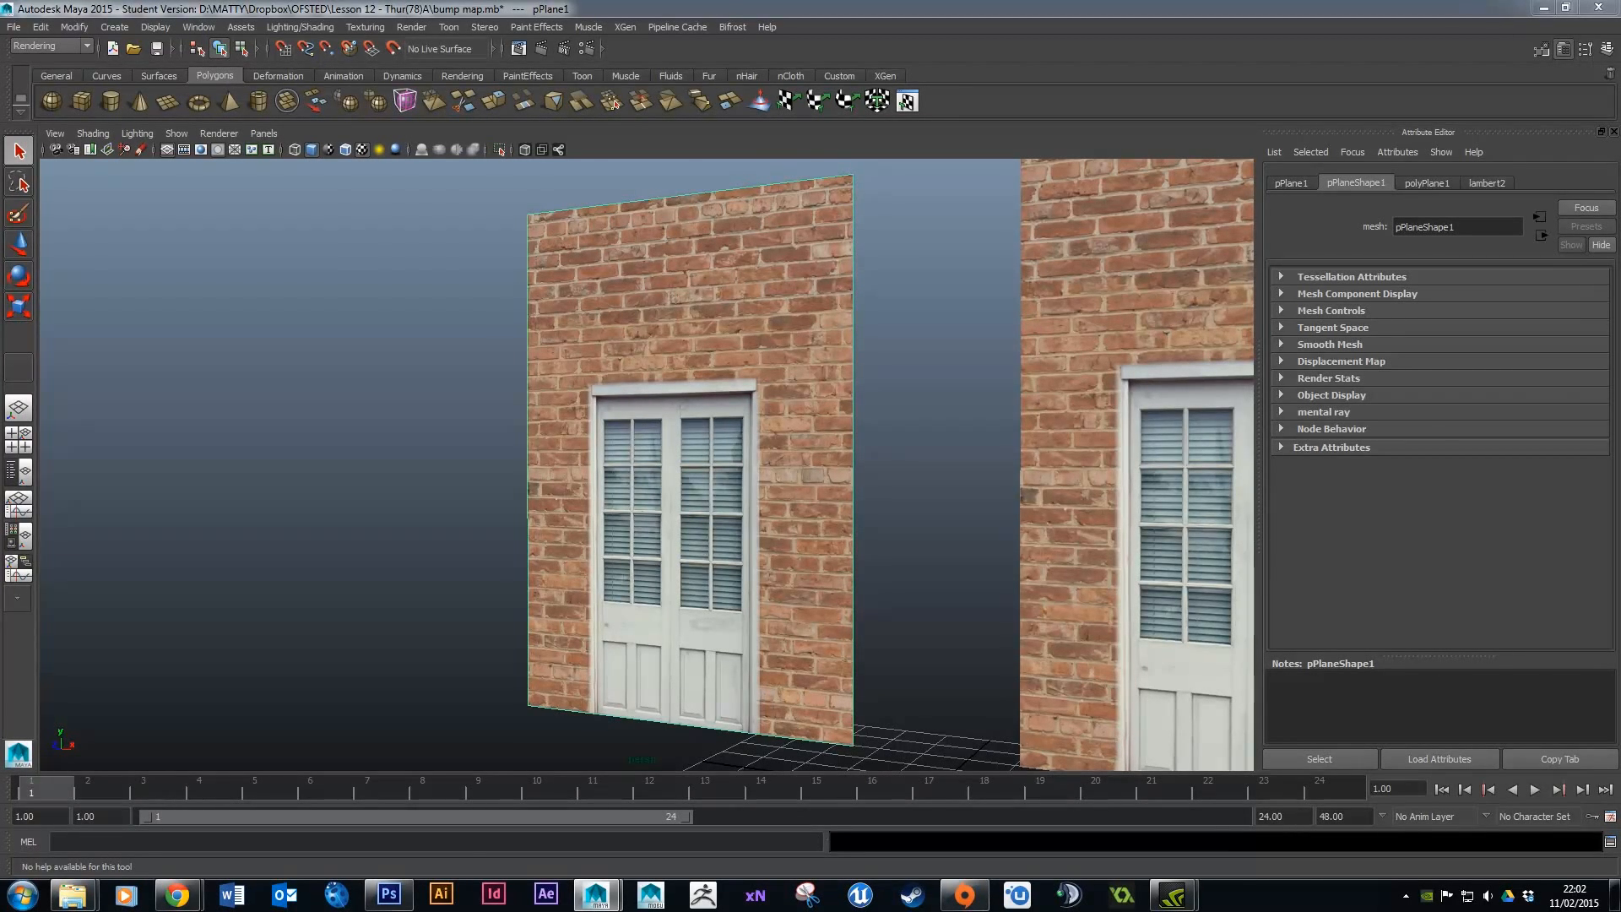
left_click_drag(1620, 34, 670, 4)
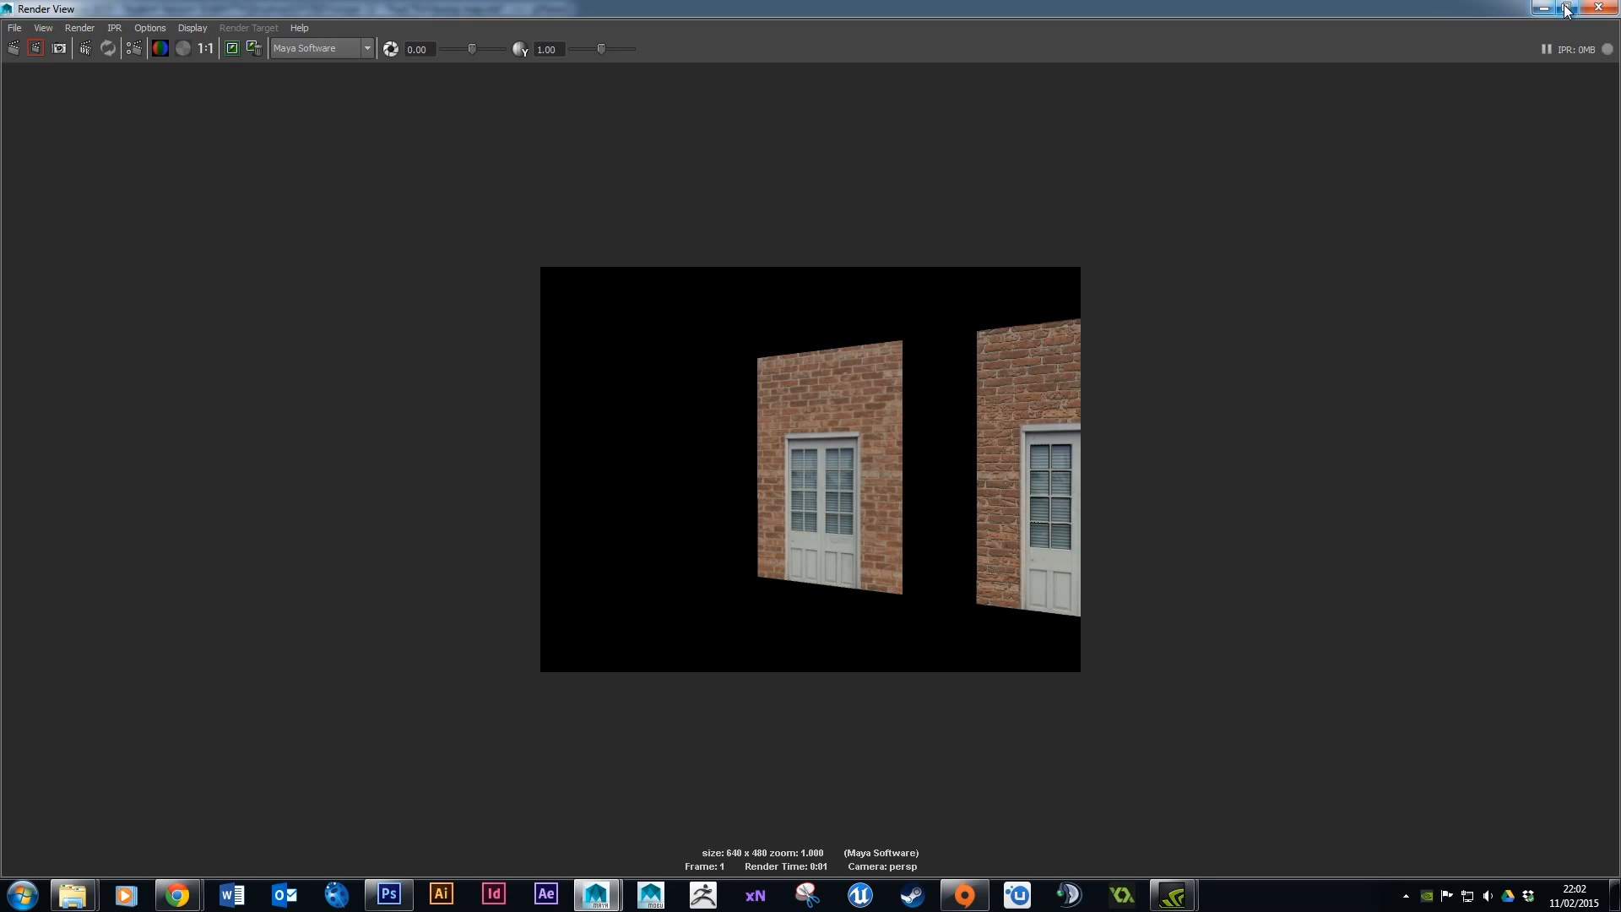
left_click(1592, 12)
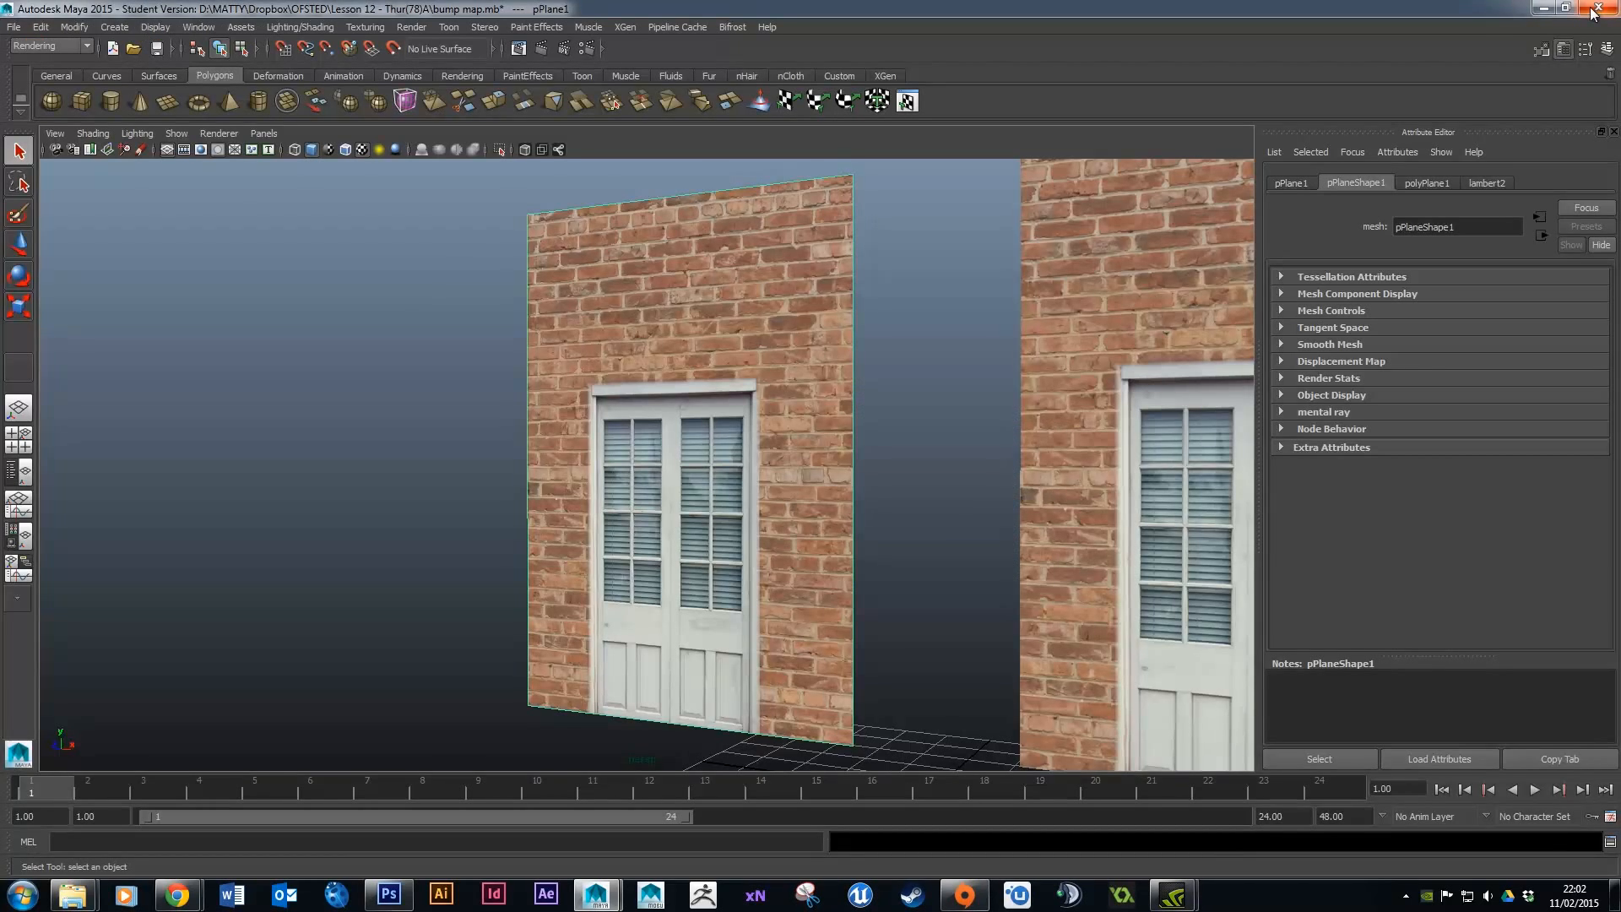
Render the view framed on the middle wall plane to examine its brick surface, and close the render window.
scroll(741, 348, "up", 3)
left_click_drag(741, 348, 511, 335)
left_click(648, 365)
scroll(689, 391, "up", 1)
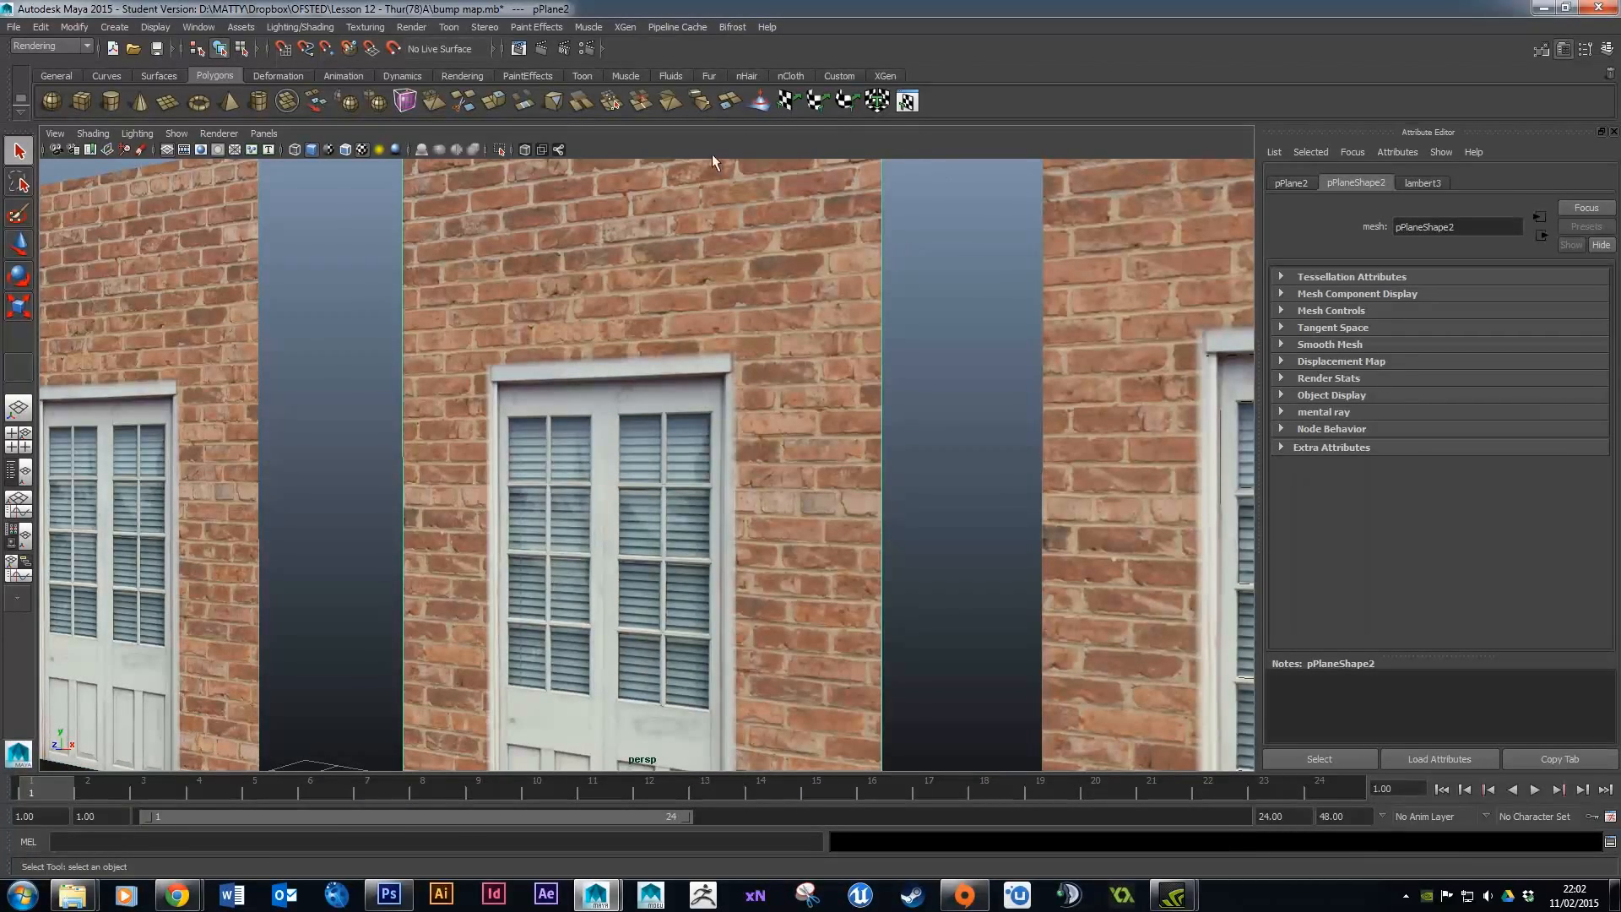
left_click(564, 48)
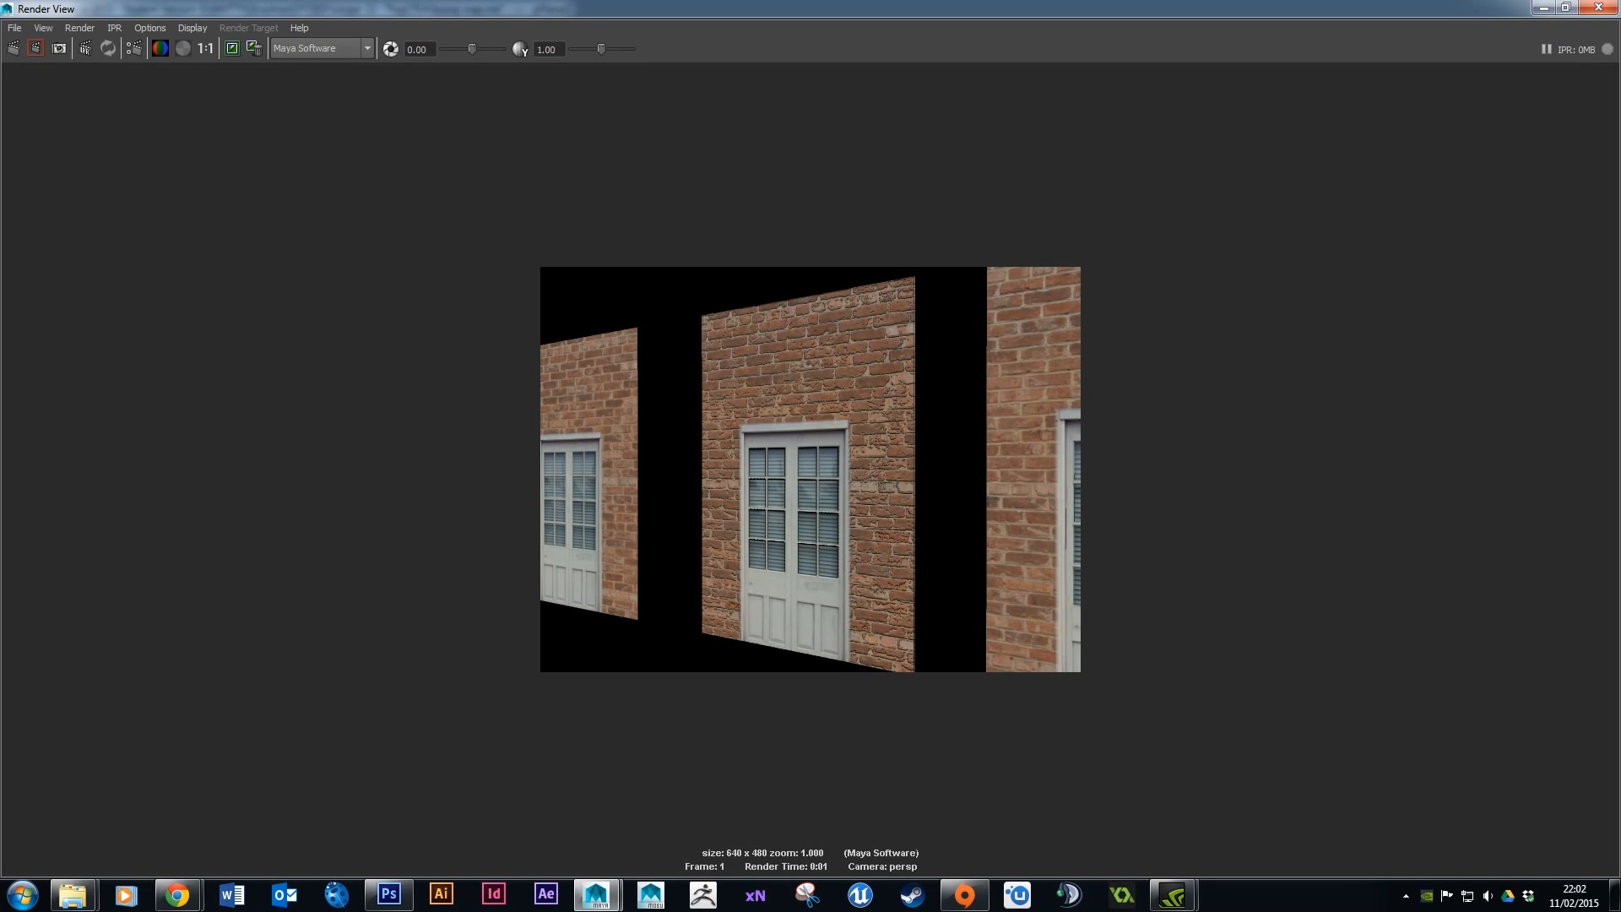
left_click(1600, 10)
Frame all three wall planes with the third one selected and turn on the Poly Count heads-up display.
left_click(1129, 314)
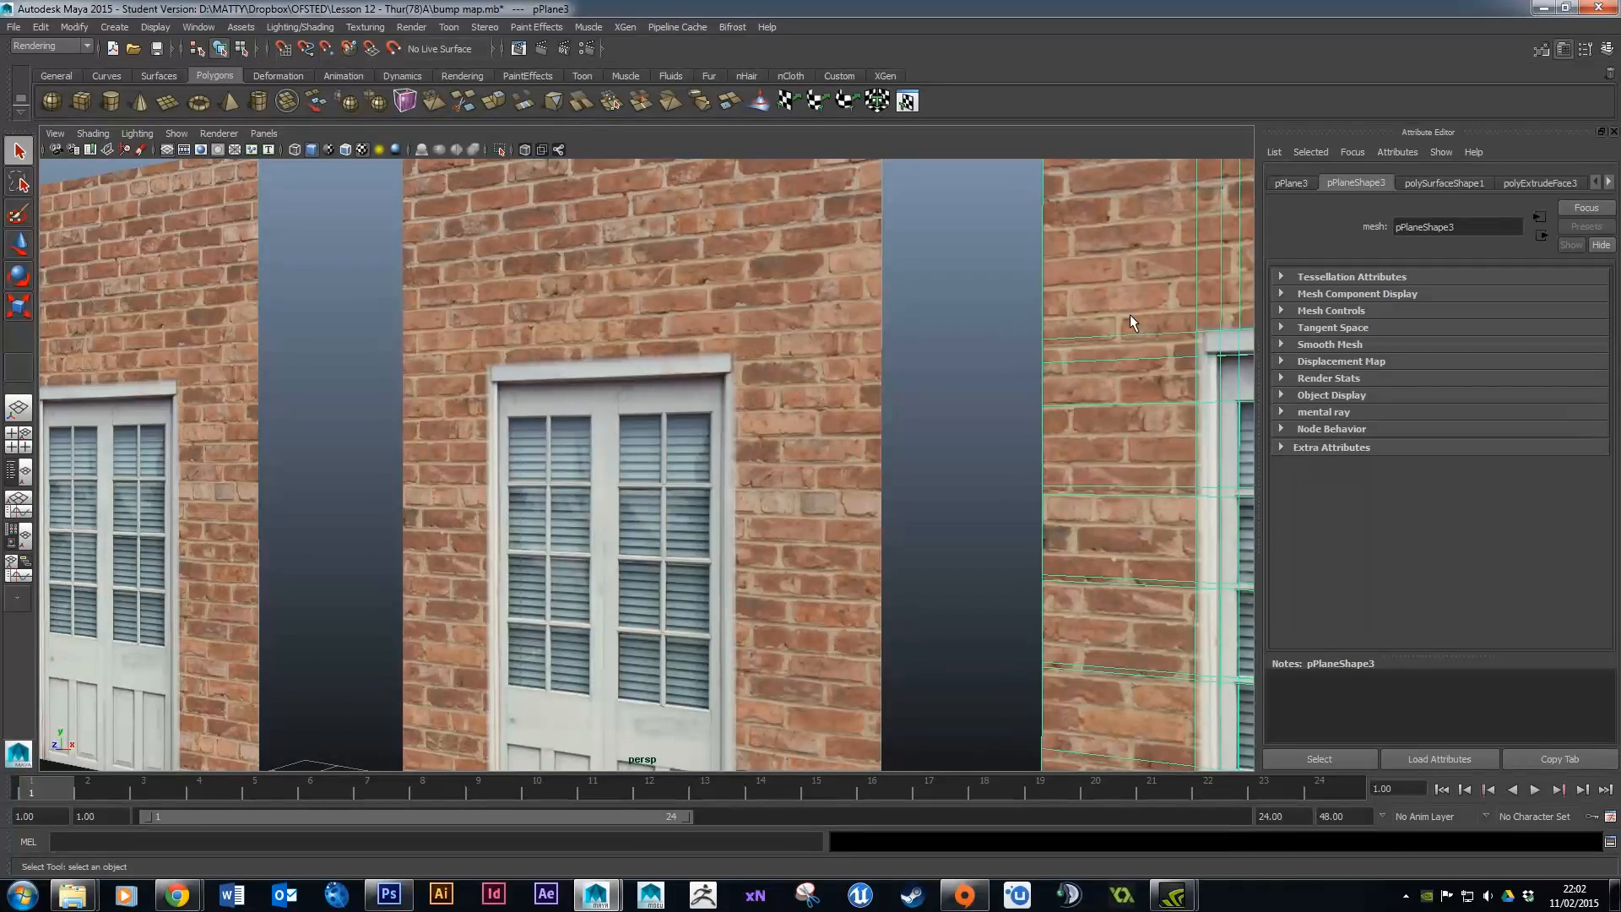
left_click_drag(1143, 312, 692, 314)
scroll(692, 318, "down", 4)
left_click_drag(776, 355, 861, 340)
scroll(922, 331, "down", 4)
left_click(199, 26)
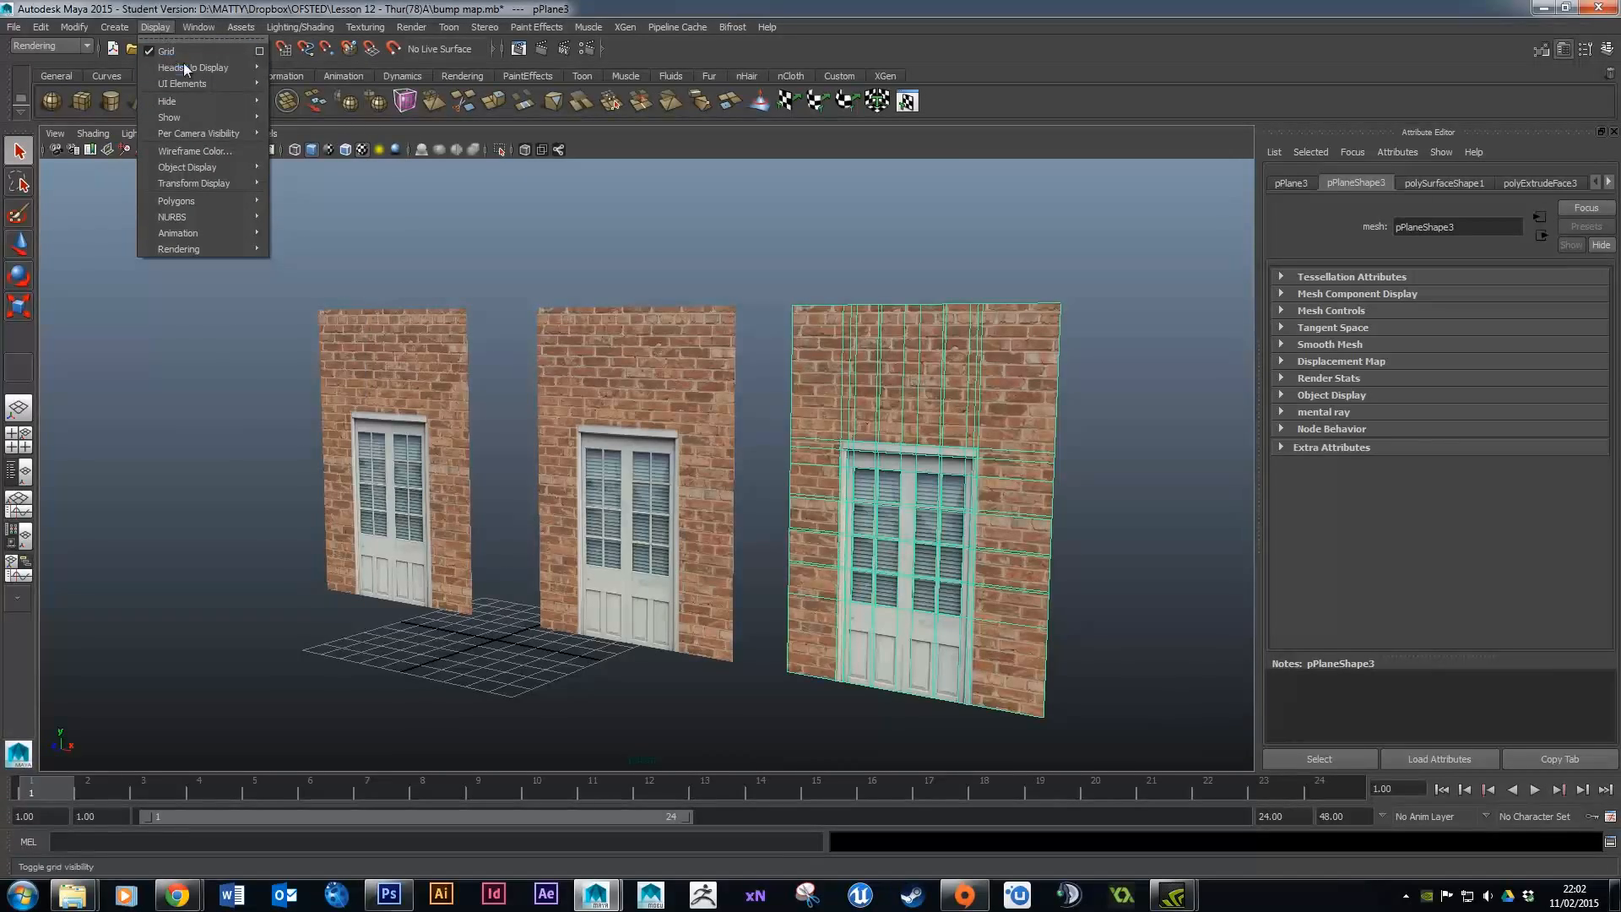
mouse_move(193, 72)
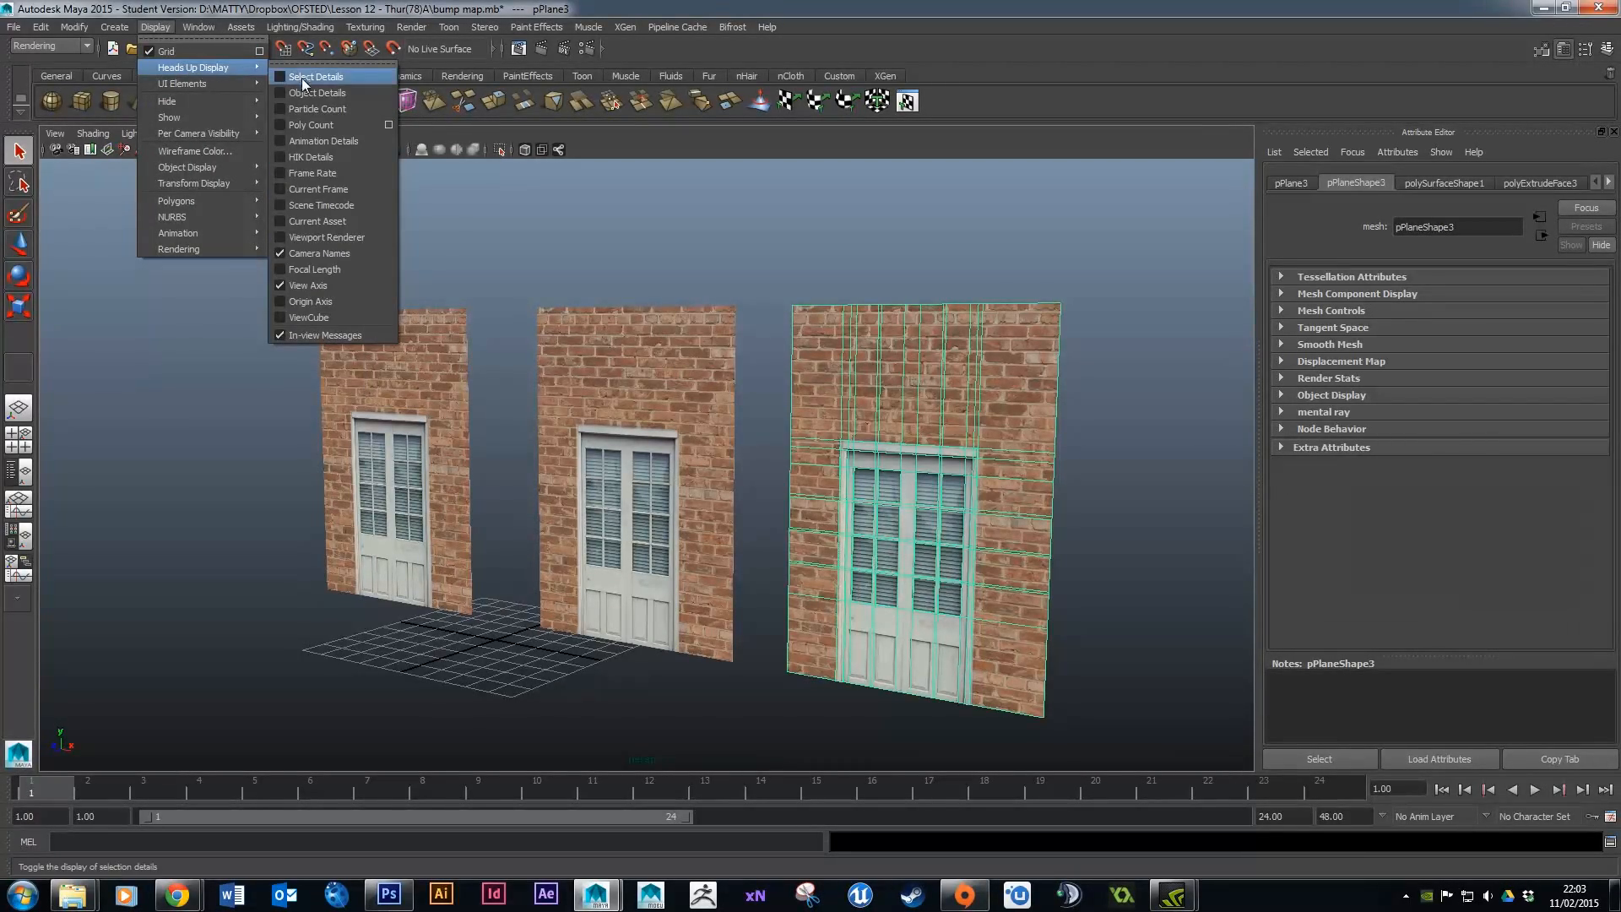
left_click(320, 128)
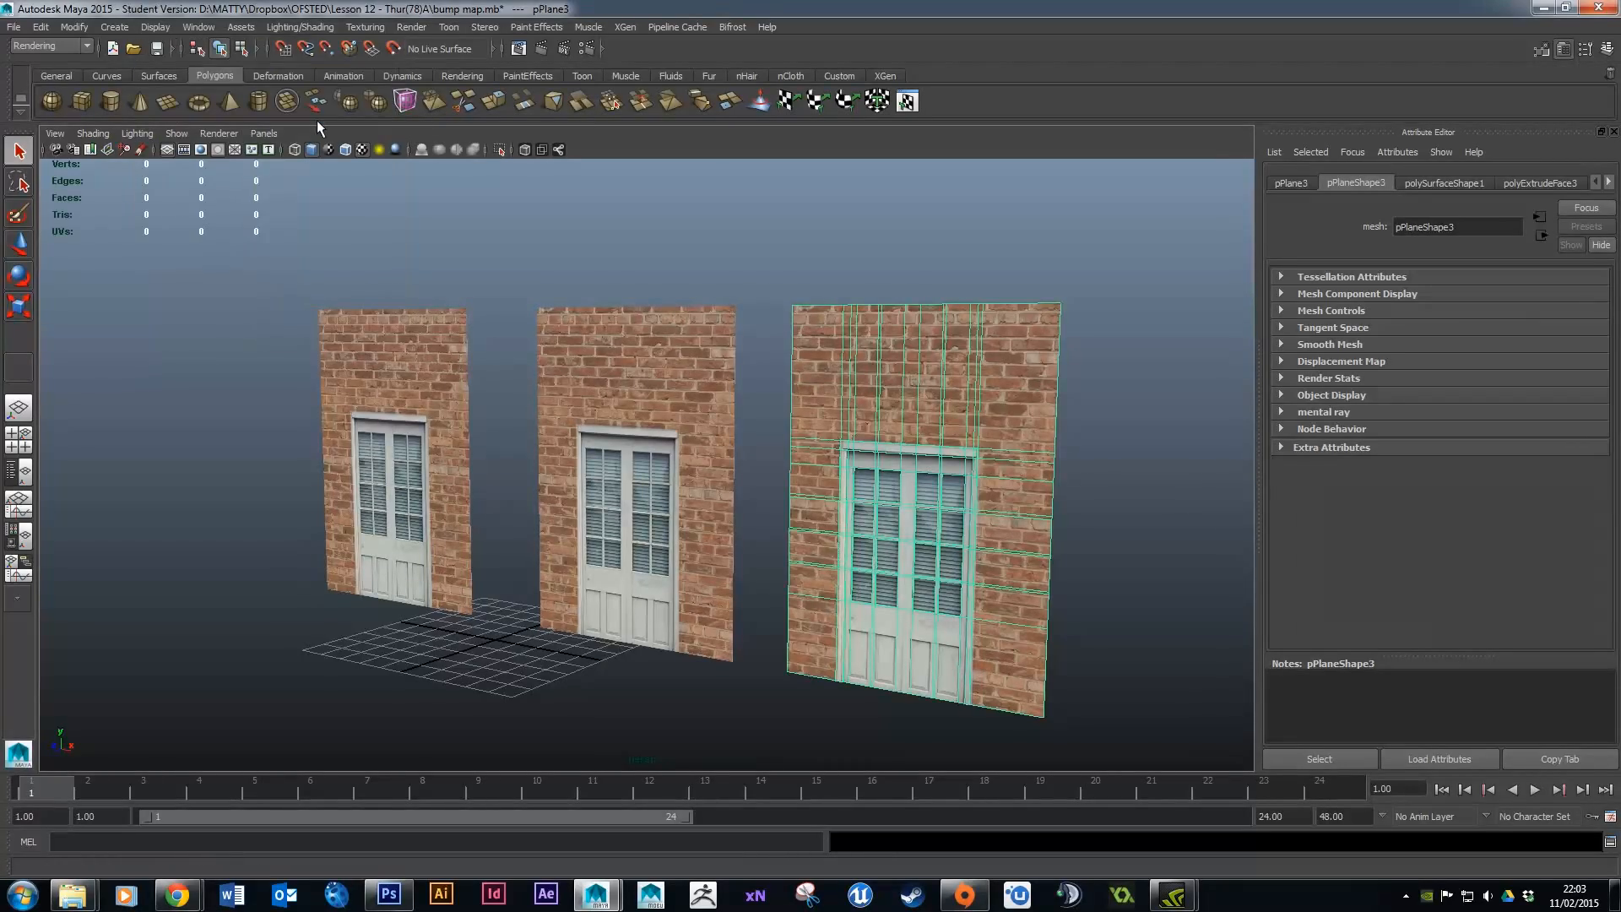
Compare the polygon counts of the three wall planes by selecting them individually.
left_click(643, 255)
left_click(857, 355)
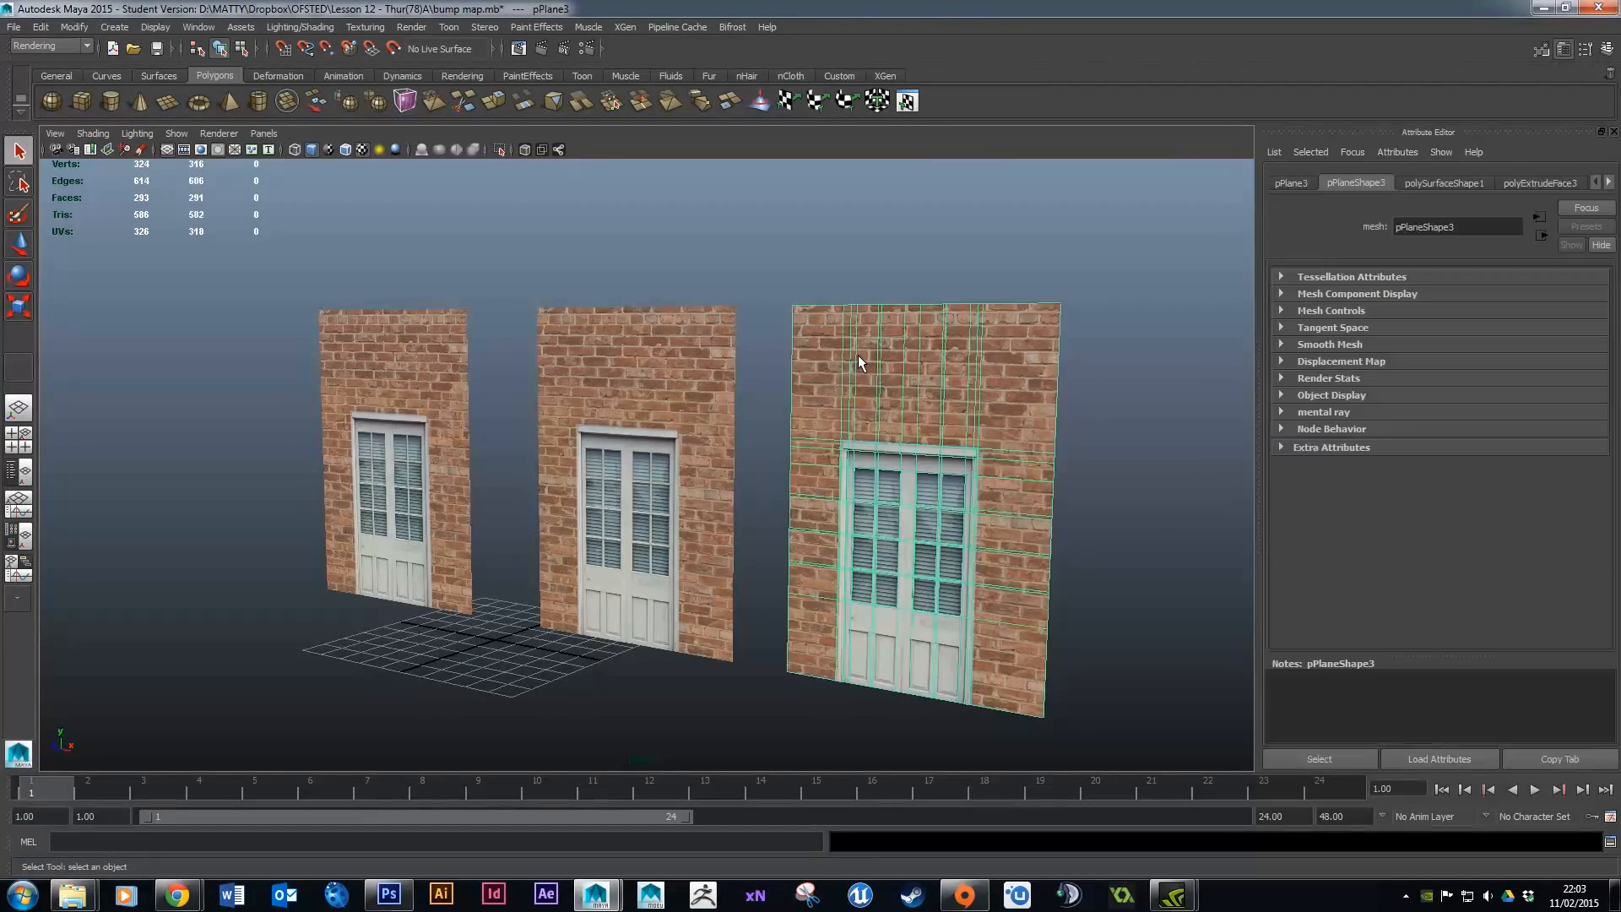
left_click(691, 275)
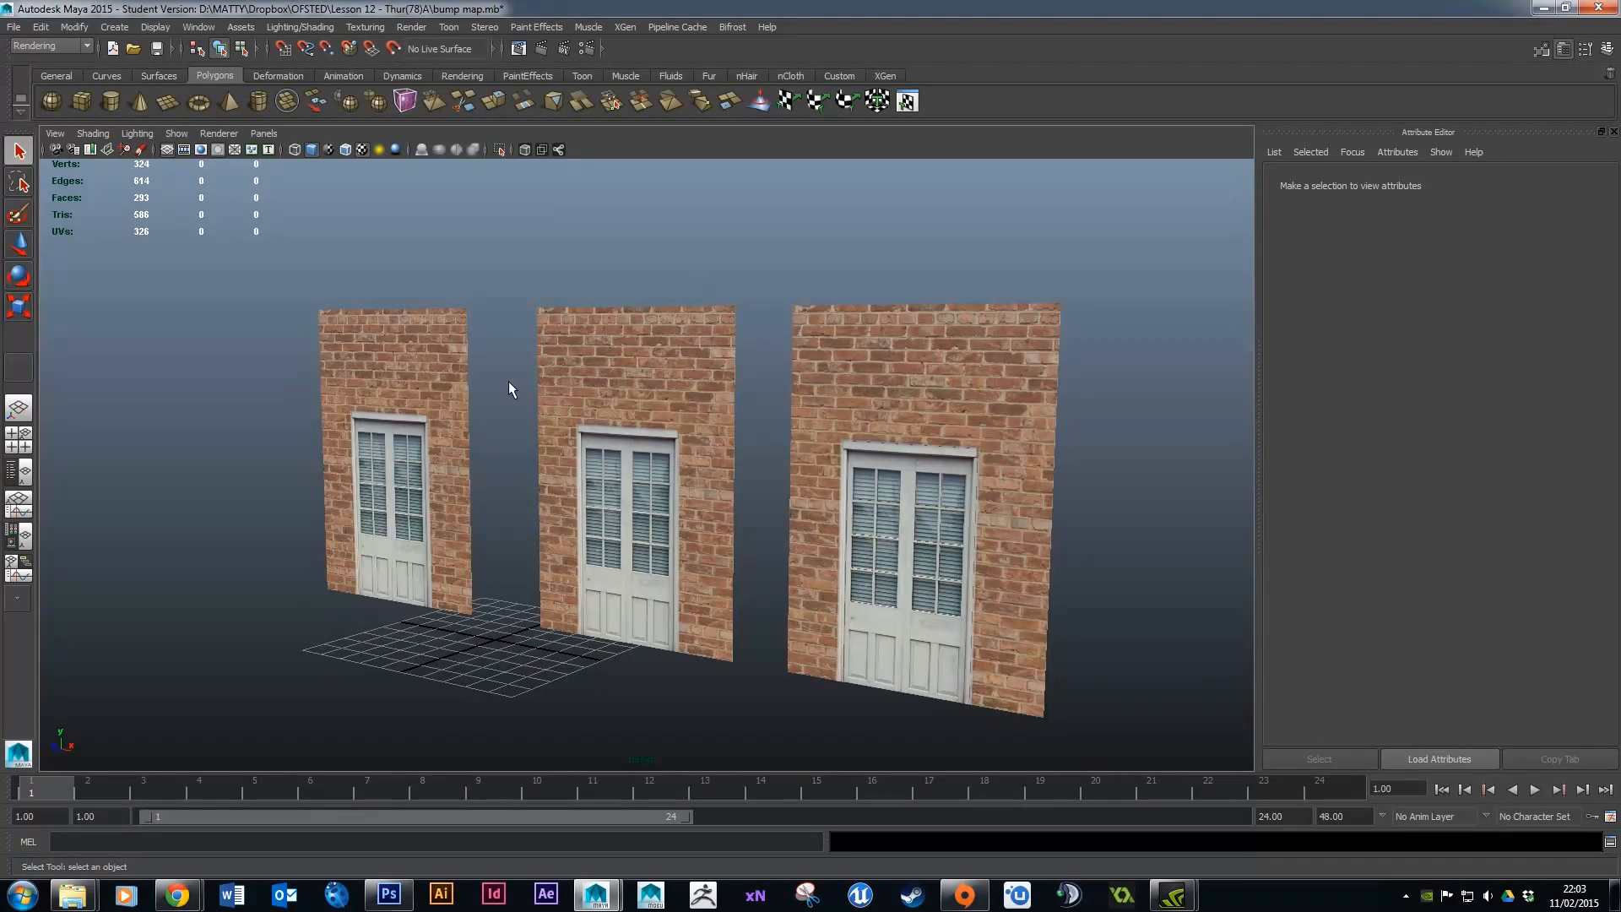
left_click(395, 413)
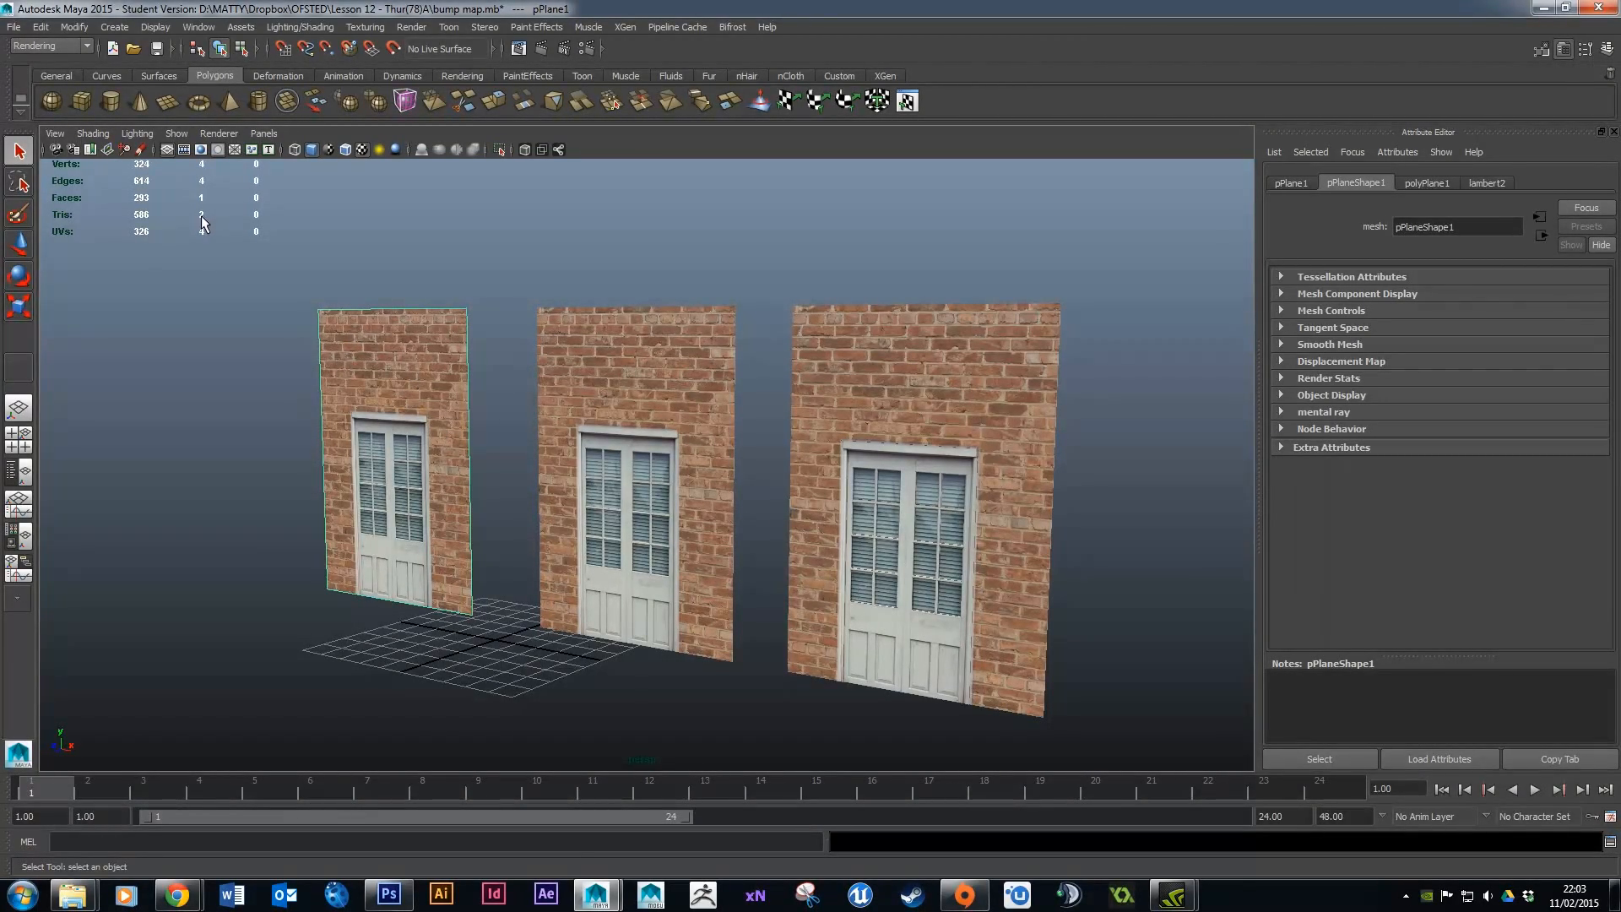
left_click(562, 446)
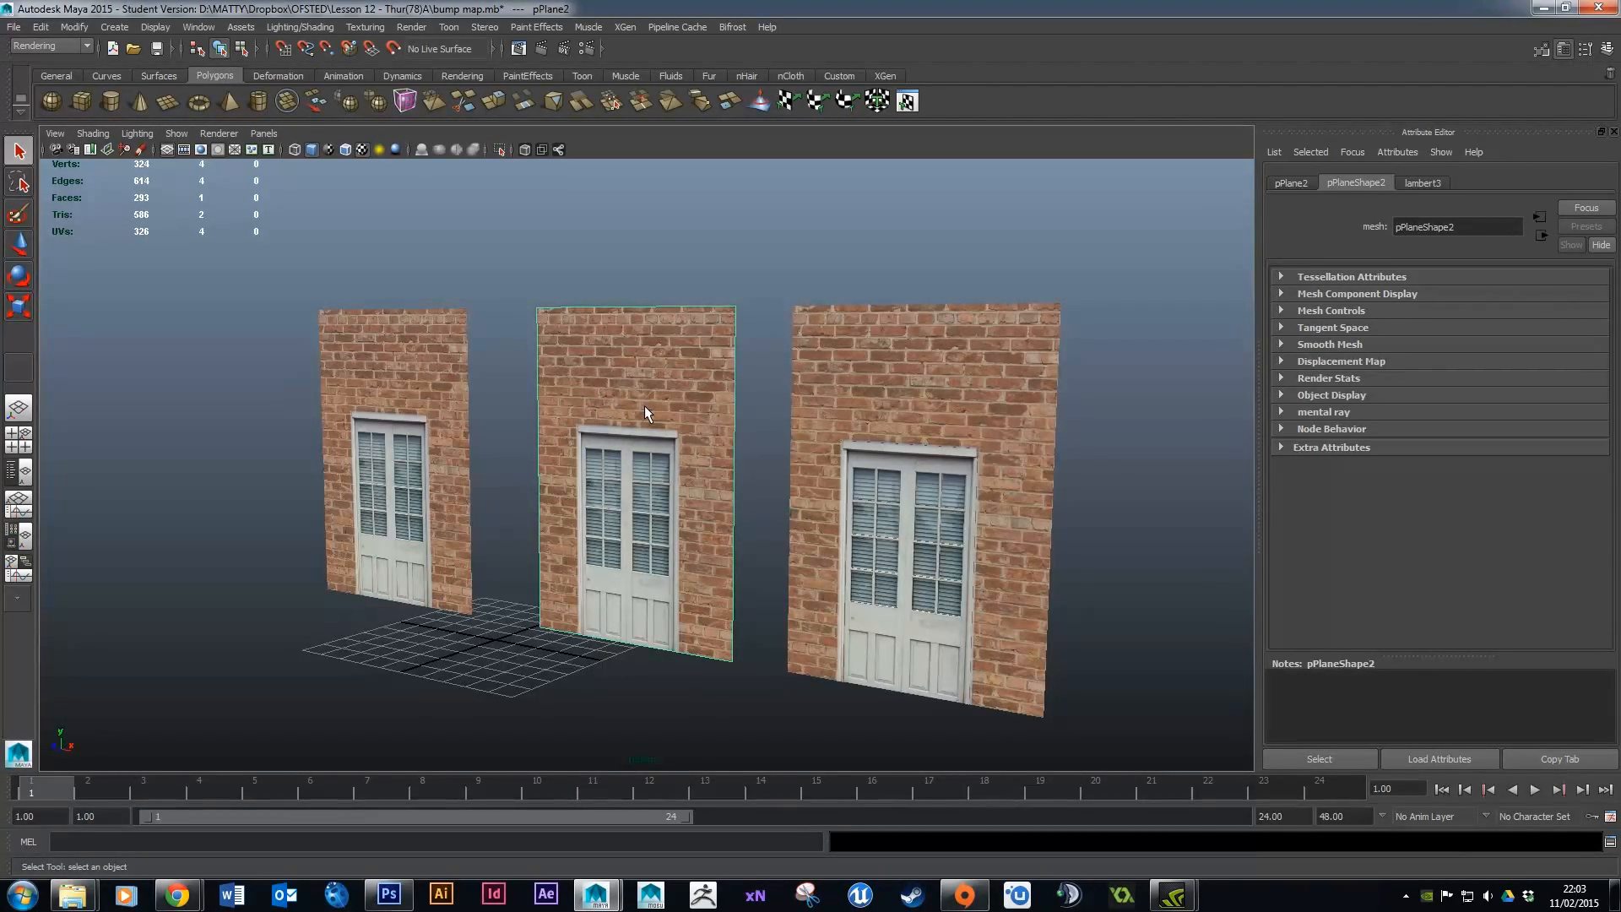
left_click(1001, 443)
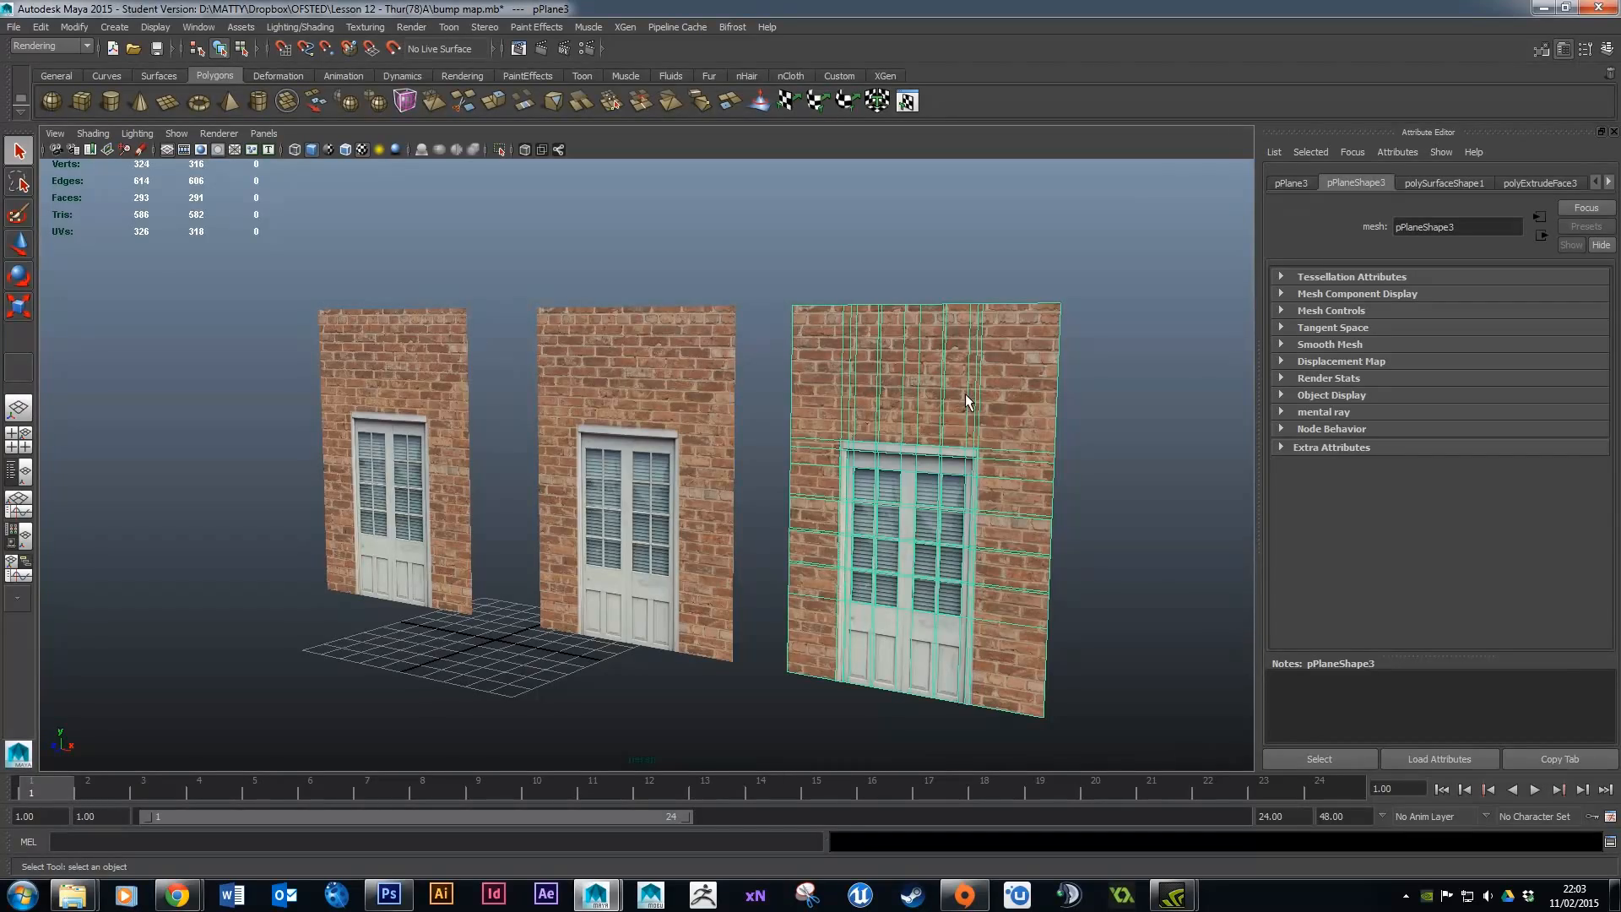
left_click(418, 384)
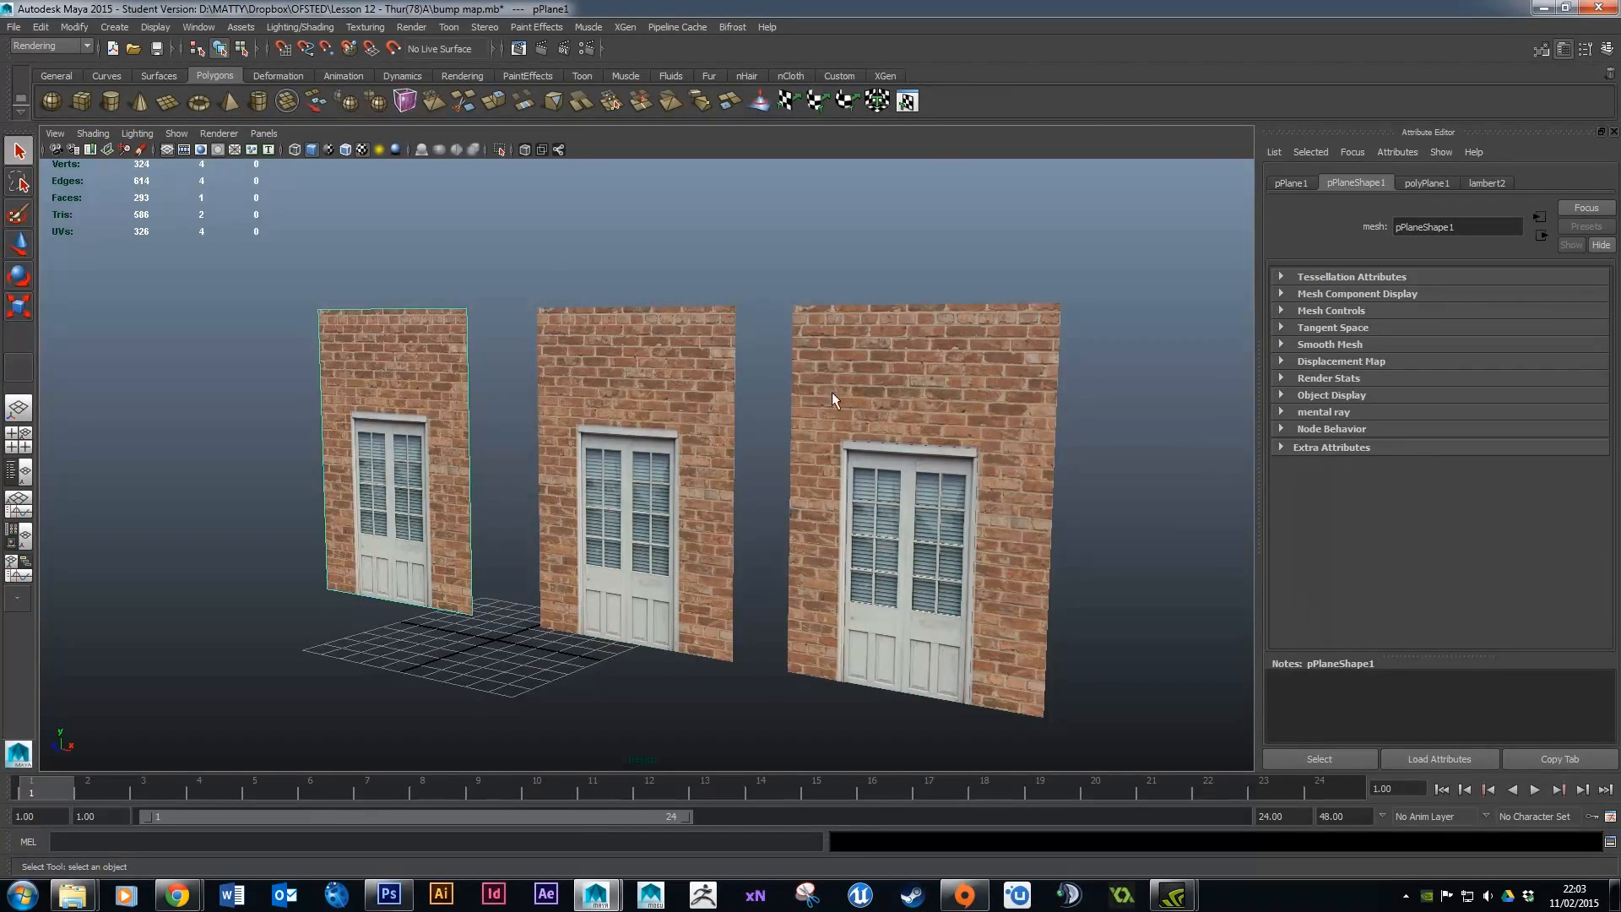
left_click(949, 378)
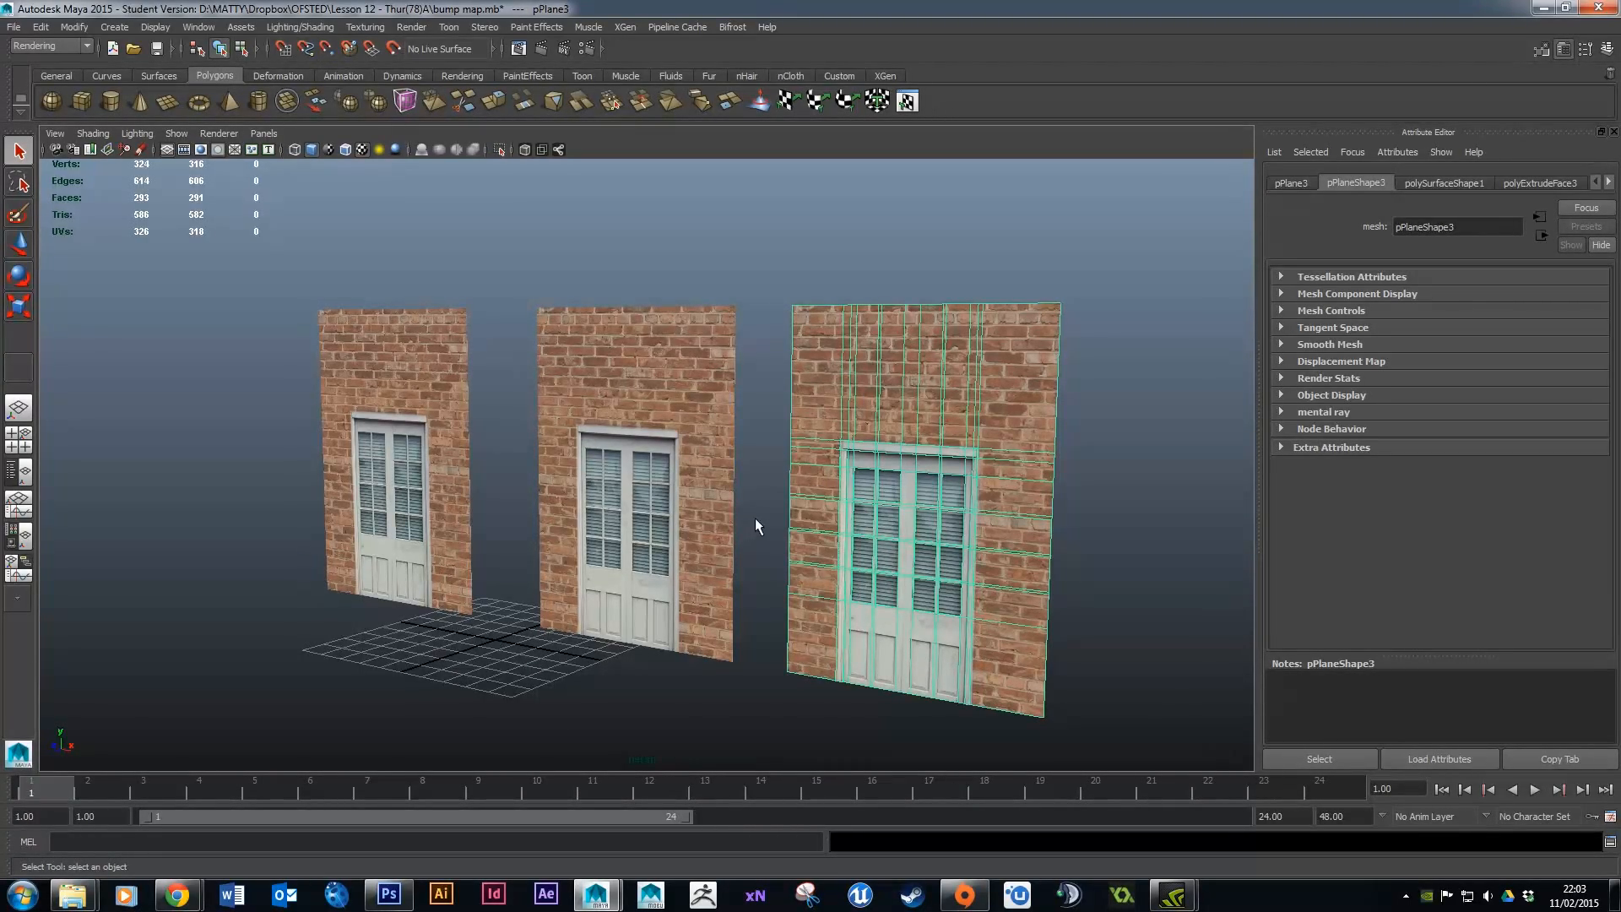
Switch to Photoshop and temporarily hide Layer 2 and Layer 1 in UV_Wall_TEX.psd to examine the greyscale layers beneath.
left_click(387, 894)
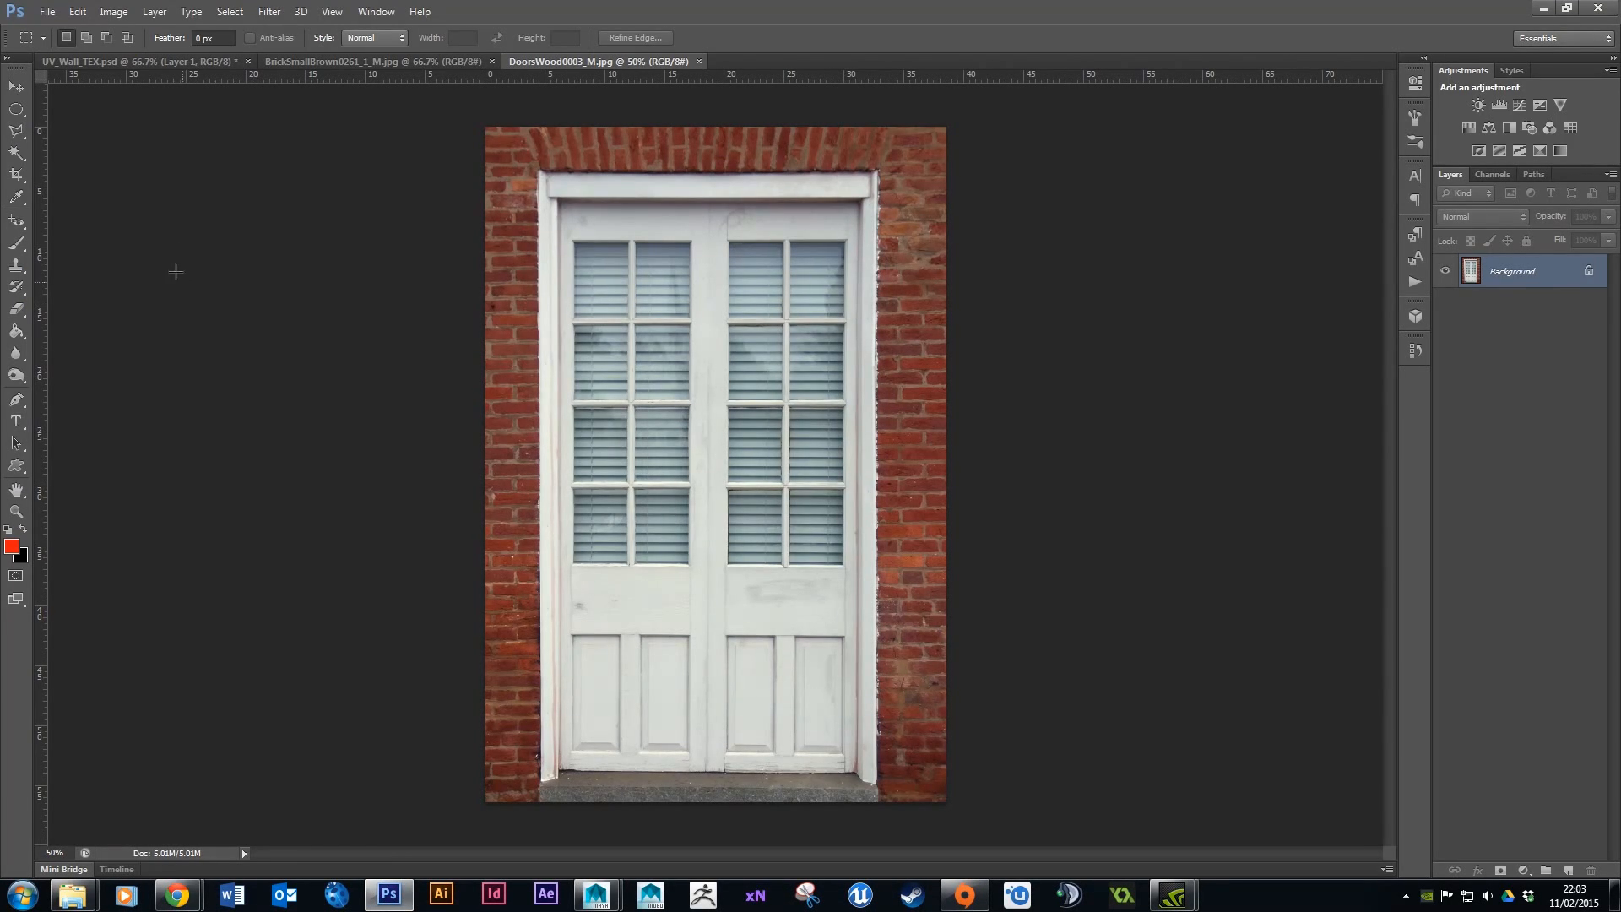
left_click(135, 62)
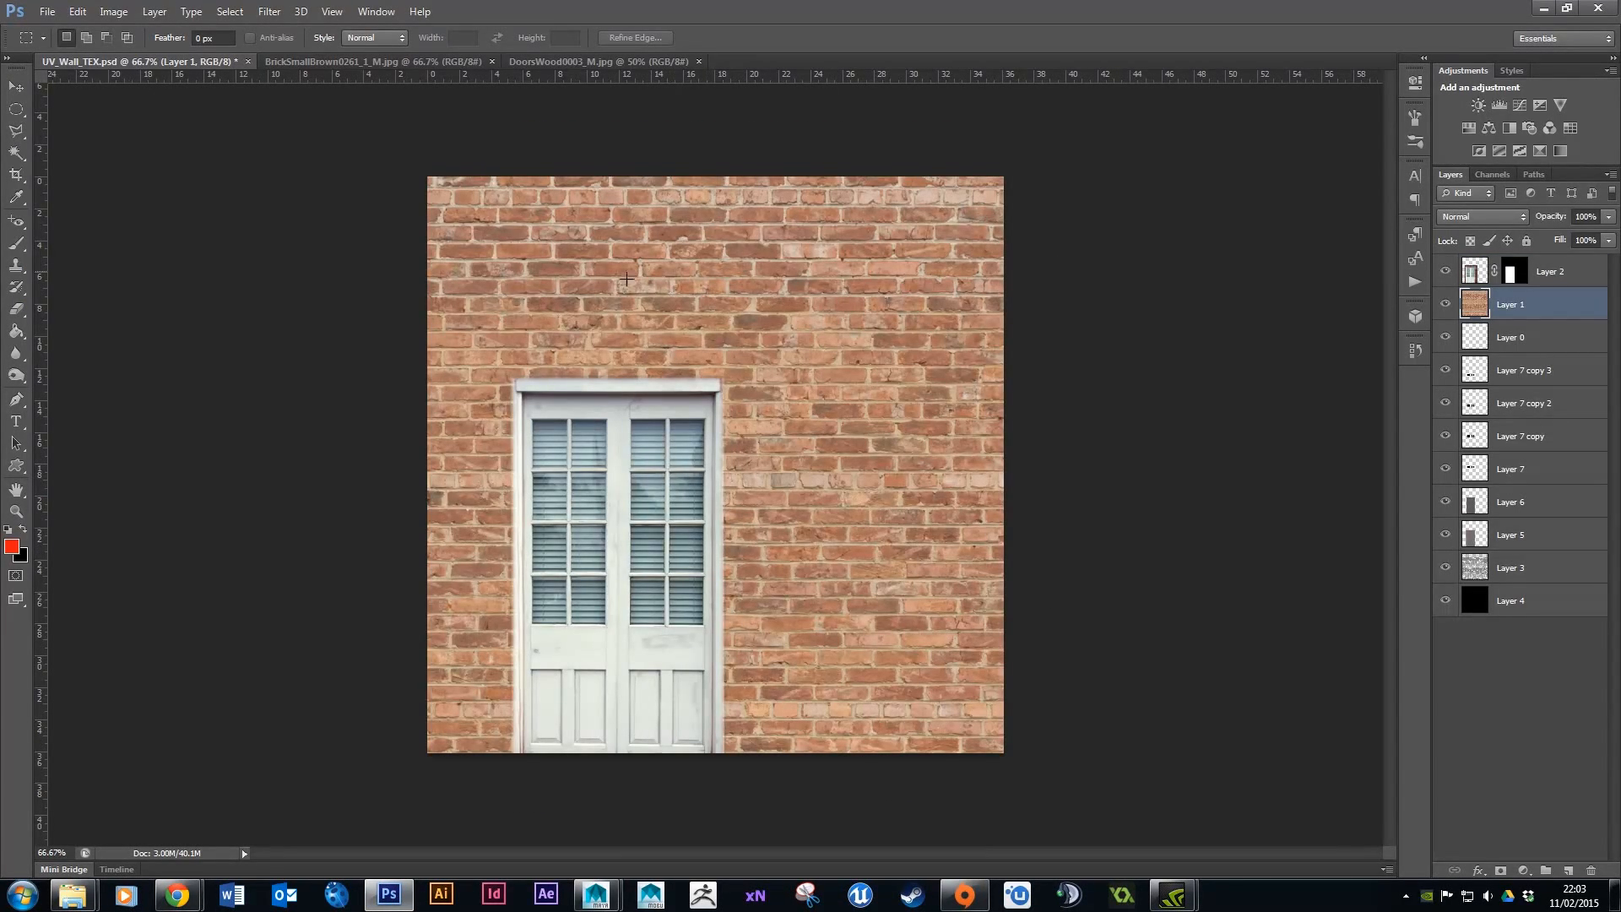
left_click(1446, 272)
left_click(1447, 304)
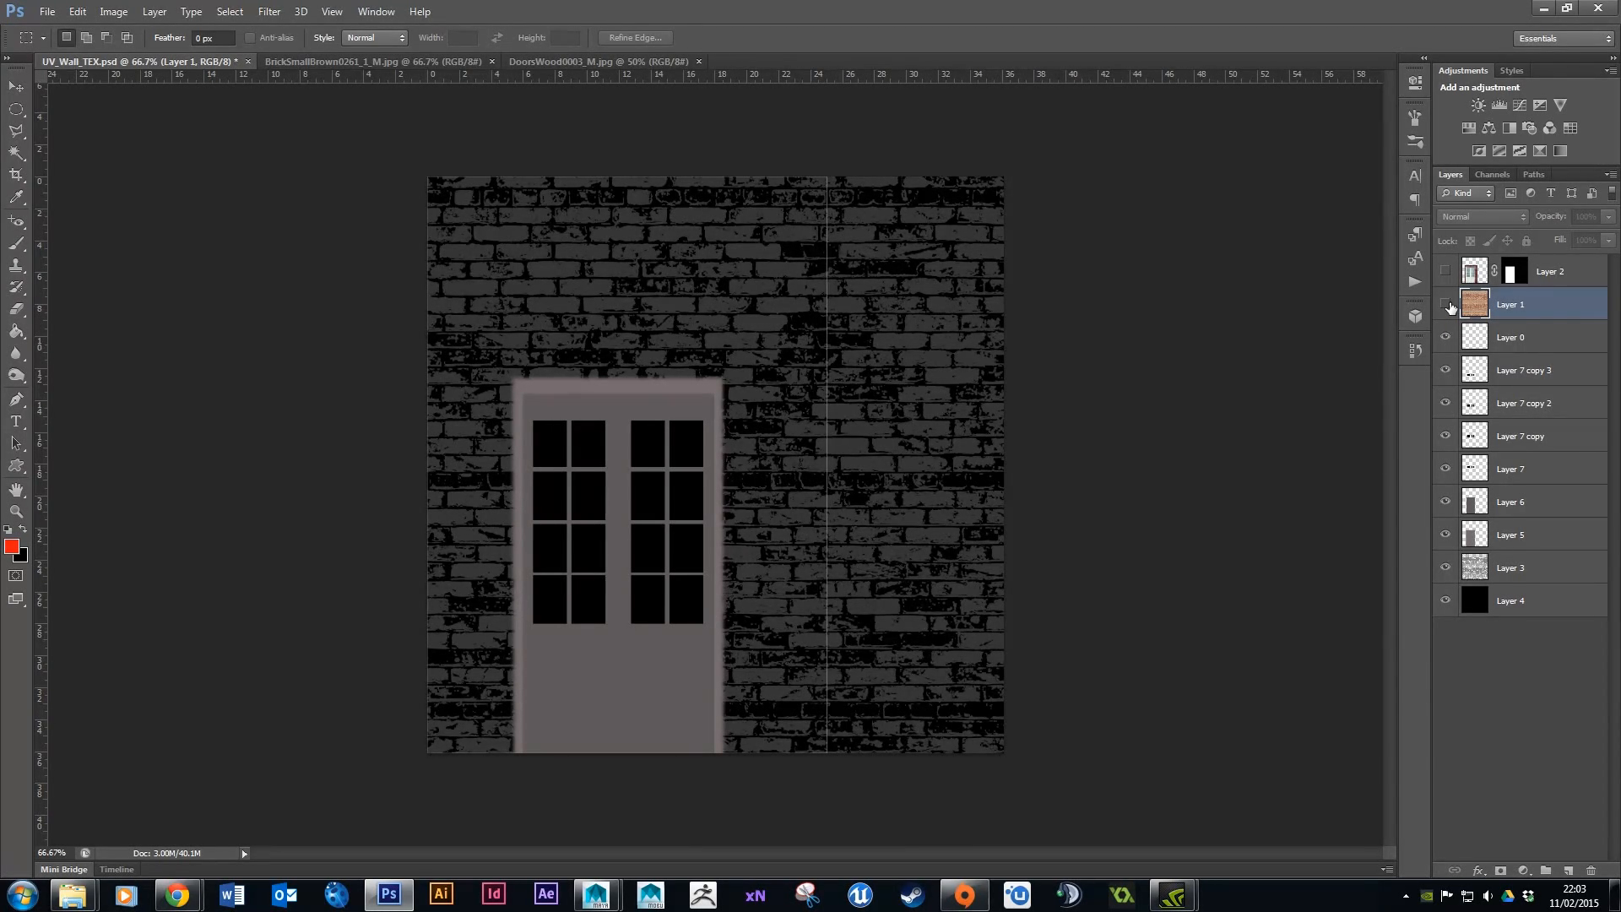
left_click(1450, 306)
left_click(1445, 272)
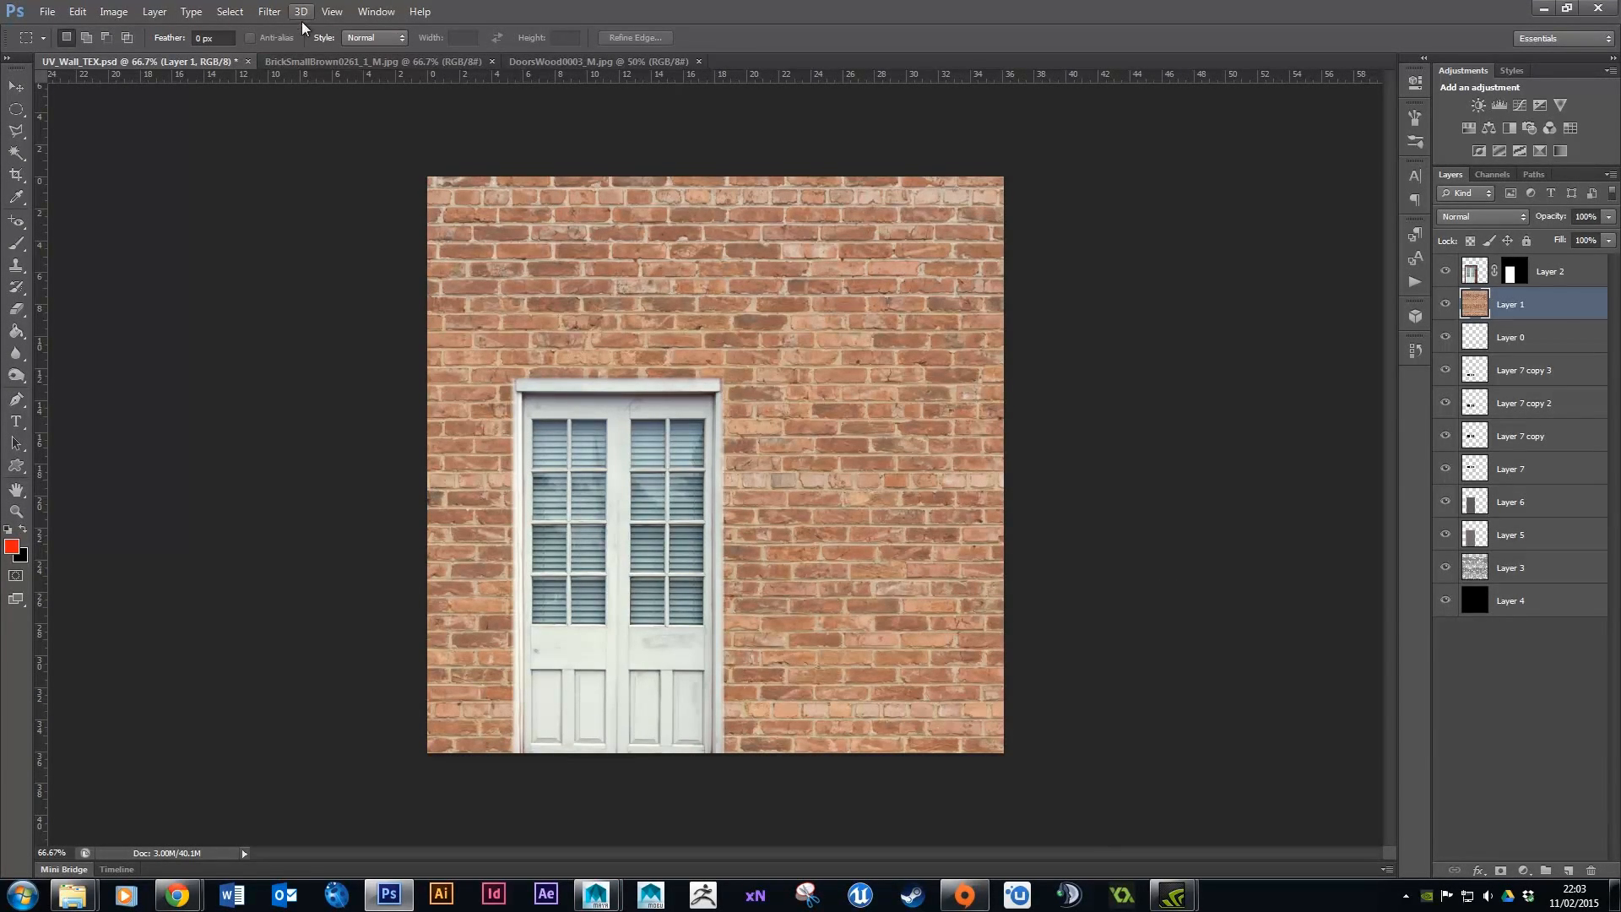
Examine the source textures BrickSmallBrown0261_1_M.jpg and DoorsWood0003_M.jpg.
left_click(327, 63)
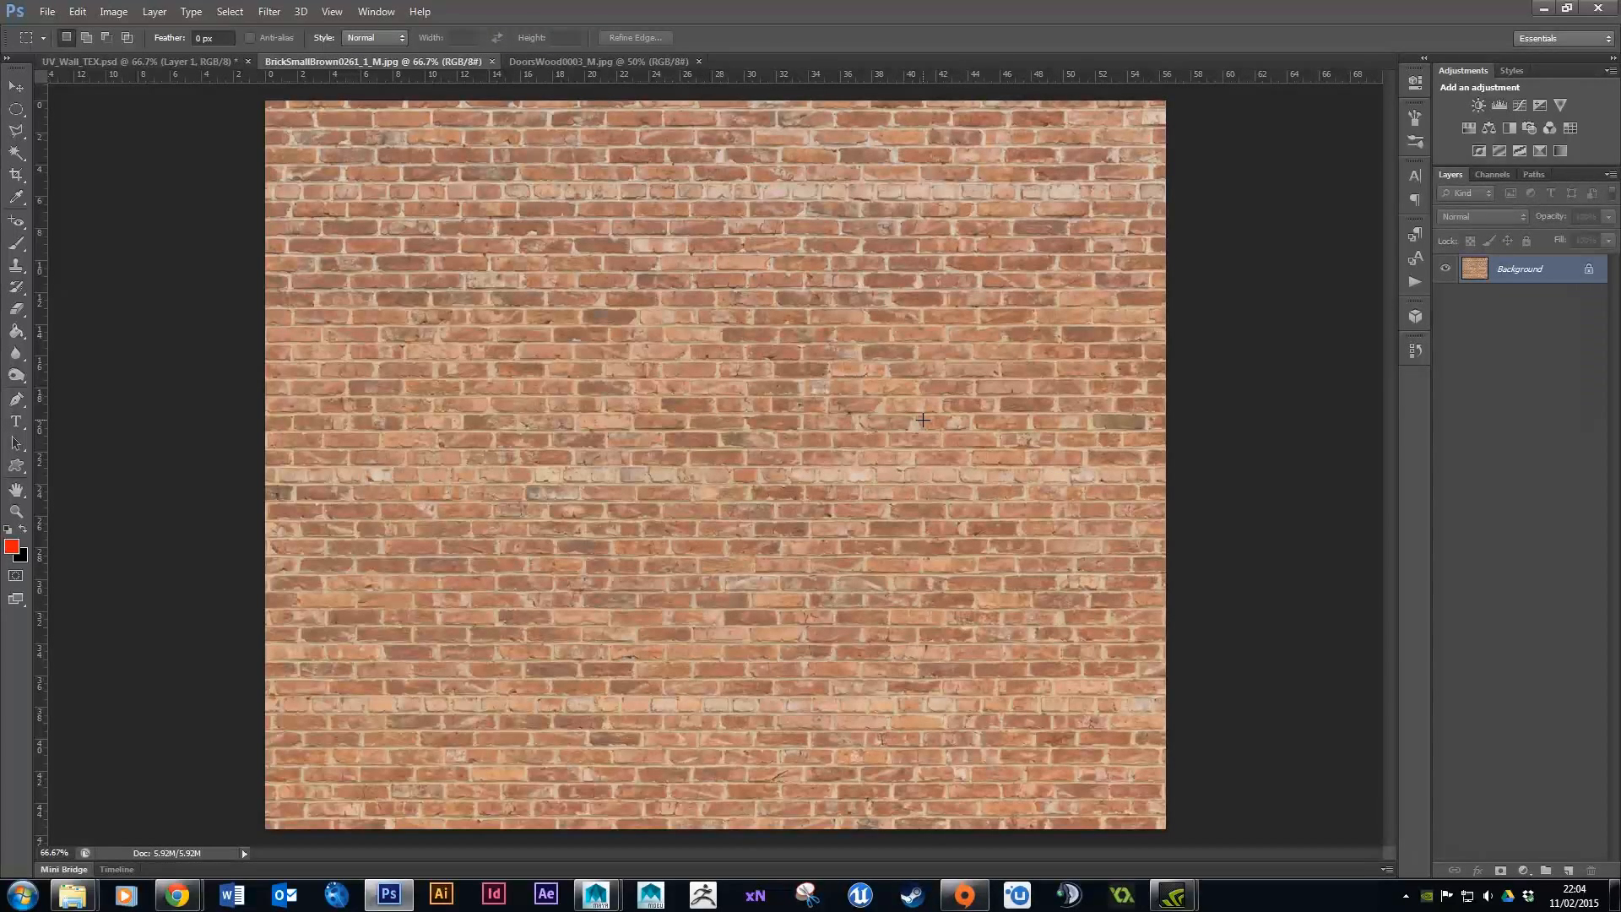
left_click(549, 63)
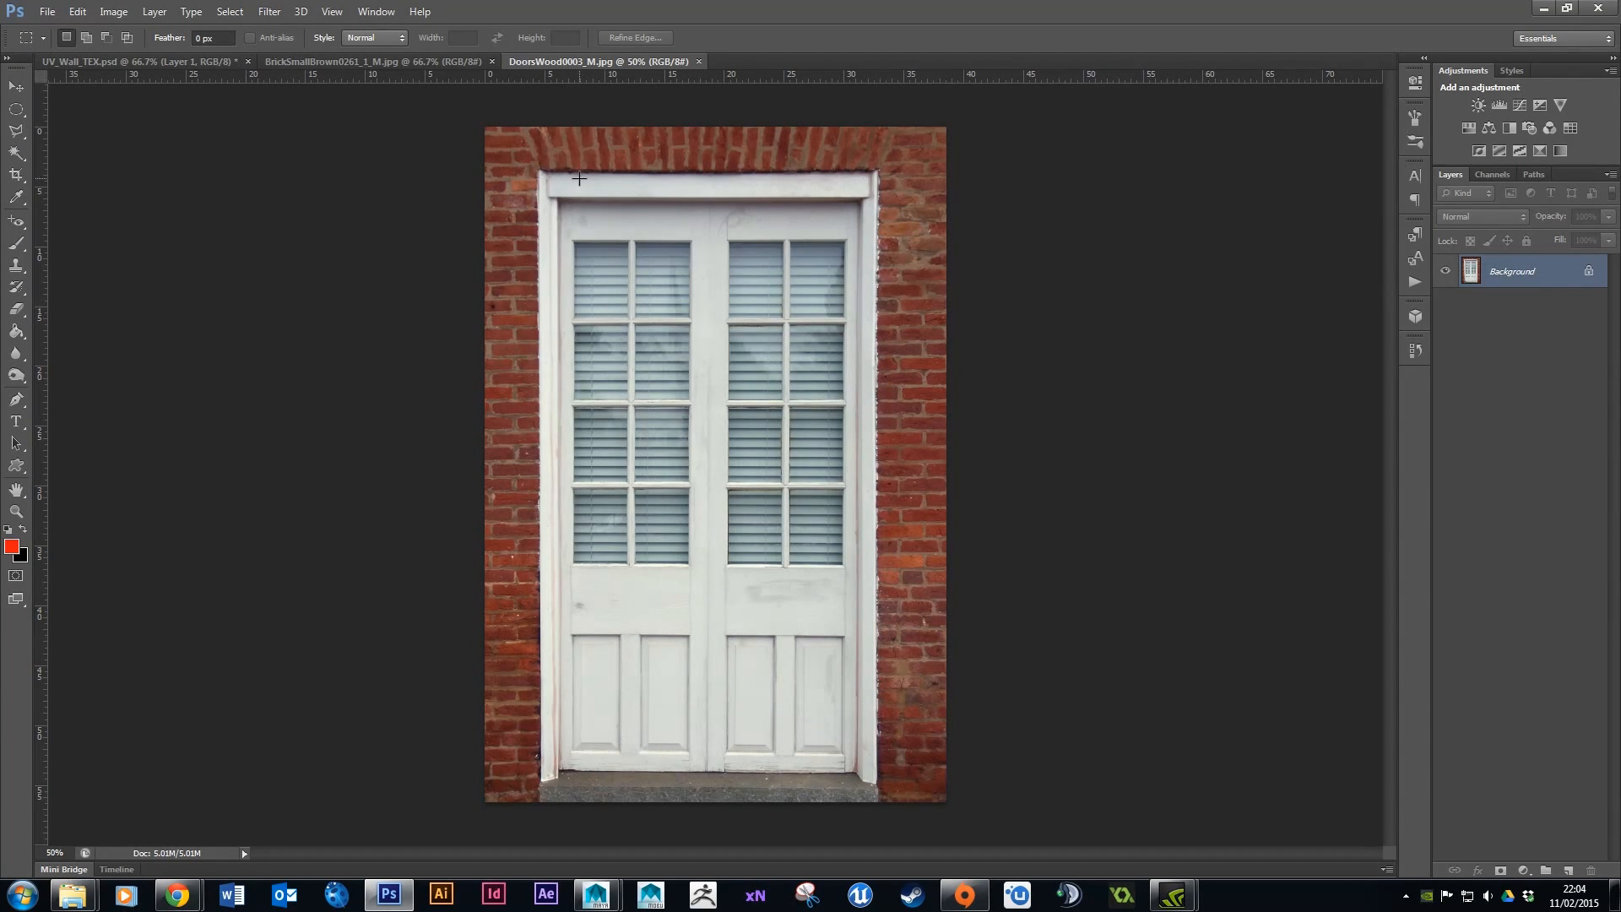
left_click(449, 61)
left_click(560, 64)
left_click(420, 67)
left_click(515, 61)
left_click(466, 63)
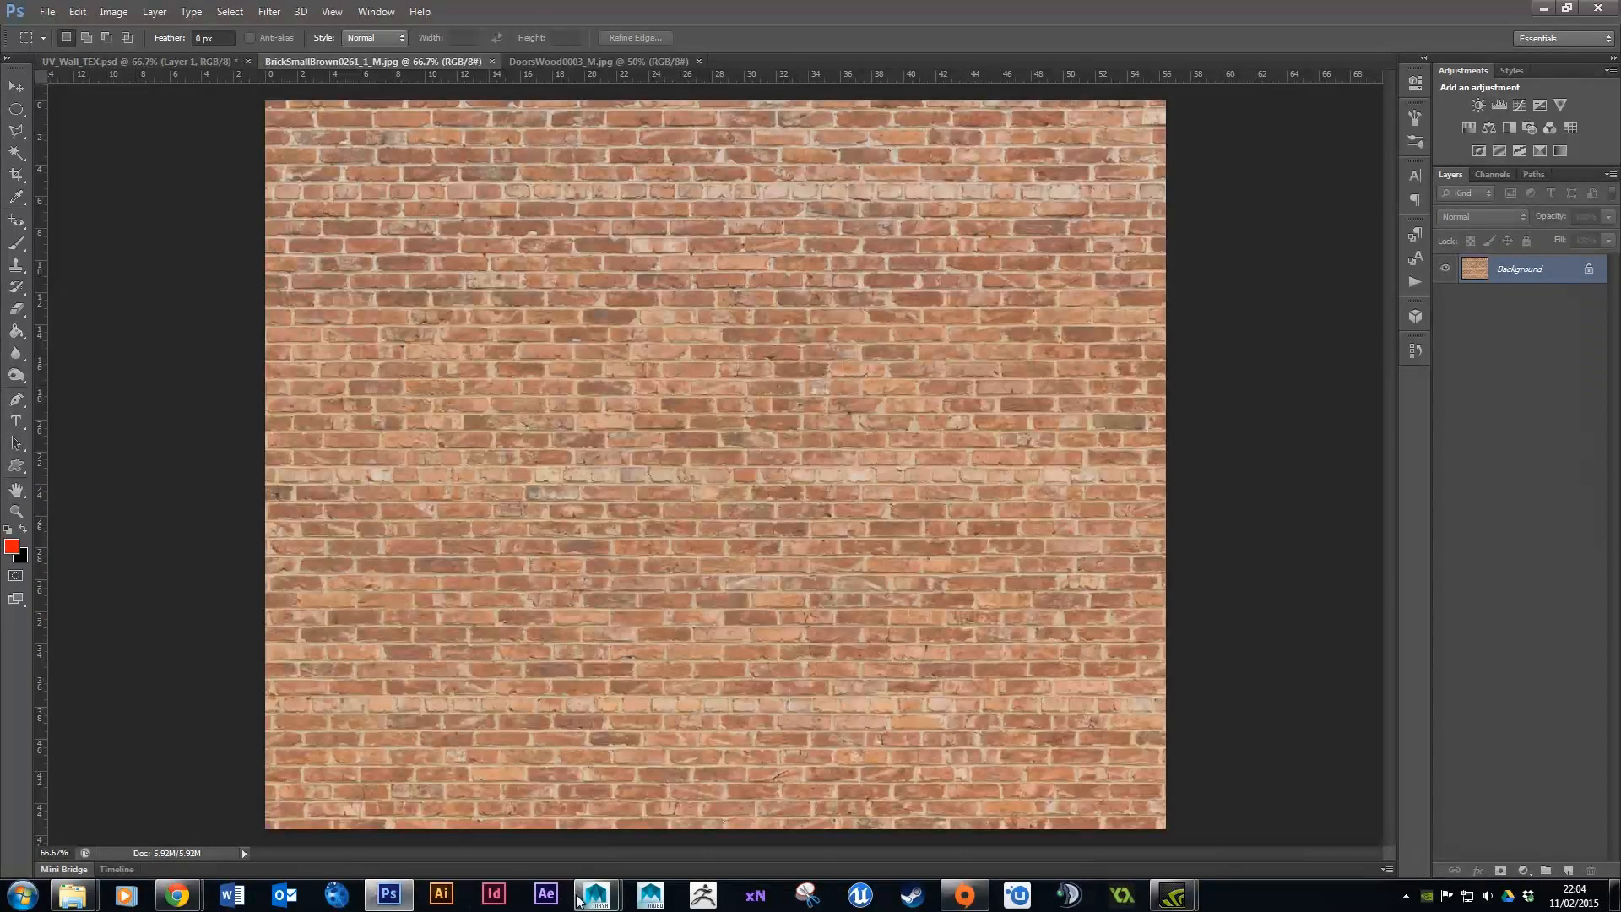
Switch back to Maya and start a new scene without saving the changes to bump map.mb.
mouse_move(596, 894)
left_click(688, 798)
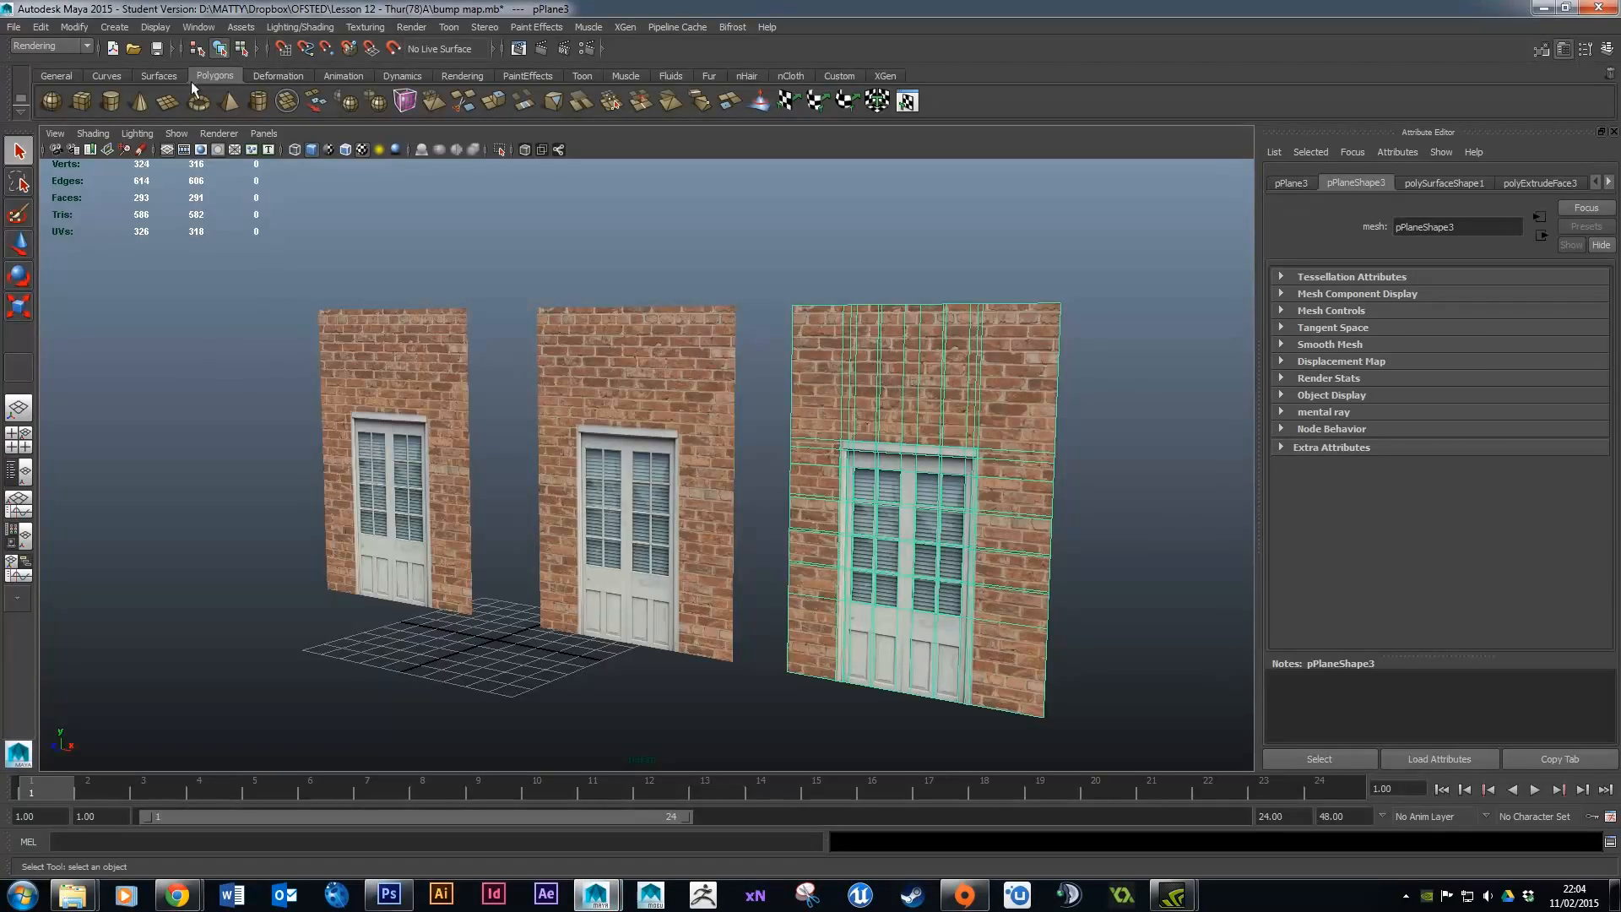
left_click(13, 26)
left_click(34, 48)
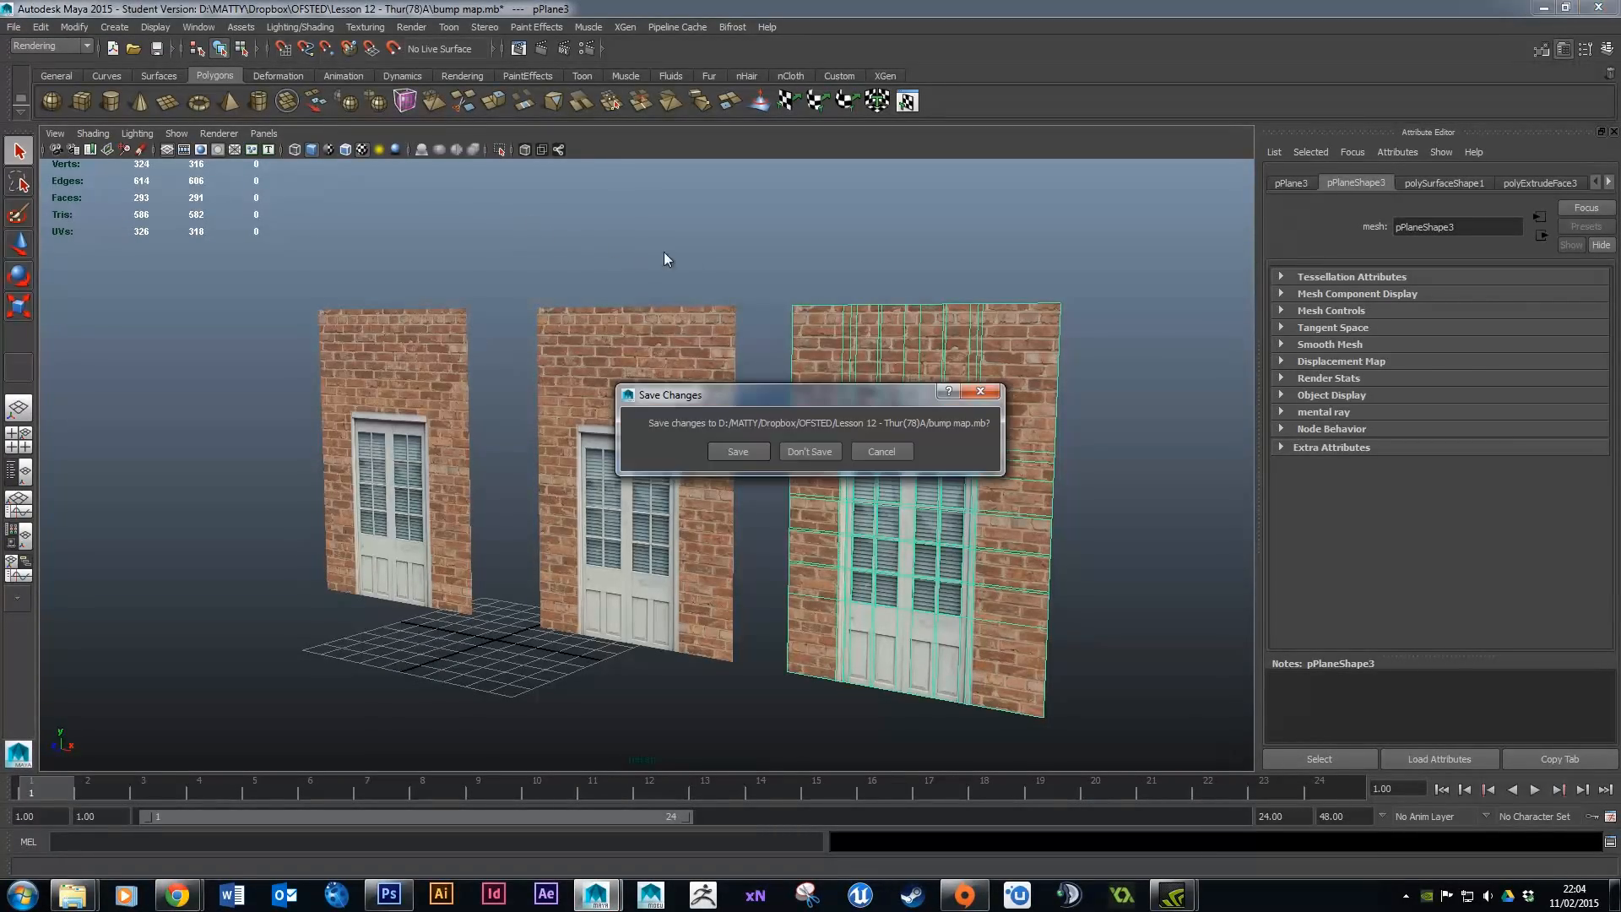
left_click(797, 449)
Create a rectangular polygon plane across the middle of the grid and return to the Select Tool.
scroll(729, 420, "down", 3)
scroll(725, 409, "up", 3)
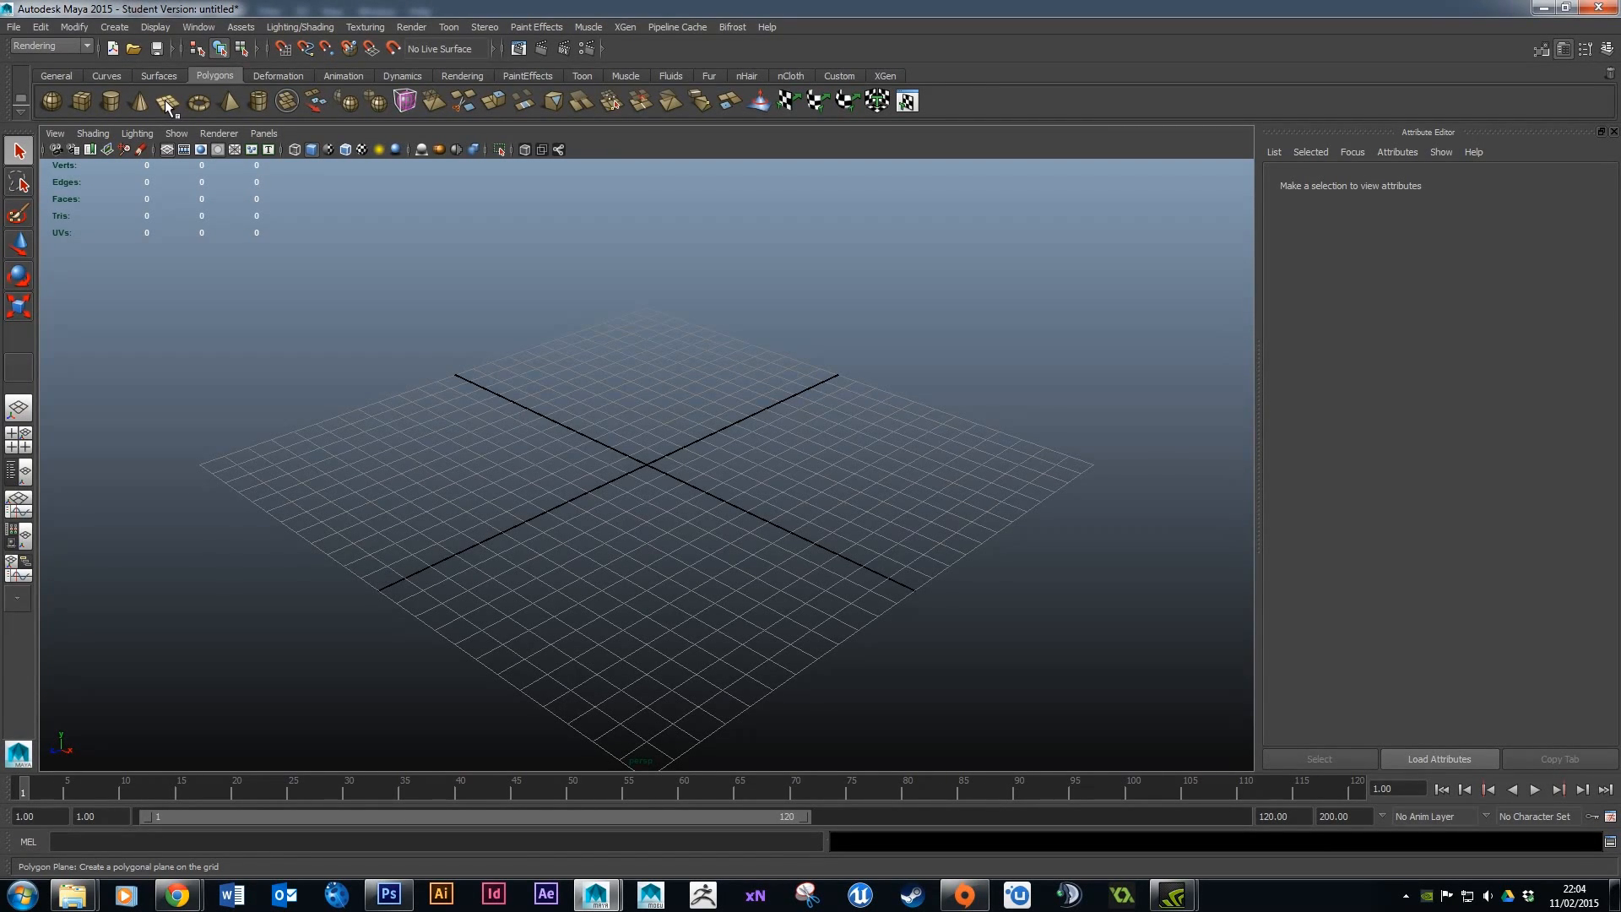
left_click(114, 27)
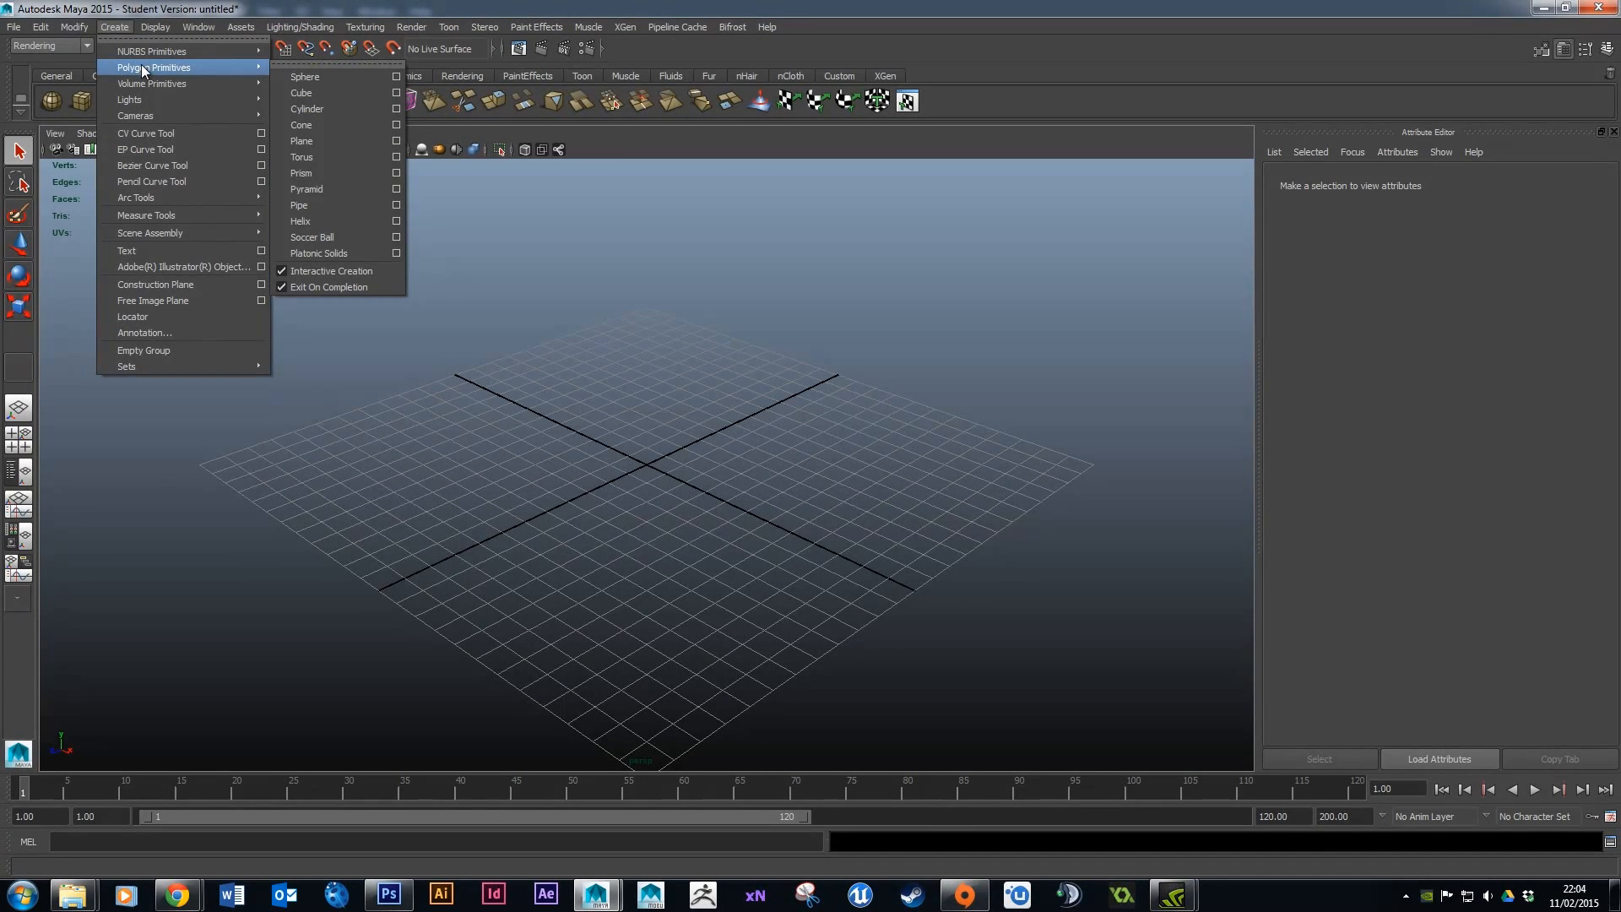
mouse_move(185, 84)
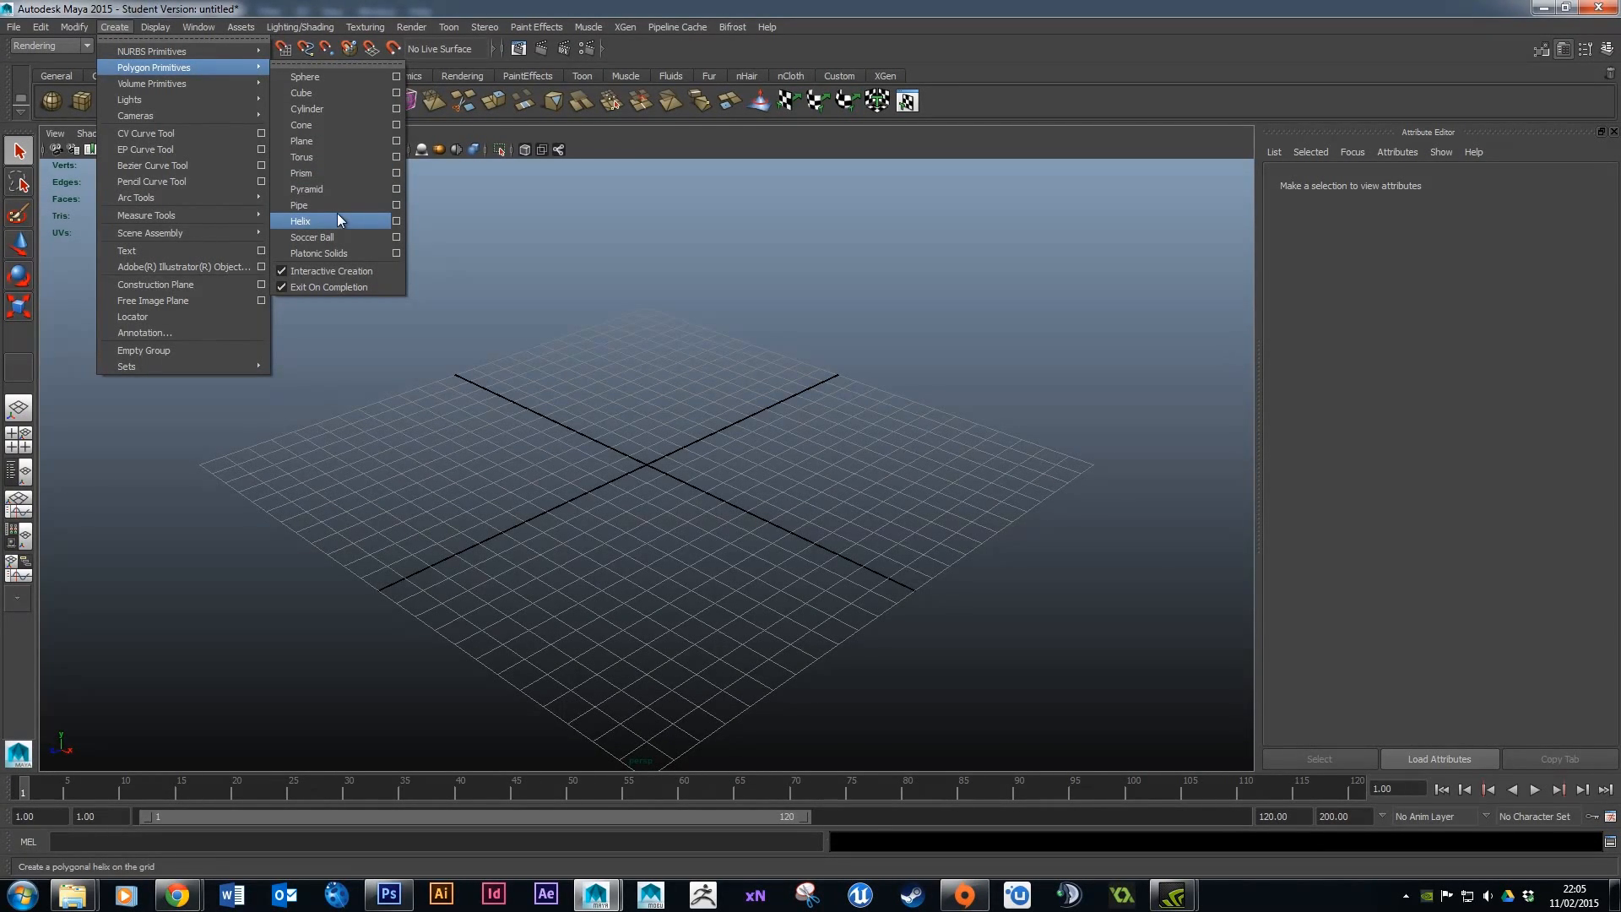
left_click(319, 141)
left_click_drag(412, 511, 1027, 443)
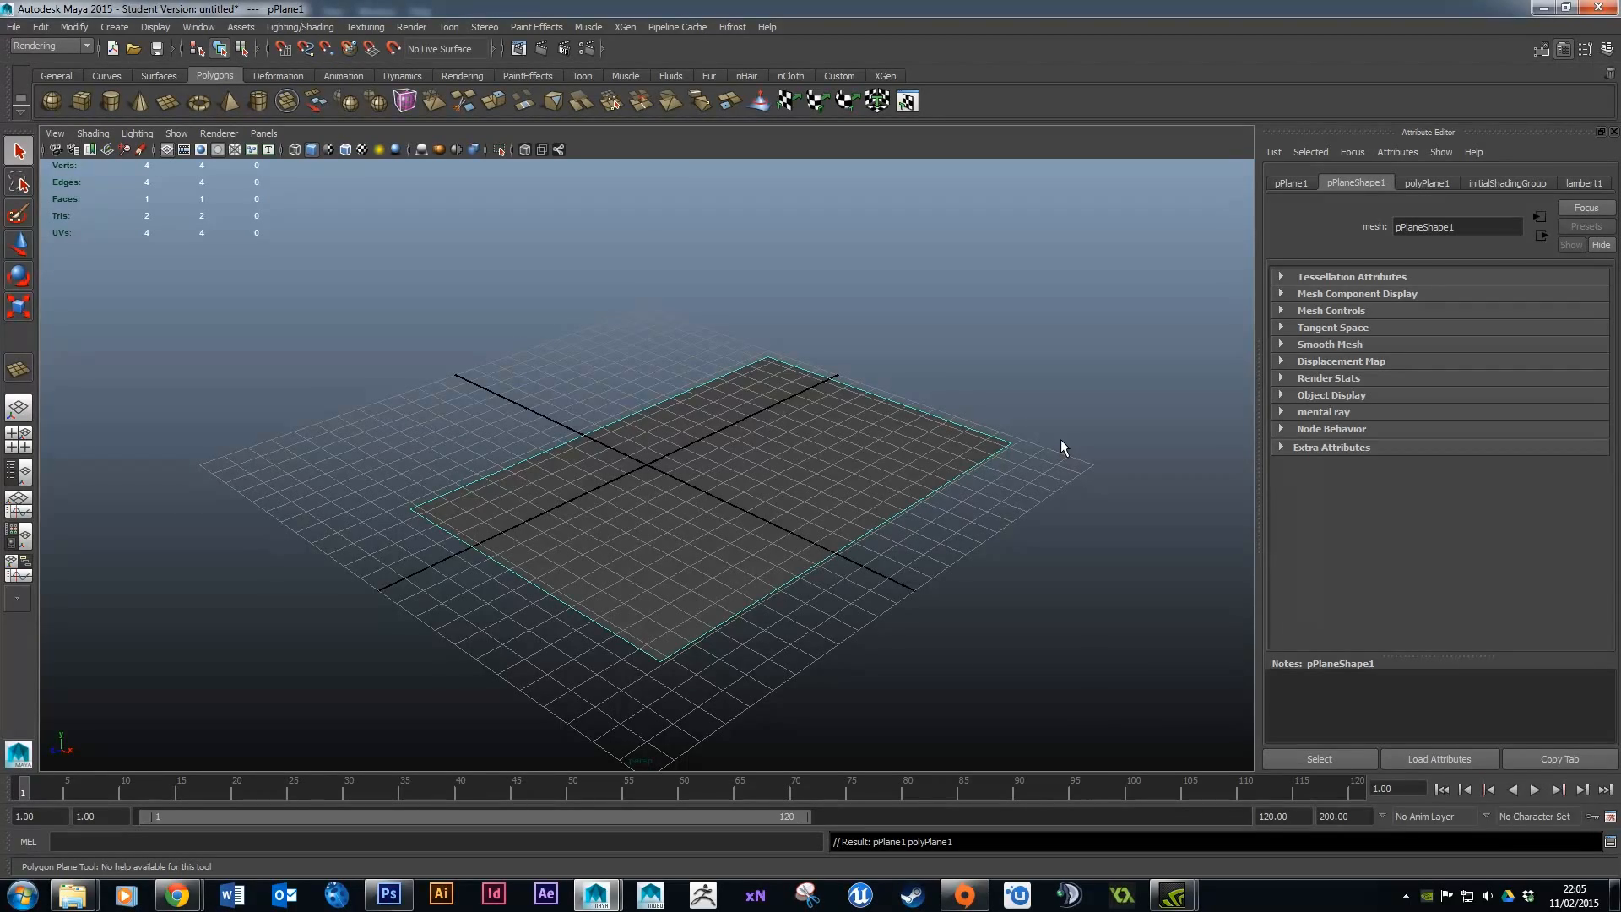
key("q")
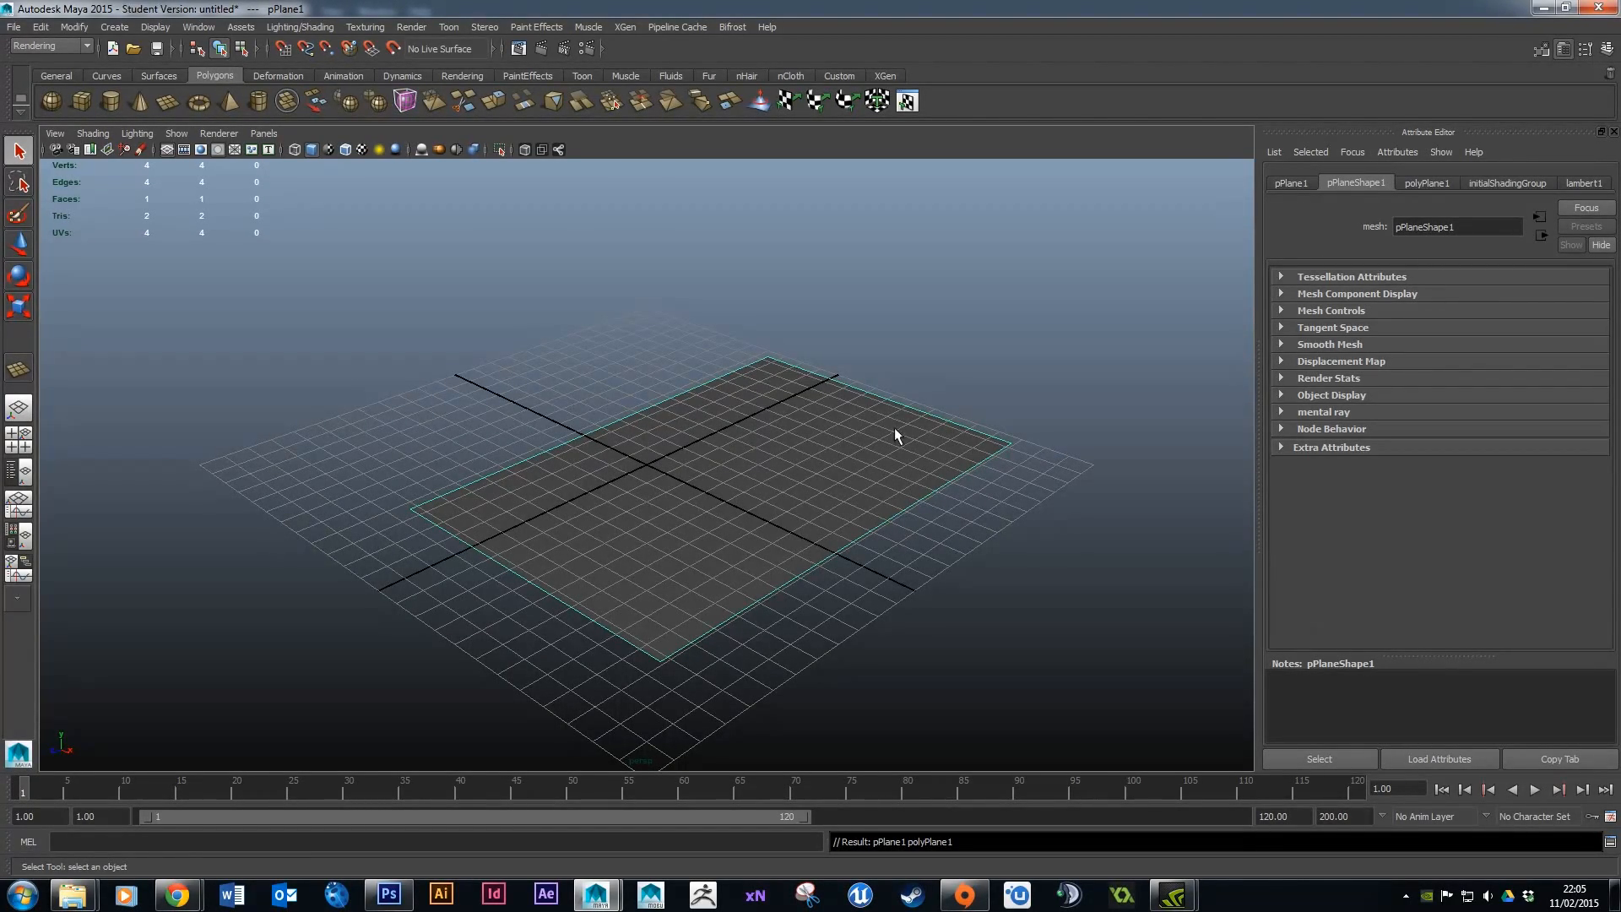
Replace the Attribute Editor with the Channel Box and set the plane's Rotate X to 90.
left_click(1563, 49)
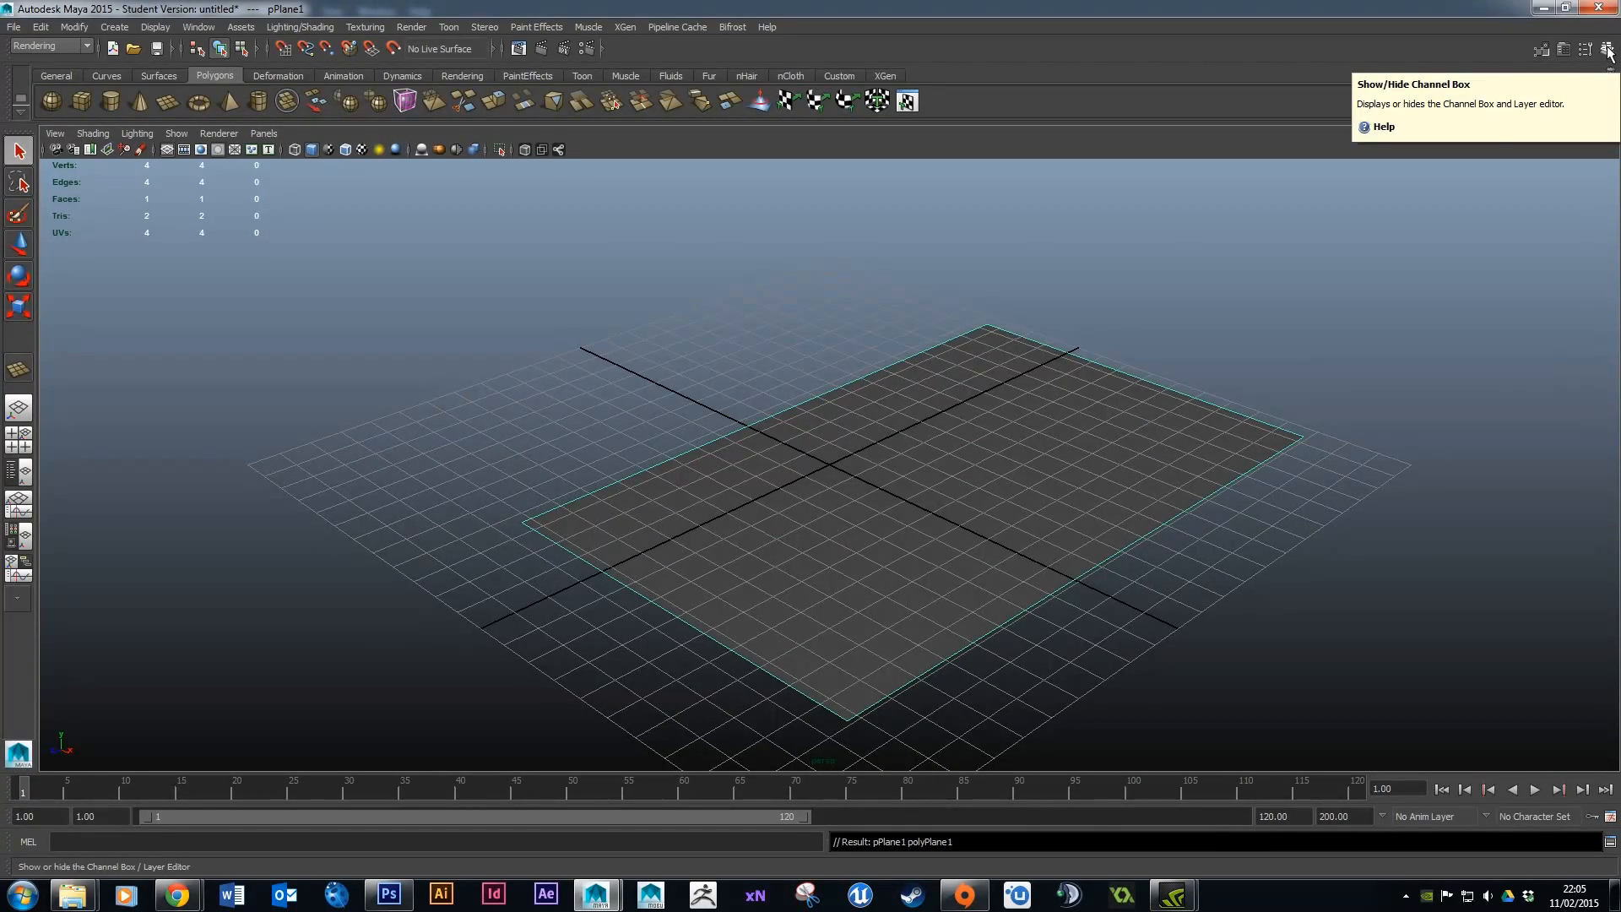
left_click(1608, 51)
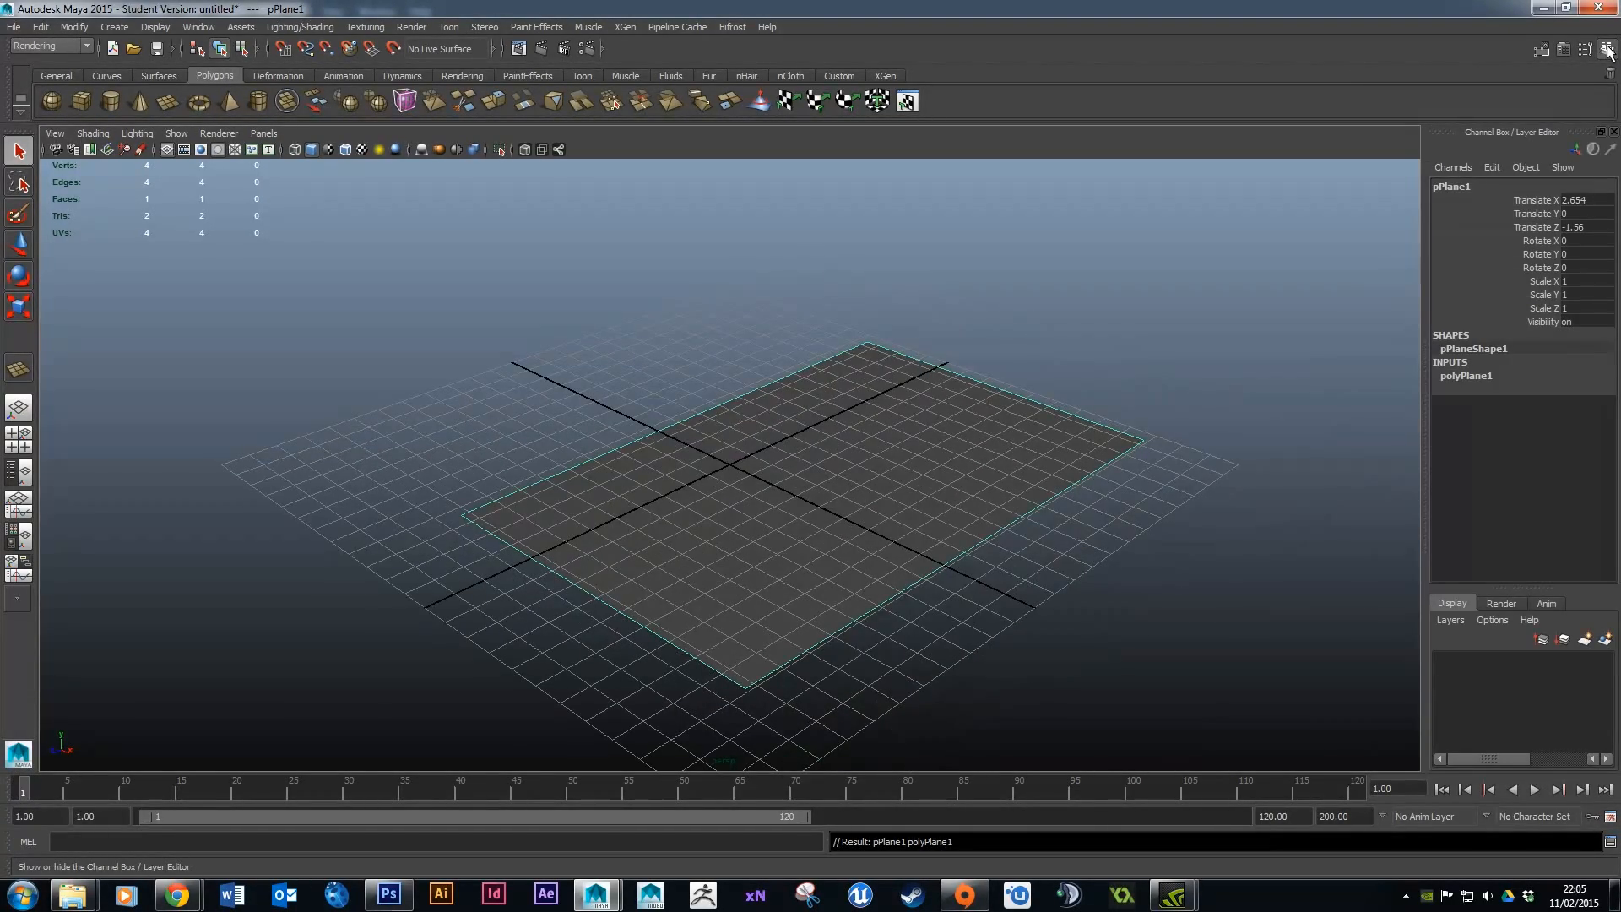
left_click(1551, 255)
left_click(1544, 268)
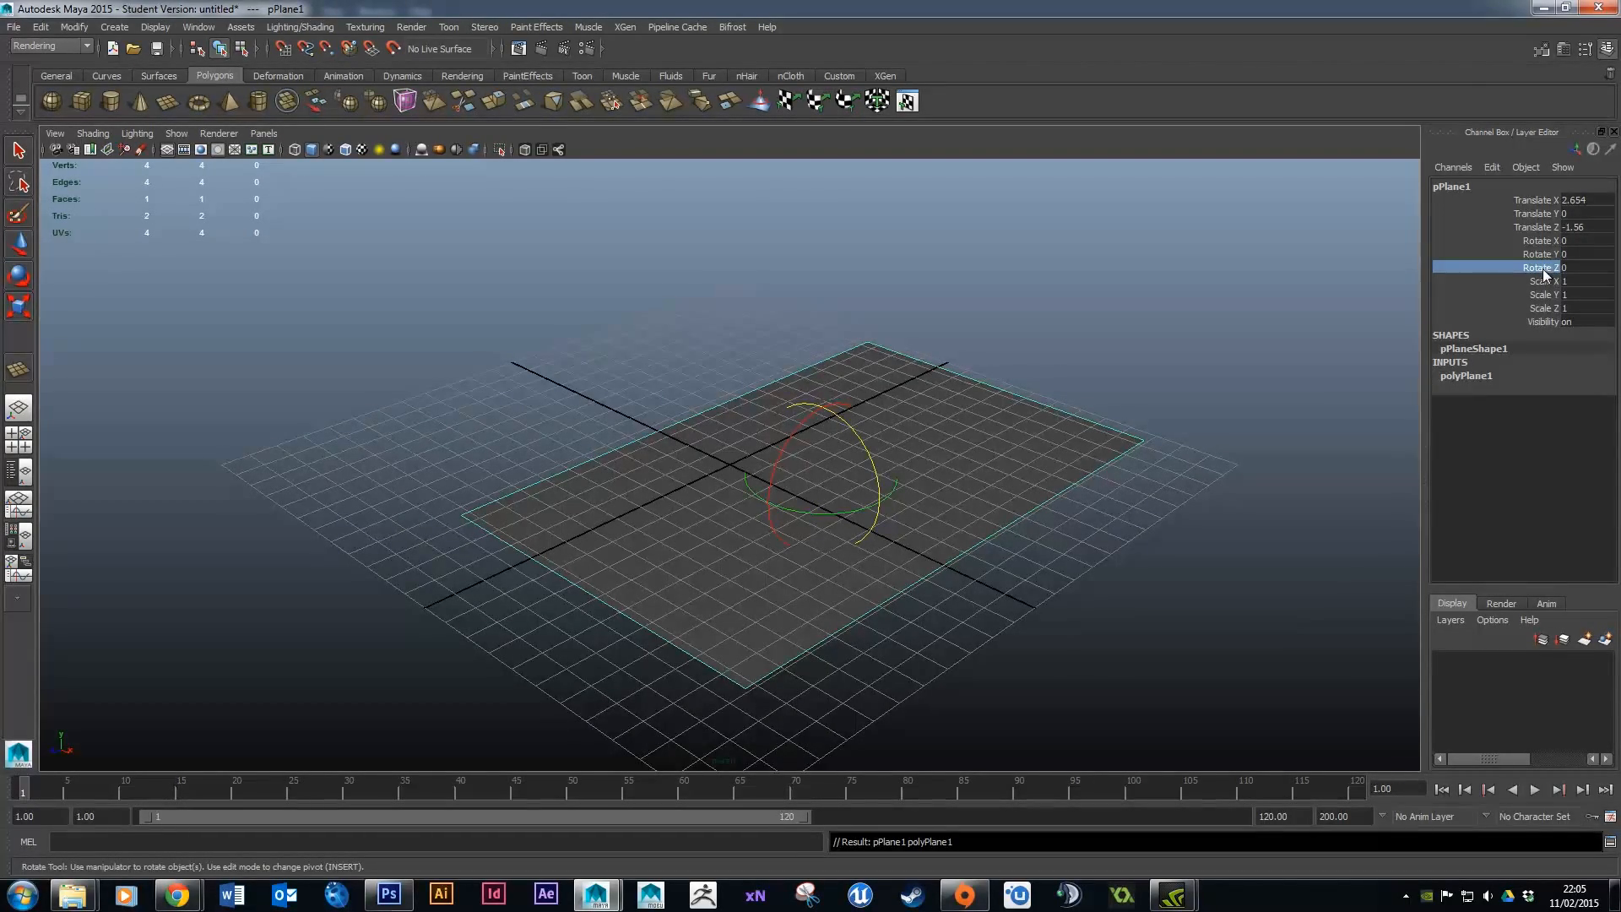
left_click(1546, 254)
left_click(1548, 242)
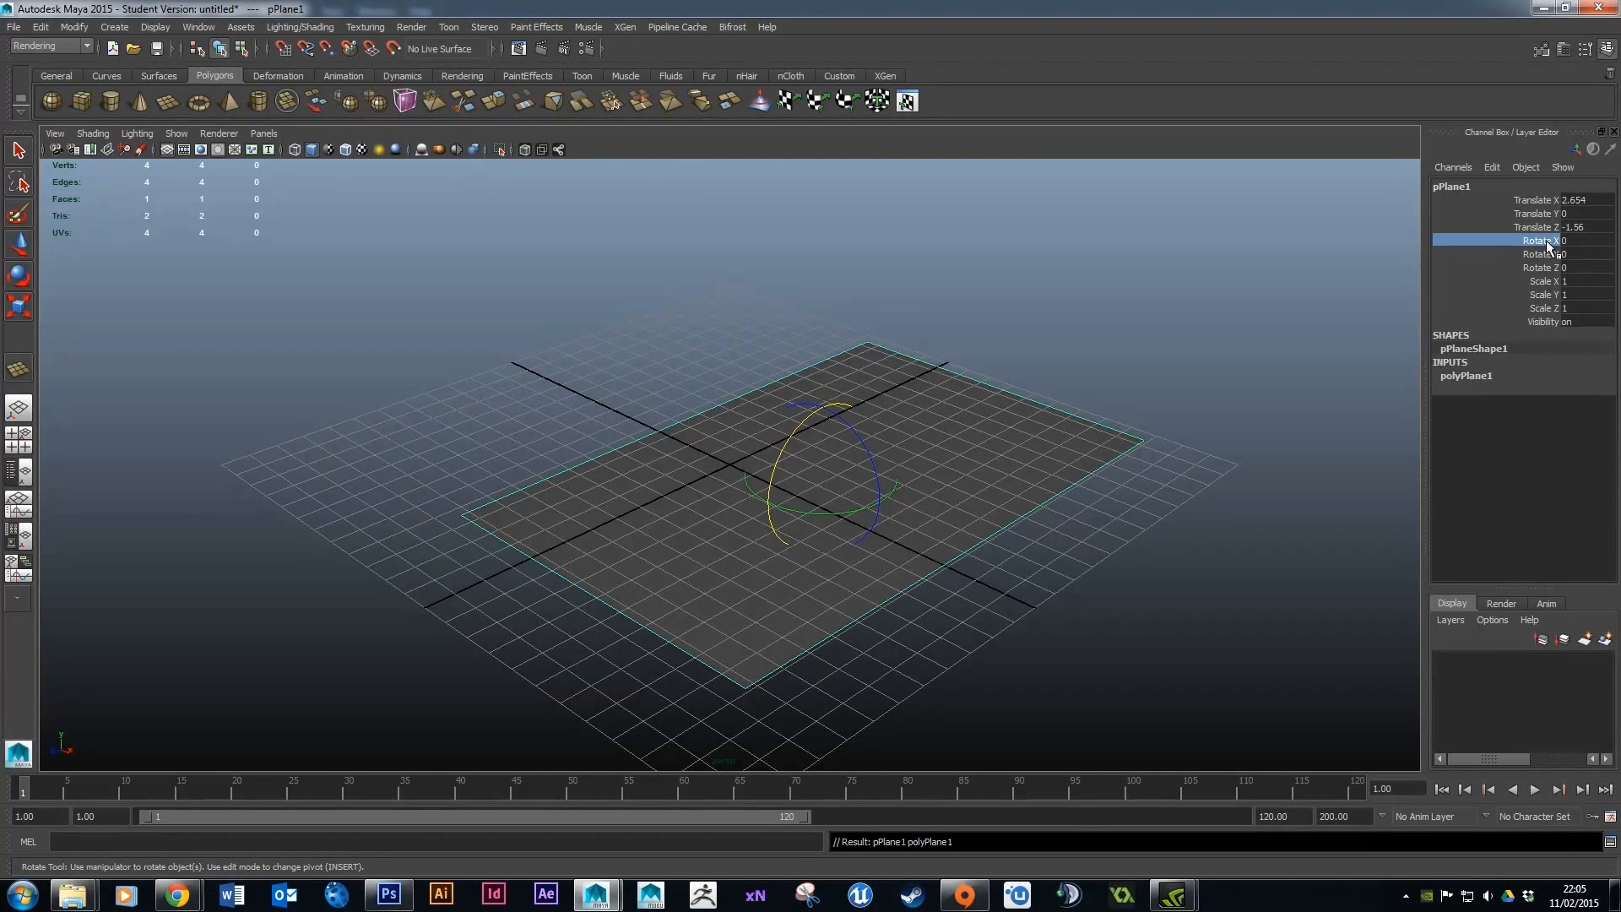
left_click(1580, 243)
type("90")
key("Return")
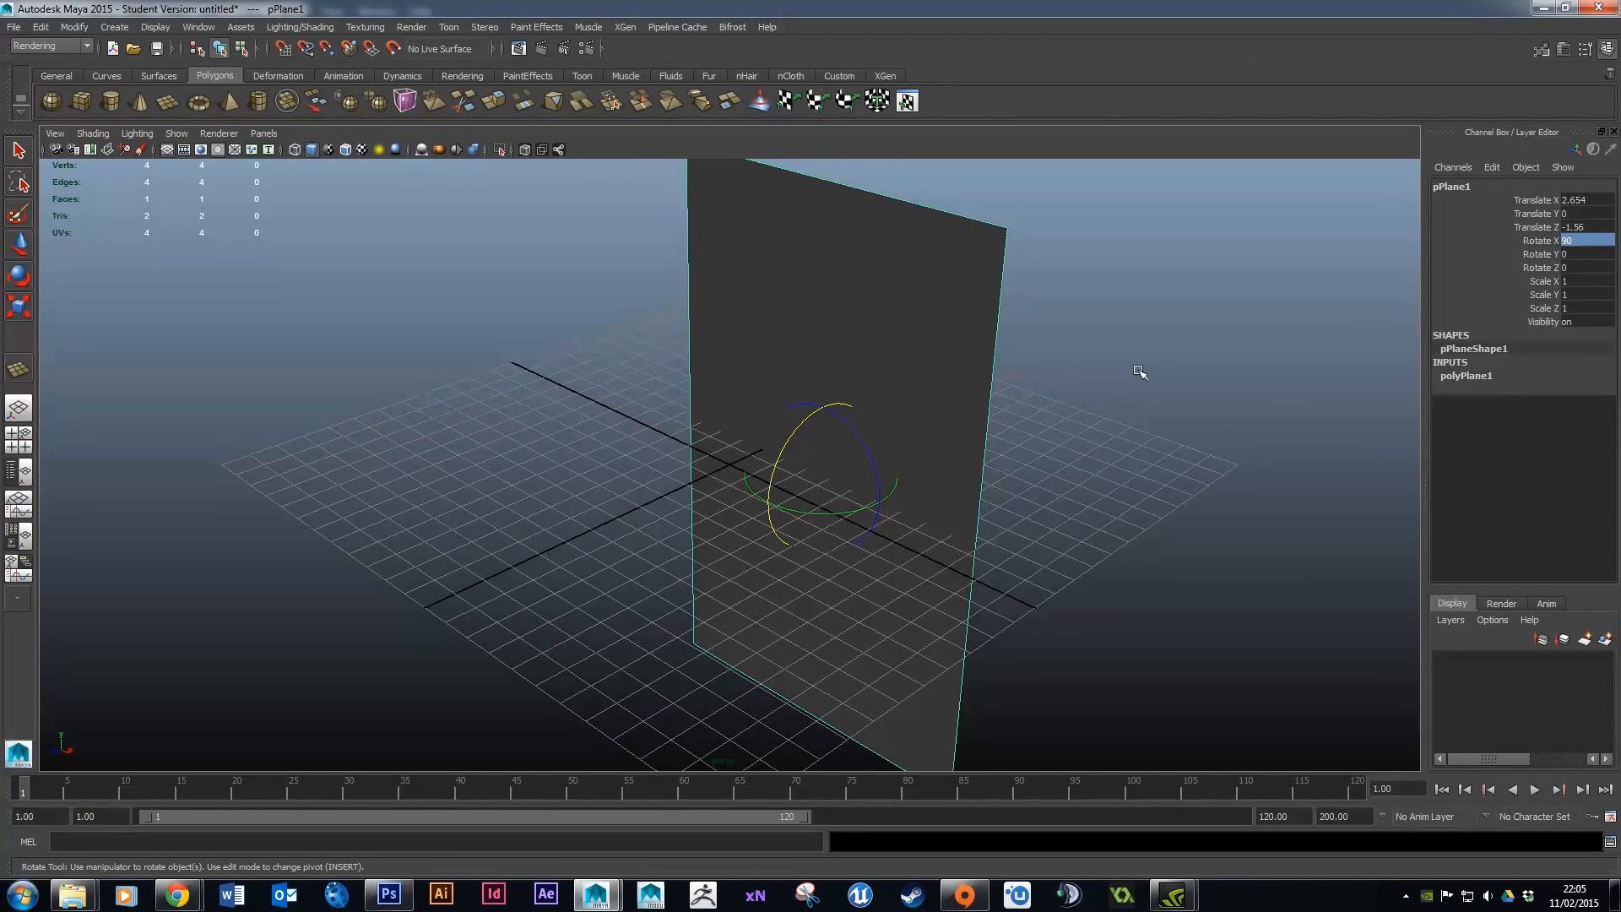
Raise the upright plane to about 10.3 on the Y axis so it stands on the grid.
scroll(888, 366, "down", 5)
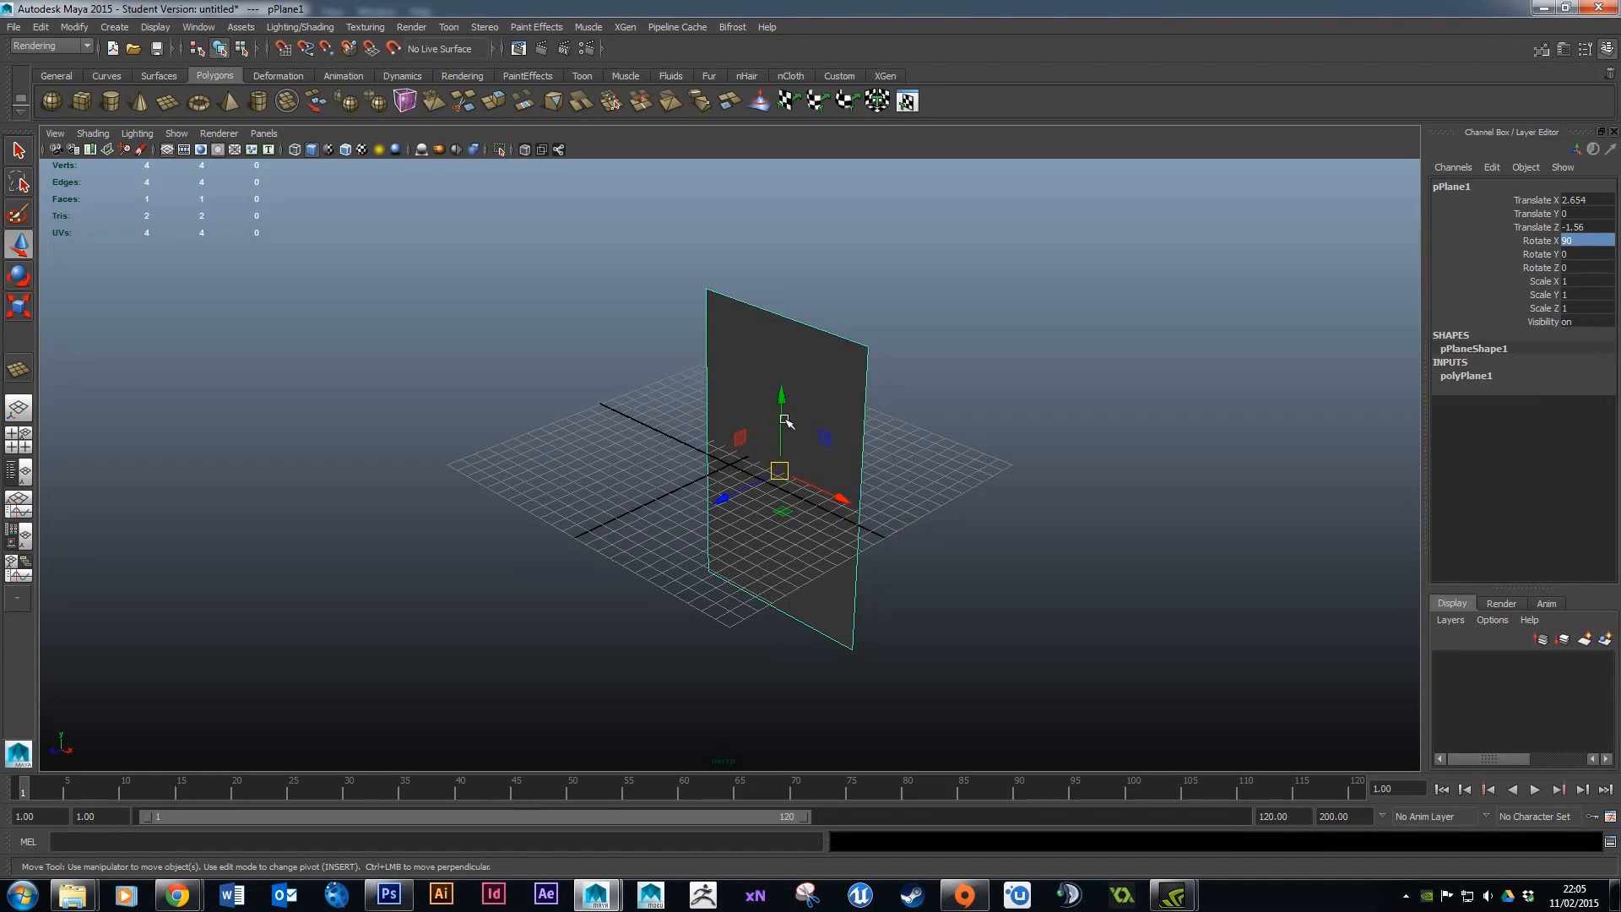
left_click_drag(781, 391, 784, 222)
left_click_drag(908, 333, 944, 430)
scroll(911, 406, "up", 3)
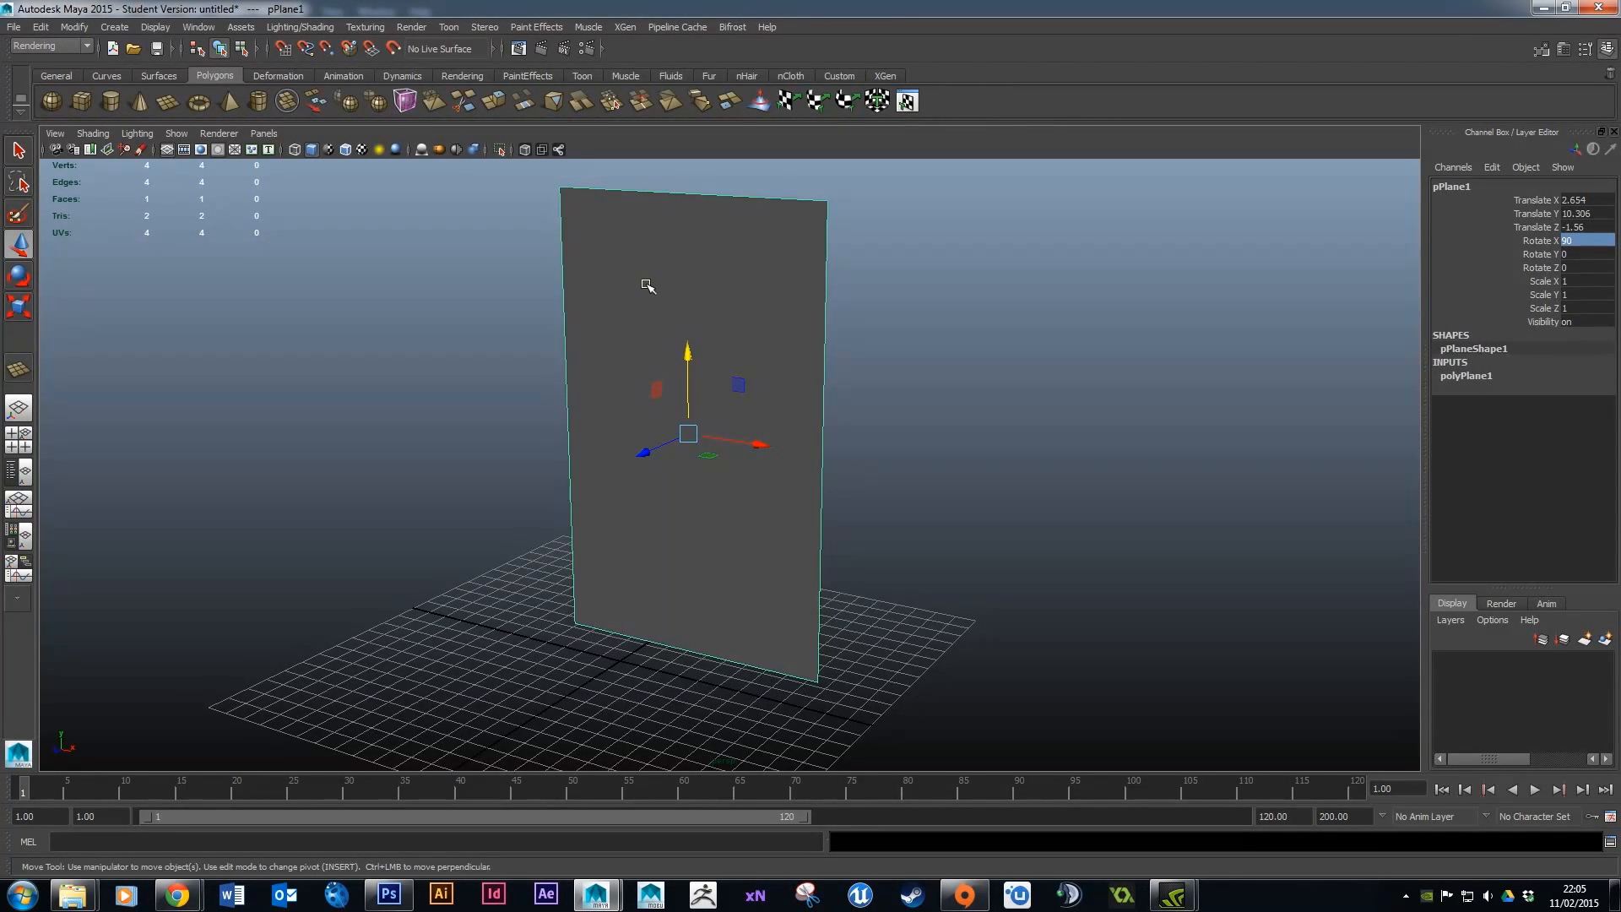
Open the UV Texture Editor with the plane's whole UV layout in view and place it beside the plane in the viewport.
left_click(199, 28)
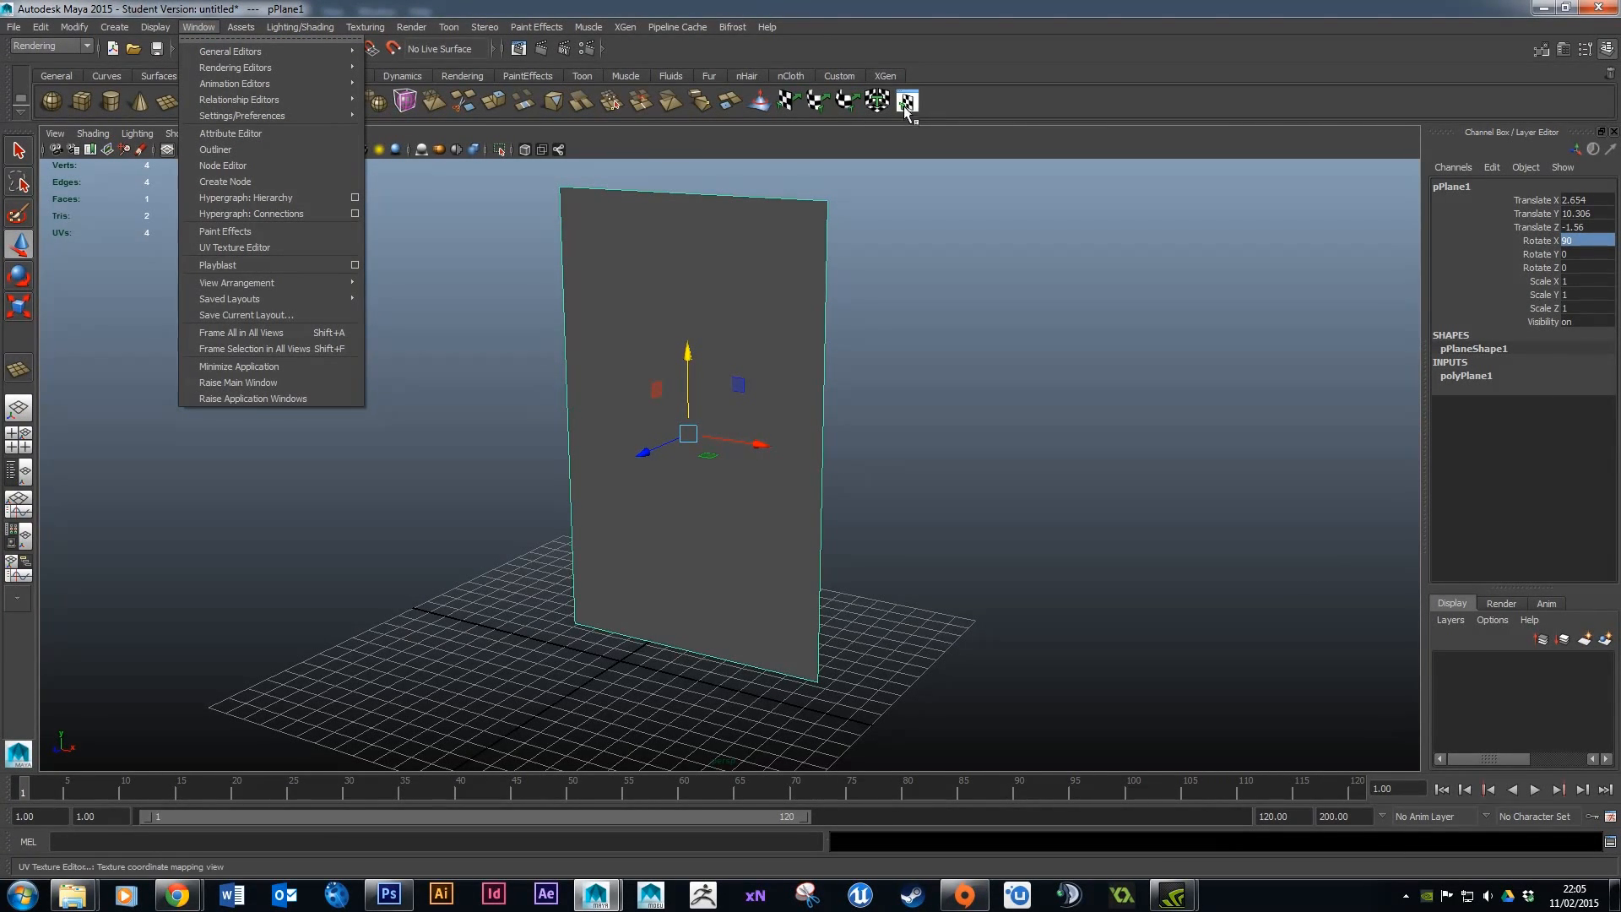
left_click(252, 247)
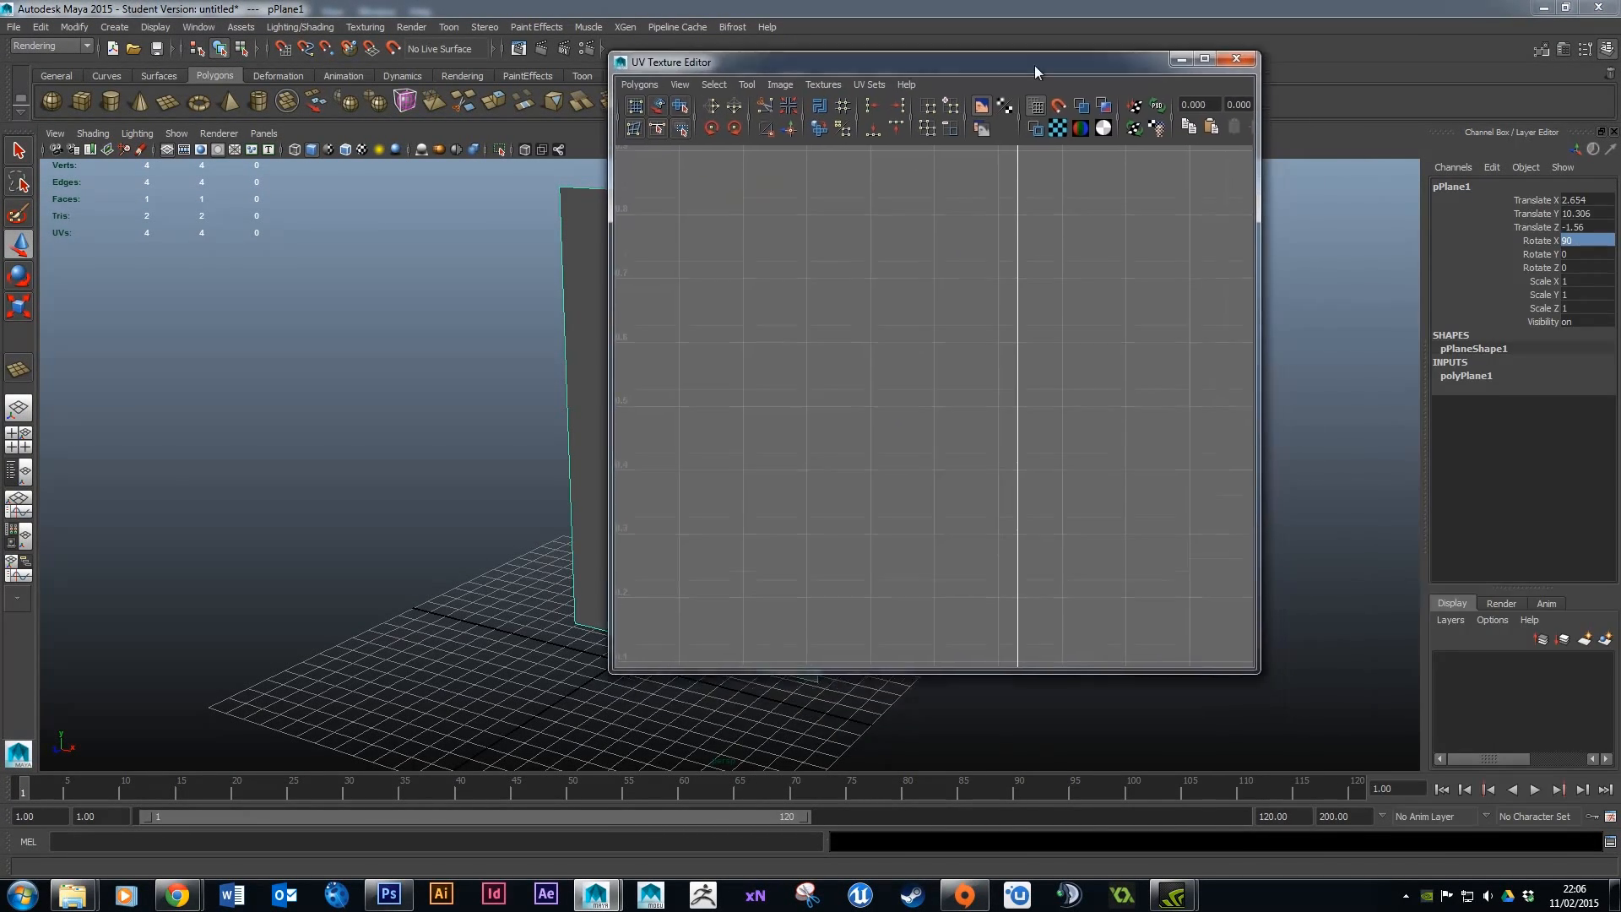
double_click(1036, 68)
scroll(995, 329, "down", 7)
scroll(948, 327, "down", 2)
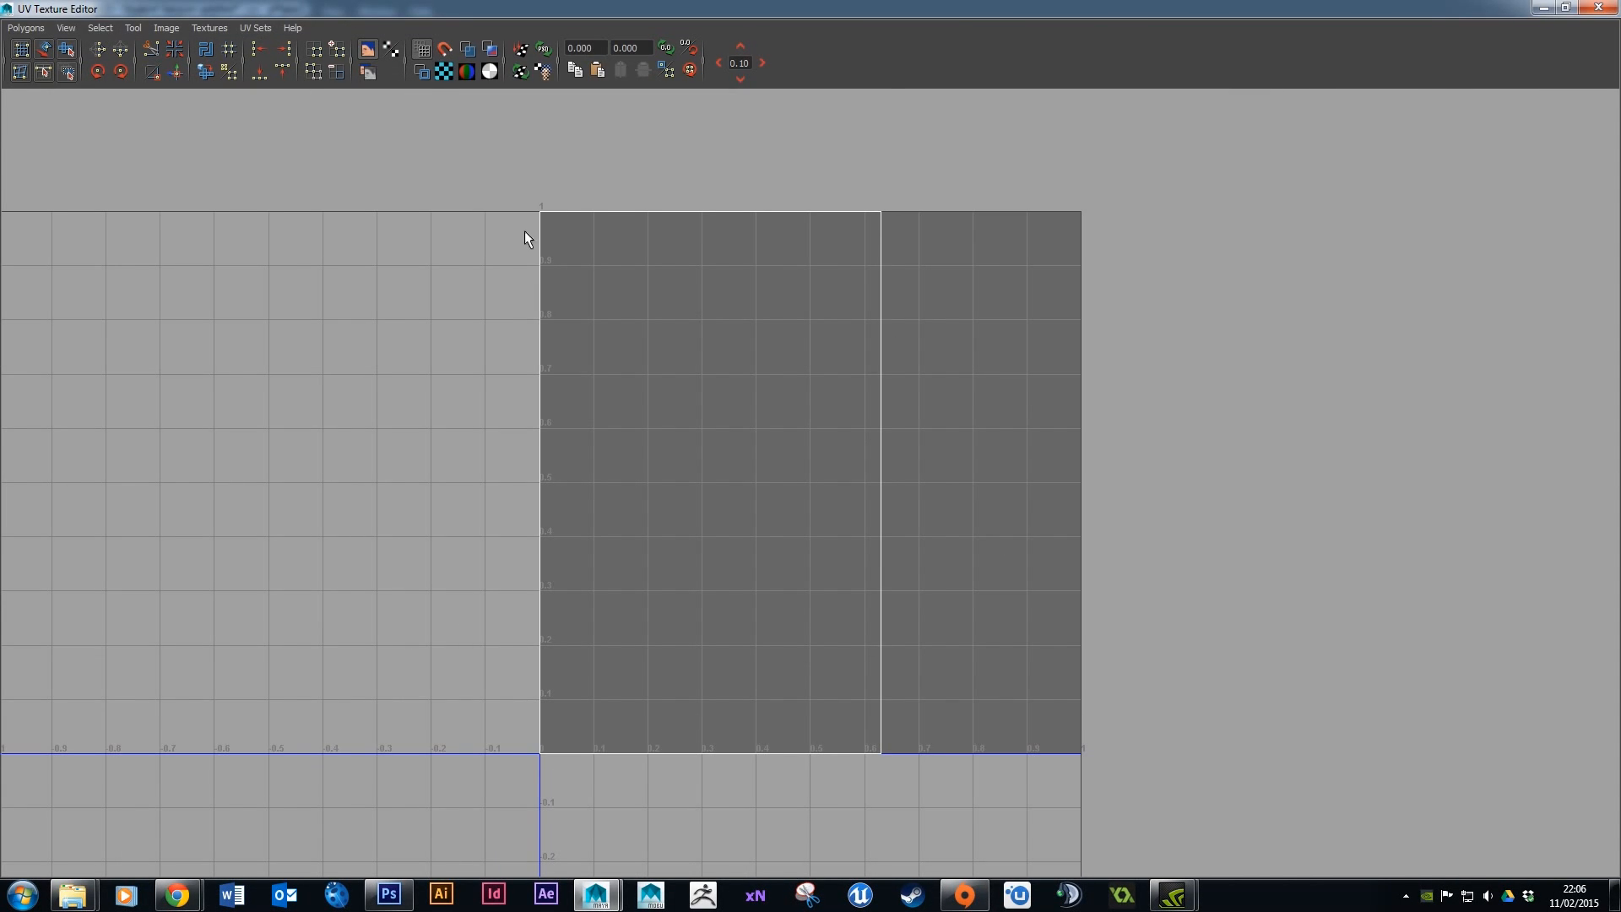
left_click_drag(809, 8, 1242, 111)
Check the plane's face against its UV layout, then return to object mode with the plane selected.
right_click(754, 321)
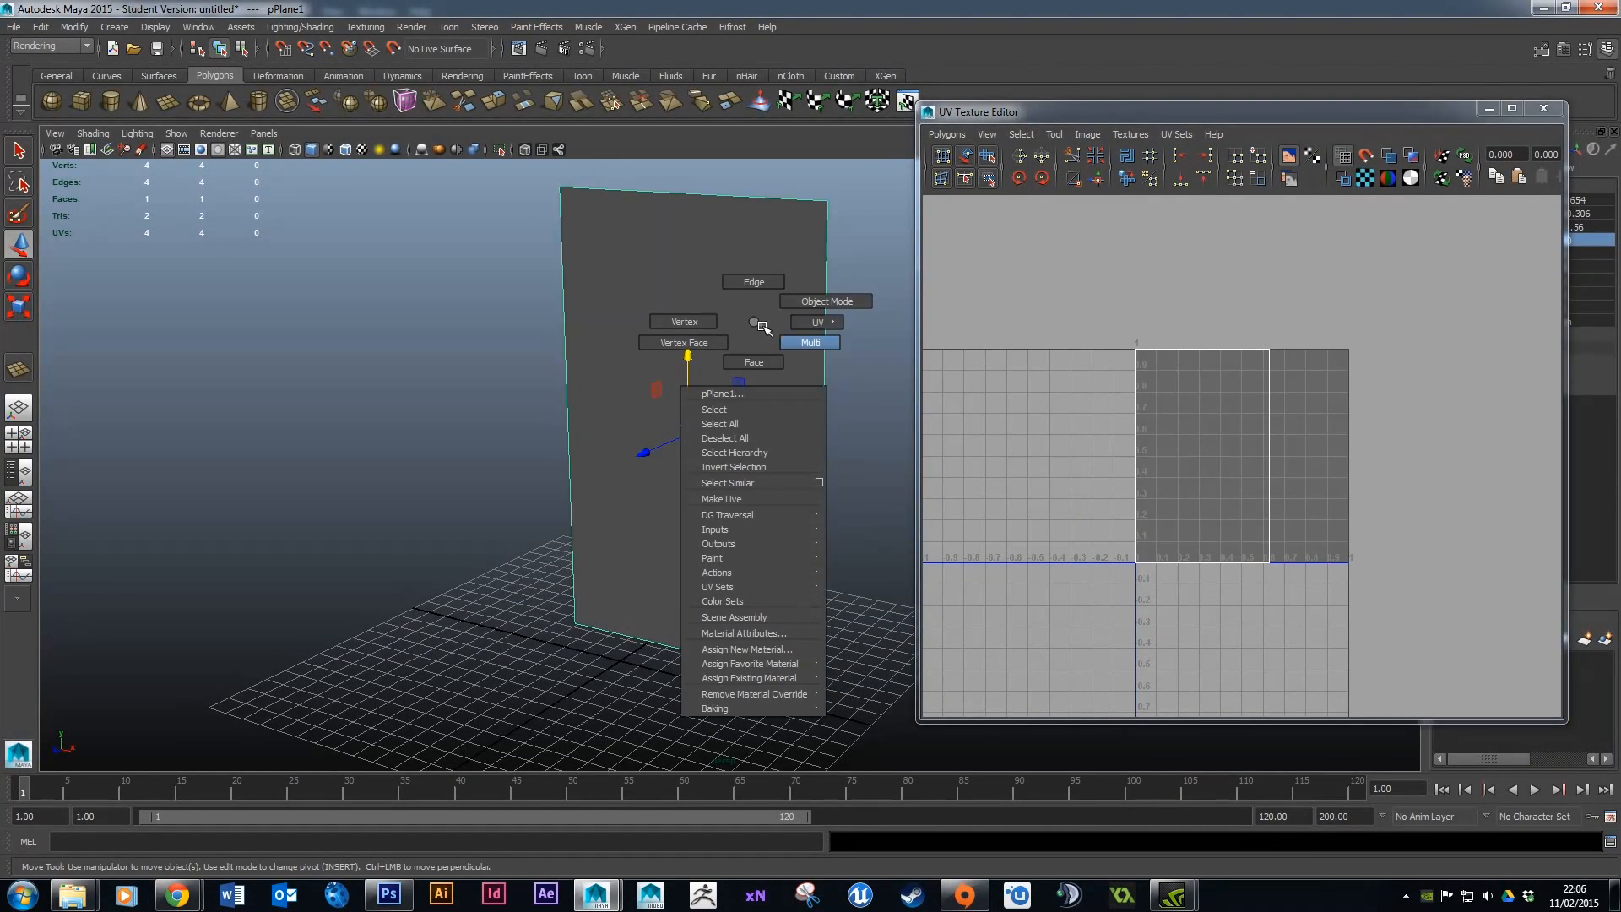
left_click(753, 304)
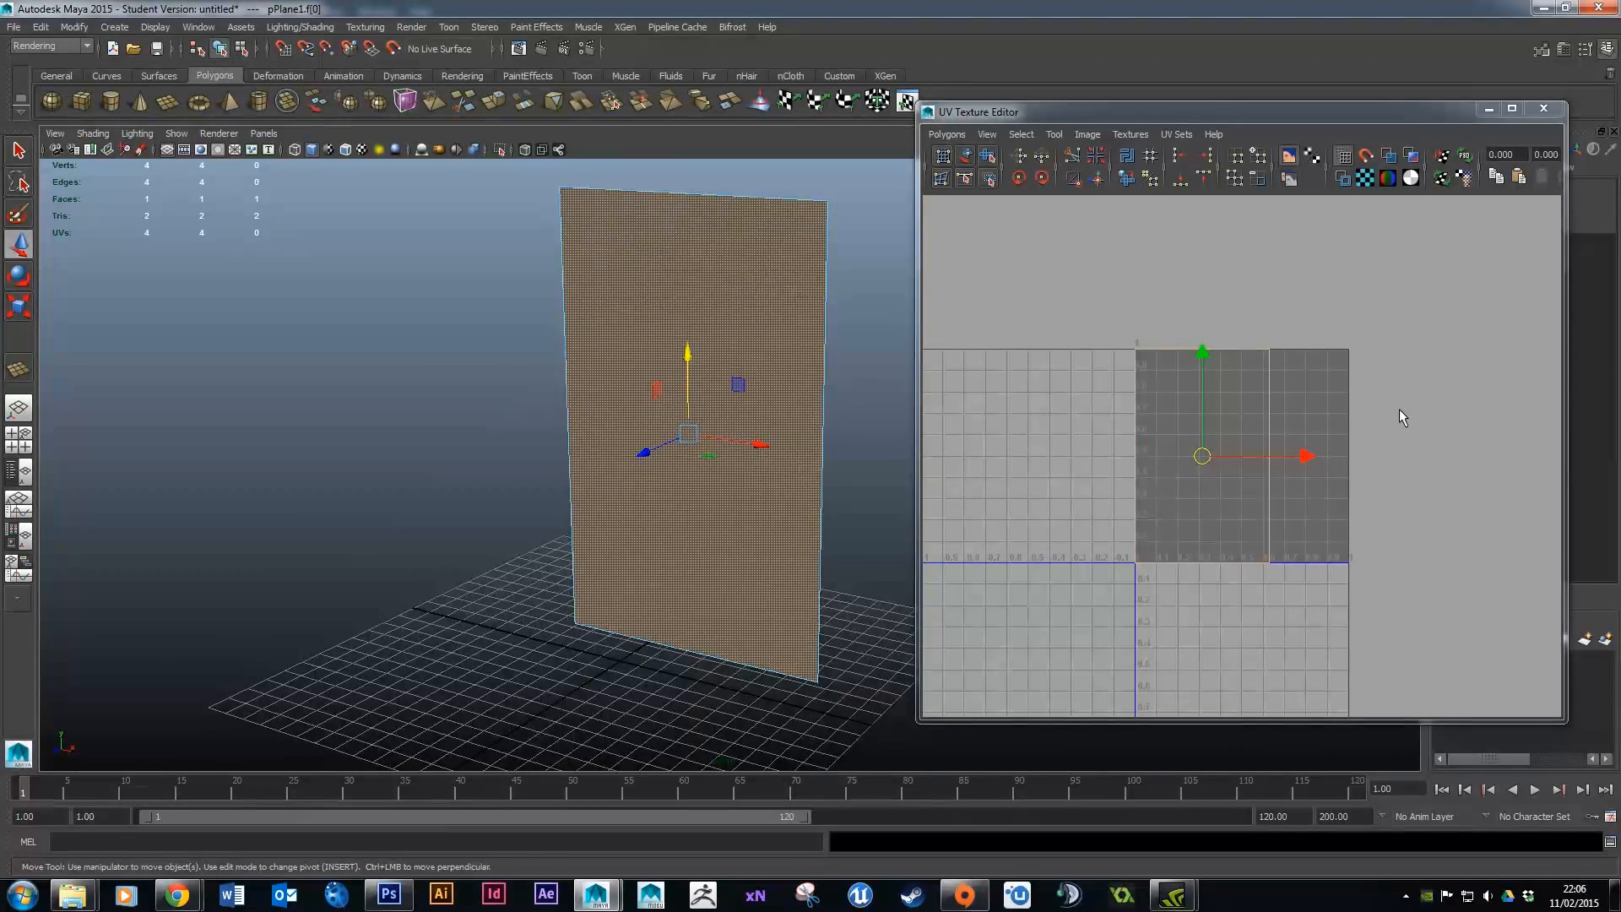
right_click(707, 237)
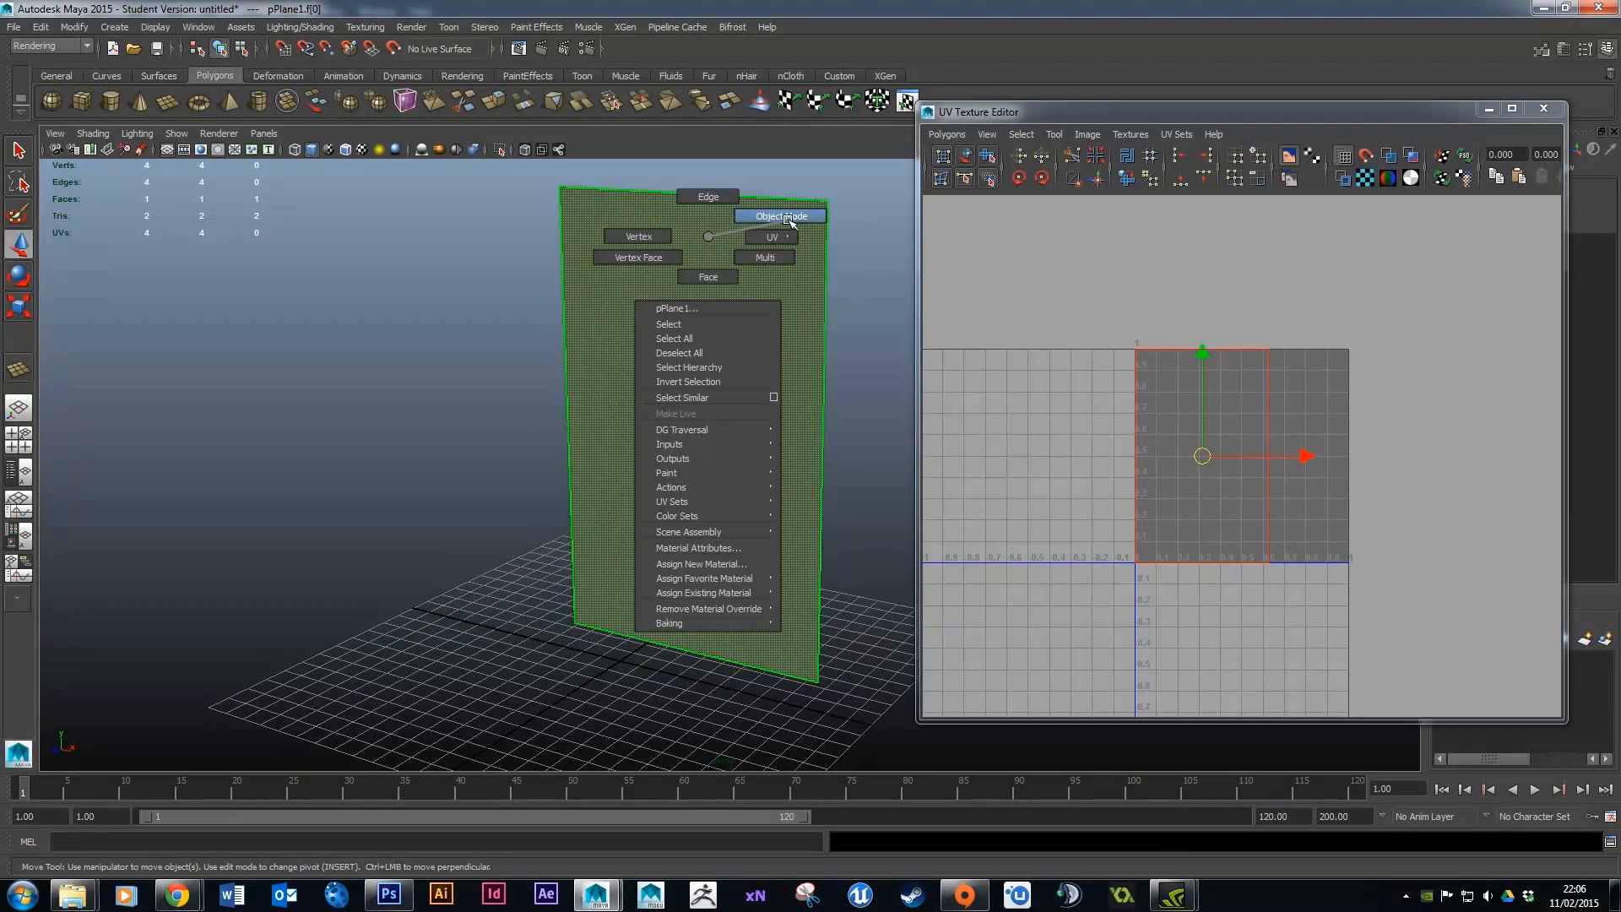
left_click(791, 217)
left_click(754, 241)
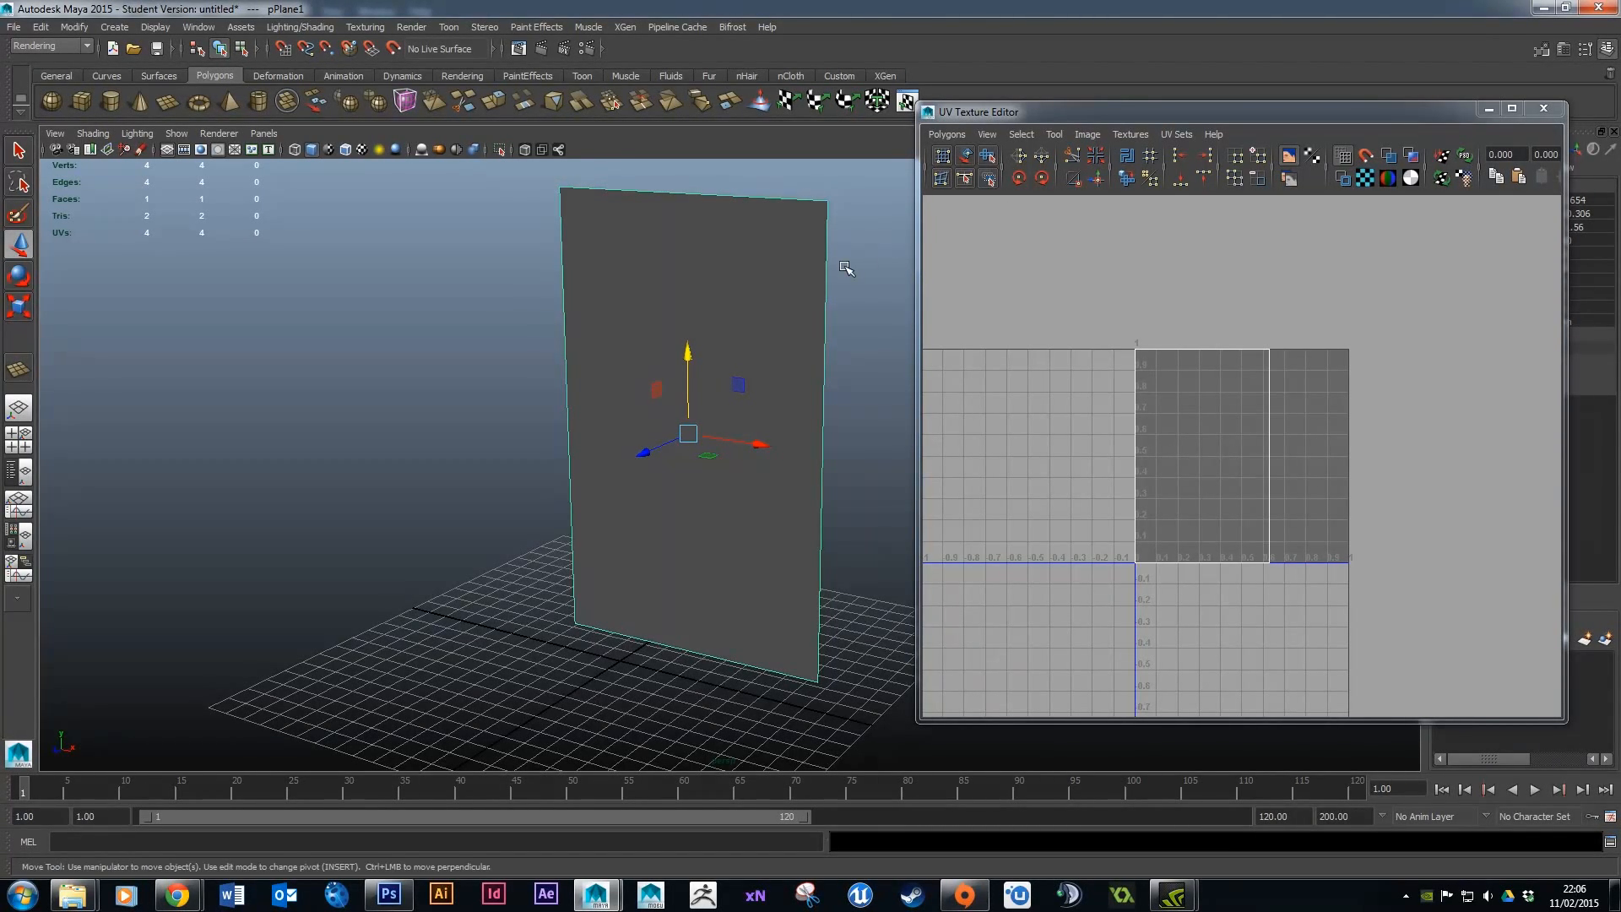
Start a UV Snapshot of the plane and set its output file to UV_WALL in the user's home folder.
left_click(946, 134)
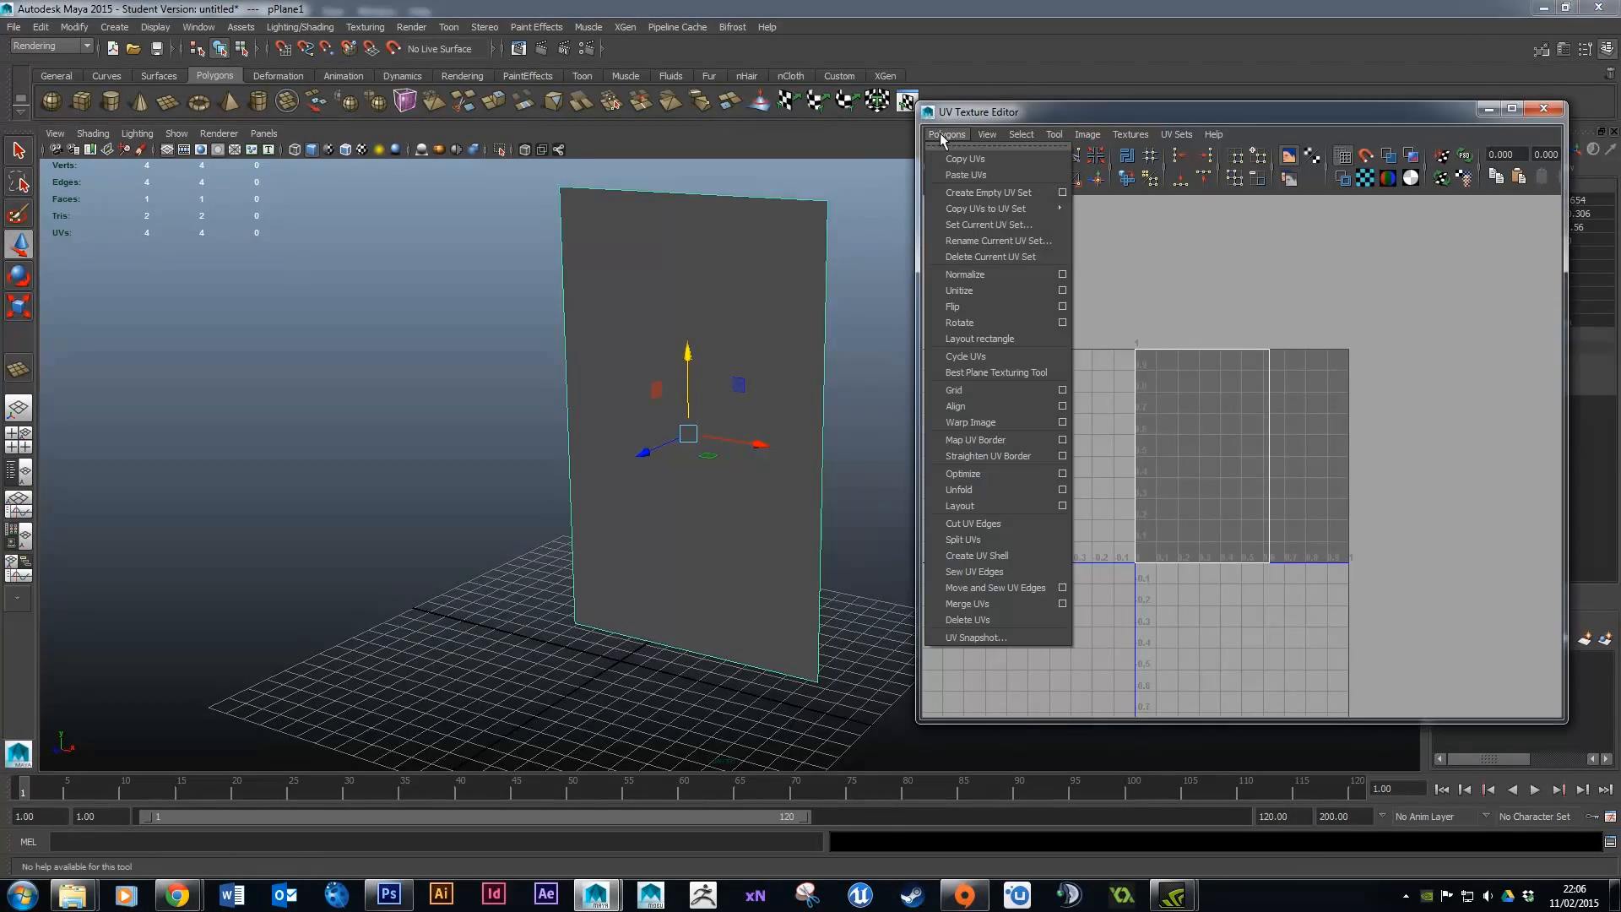
left_click(1001, 639)
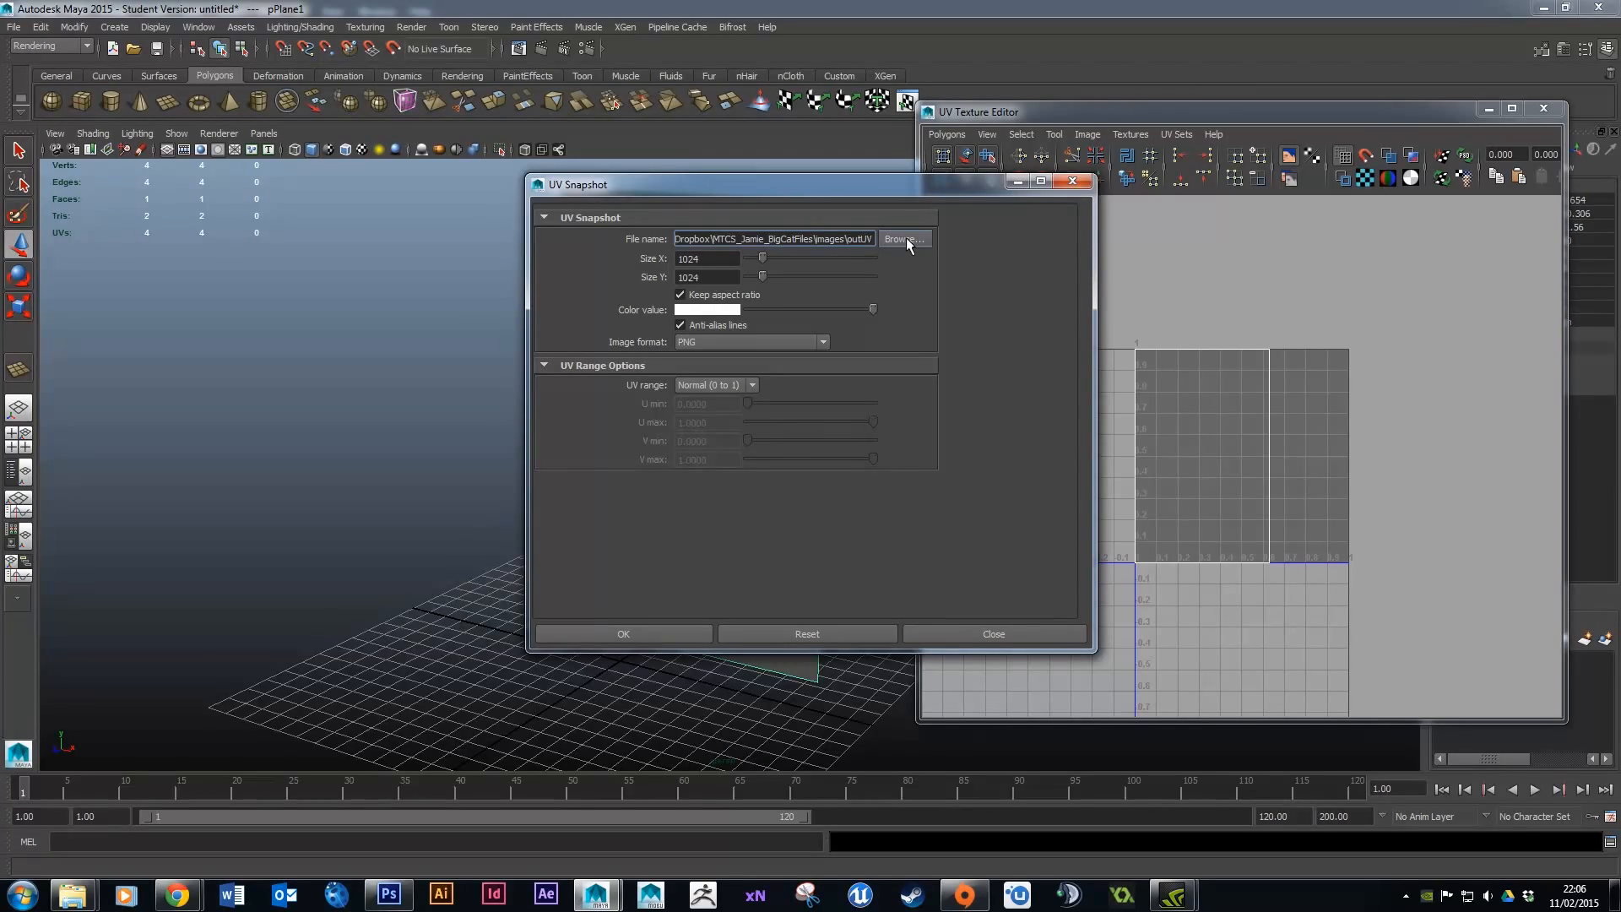
left_click(927, 240)
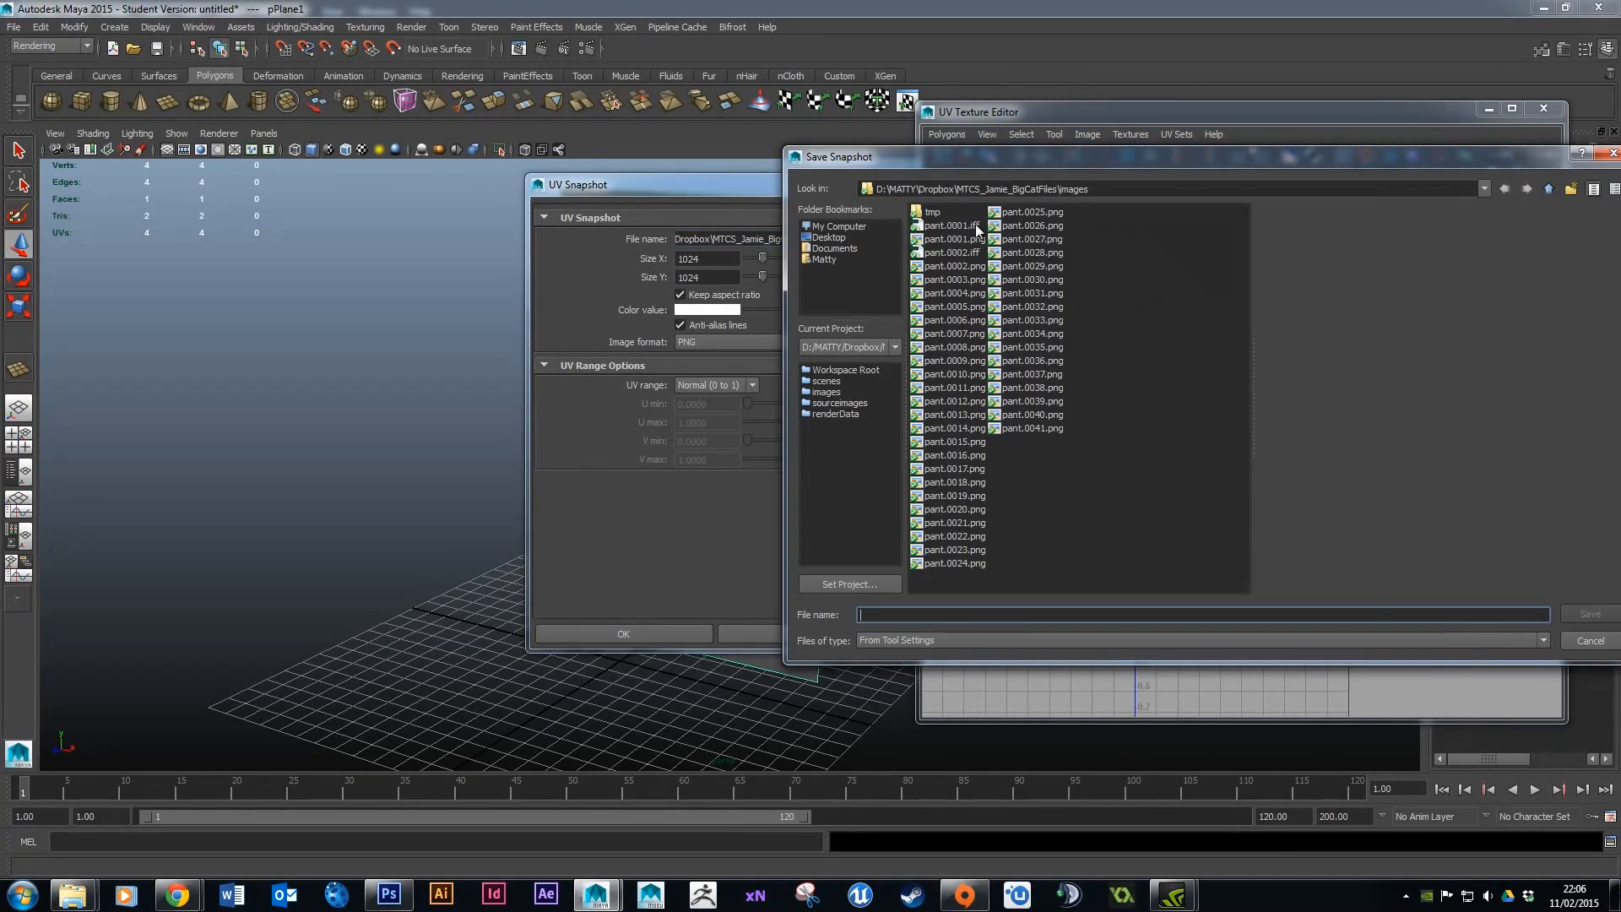
left_click(831, 238)
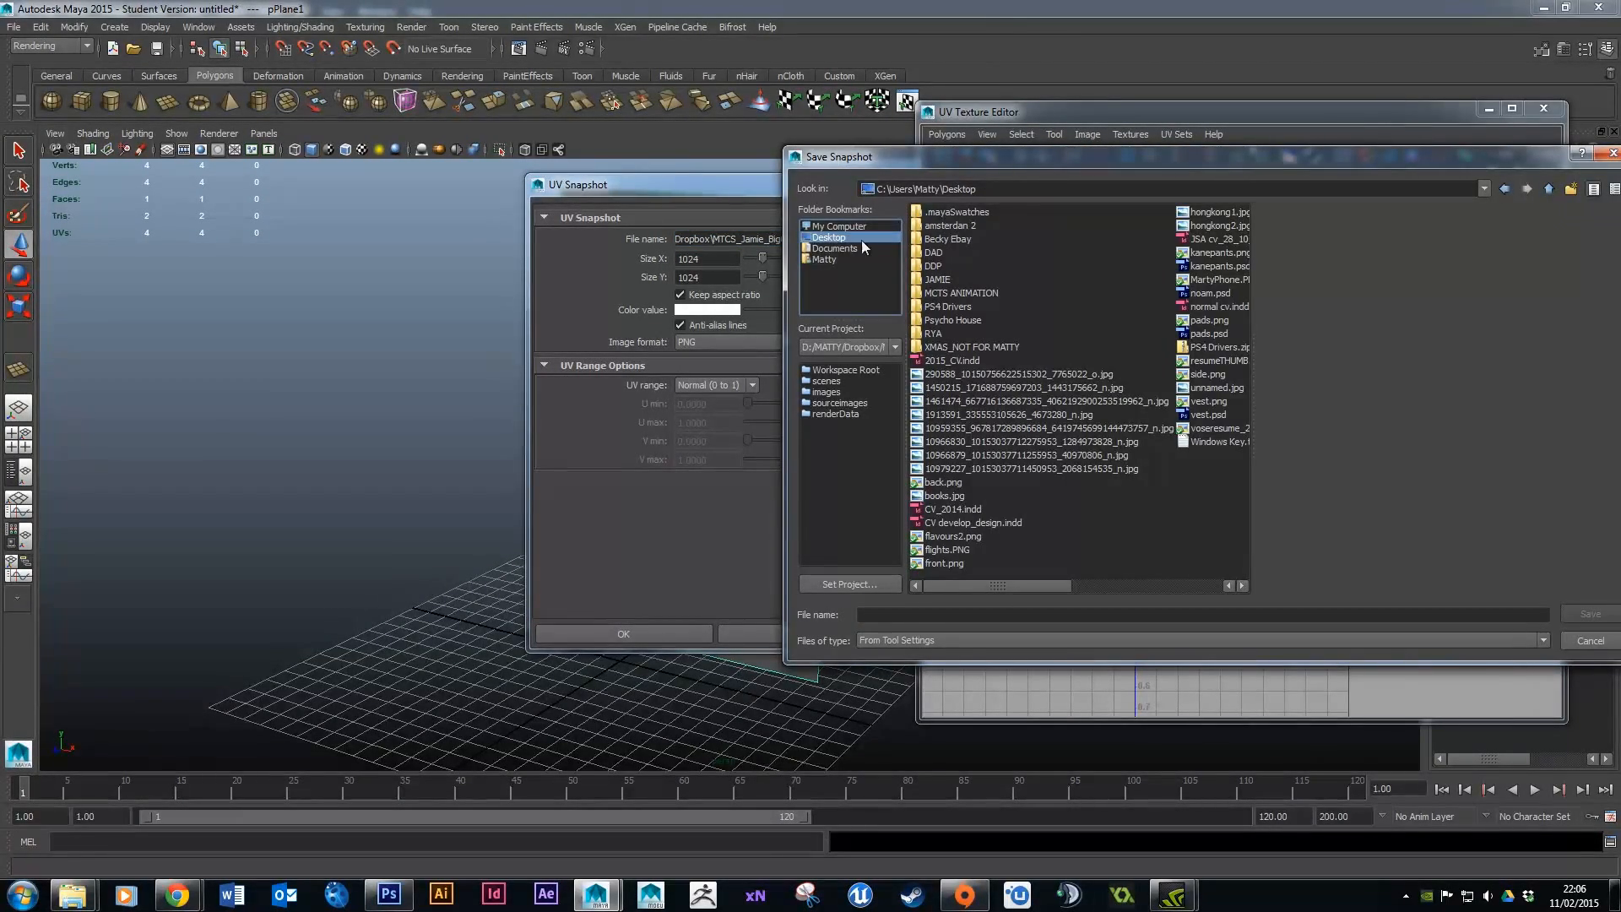
left_click(824, 250)
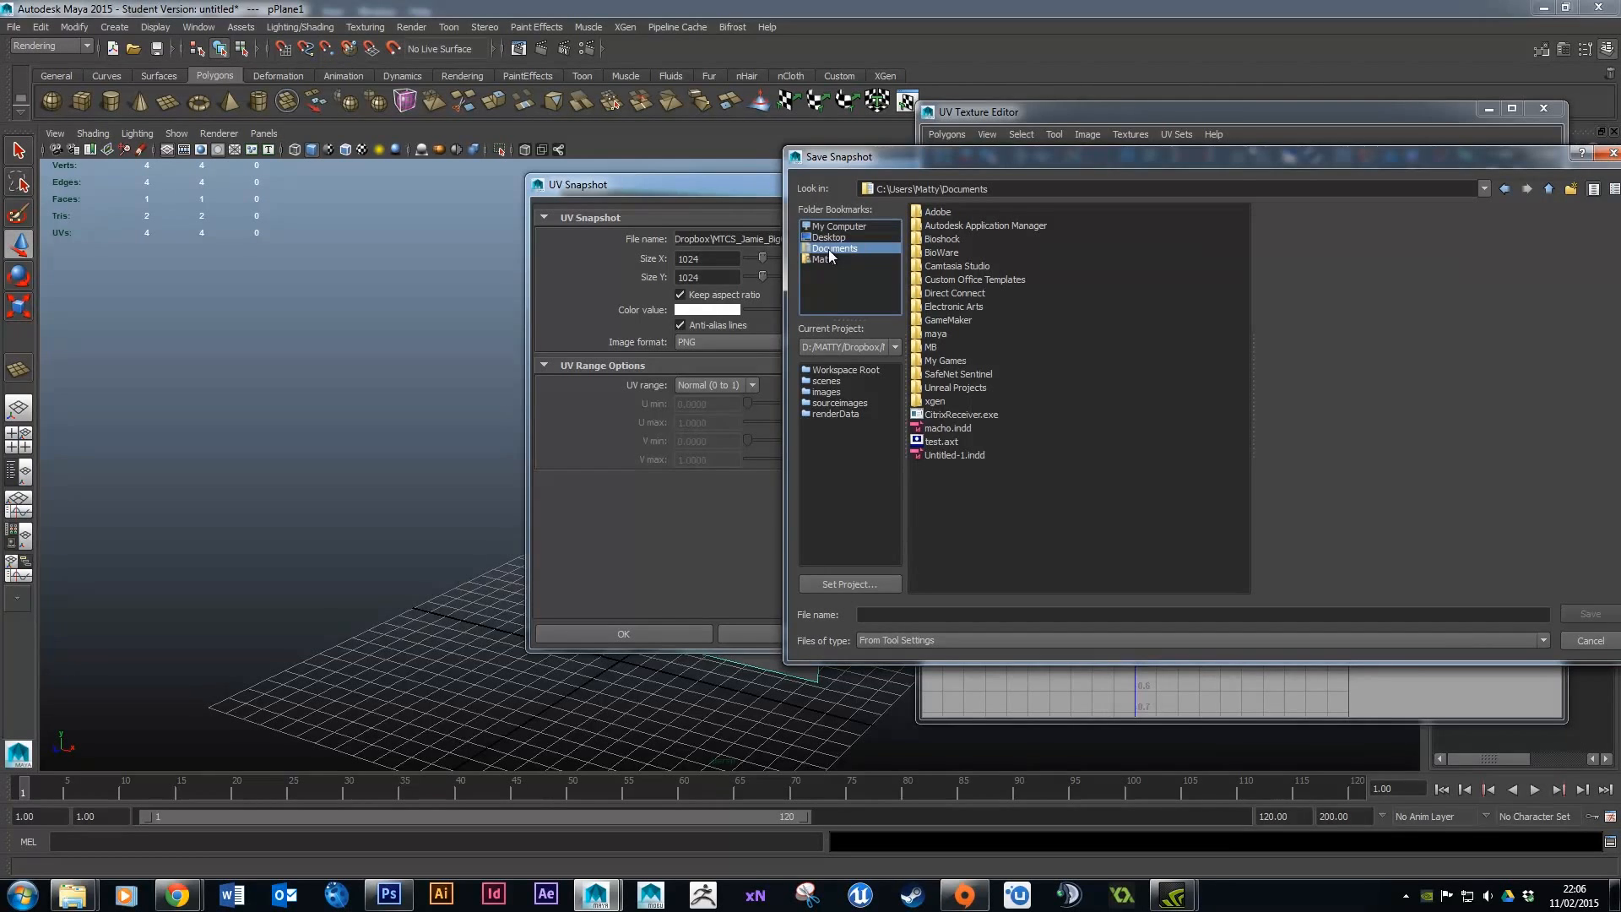
left_click(826, 259)
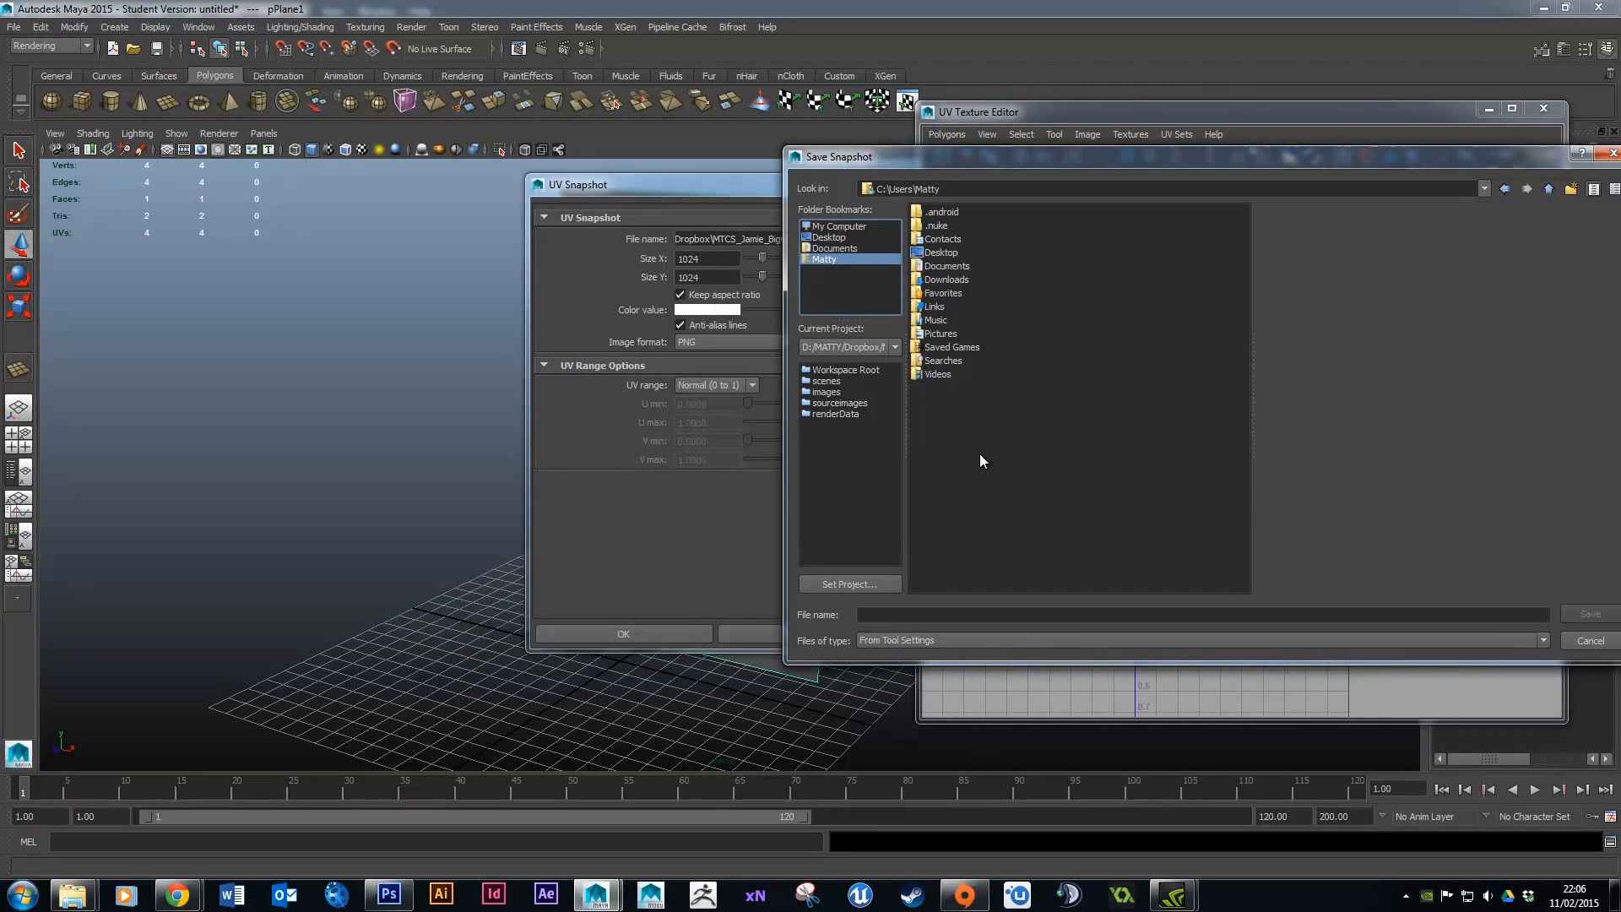
left_click(940, 617)
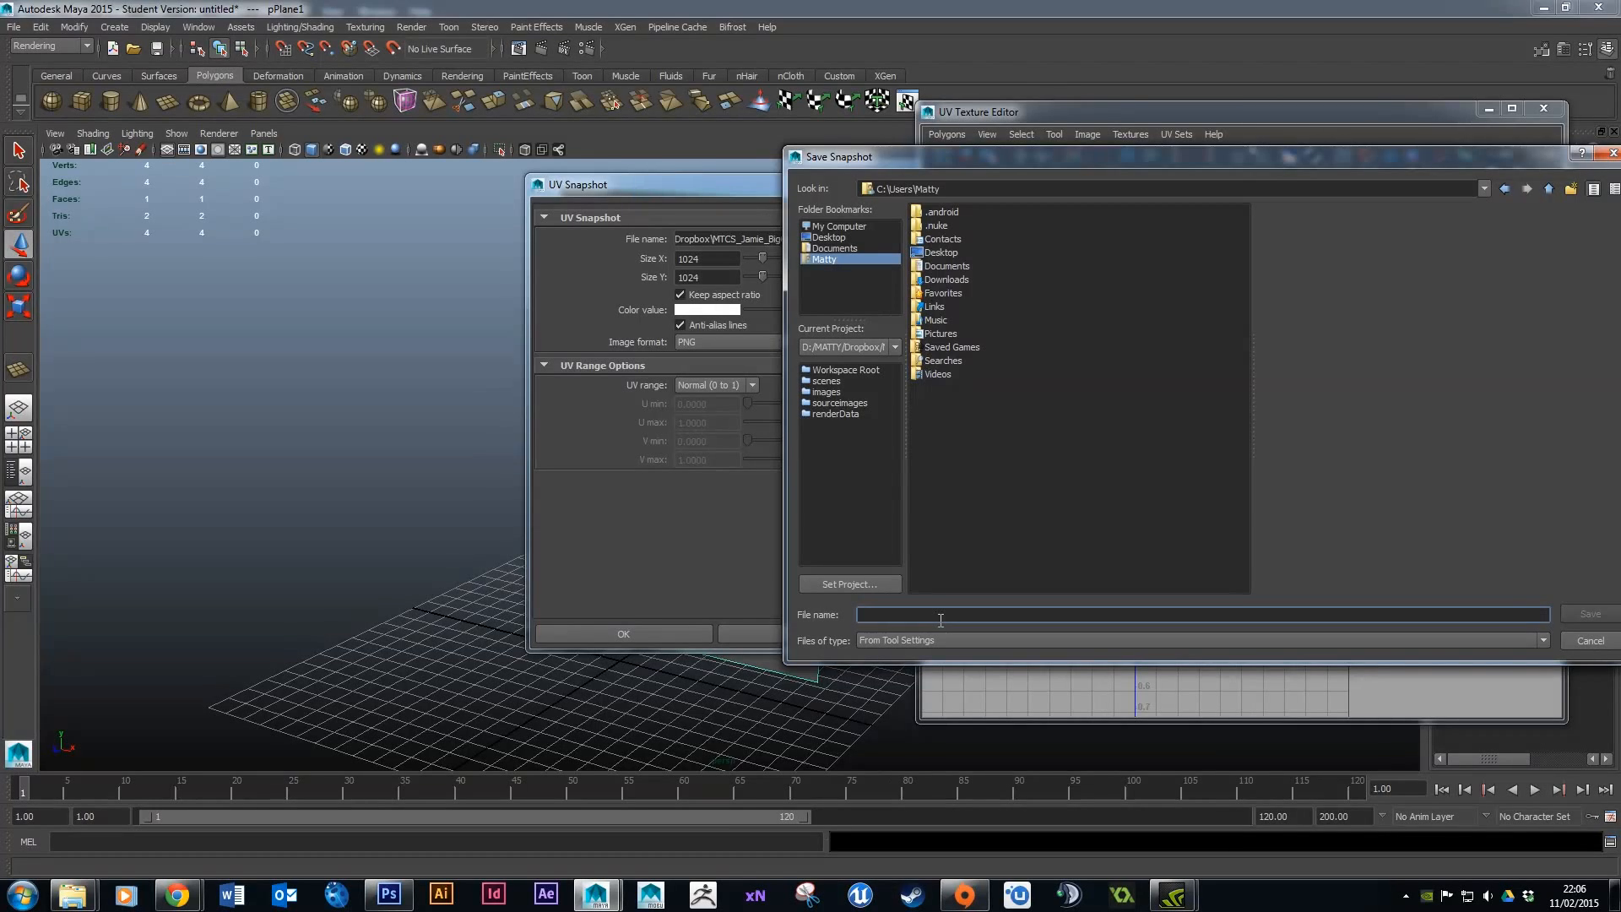
type("UV")
type("_")
type("V_WALL")
left_click(1589, 616)
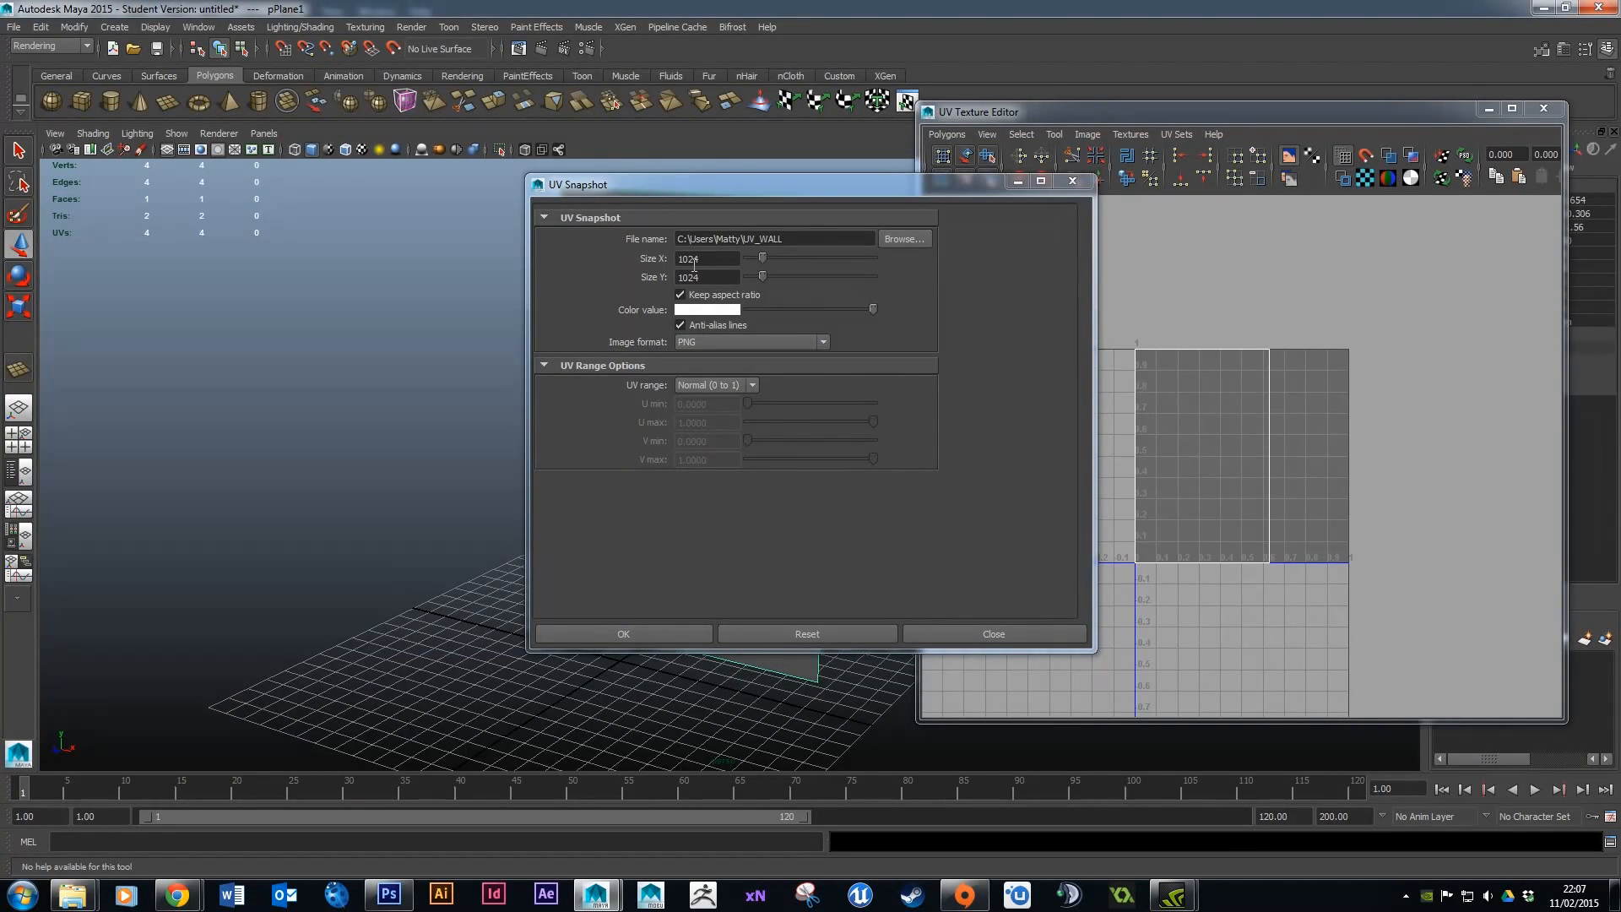
Export the UV snapshot as a PNG at 1024 by 1024.
left_click_drag(708, 261, 674, 259)
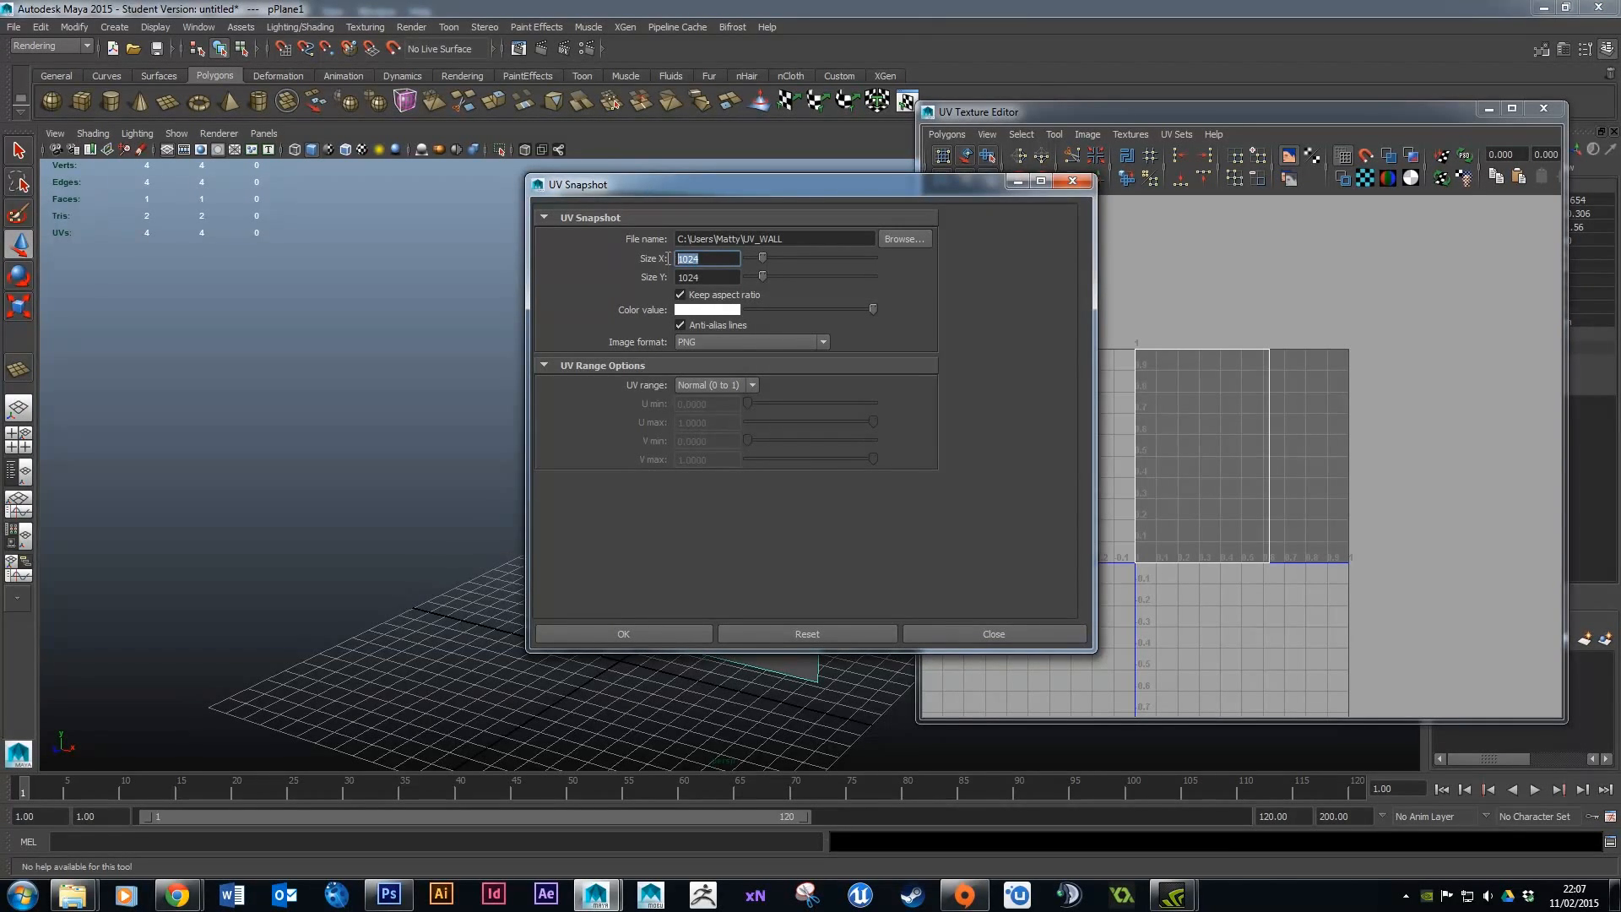
left_click(717, 263)
left_click(717, 277)
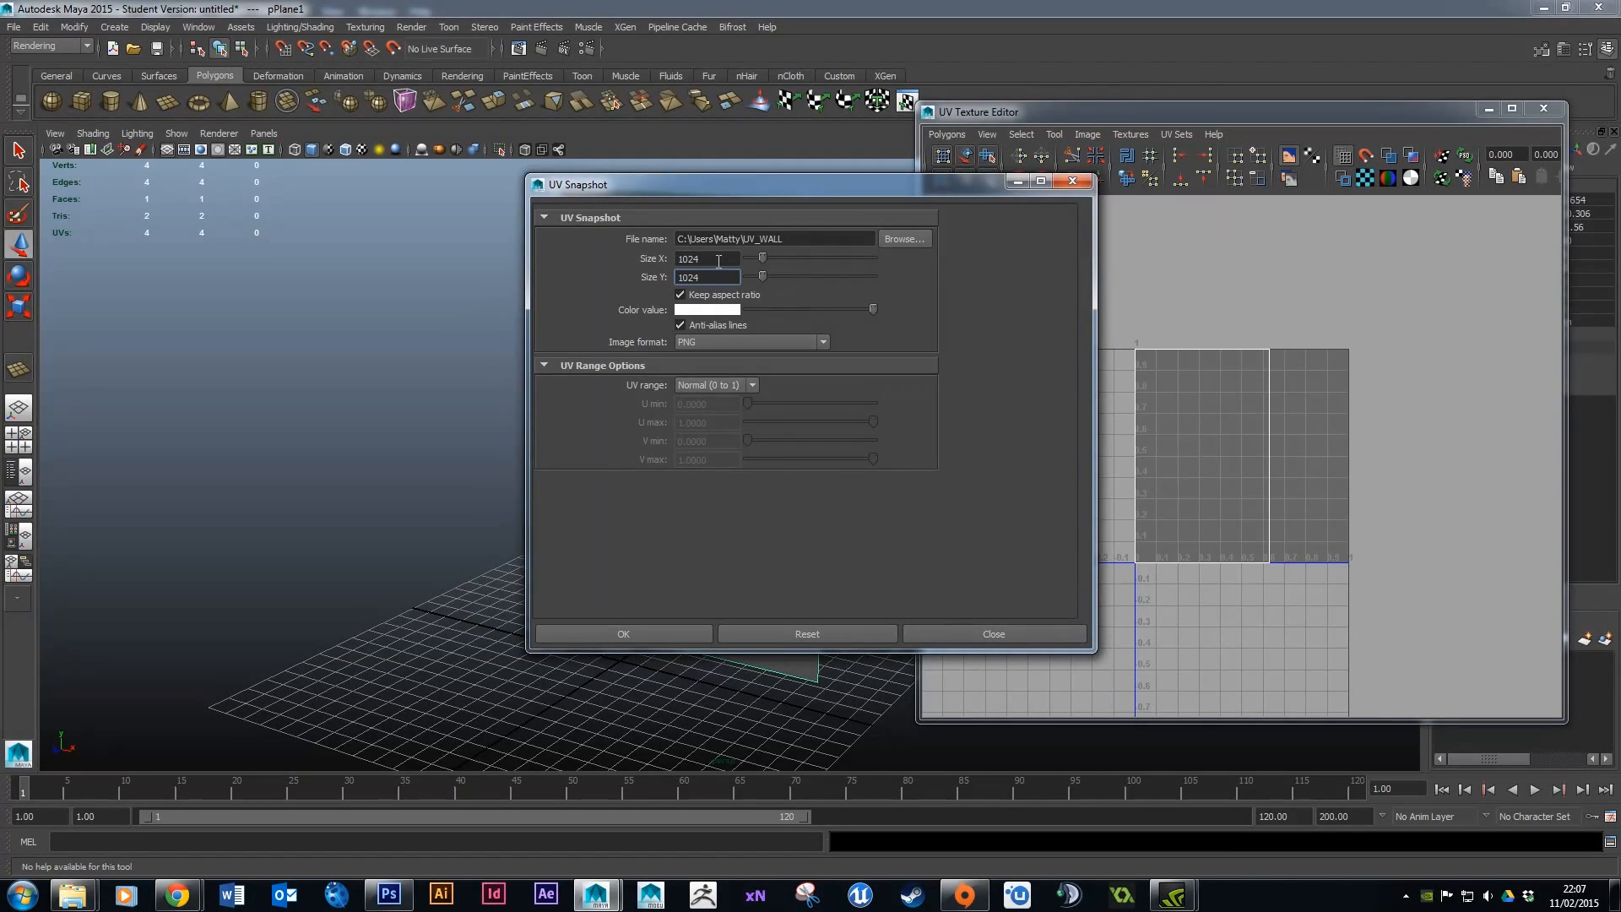
double_click(718, 259)
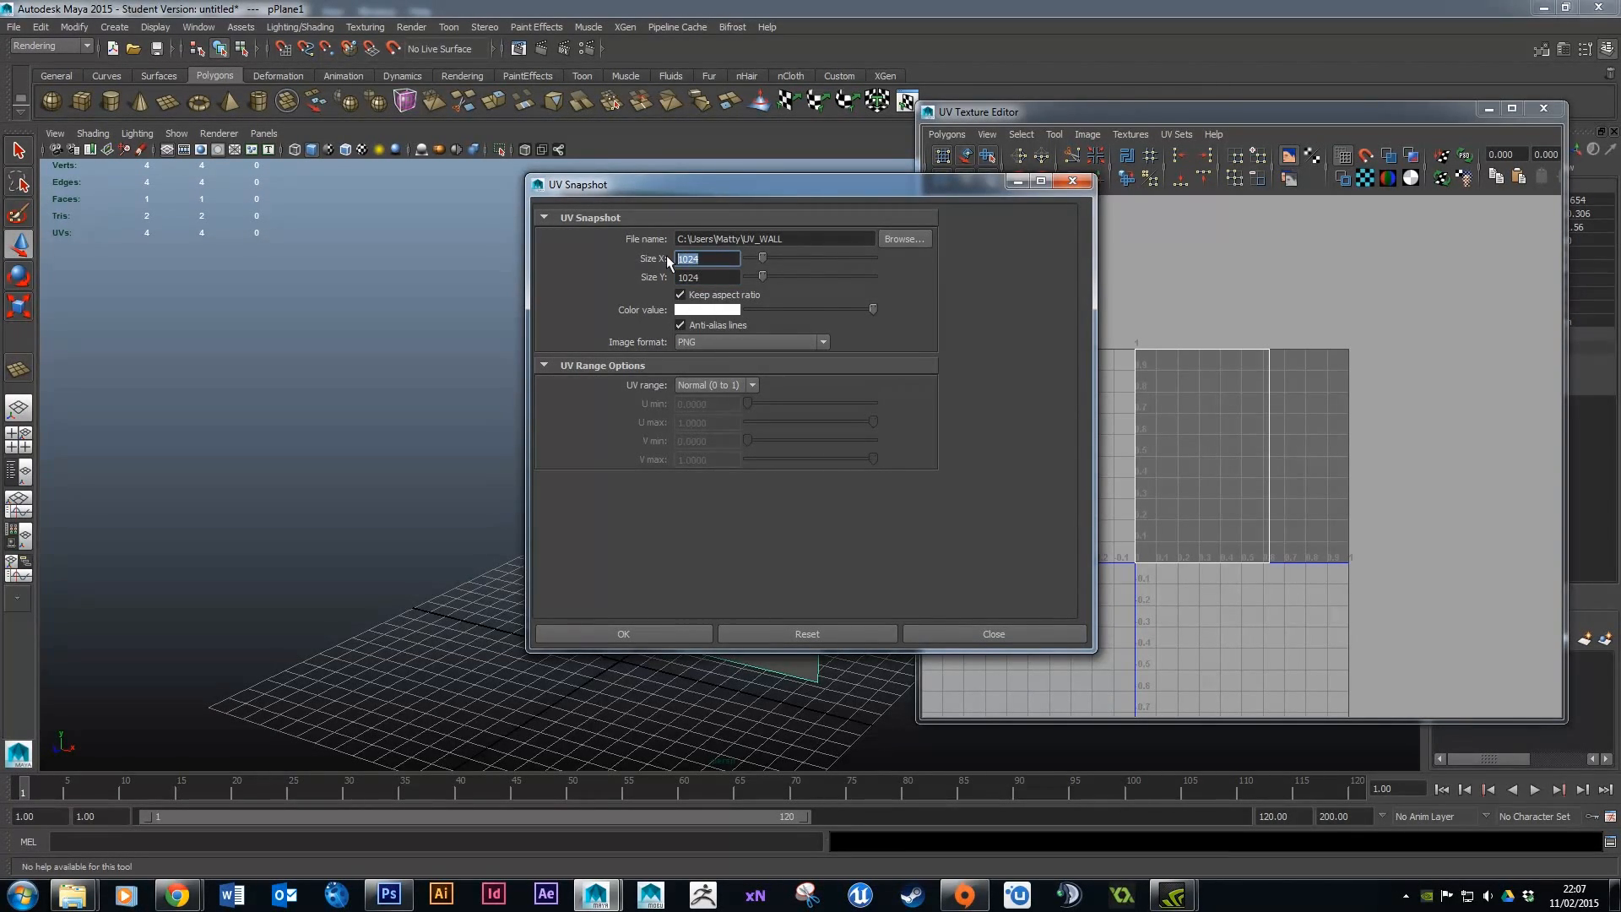
left_click(714, 260)
left_click(660, 630)
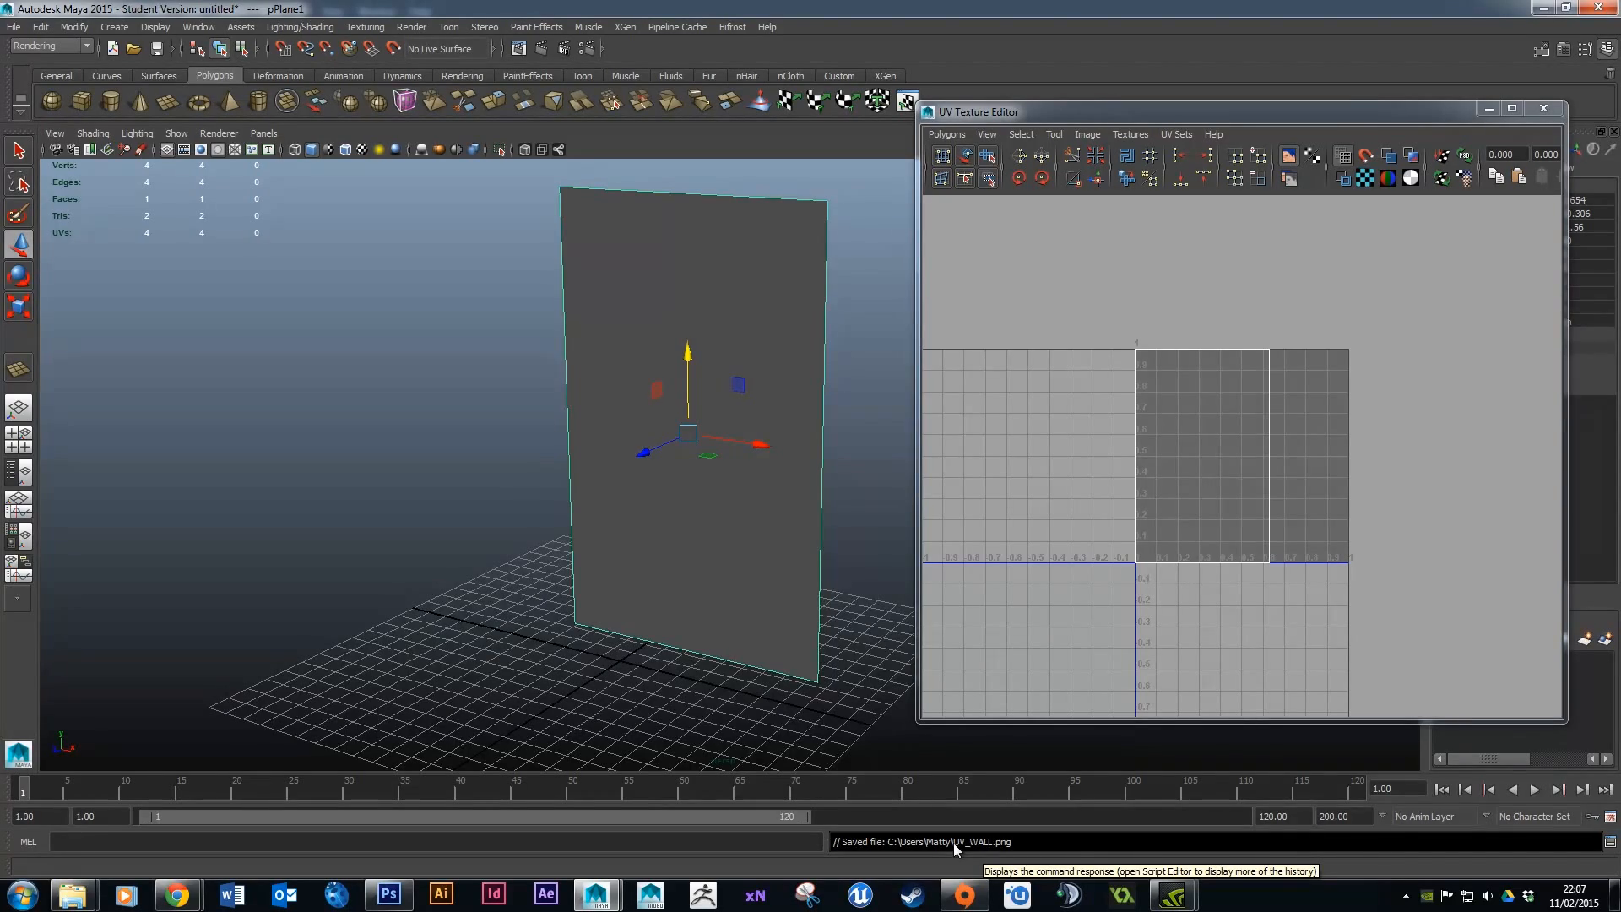
Switch to Photoshop, open UV_WALL.png and check its UV outline by hiding and showing Layer 0.
left_click(388, 895)
left_click(46, 12)
left_click(75, 48)
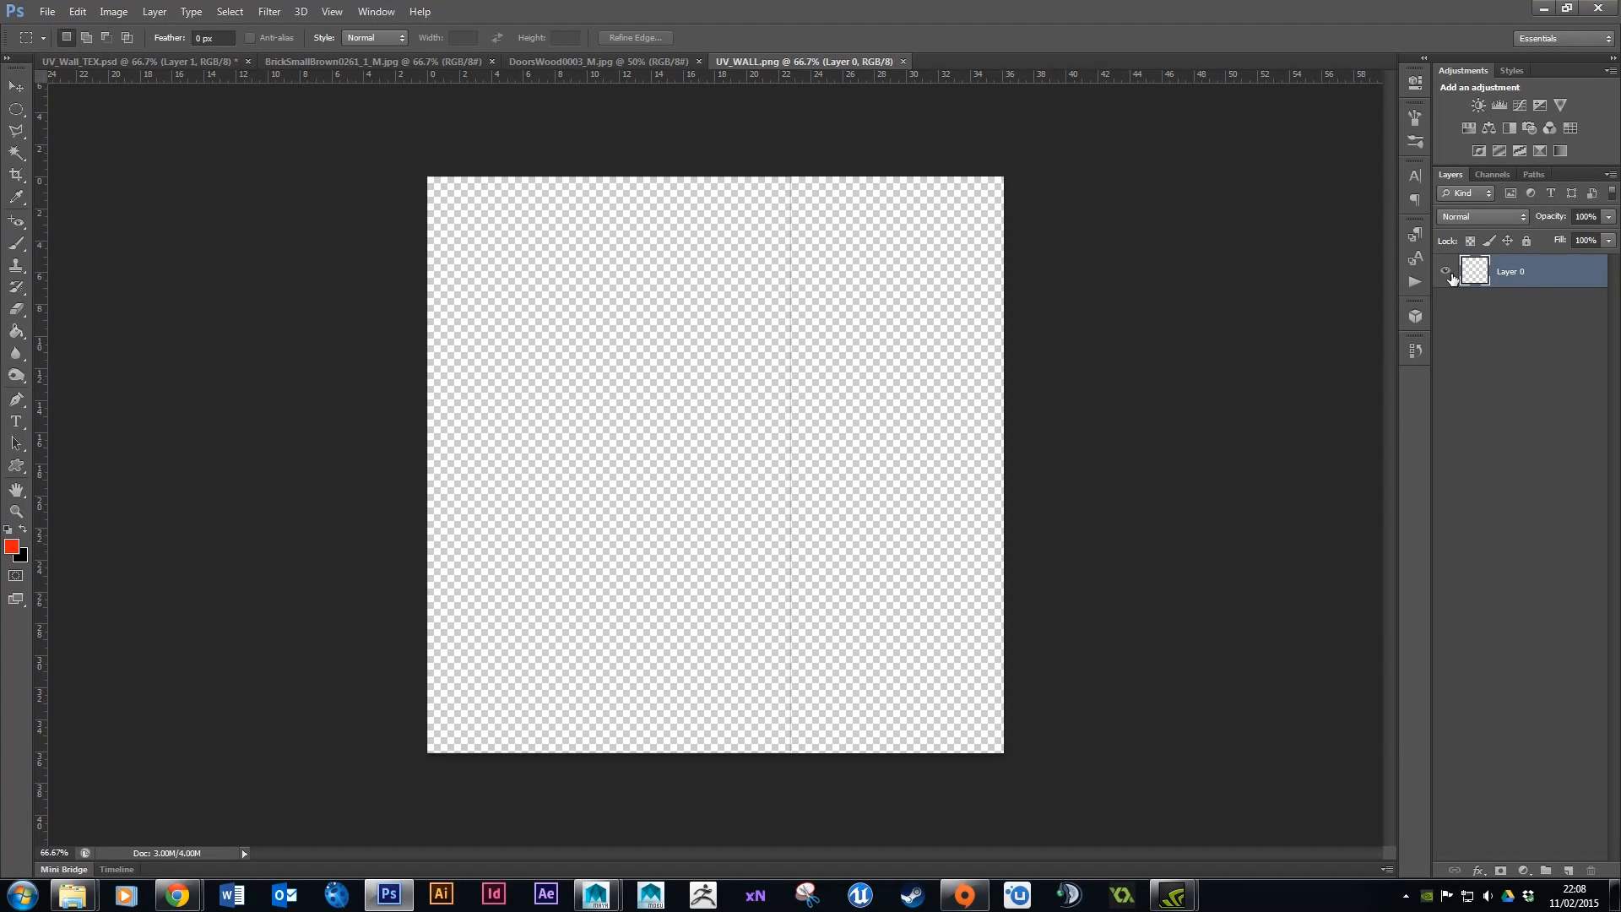
left_click(1447, 272)
left_click(1446, 272)
Float BrickSmallBrown0261_1_M.jpg in its own window beside the UV_WALL.png canvas.
left_click(380, 61)
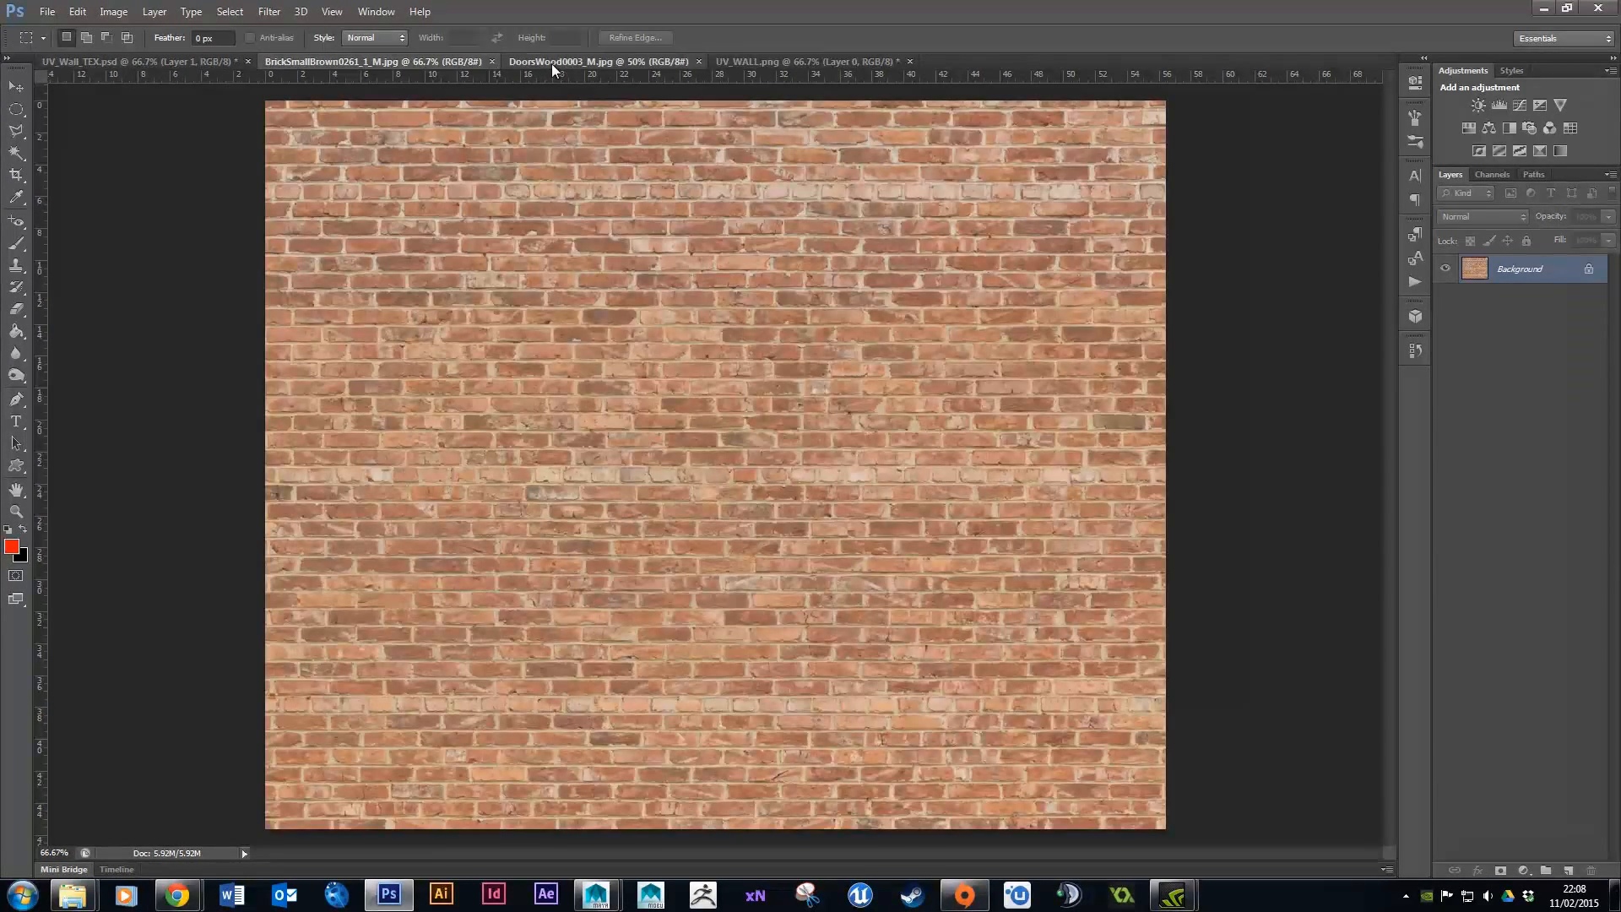
left_click(680, 63)
left_click(424, 63)
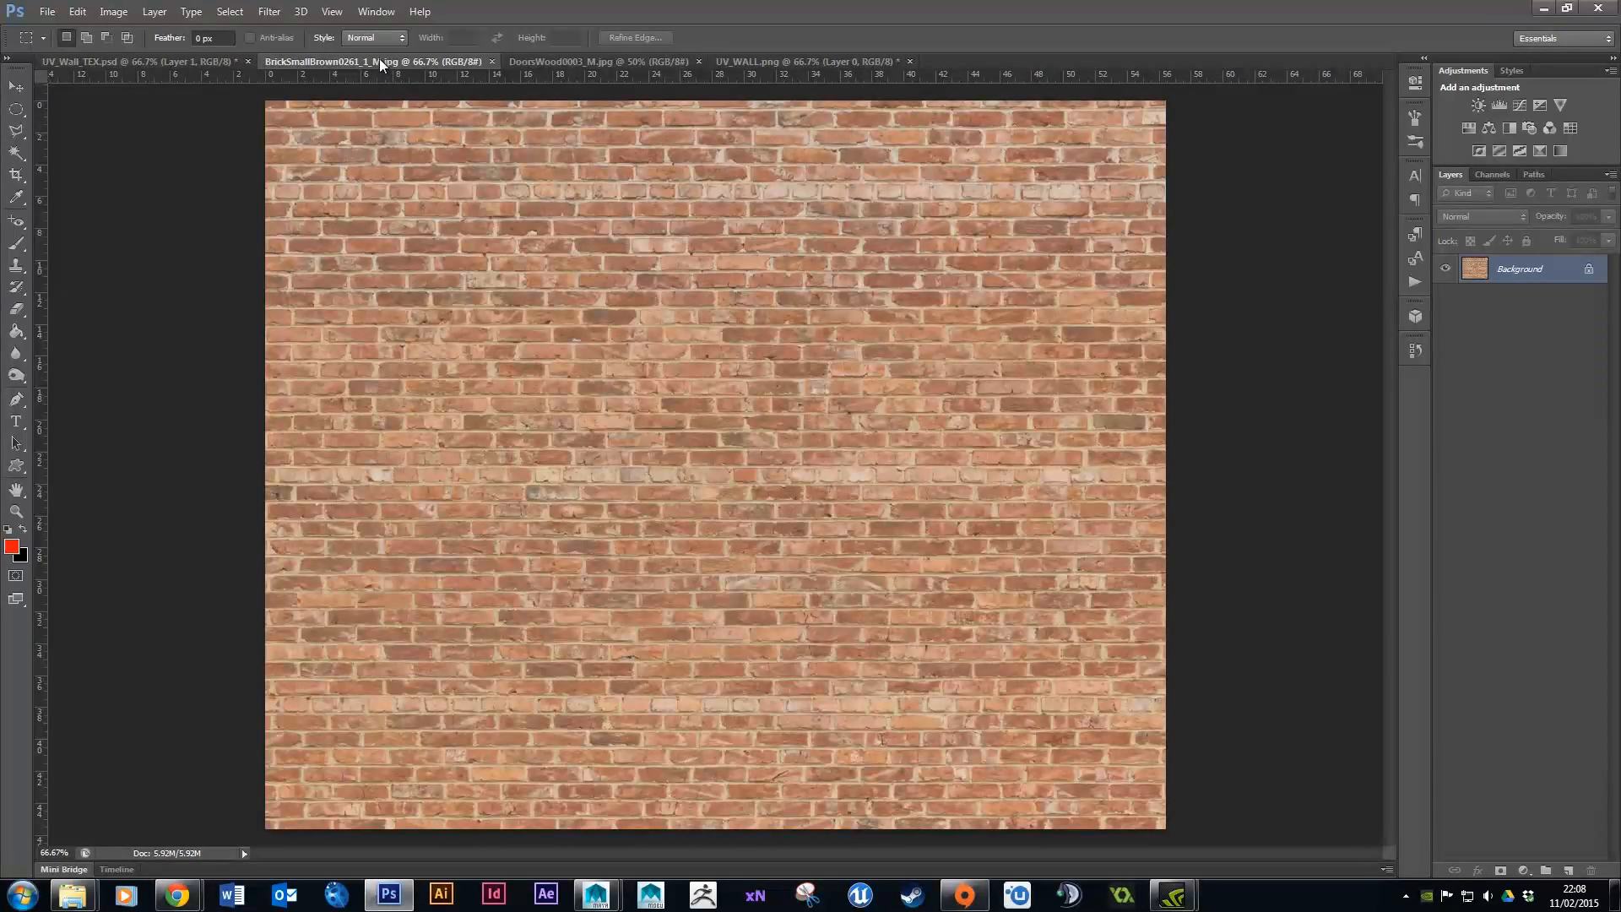
left_click_drag(378, 61, 569, 226)
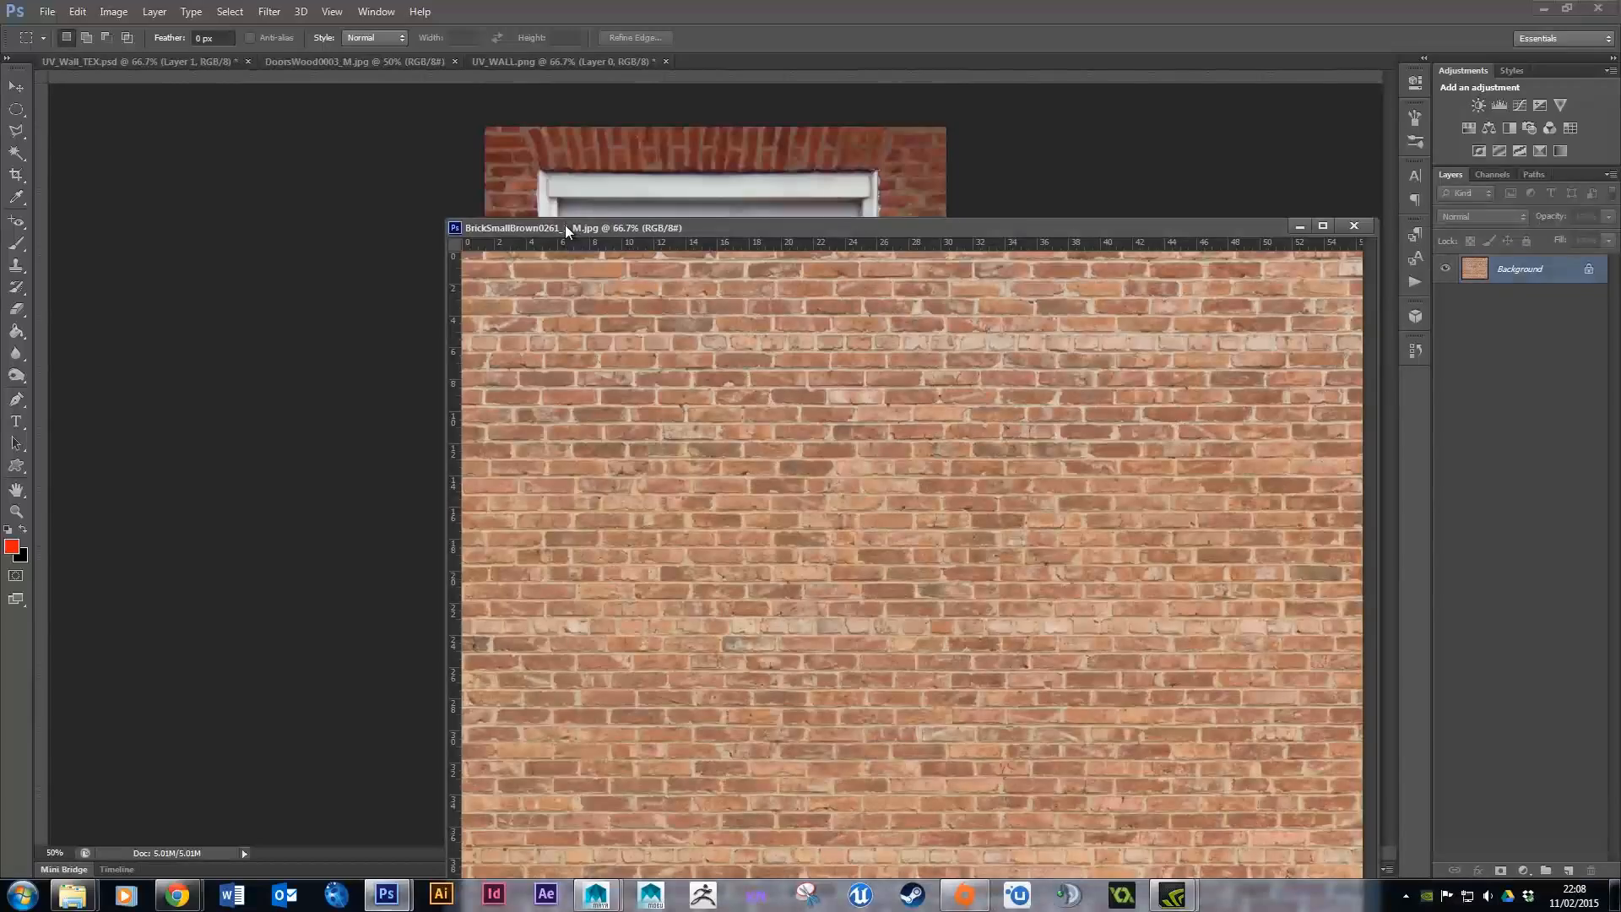
left_click(553, 61)
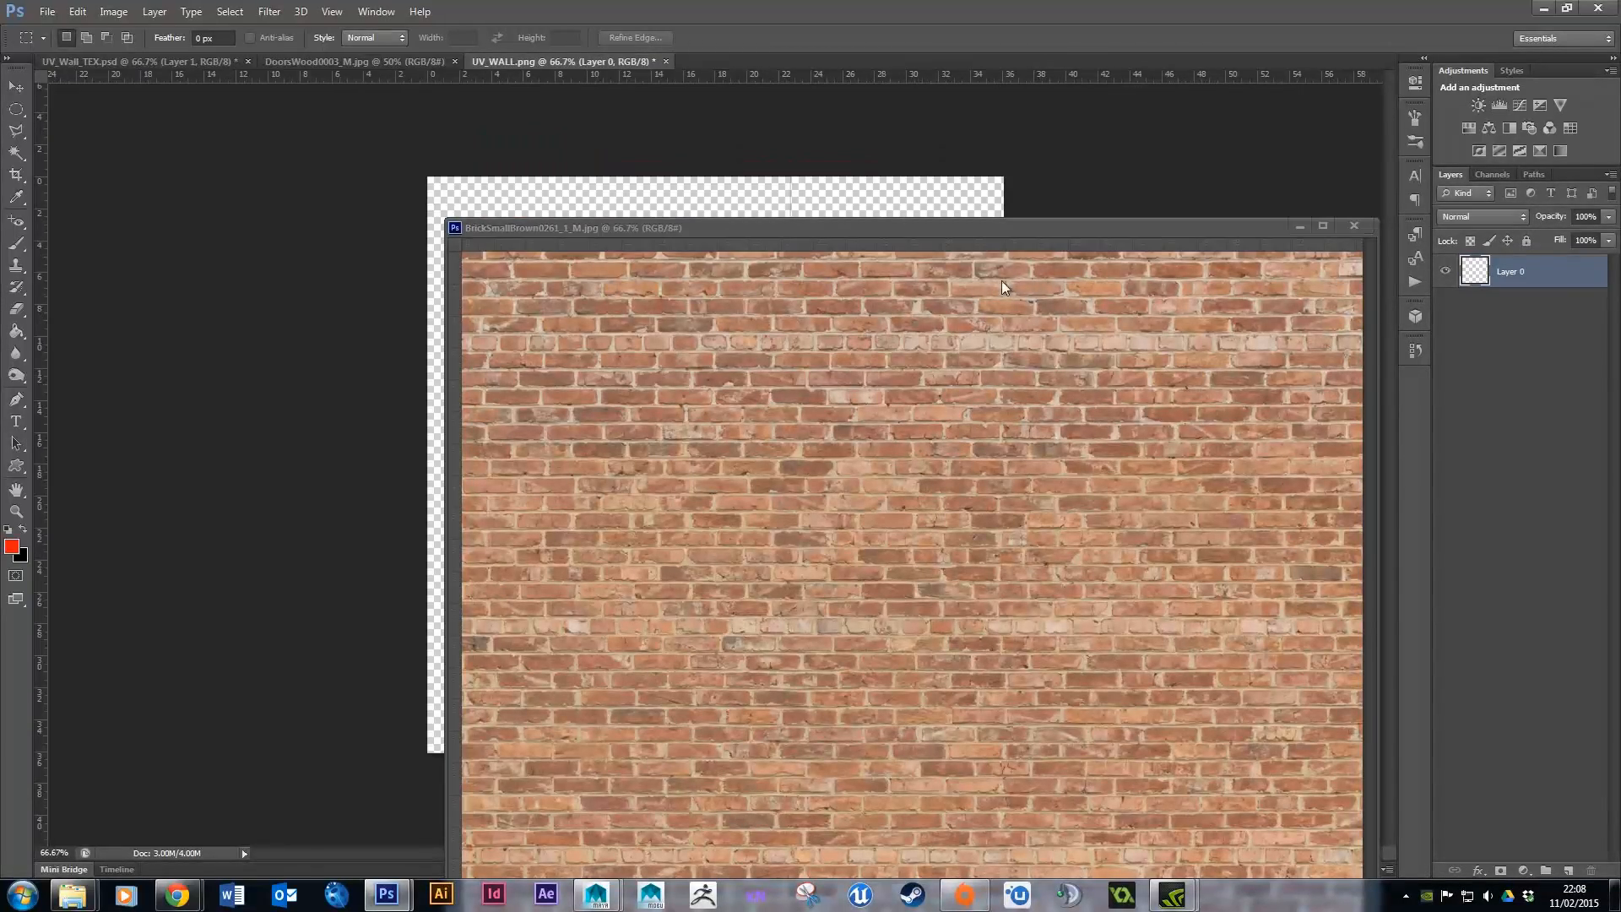
left_click_drag(878, 237, 1169, 162)
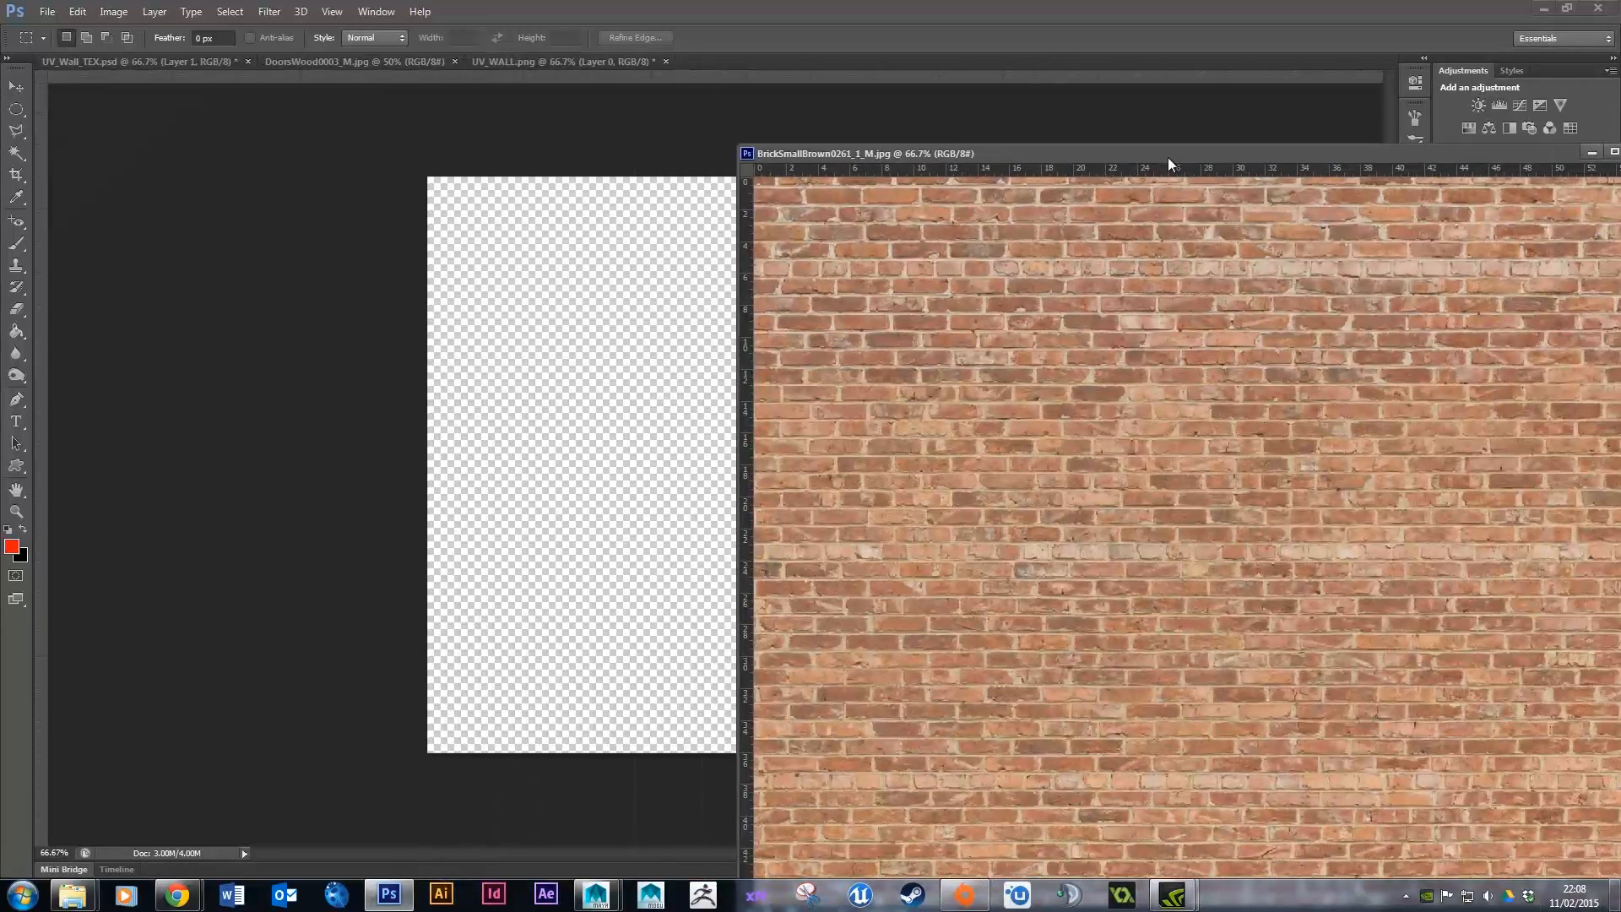
Copy the brick texture into UV_WALL.png with the Move tool and close the BrickSmallBrown0261_1_M.jpg document.
left_click(16, 88)
left_click_drag(1136, 400, 666, 369)
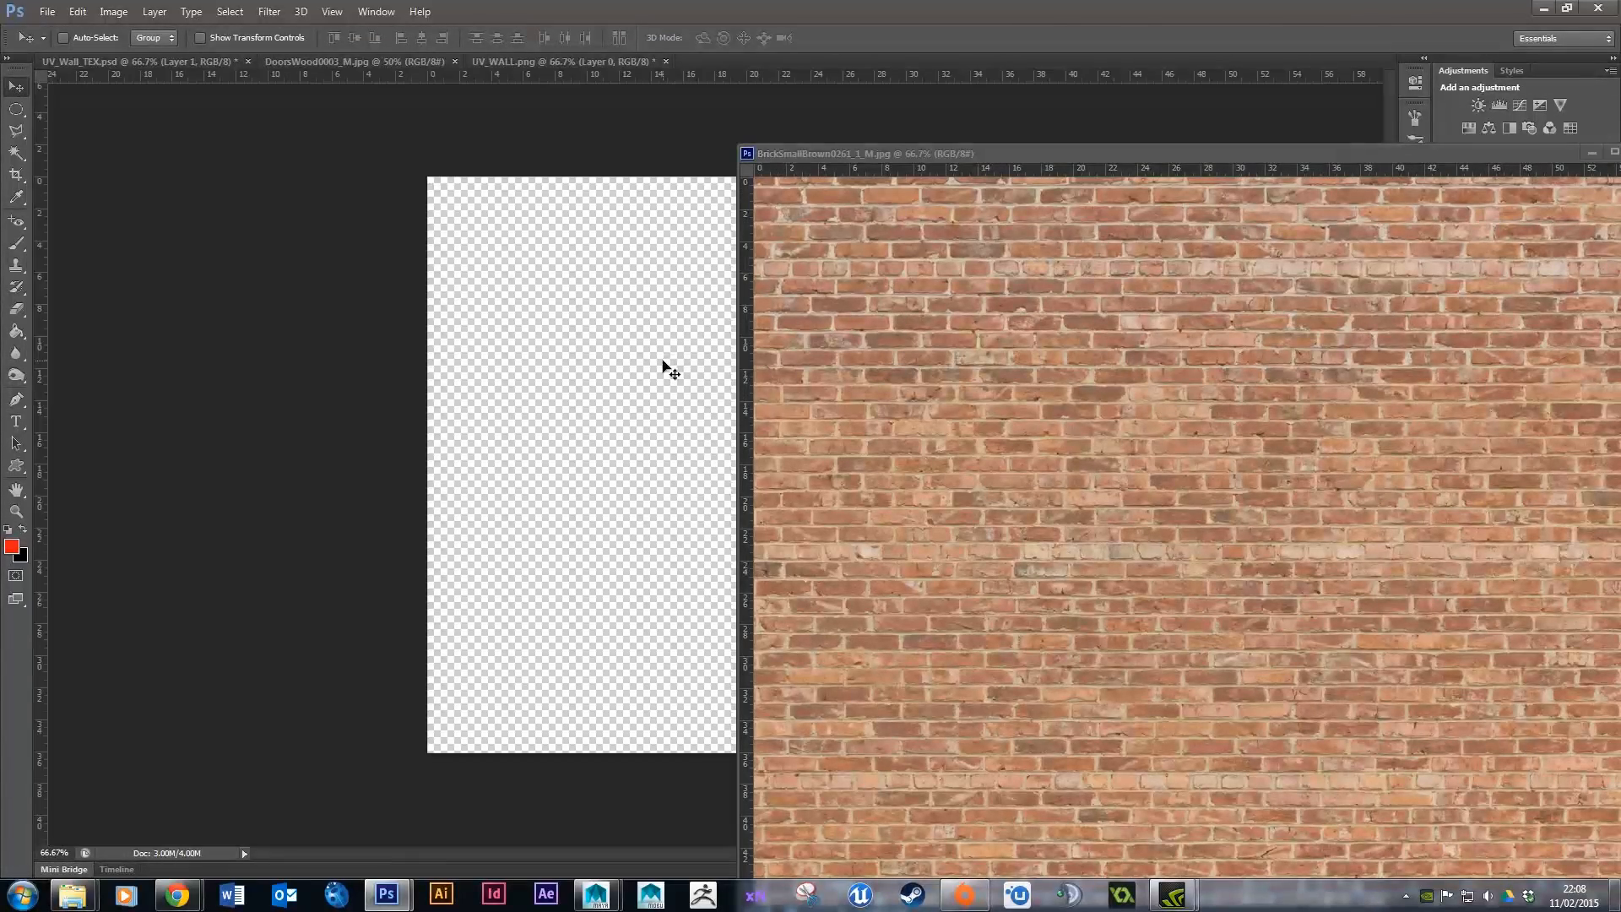
left_click_drag(1190, 157, 736, 113)
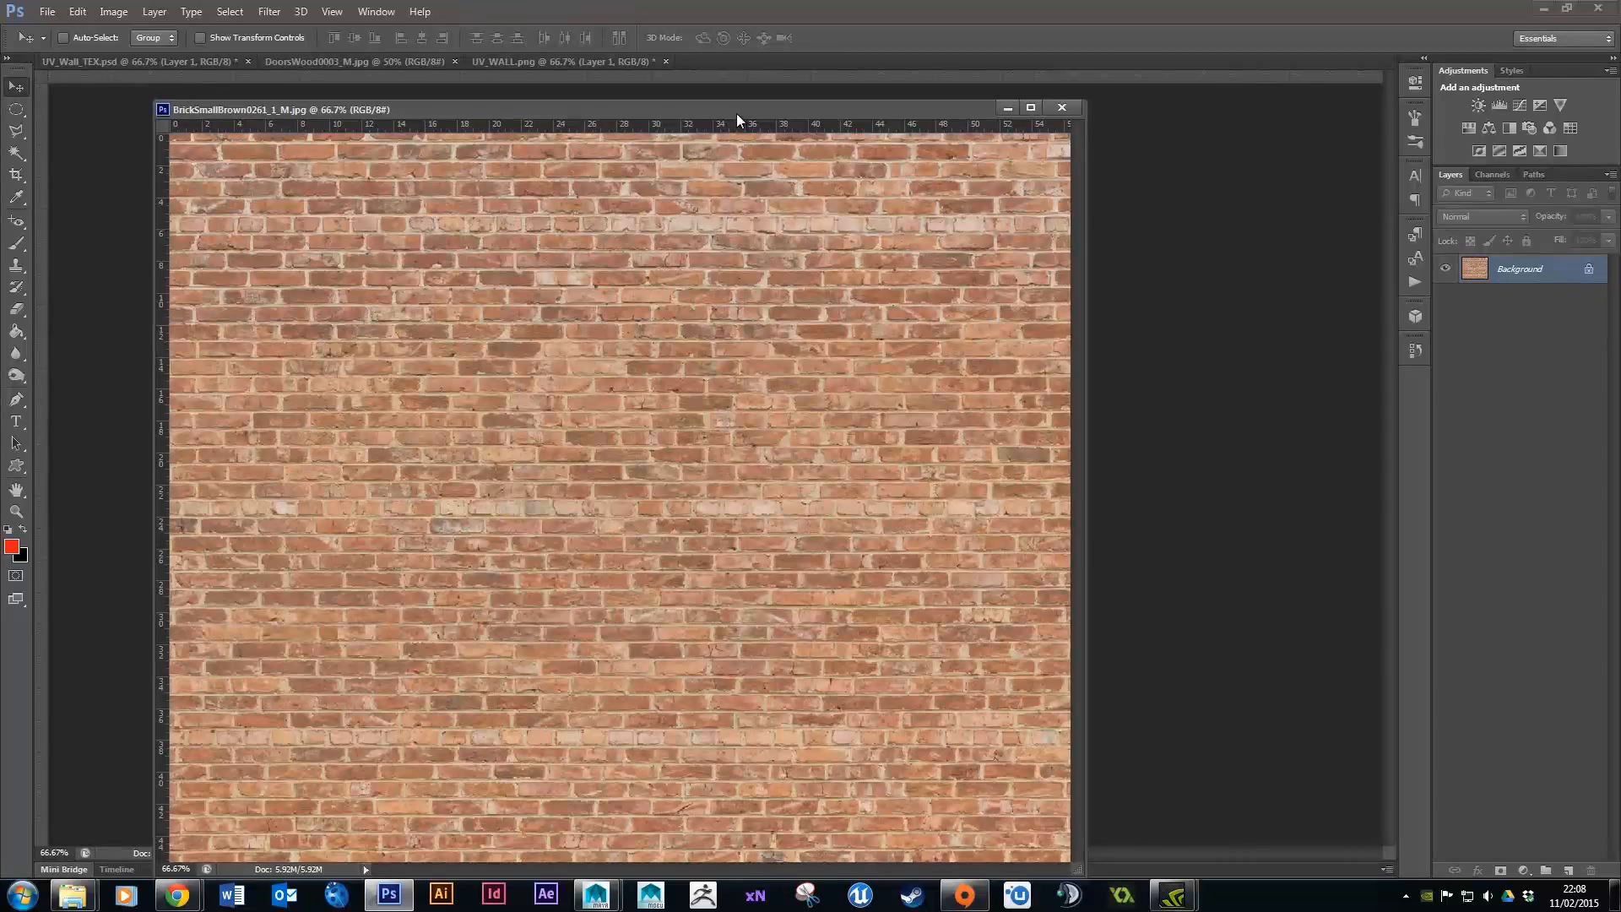
left_click(1071, 105)
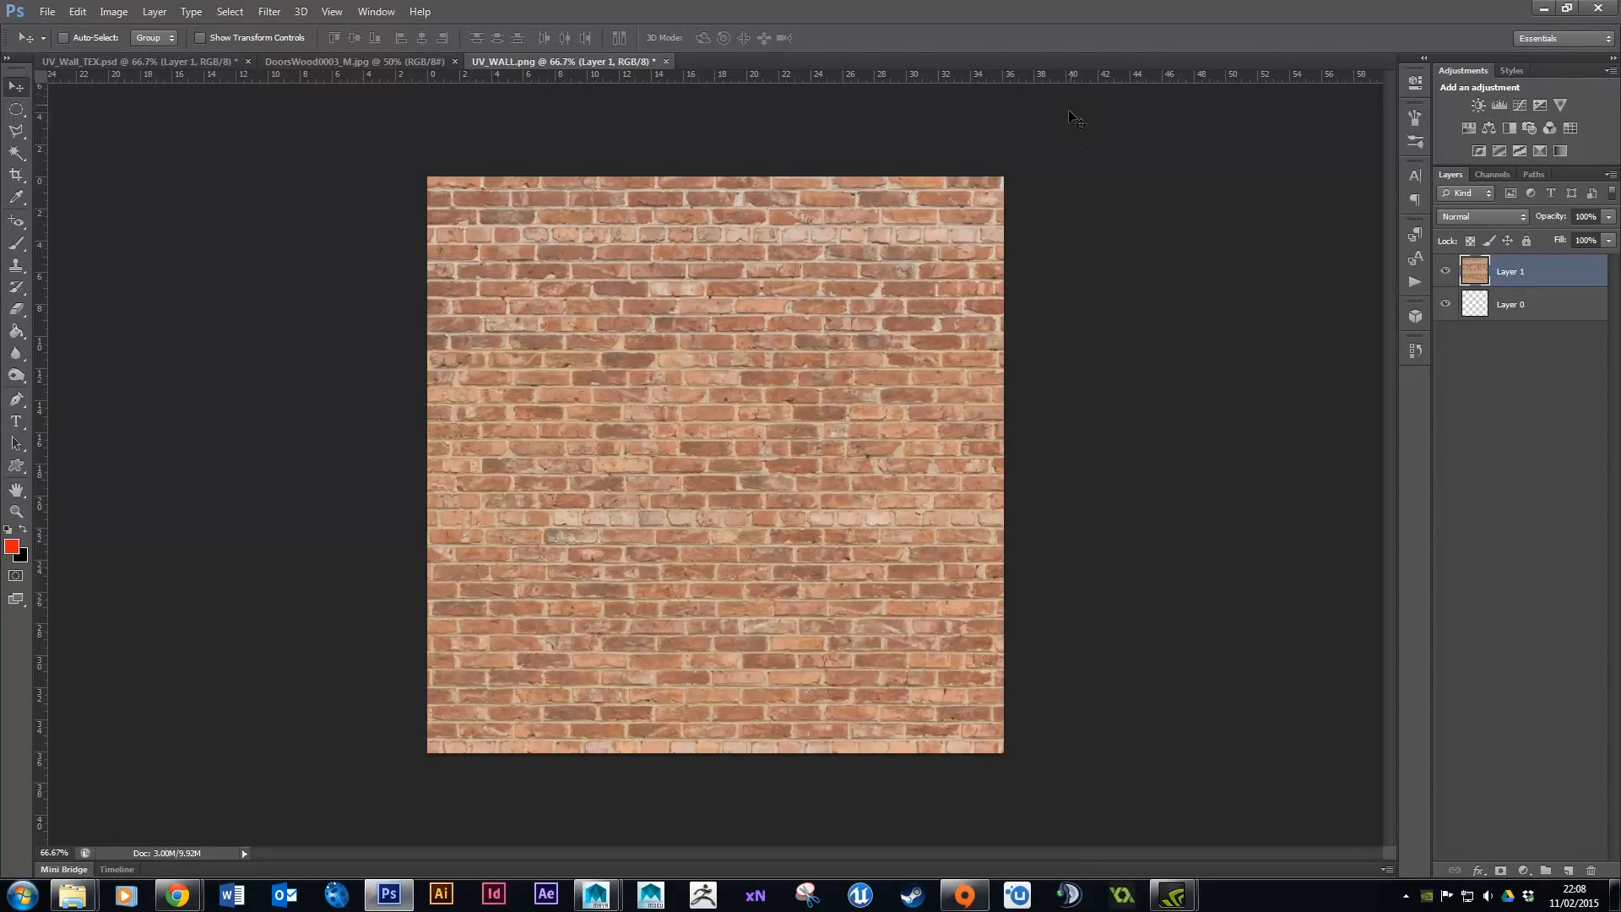
Place the brick layer beneath the UV outline on Layer 0, check the outline against the bricks, and keep the brick layer selected.
left_click_drag(1537, 273, 1548, 320)
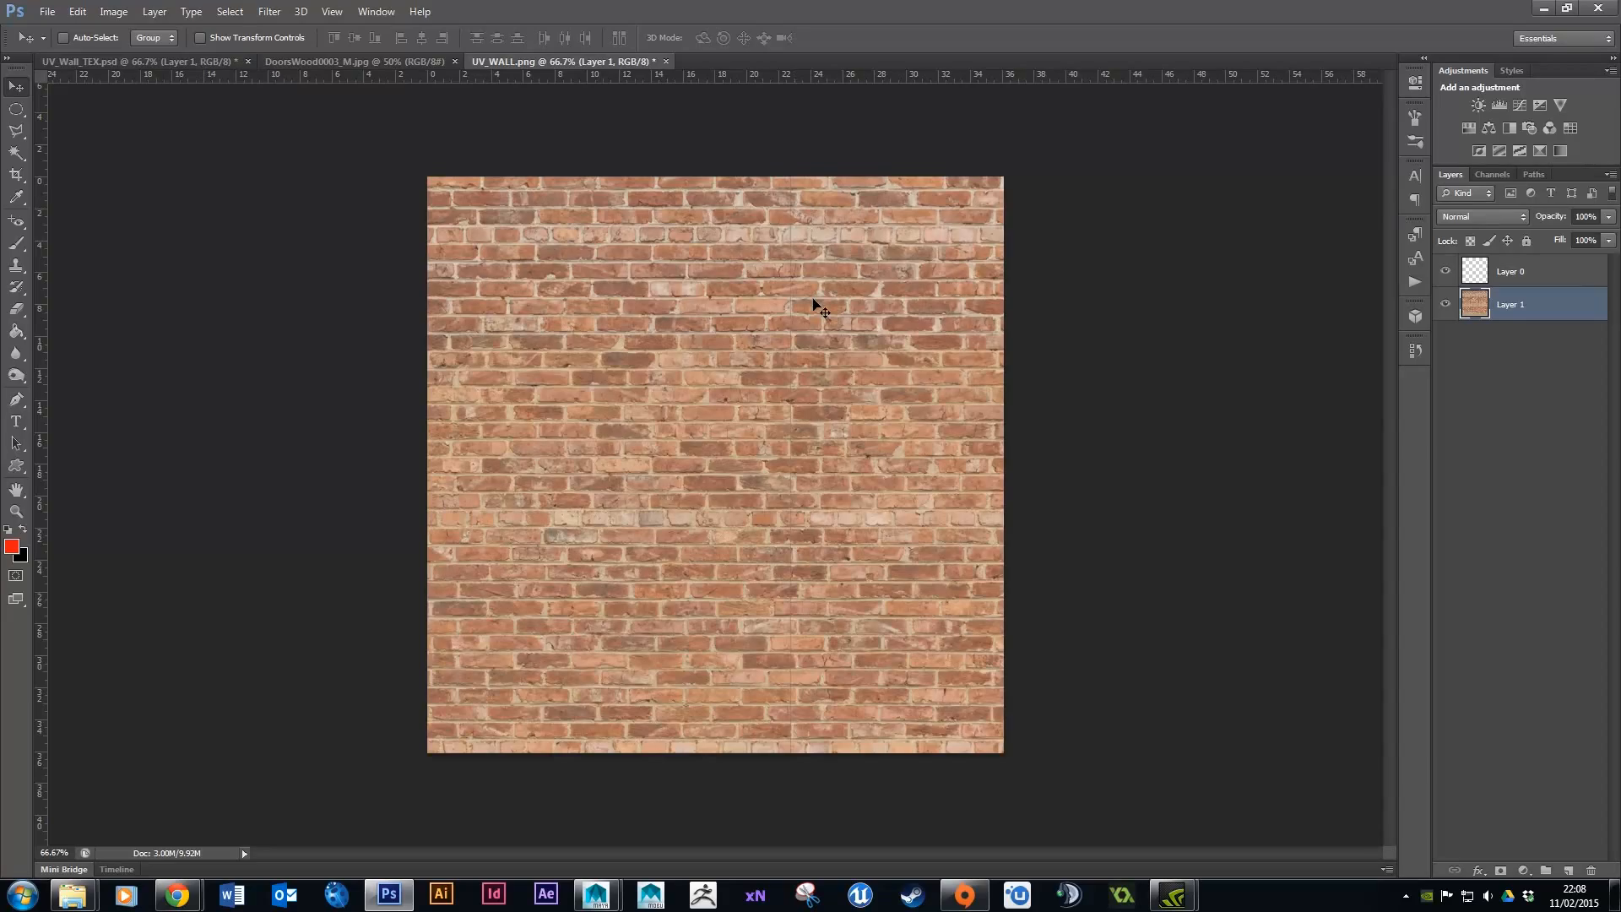
key("ctrl+plus")
key("ctrl+plus")
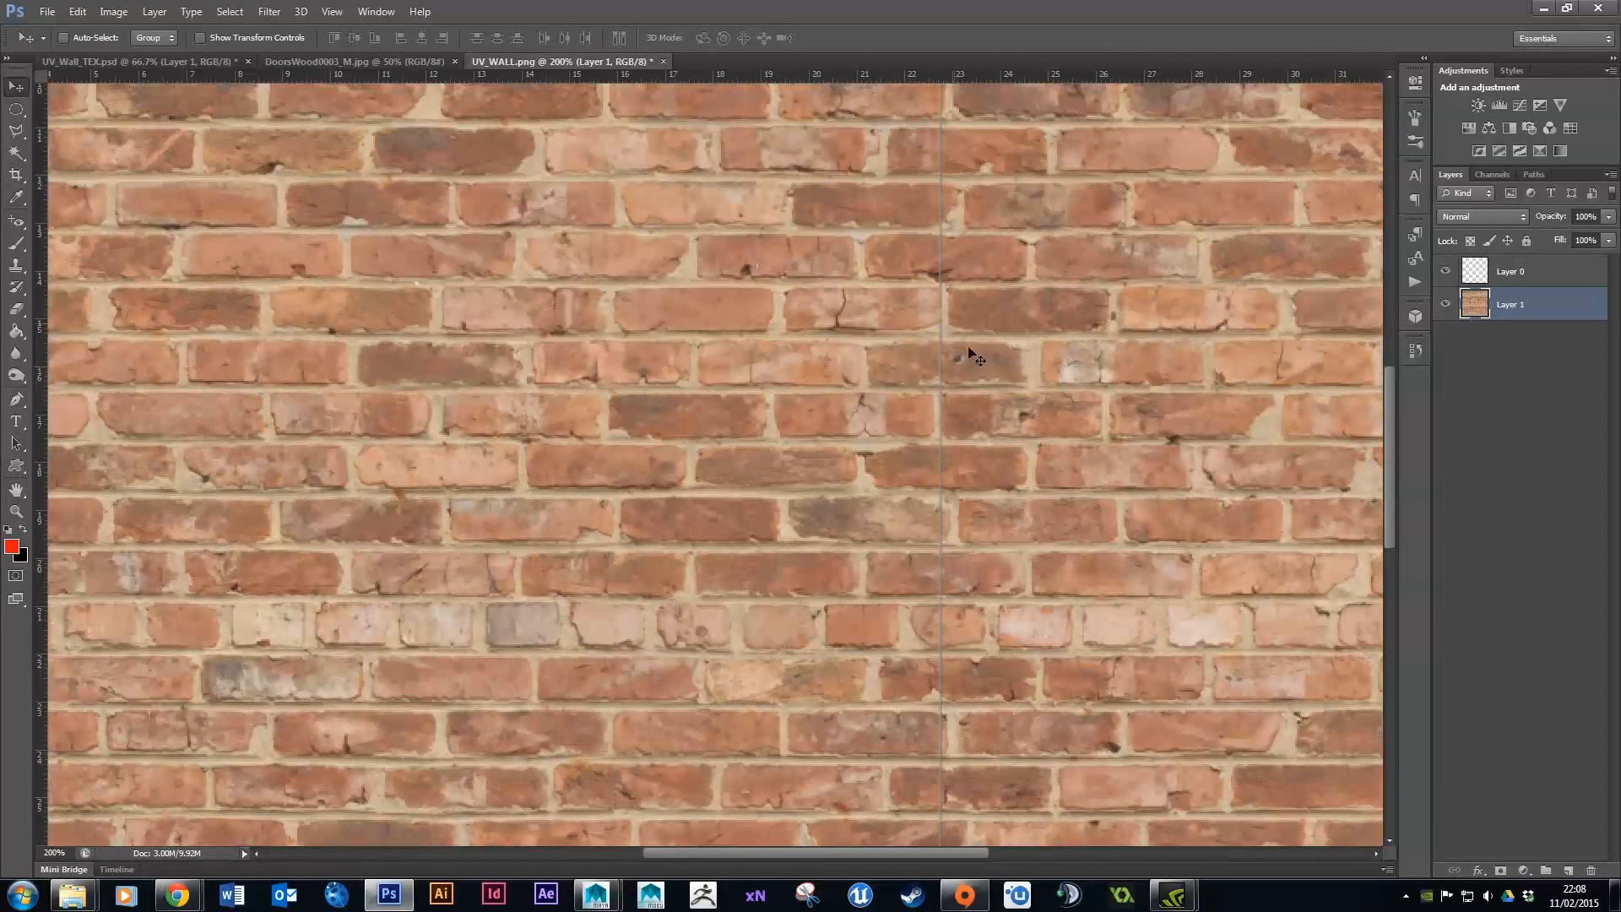
key("ctrl+minus")
key("ctrl+minus")
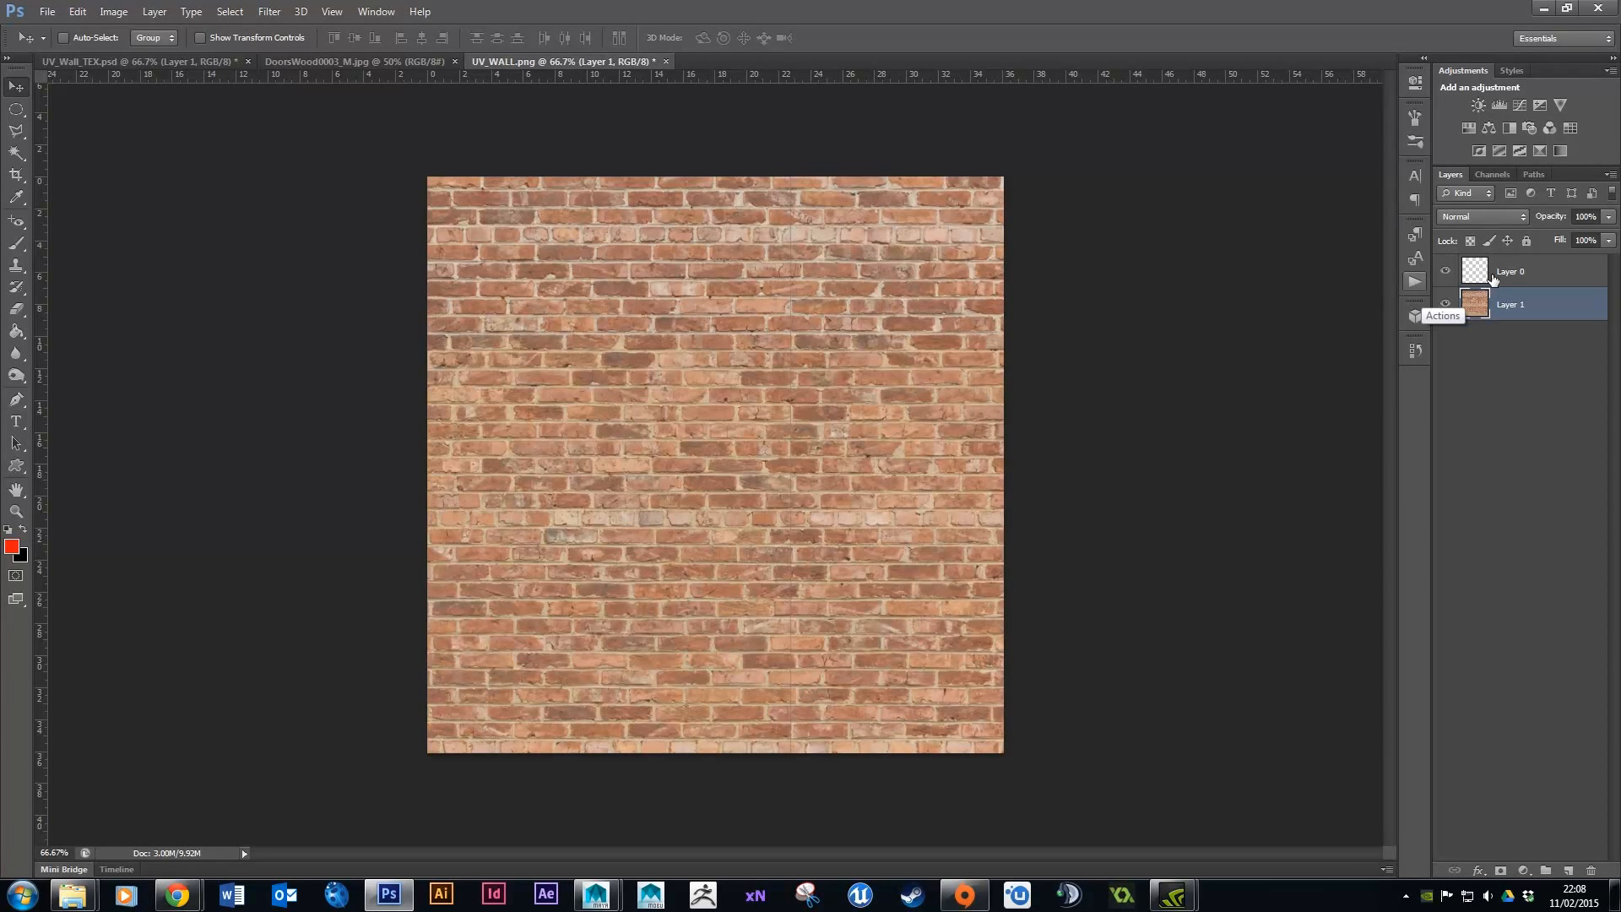
left_click(1447, 271)
left_click(1447, 271)
left_click(1517, 271)
left_click(1517, 297)
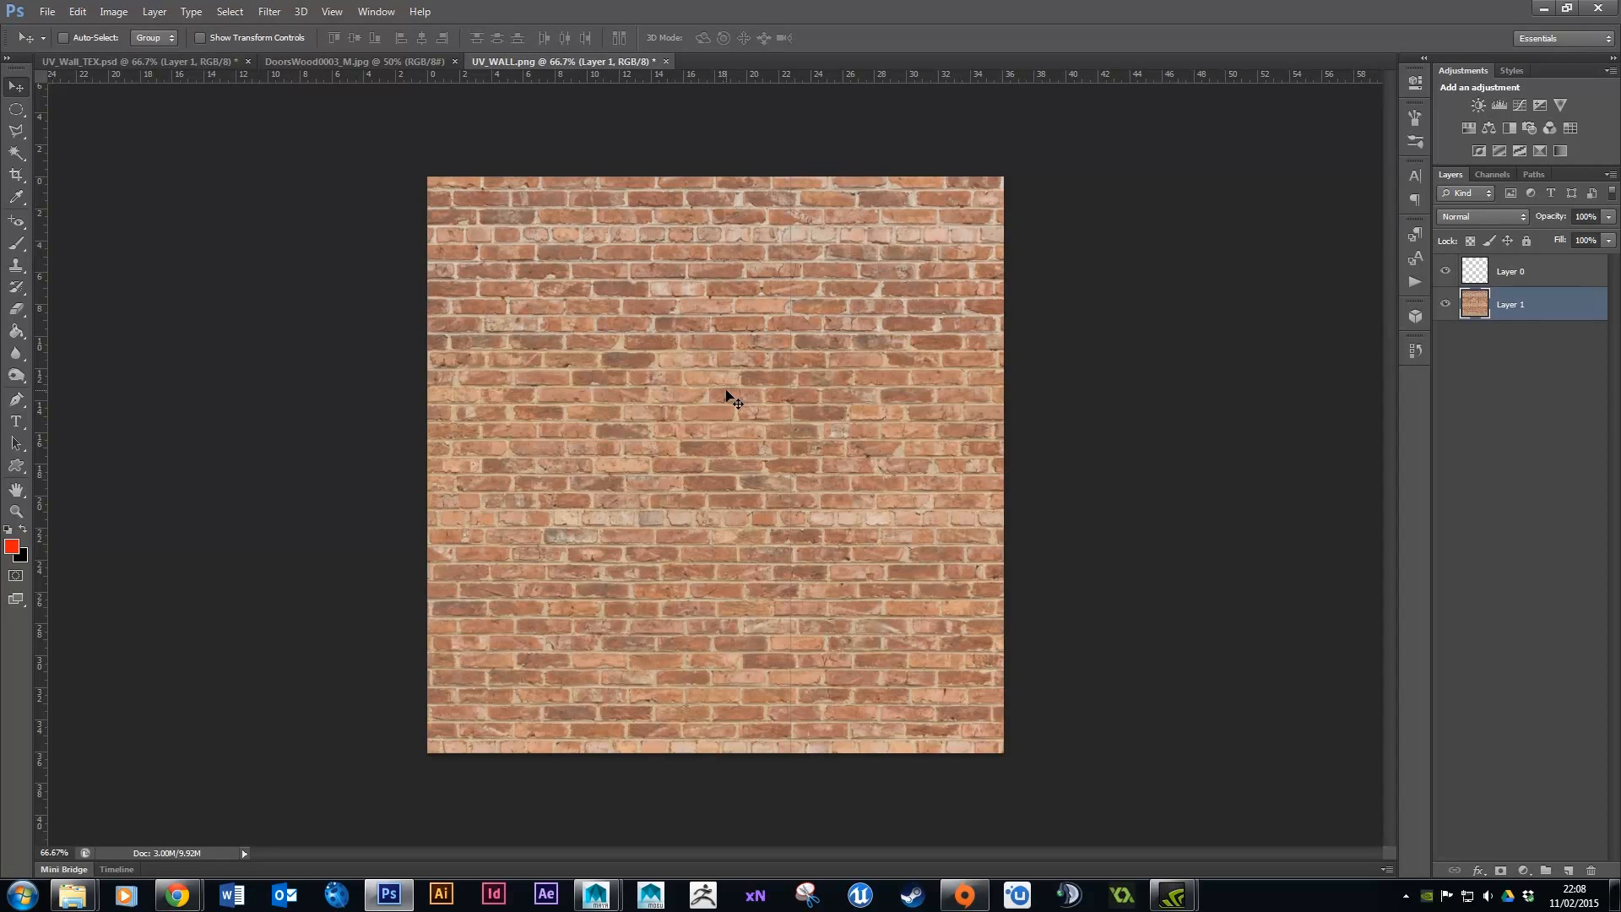
Copy the door photo from DoorsWood0003_M.jpg into UV_WALL.png, close the source document, and move the door across the brick wall.
left_click(343, 61)
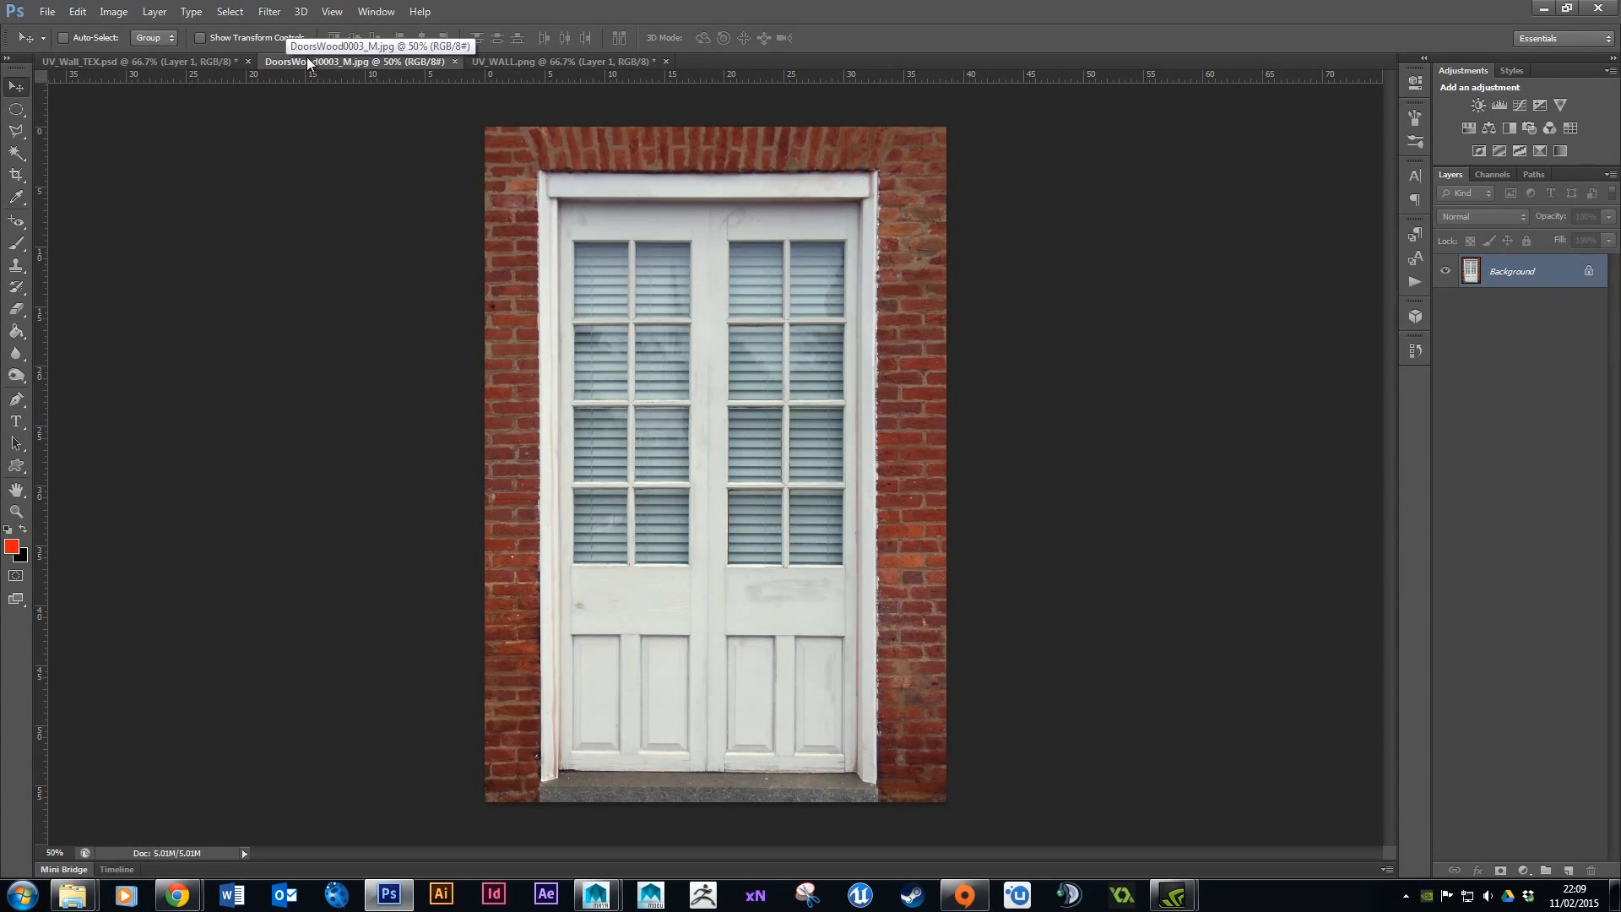
left_click_drag(307, 61, 1185, 131)
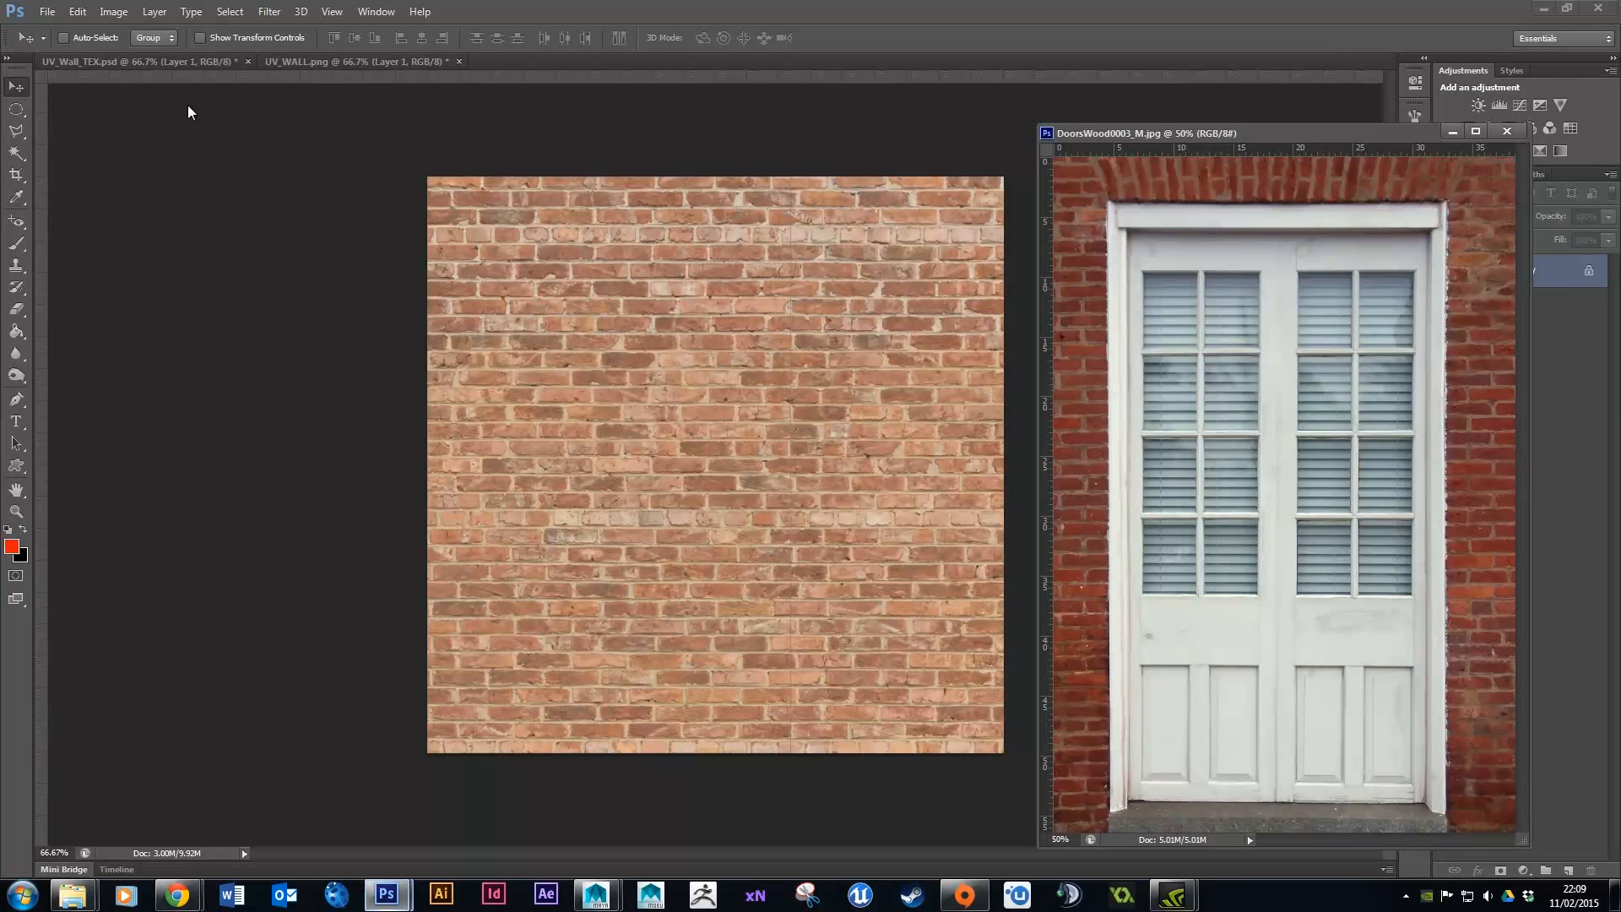
left_click_drag(1244, 253, 815, 275)
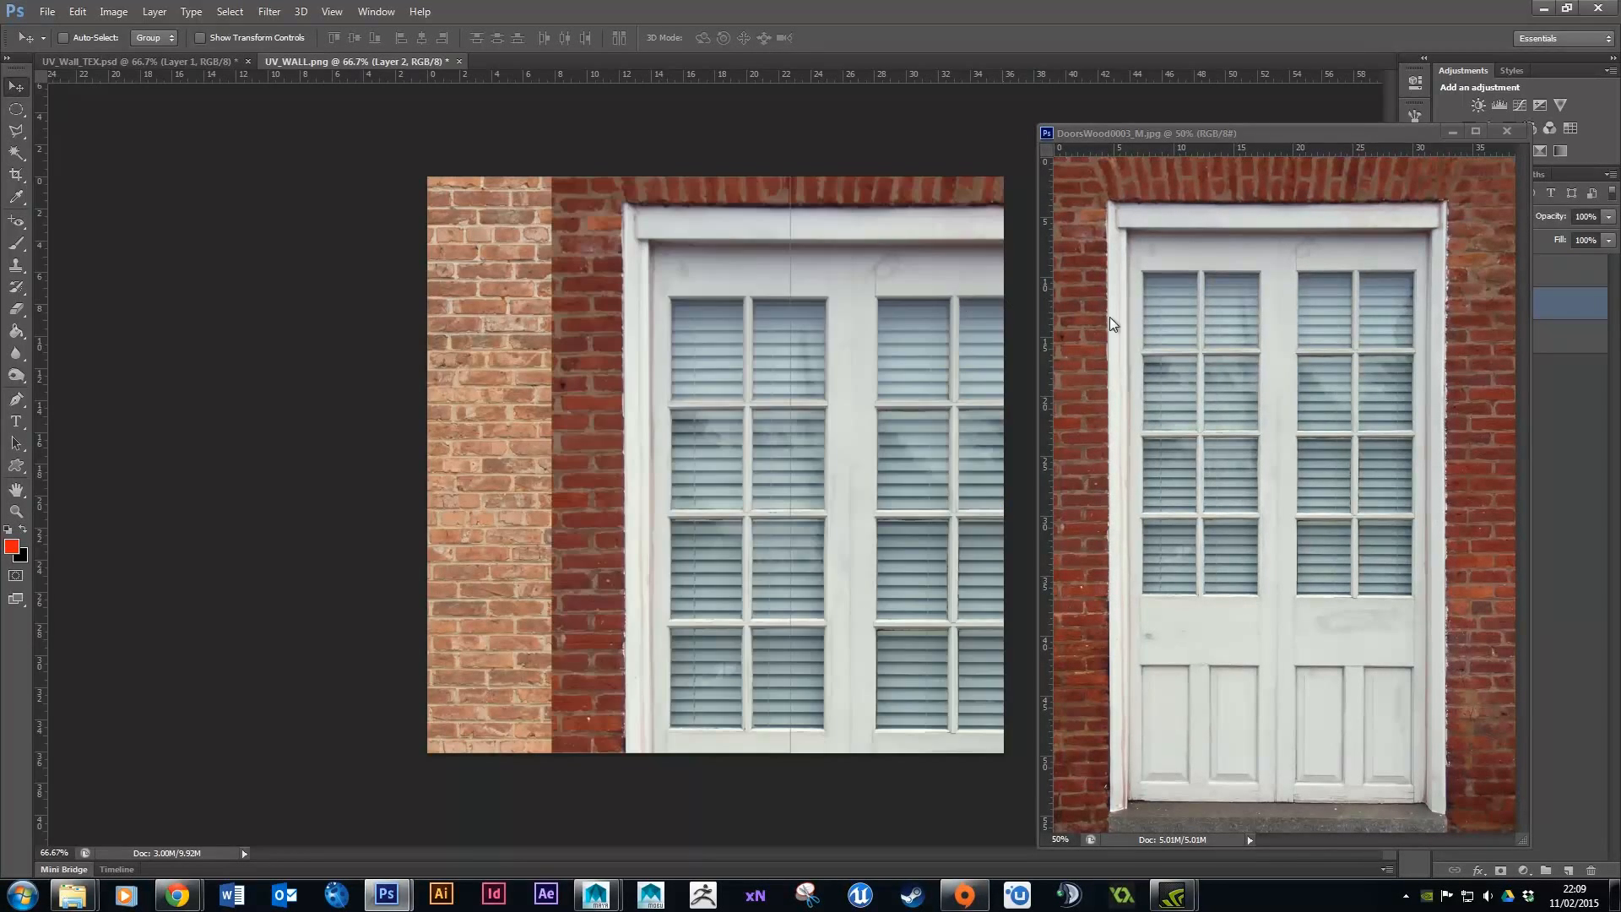
left_click(1514, 134)
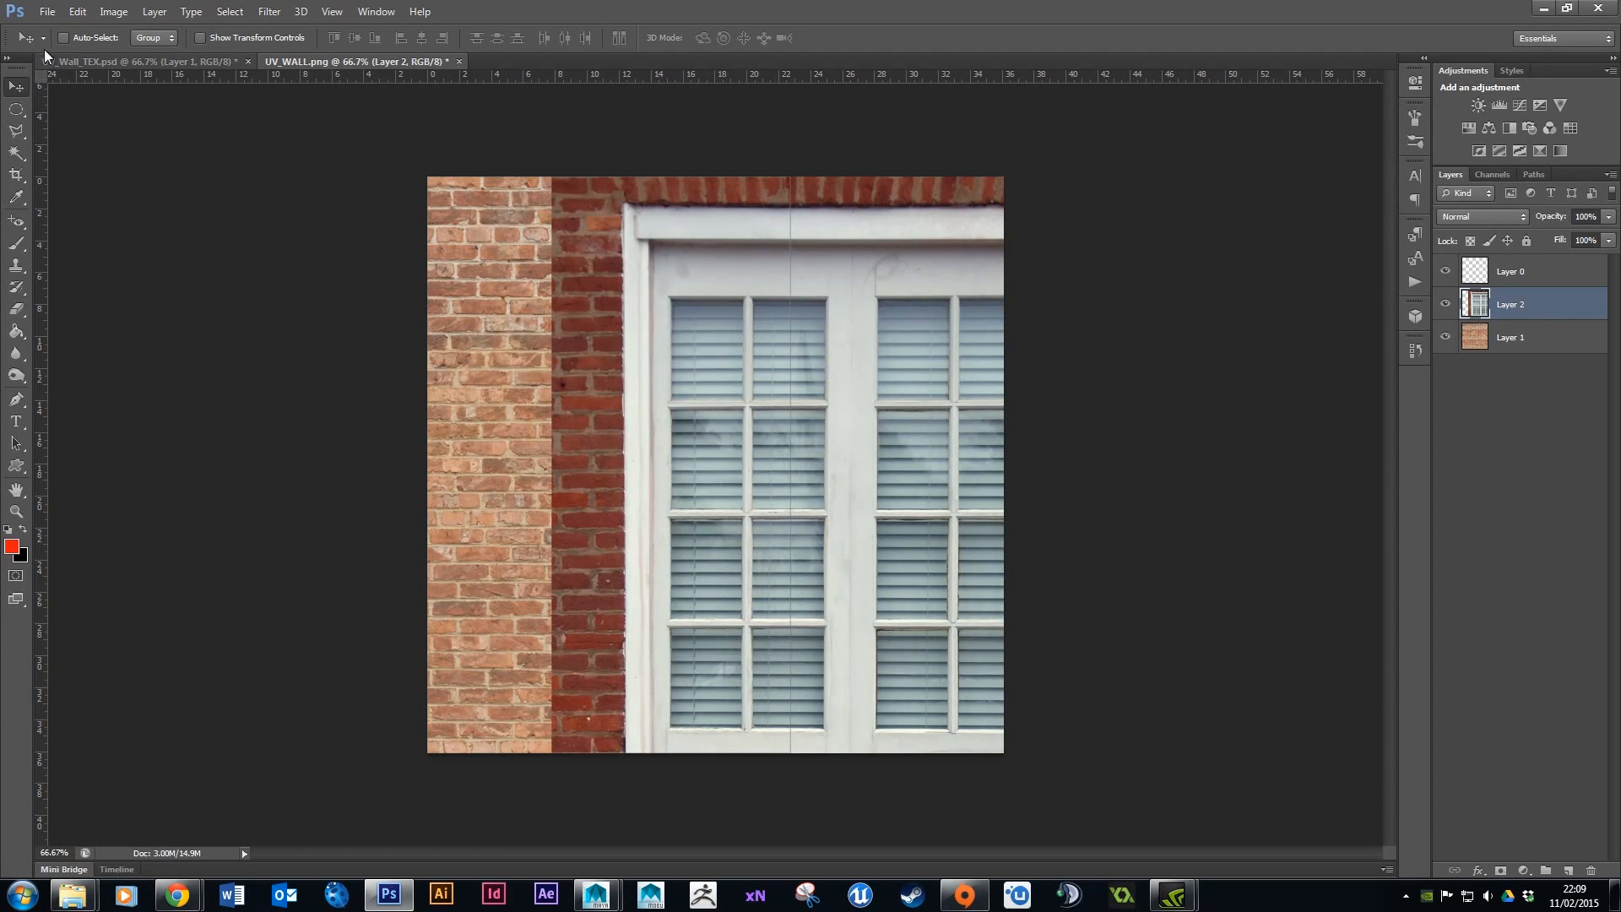
left_click(49, 11)
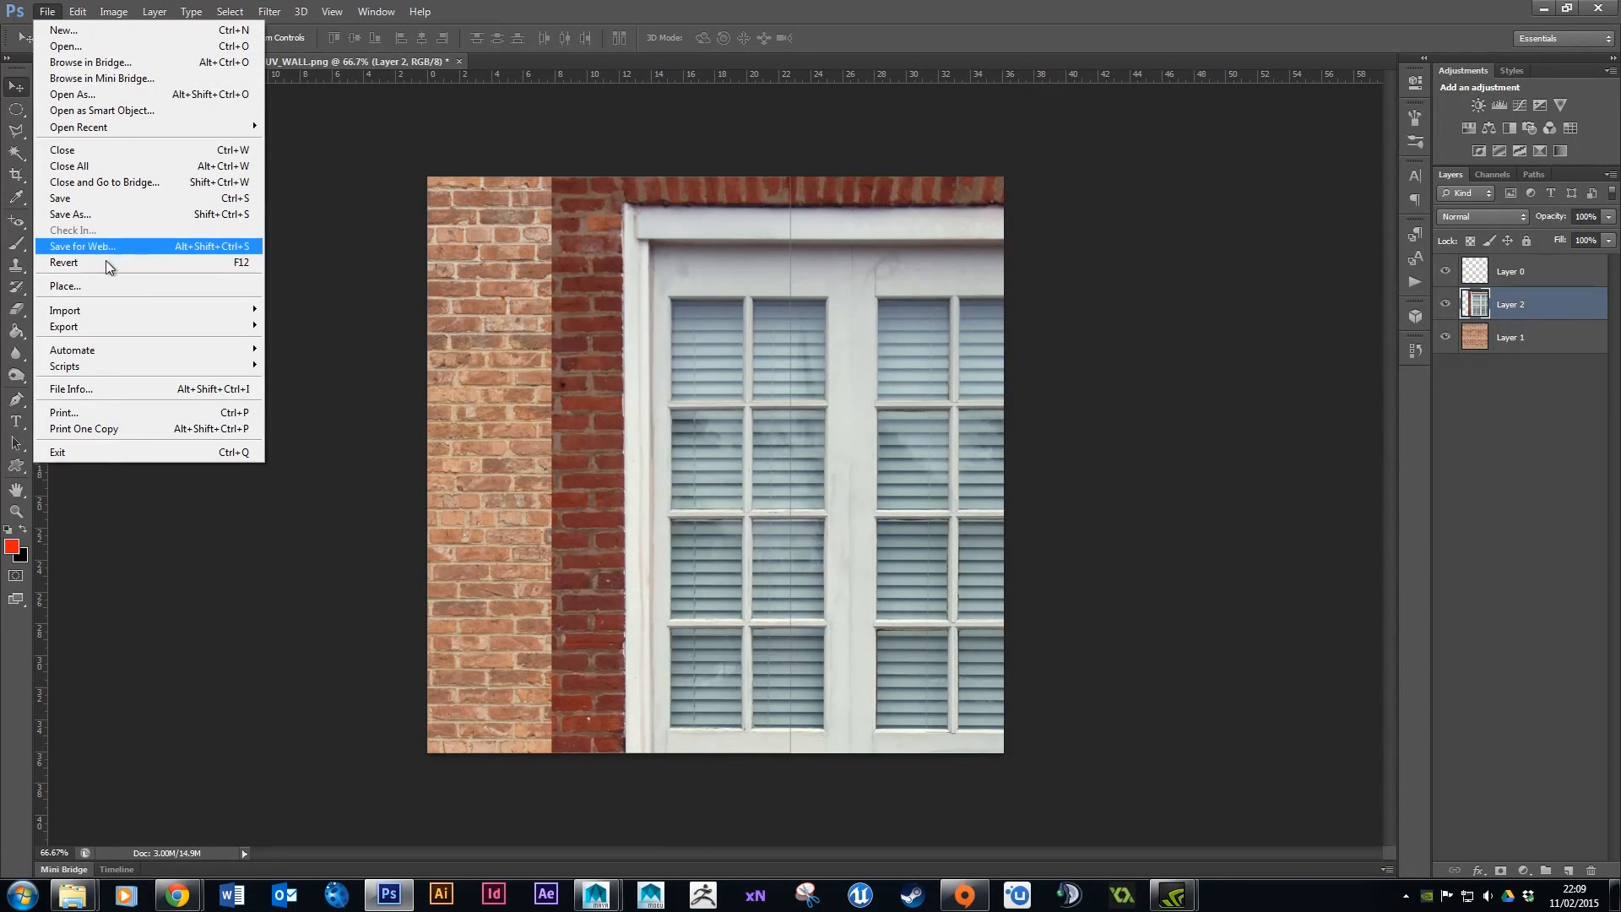
left_click(991, 265)
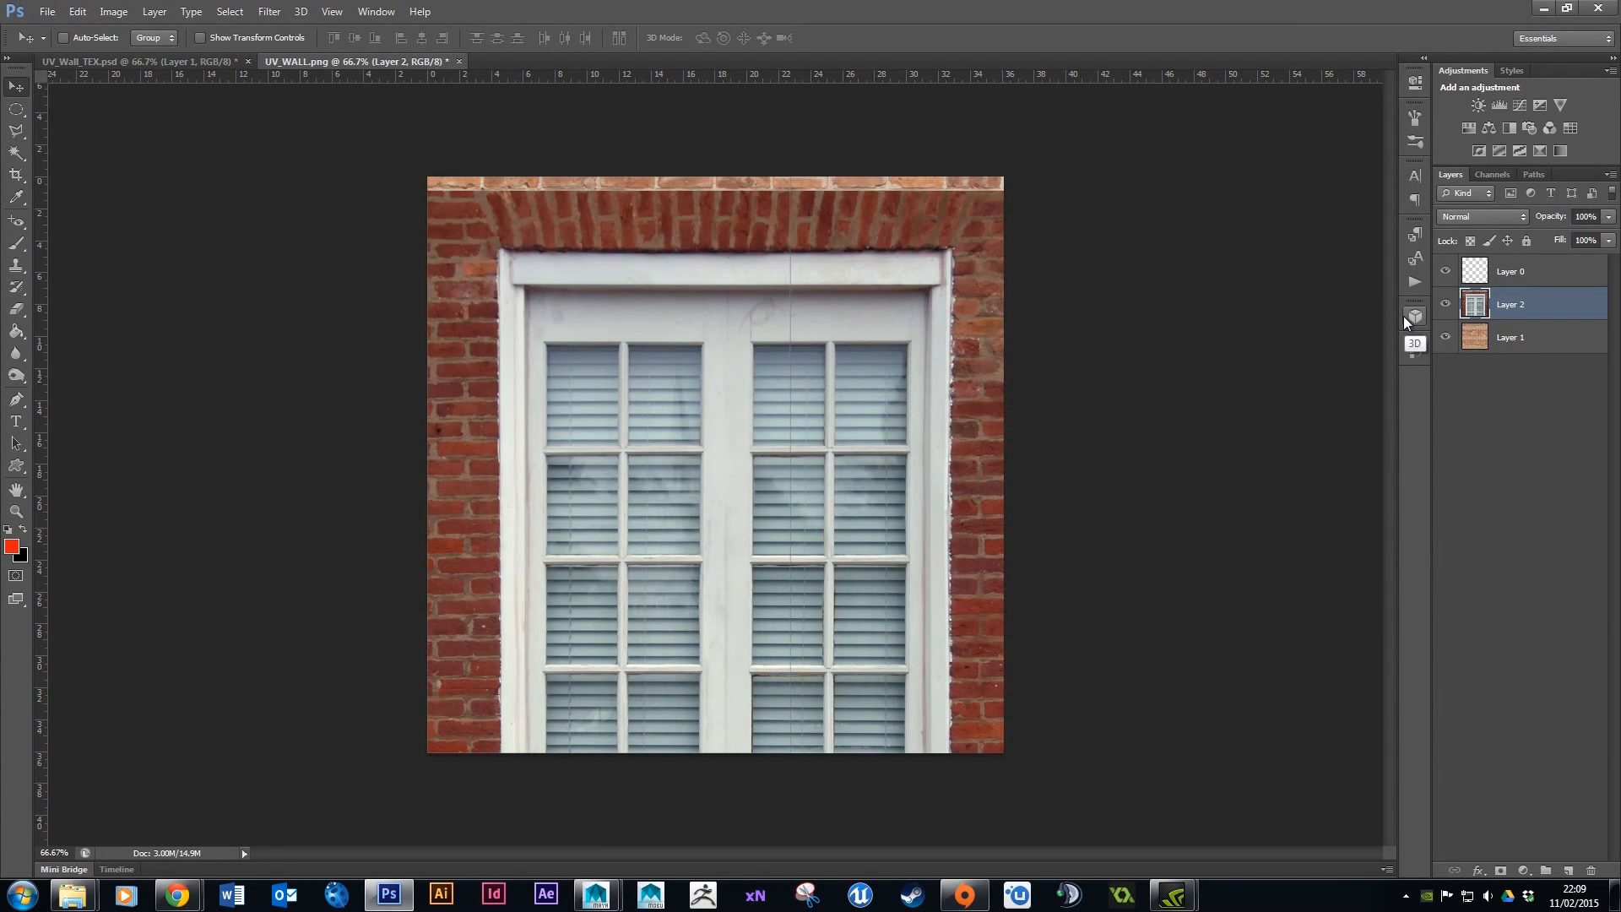
Rename the door photo's layer DOOR and the brick layer WALL.
double_click(1514, 306)
type("DOOR")
key("Return")
double_click(1509, 337)
type("WALL")
key("Return")
Scale the DOOR layer proportionally to about 45.6% and stand the door at the wall's lower left, its base on the canvas edge.
left_click(1507, 305)
key("ctrl+t")
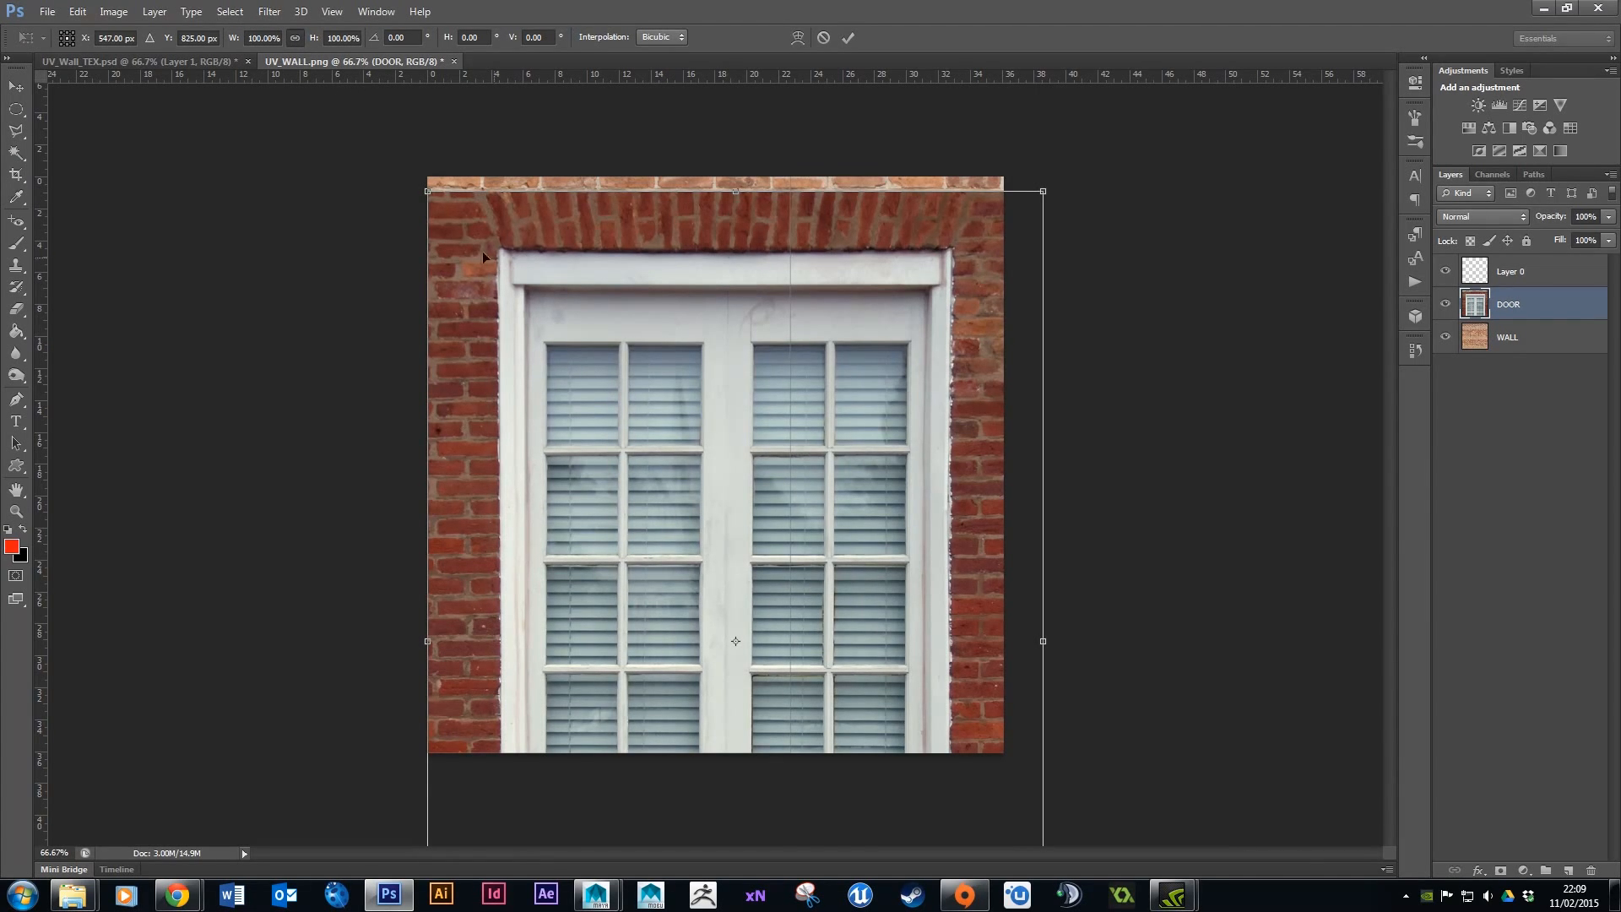
left_click_drag(427, 191, 690, 580)
left_click_drag(854, 650, 638, 338)
left_click_drag(823, 268, 723, 367)
left_click_drag(702, 433, 690, 426)
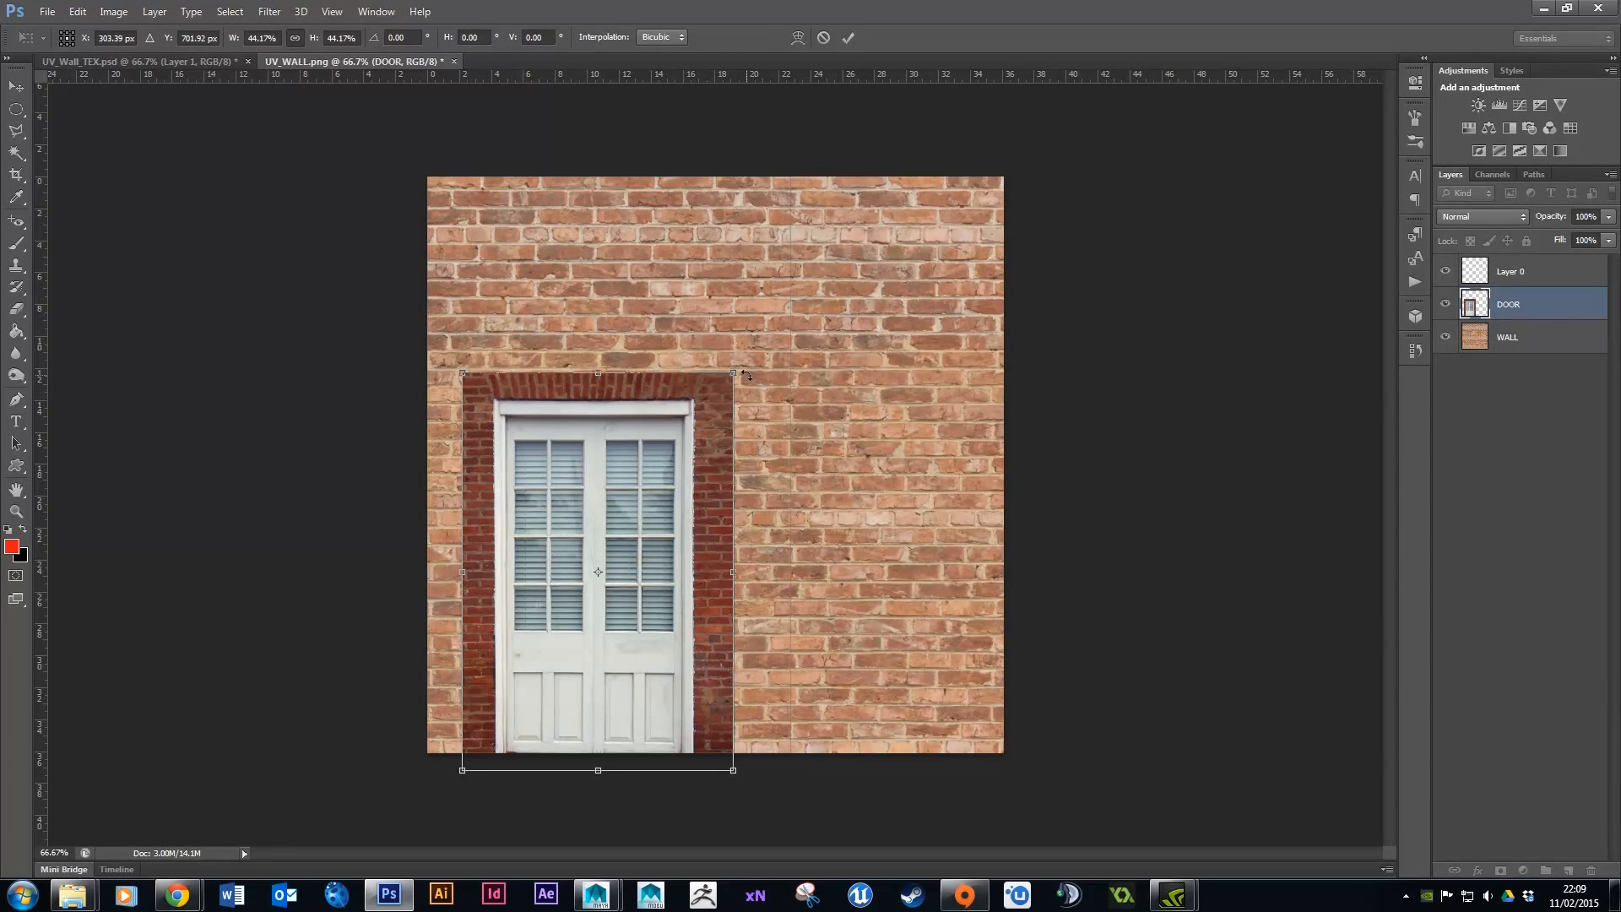
left_click_drag(734, 372, 742, 361)
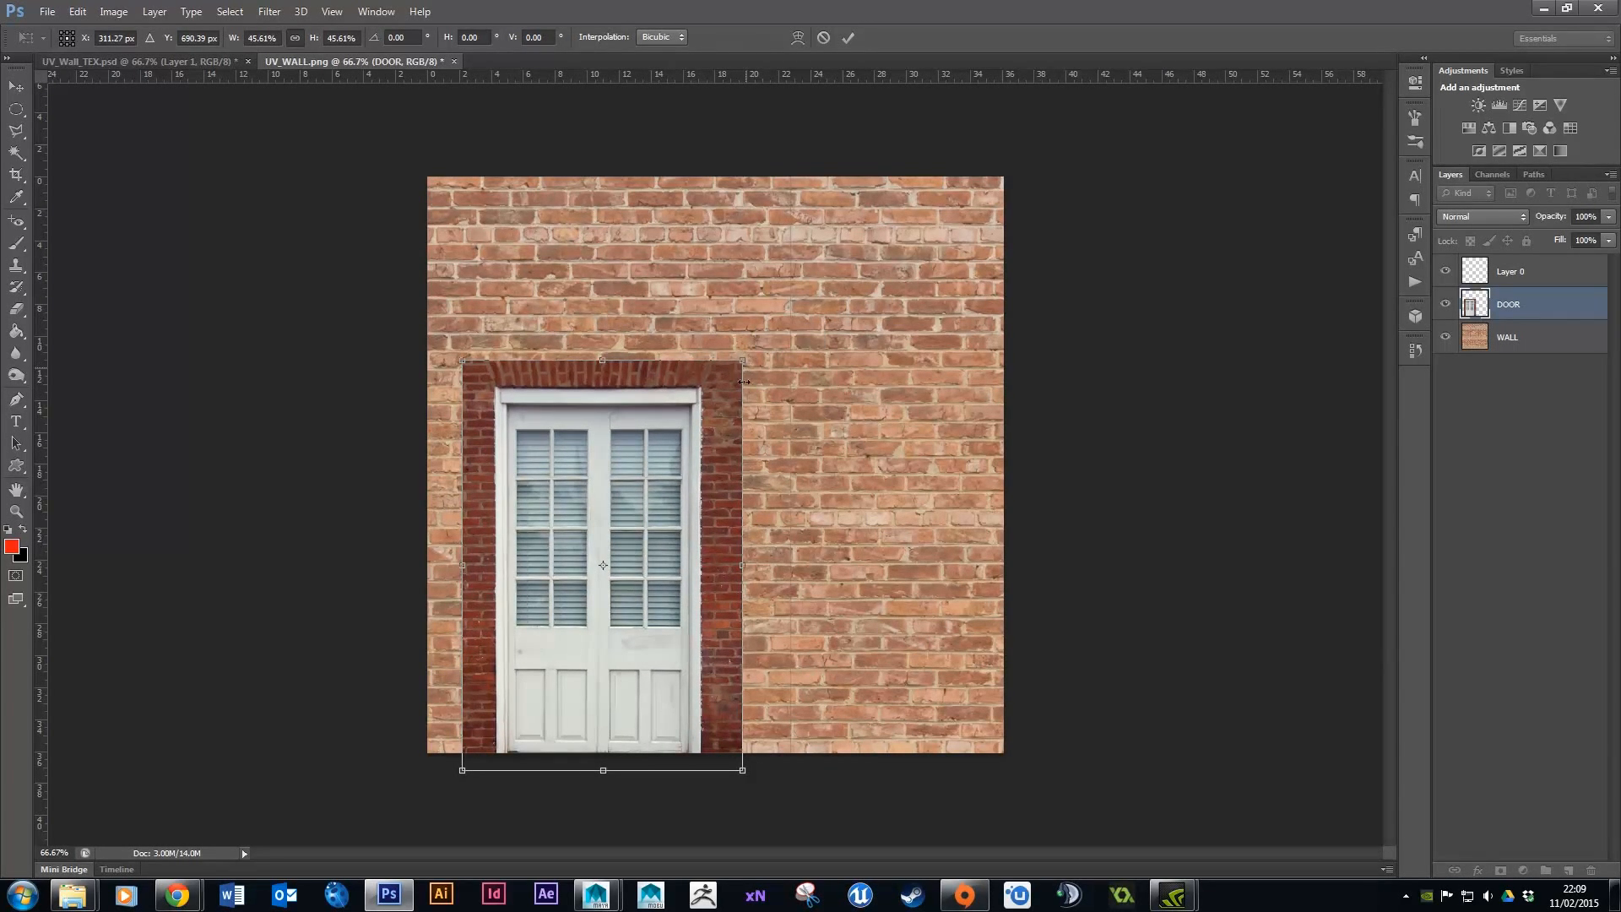
key("Return")
Scale the WALL layer down to about 79.5% and position the bricks to cover the whole canvas.
left_click(1503, 342)
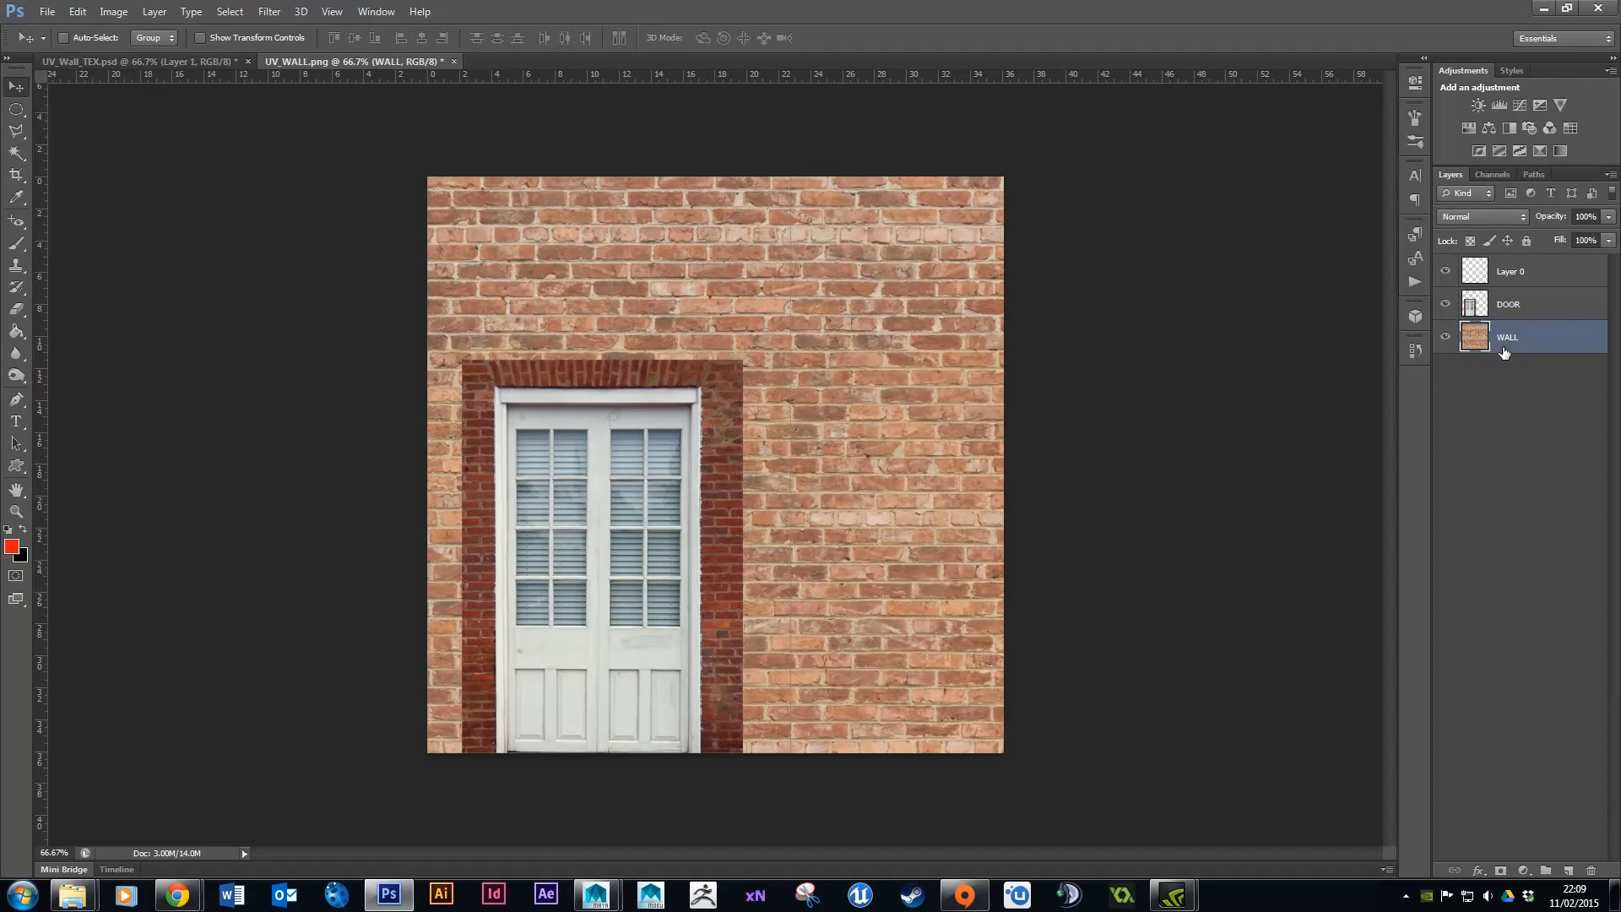
key("ctrl+t")
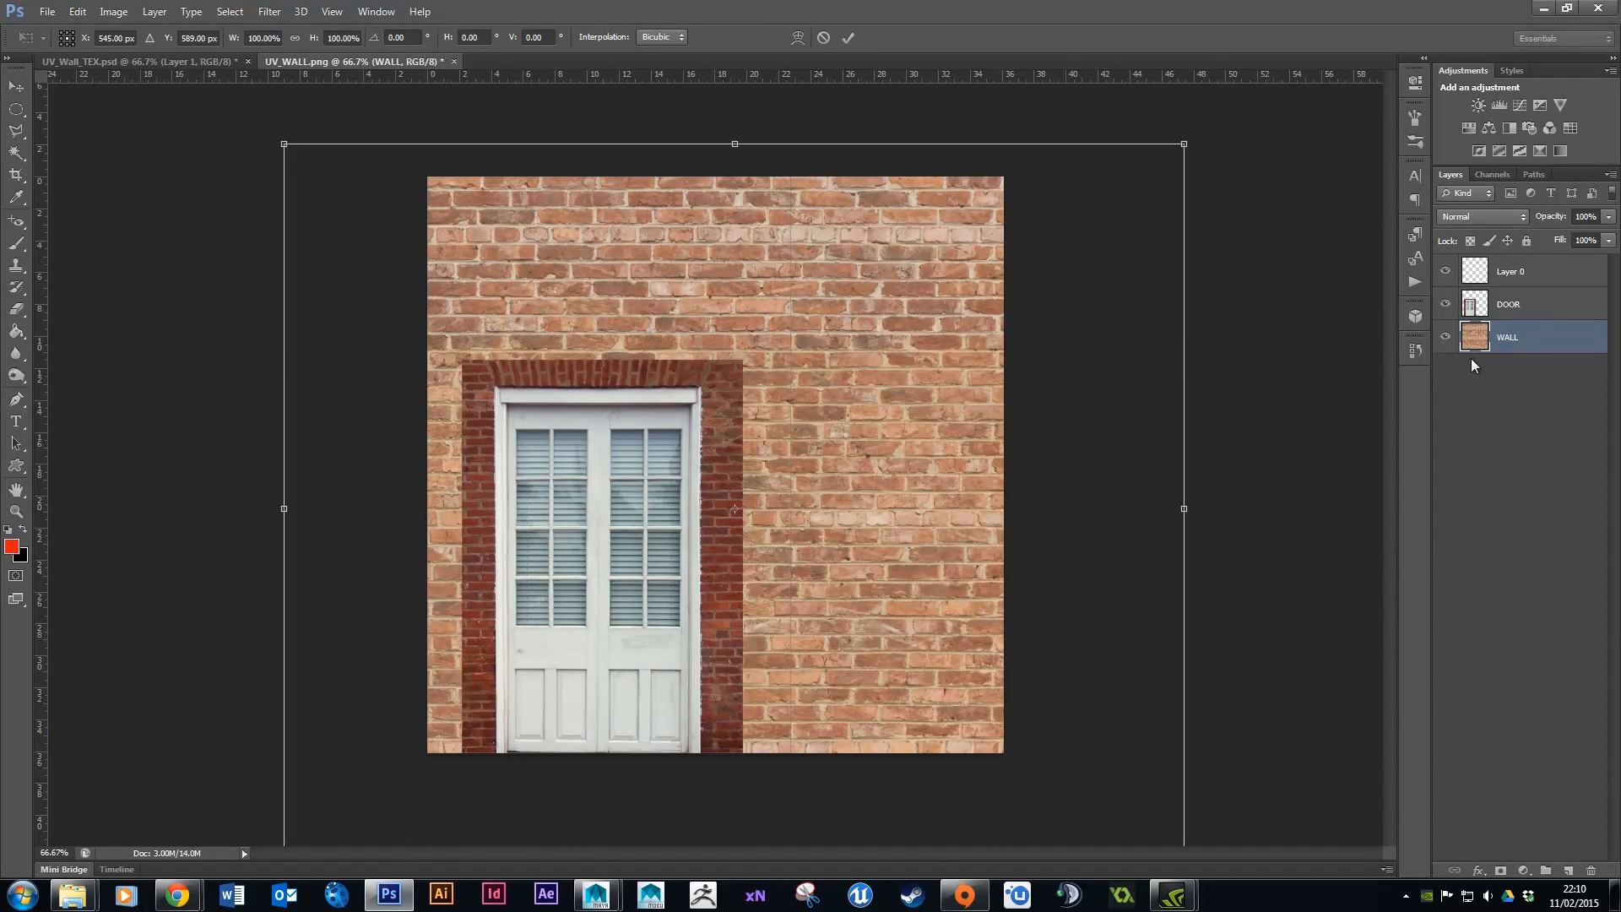
left_click_drag(1184, 143, 891, 334)
left_click_drag(840, 498, 939, 323)
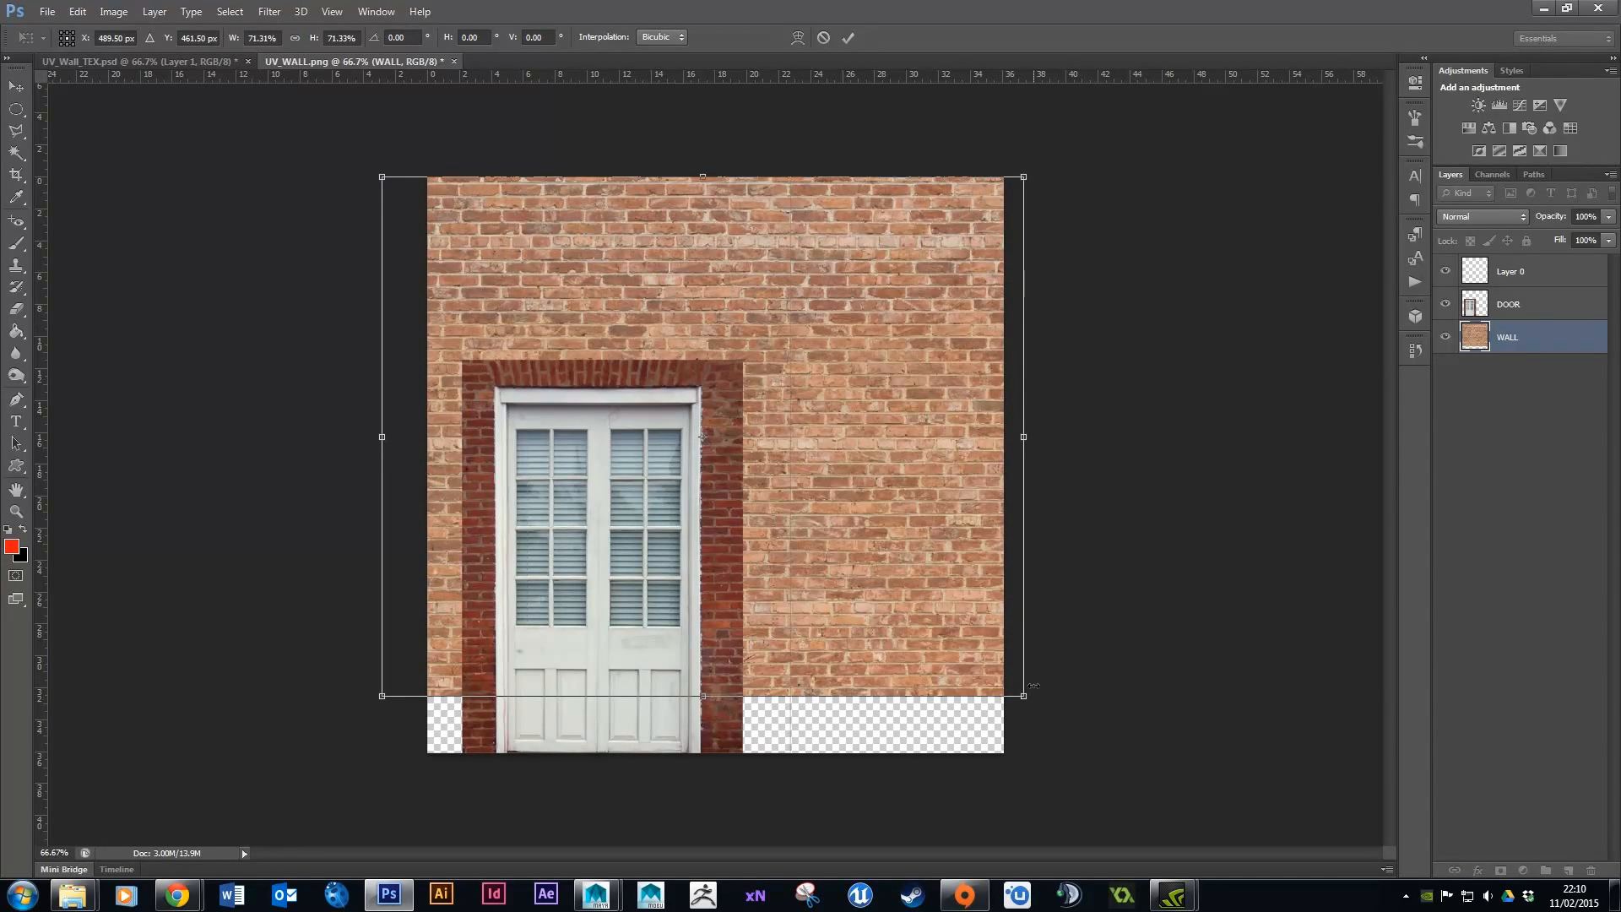
left_click_drag(1025, 697, 1097, 755)
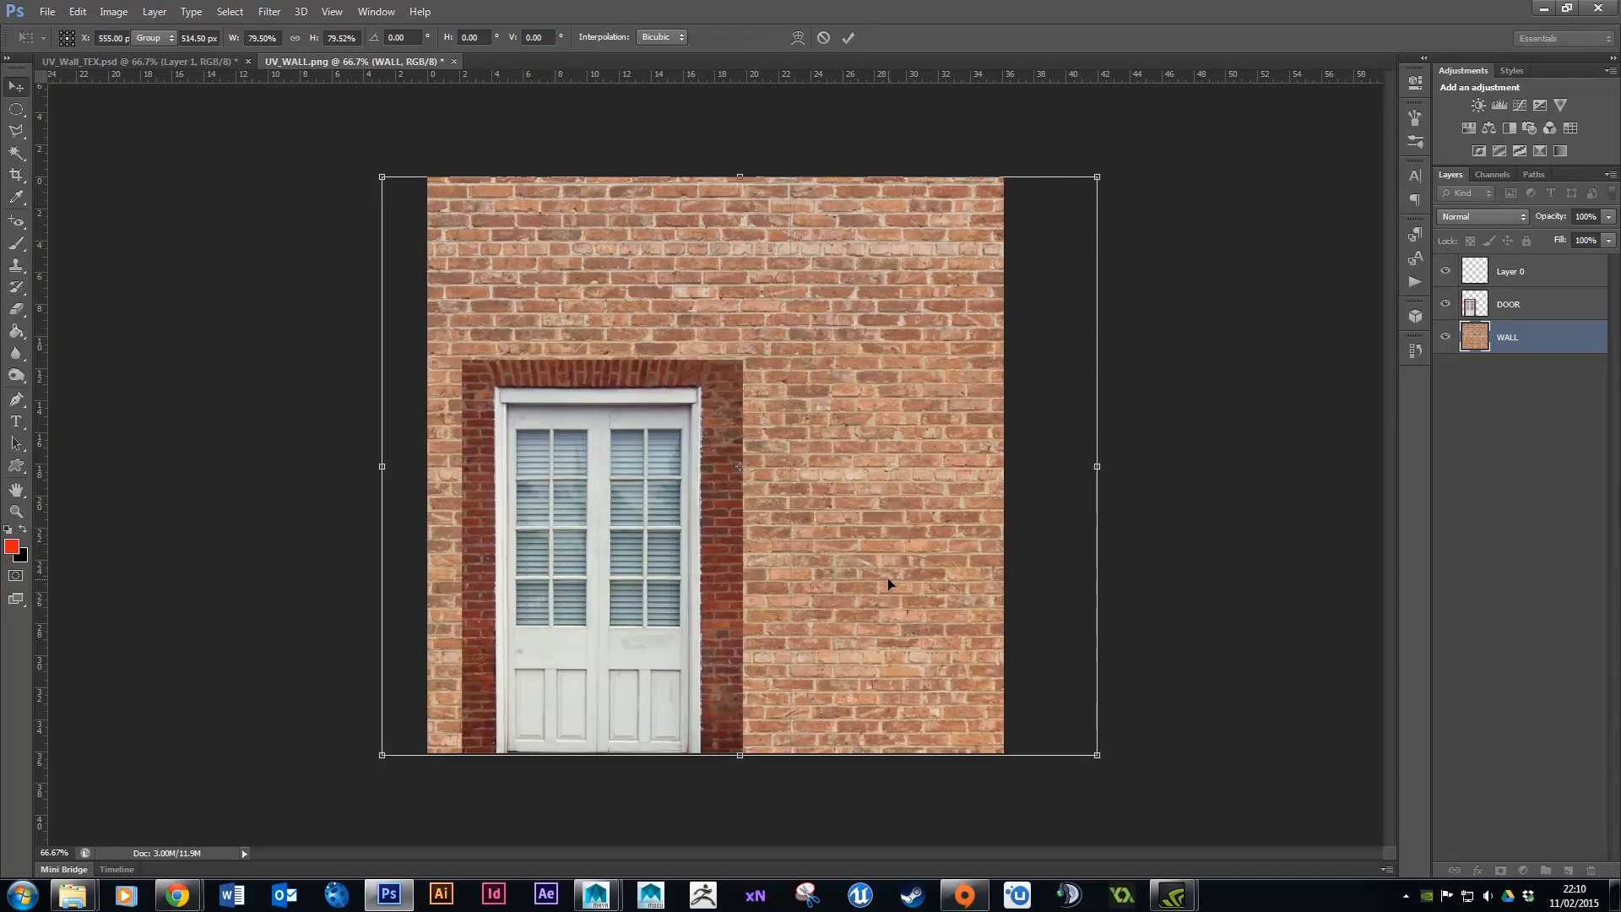
key("Return")
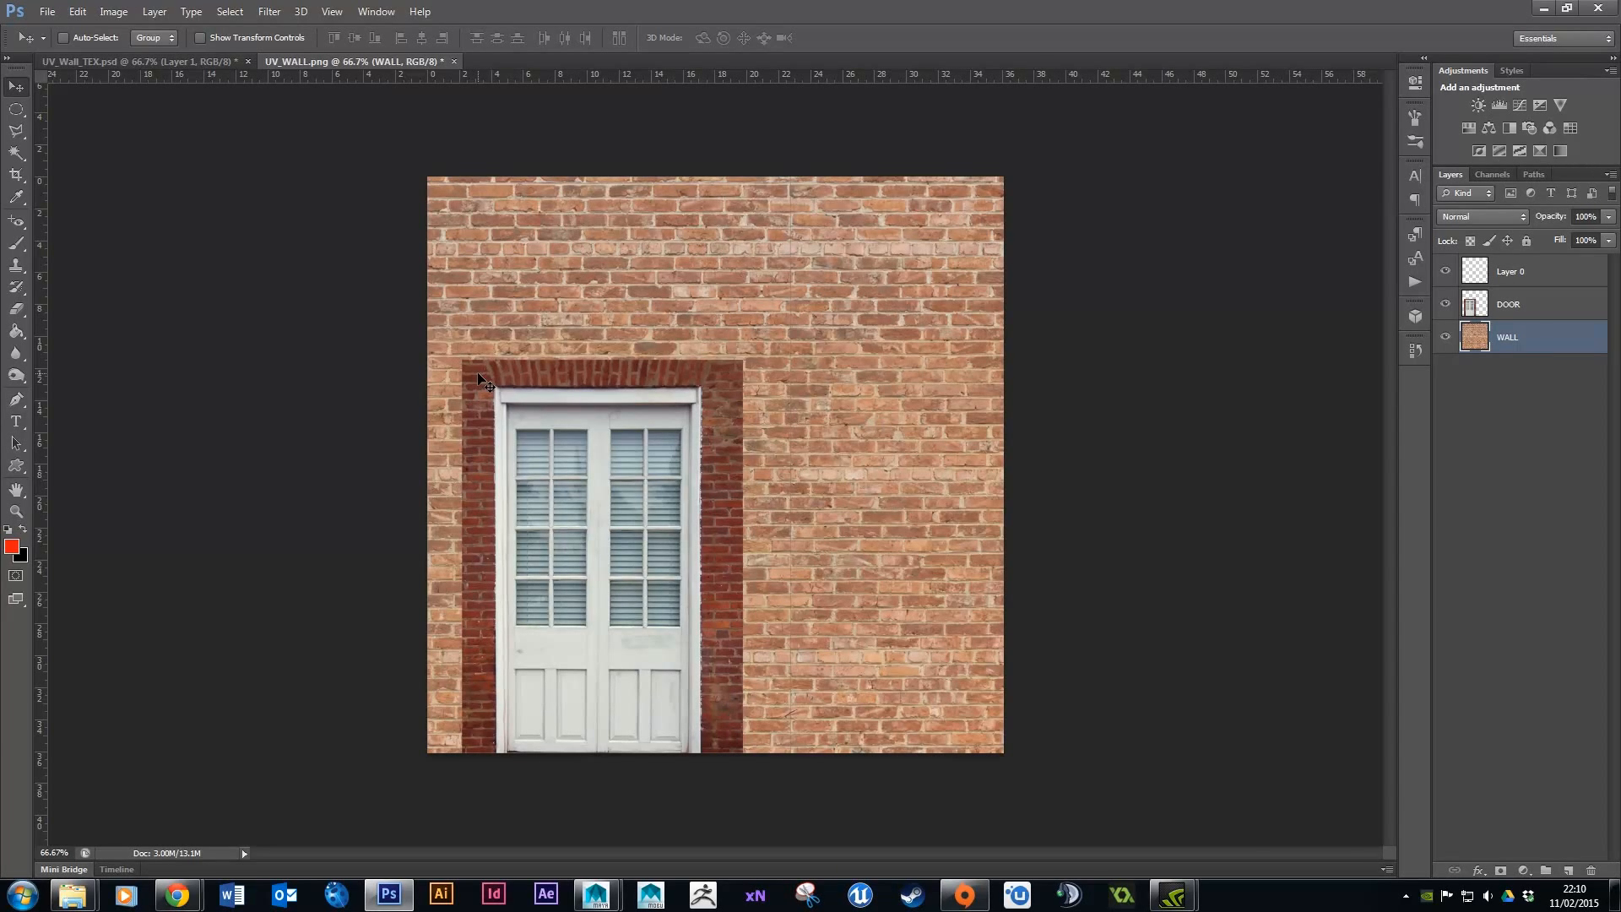
Select the DOOR layer, inspect the door frame's edges up close, and activate the Polygonal Lasso tool.
left_click(1471, 304)
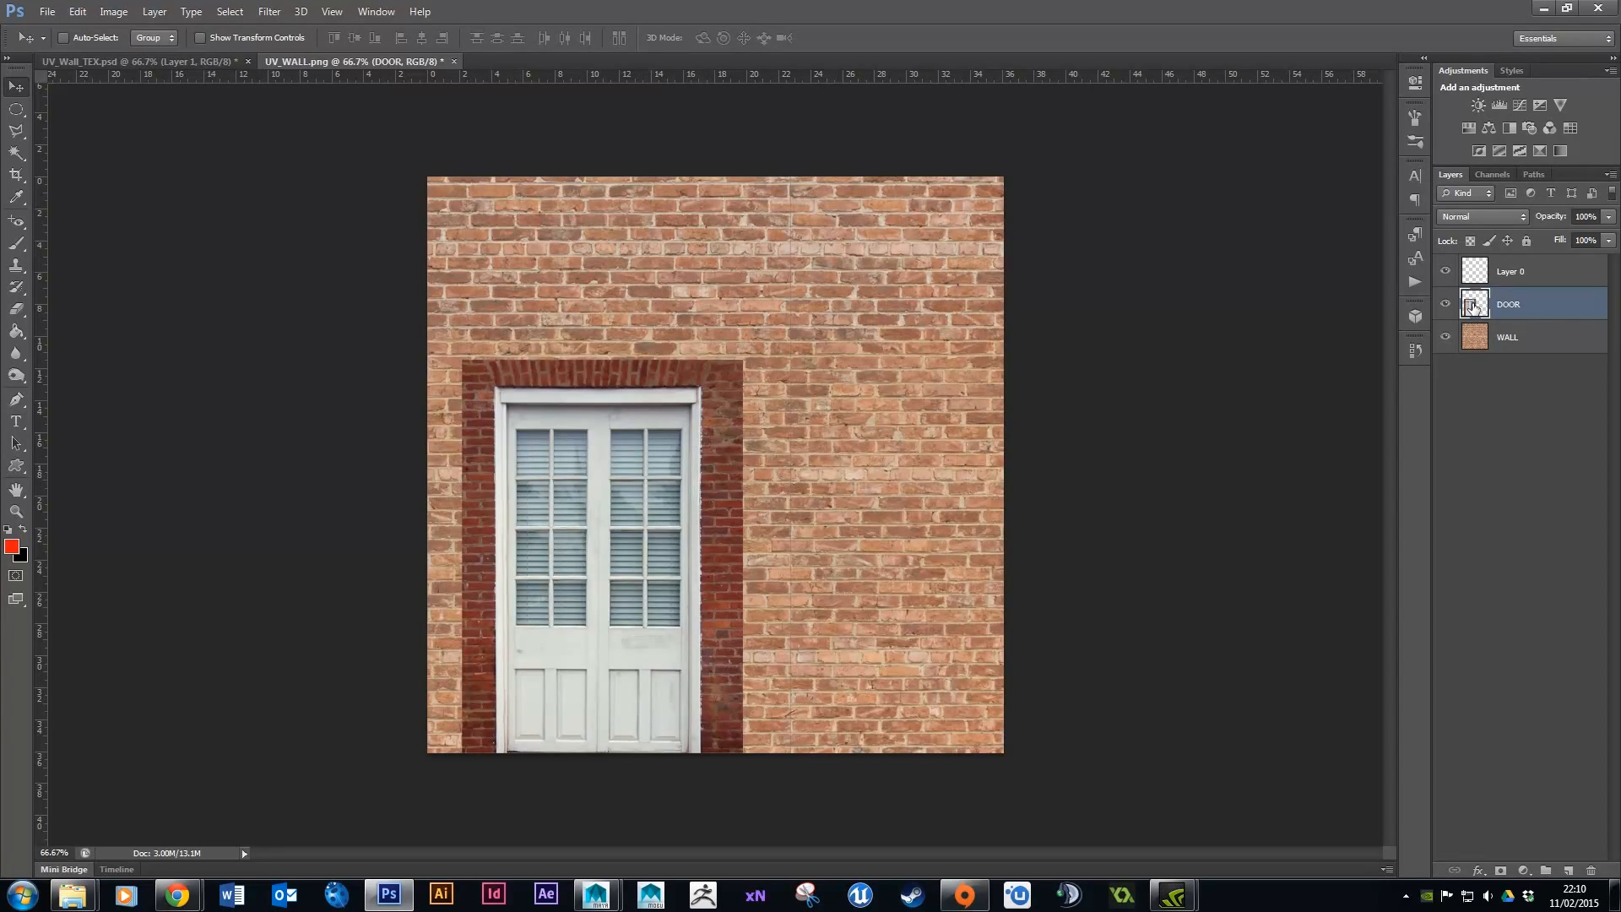
left_click(15, 512)
left_click(657, 564)
left_click(621, 545)
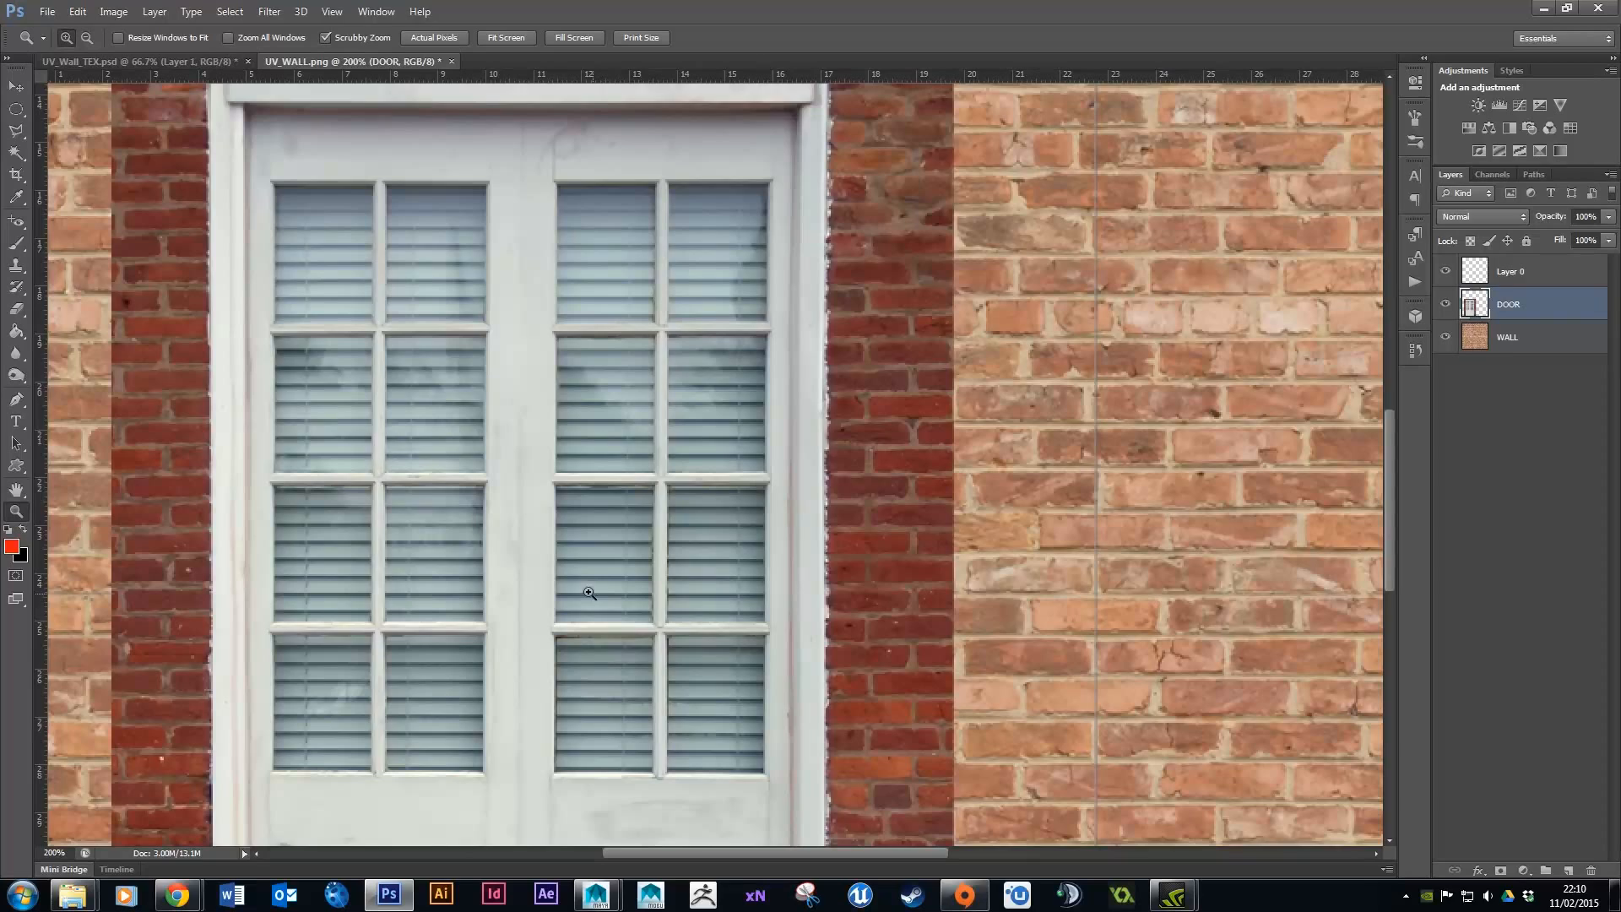
scroll(525, 583, "down", 4)
scroll(526, 582, "down", 5)
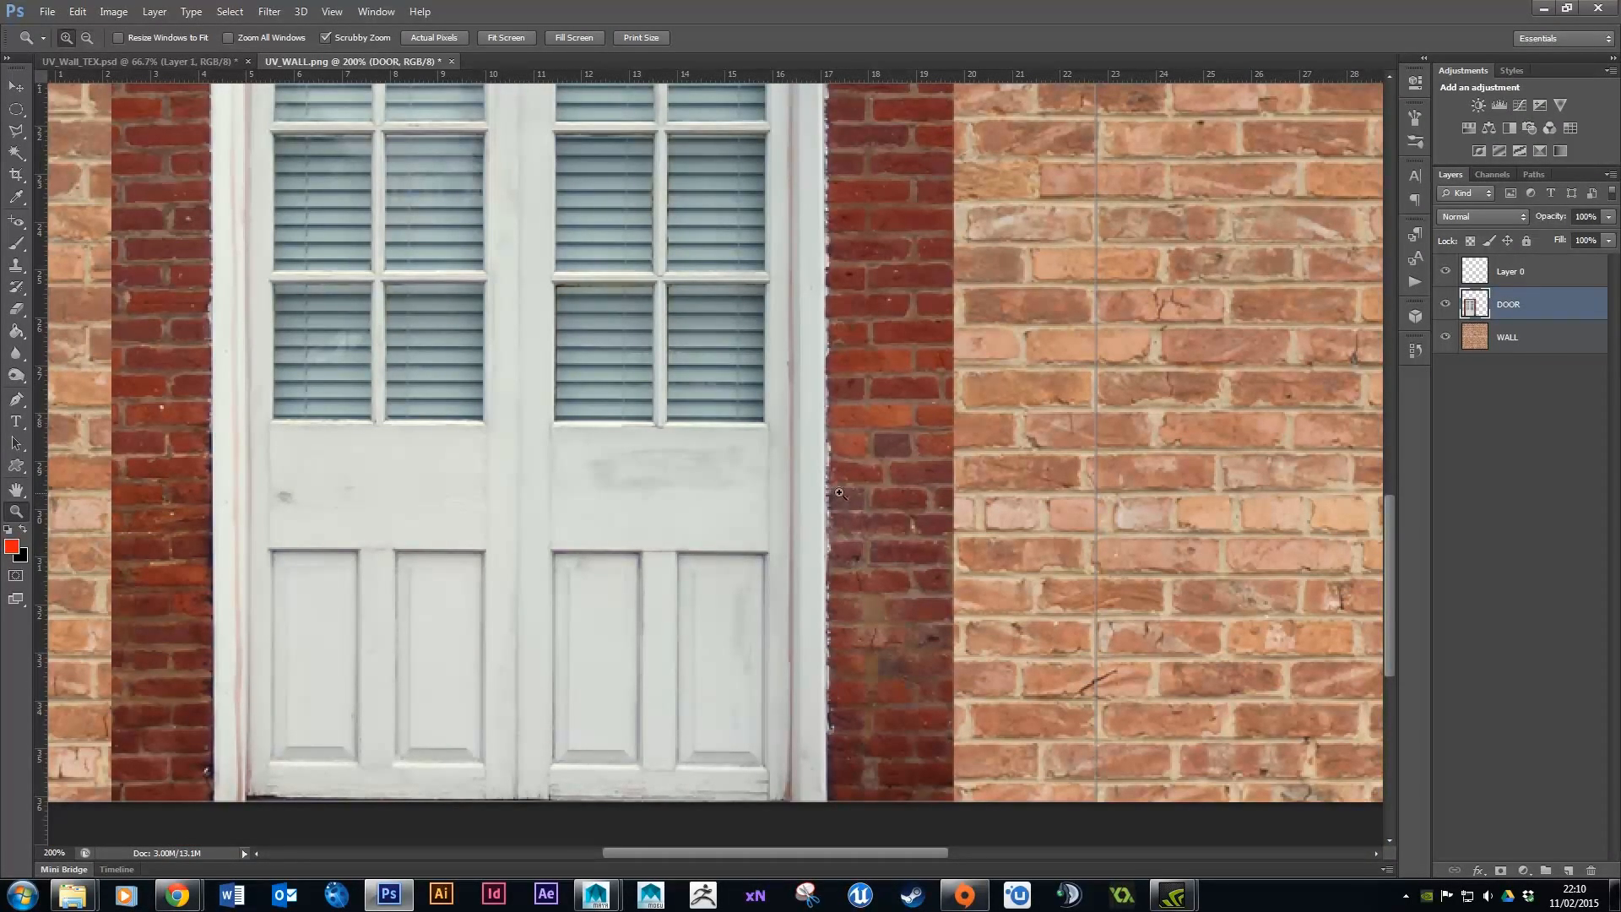
key("ctrl+minus")
scroll(1383, 459, "up", 3)
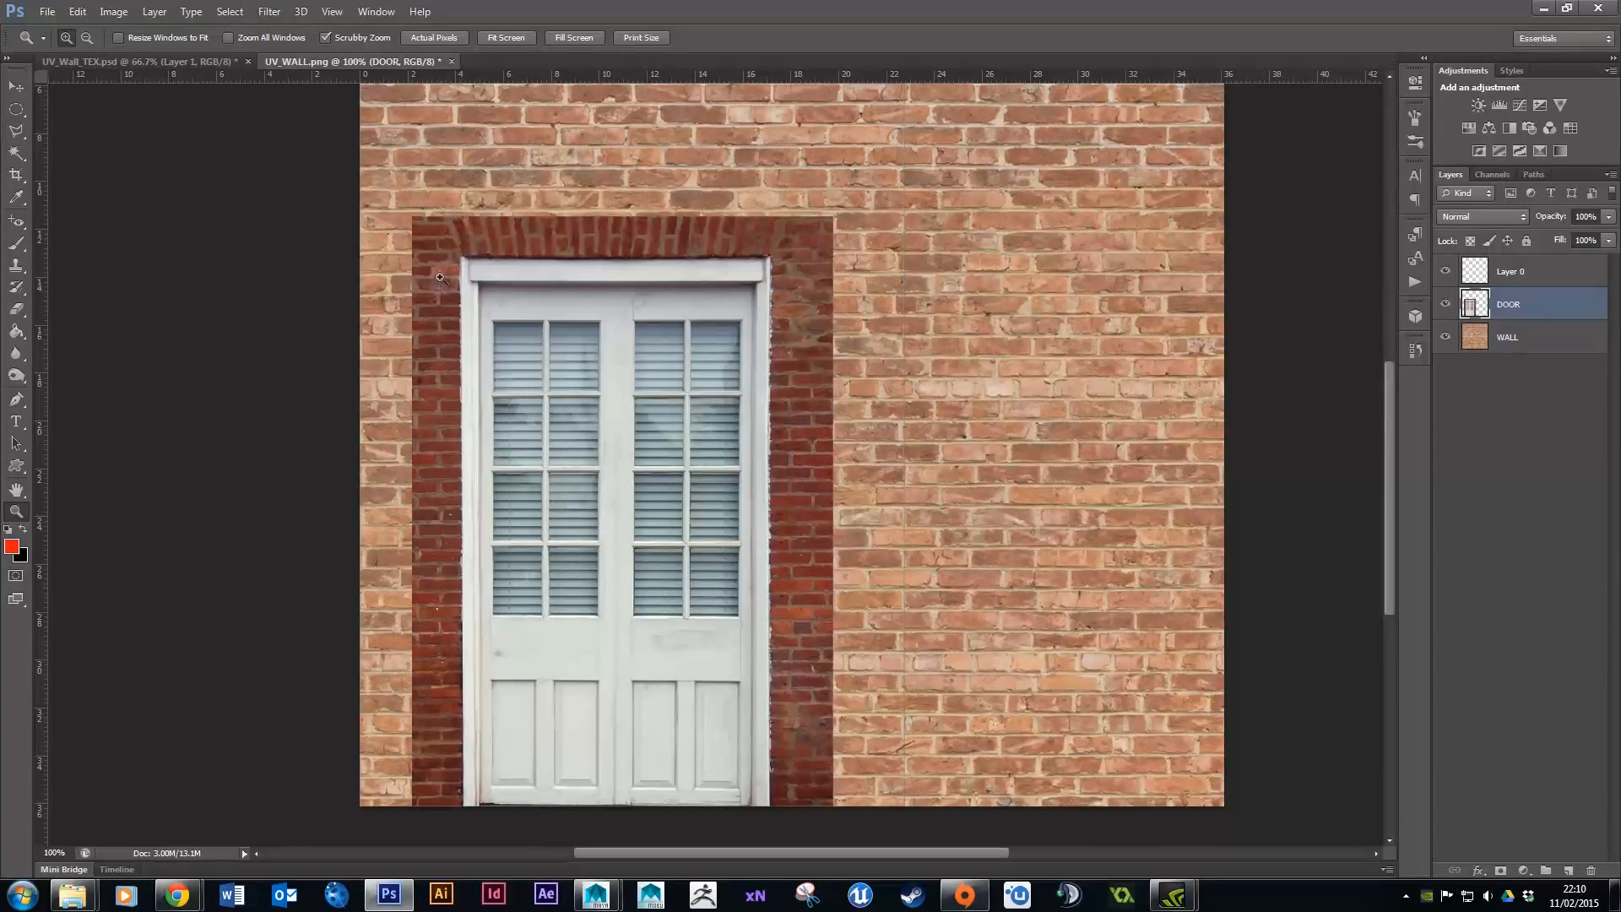
left_click(16, 131)
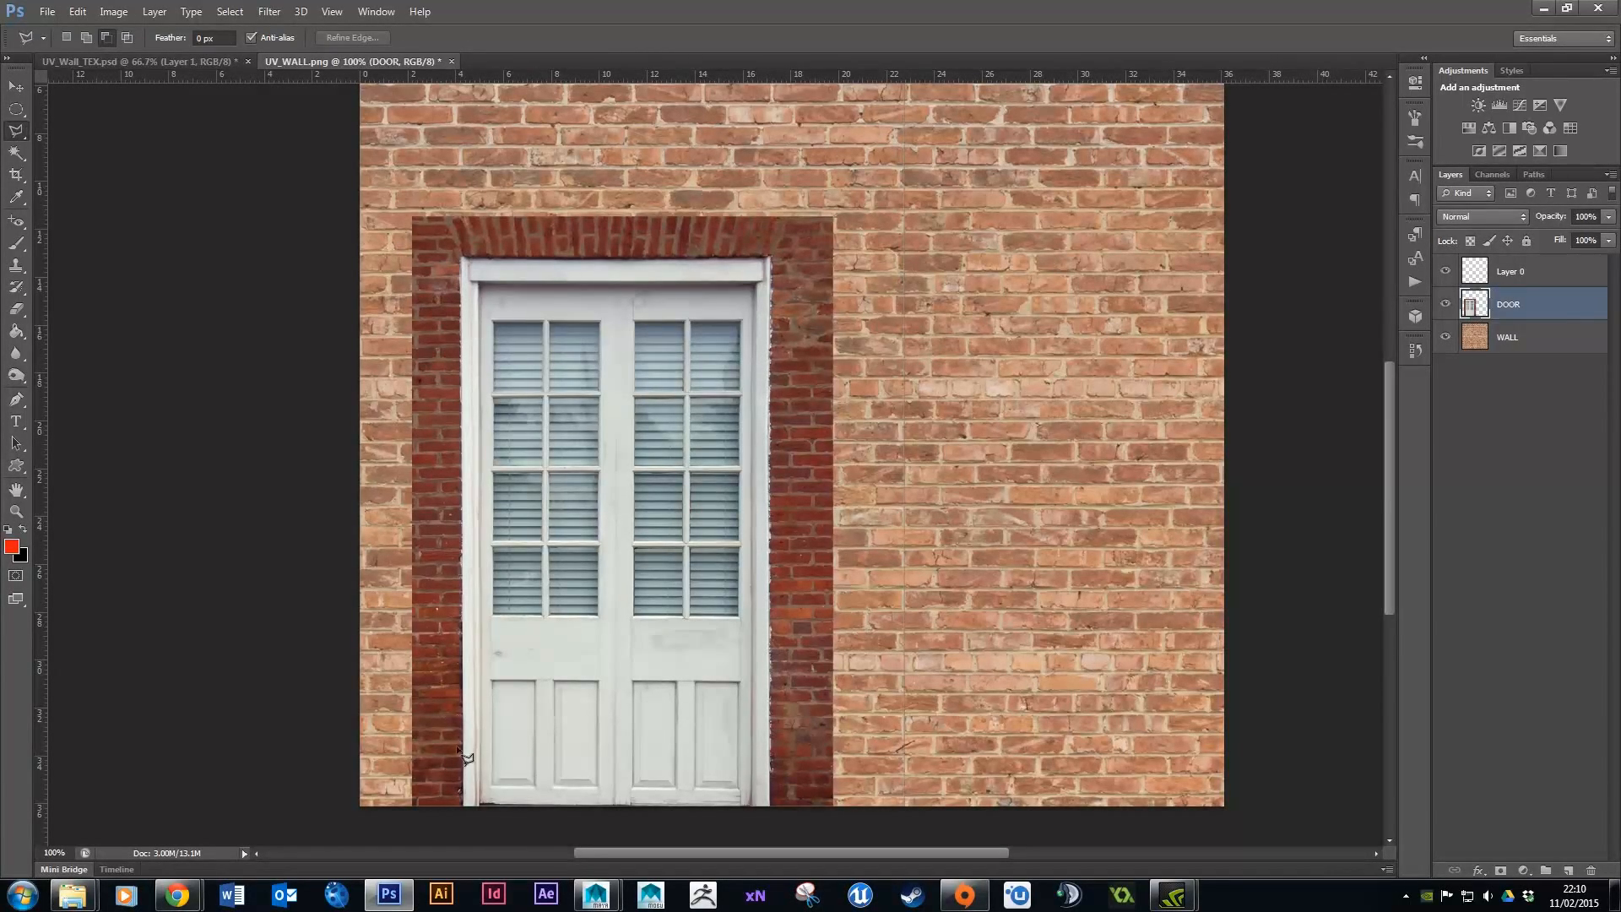
left_click(17, 131)
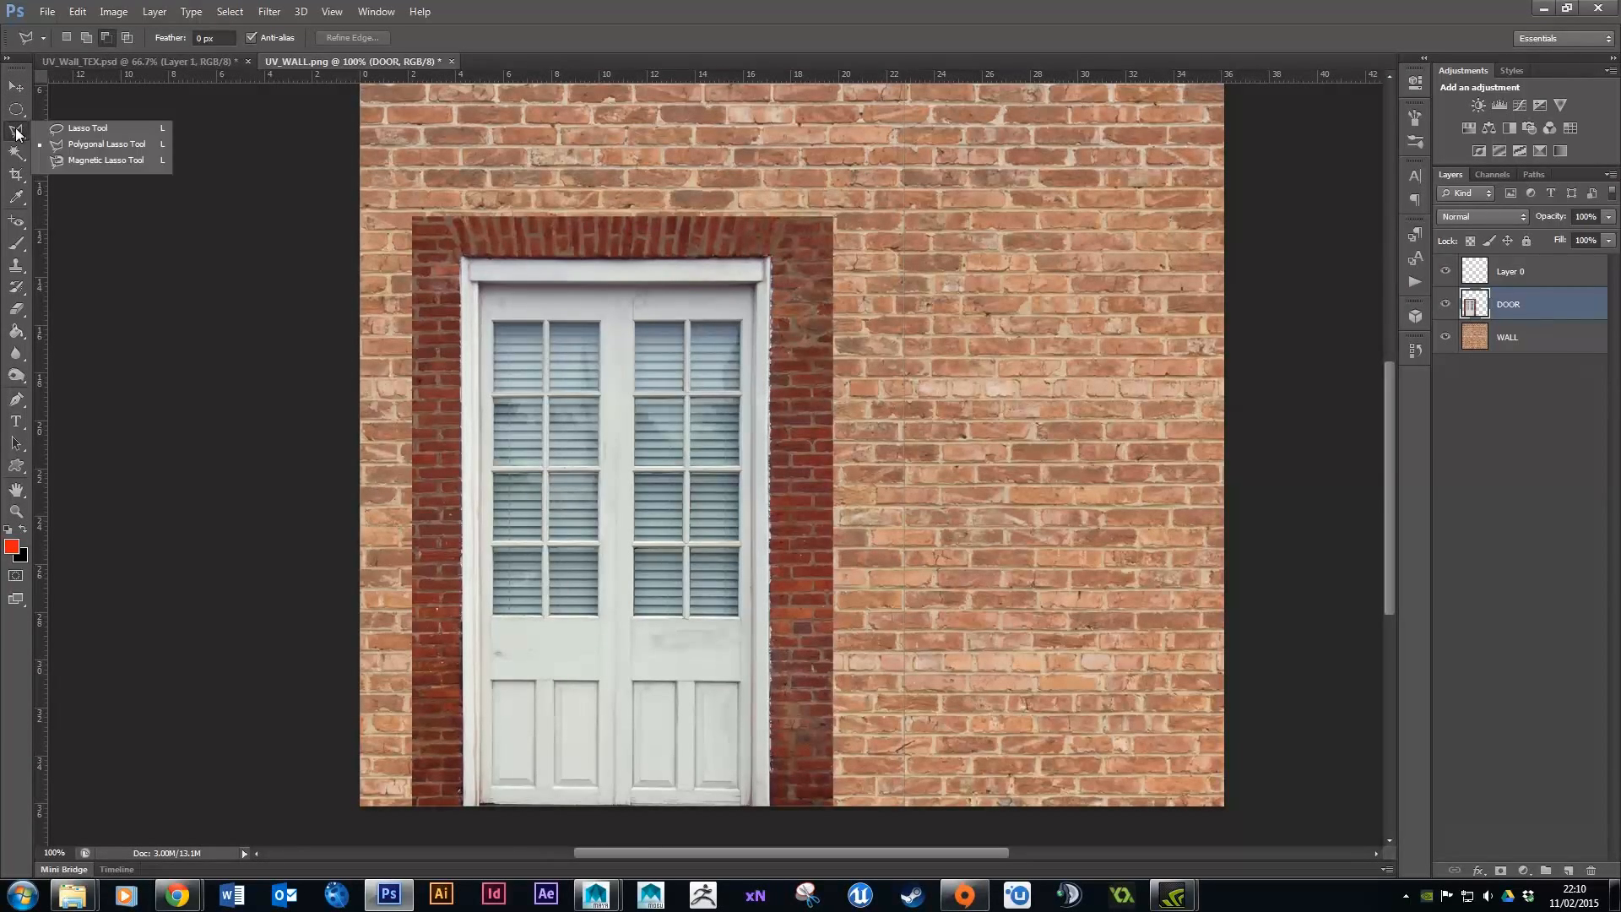
left_click(128, 145)
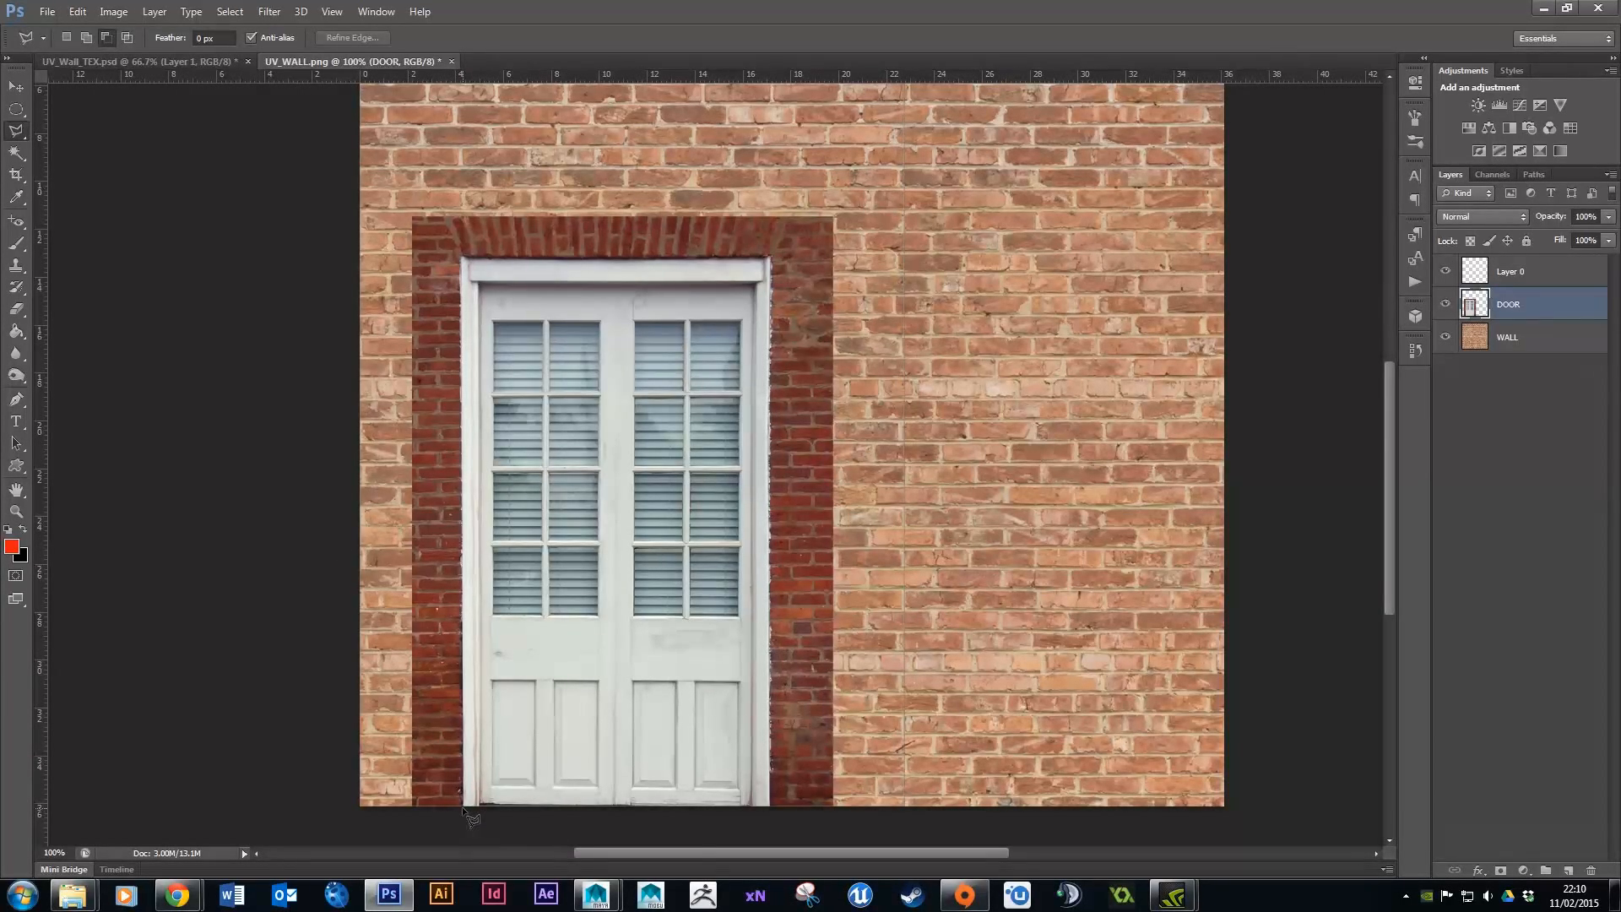
left_click(437, 340)
left_click(705, 175)
left_click(977, 295)
left_click(948, 454)
left_click(685, 441)
left_click(579, 521)
left_click(516, 460)
double_click(559, 409)
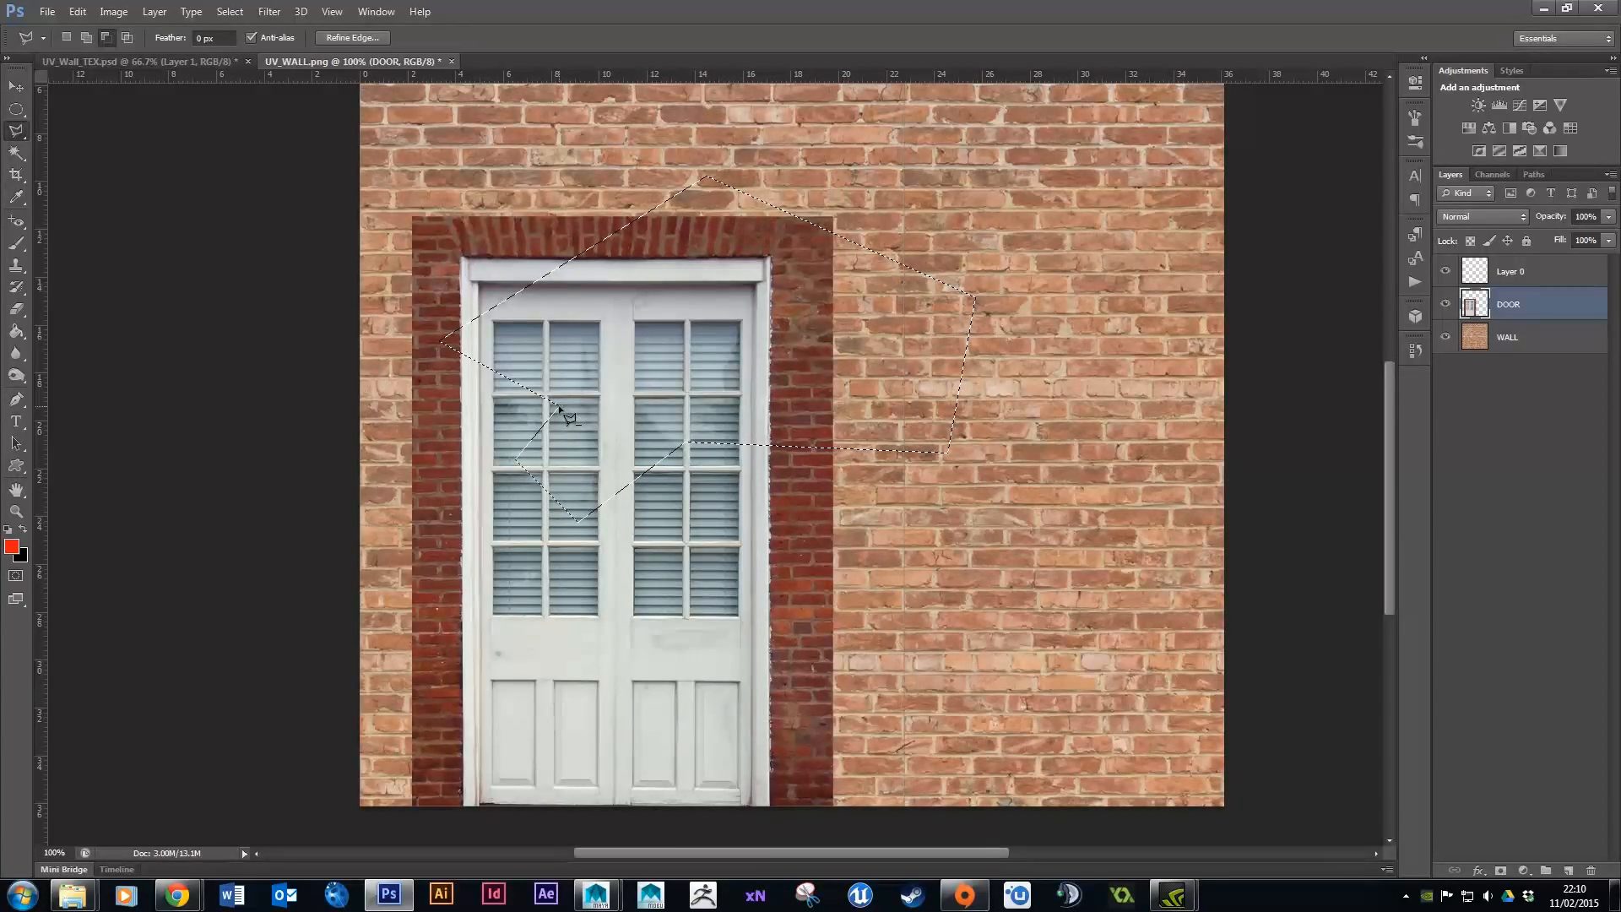
key("ctrl+d")
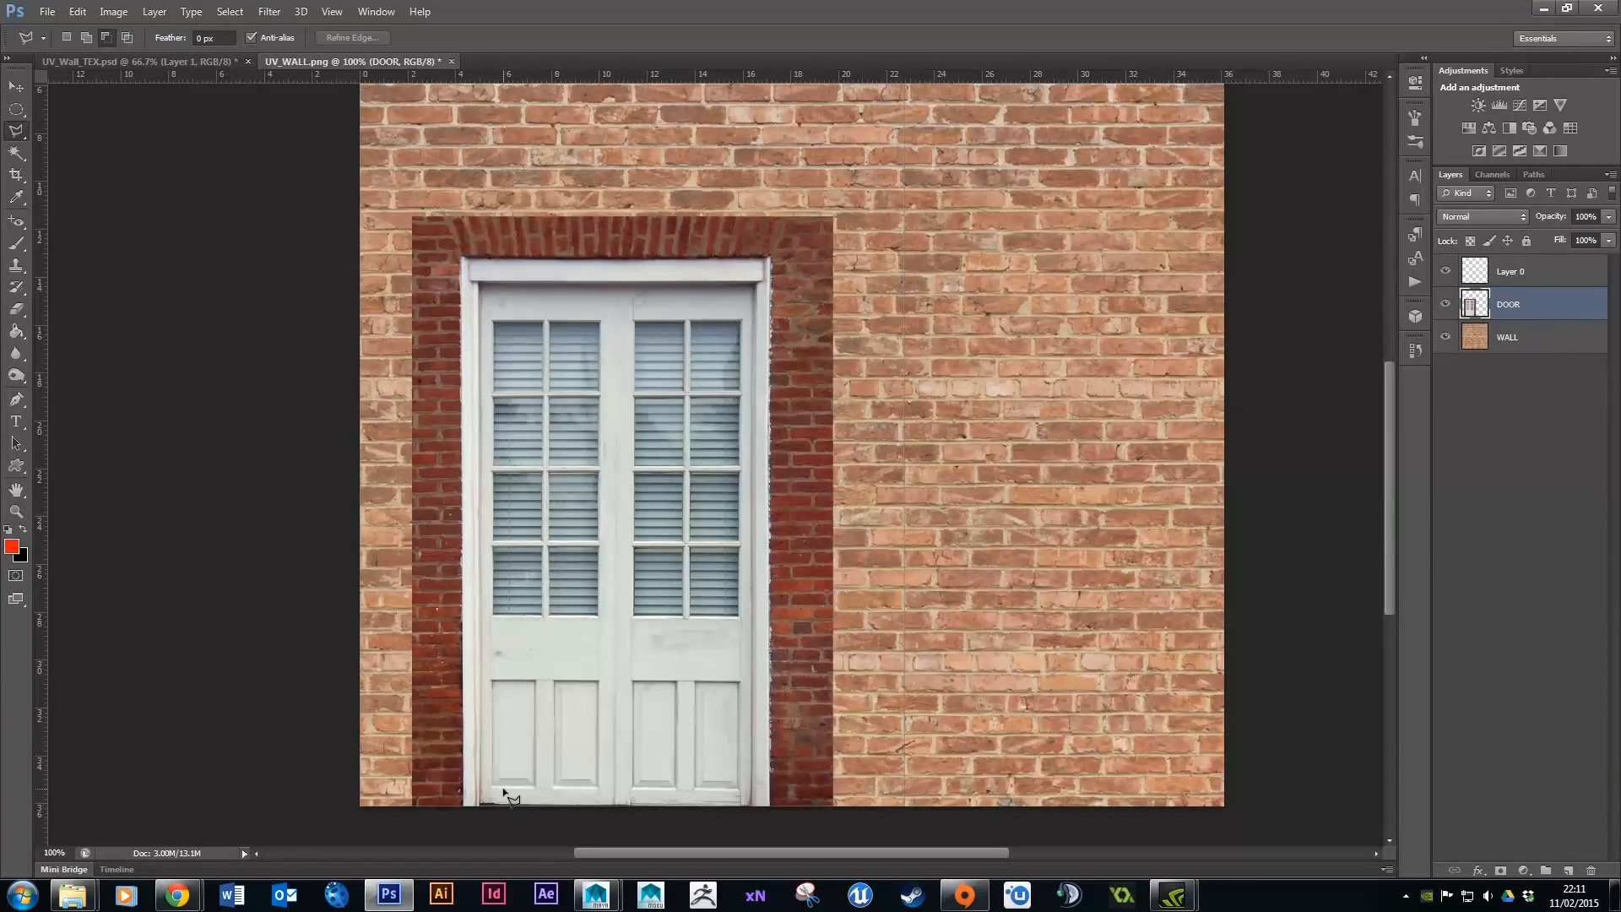
Outline the white door frame with the Polygonal Lasso and add a layer mask hiding the red bricks on the DOOR layer.
left_click(464, 807)
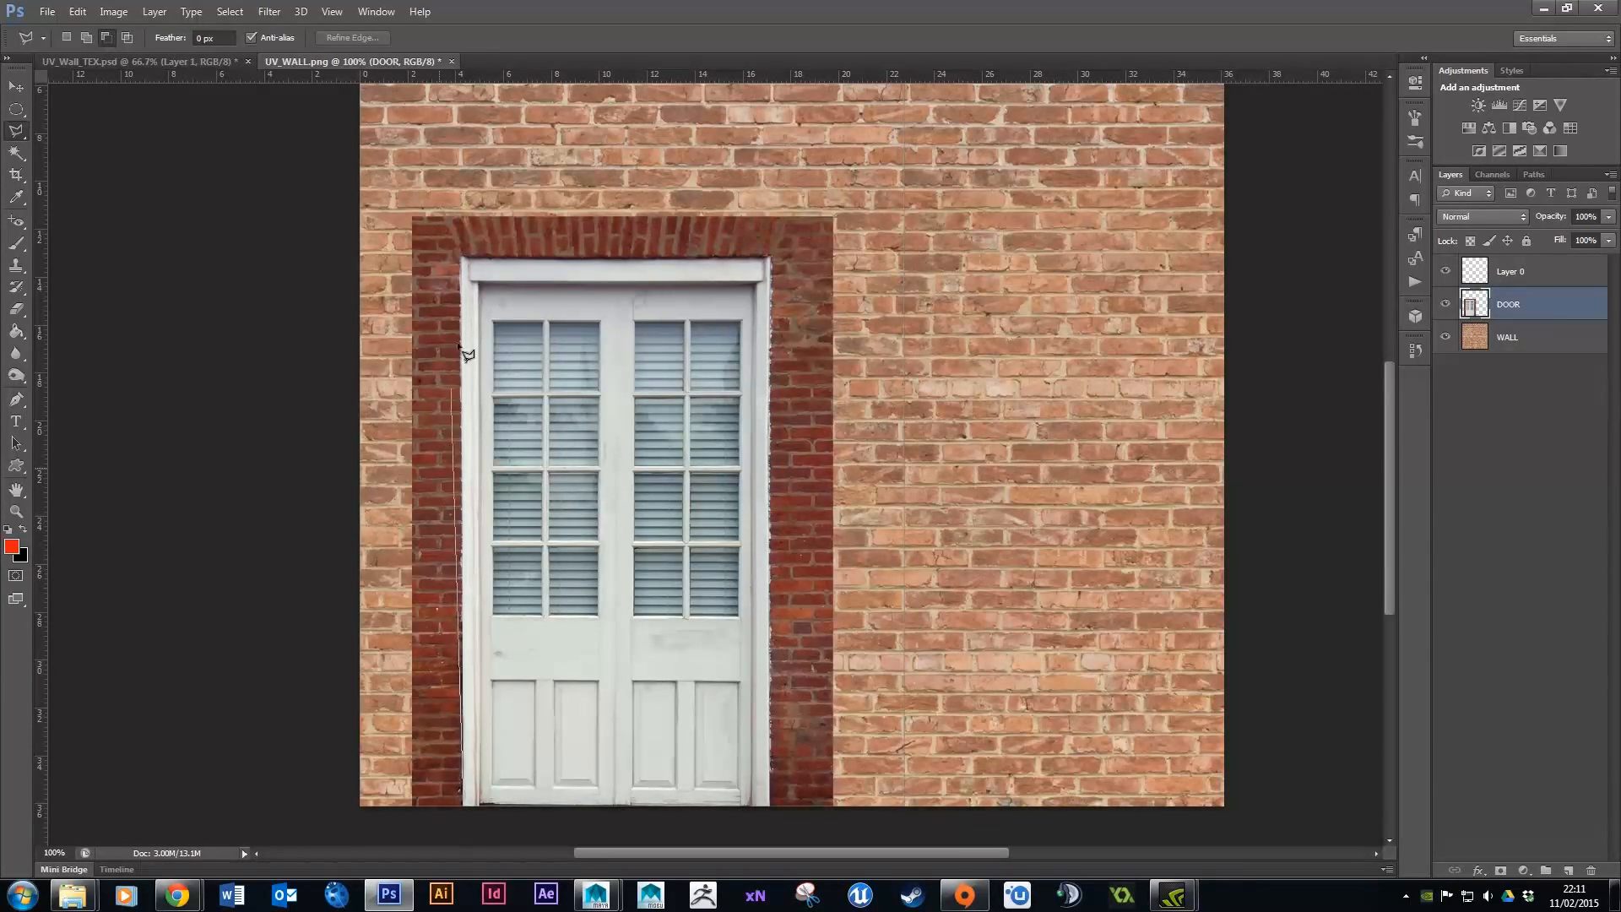
left_click(463, 257)
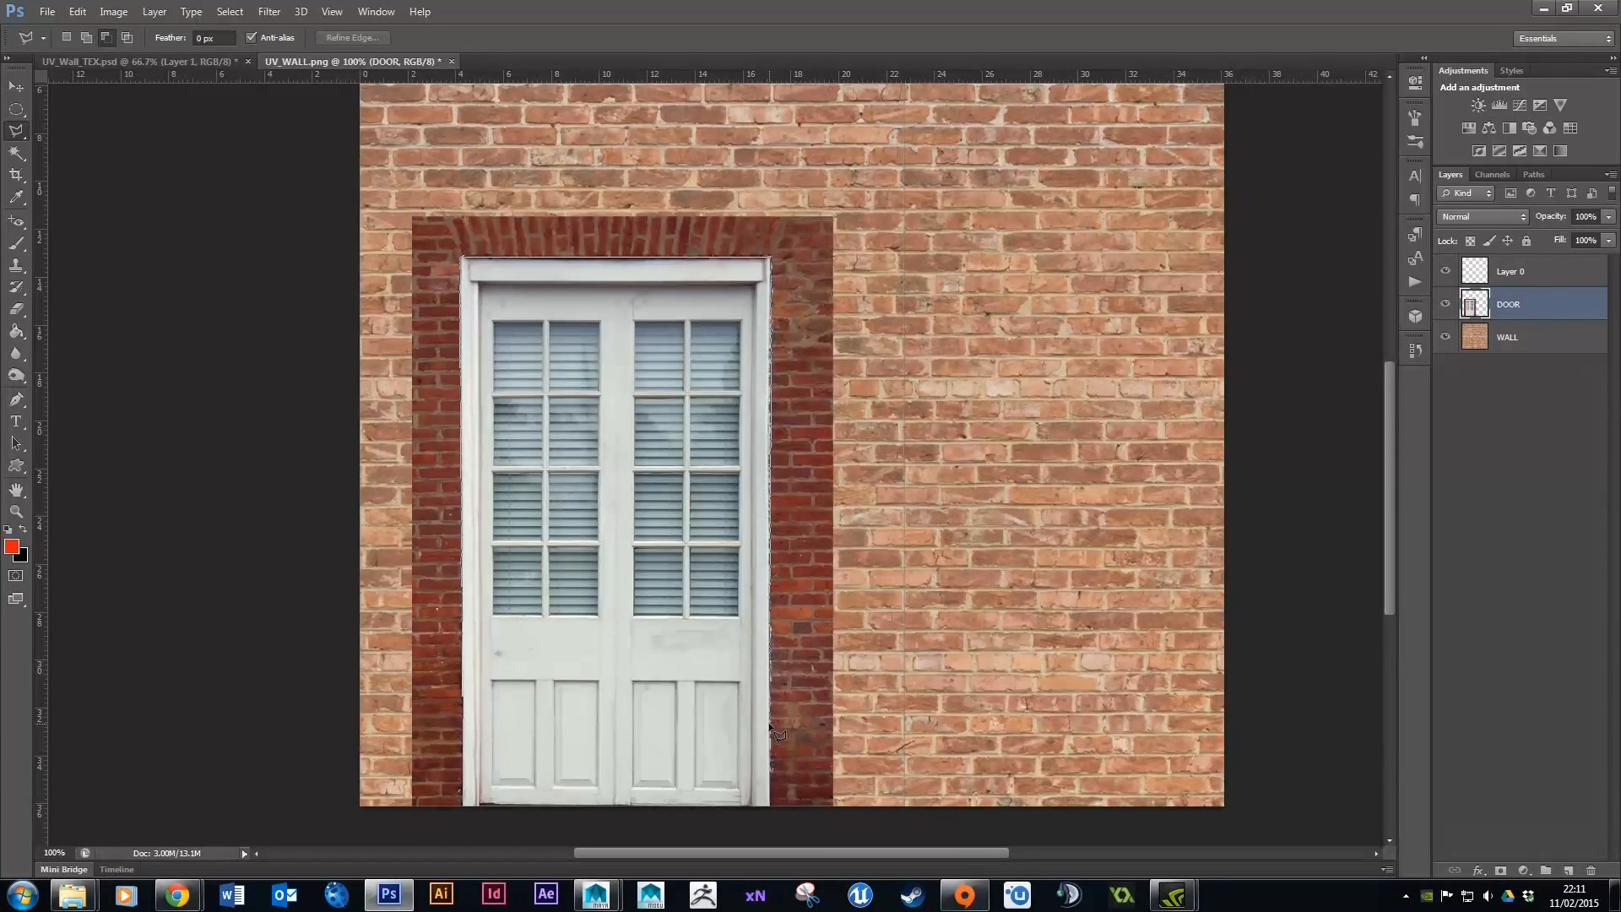
left_click(770, 808)
double_click(492, 835)
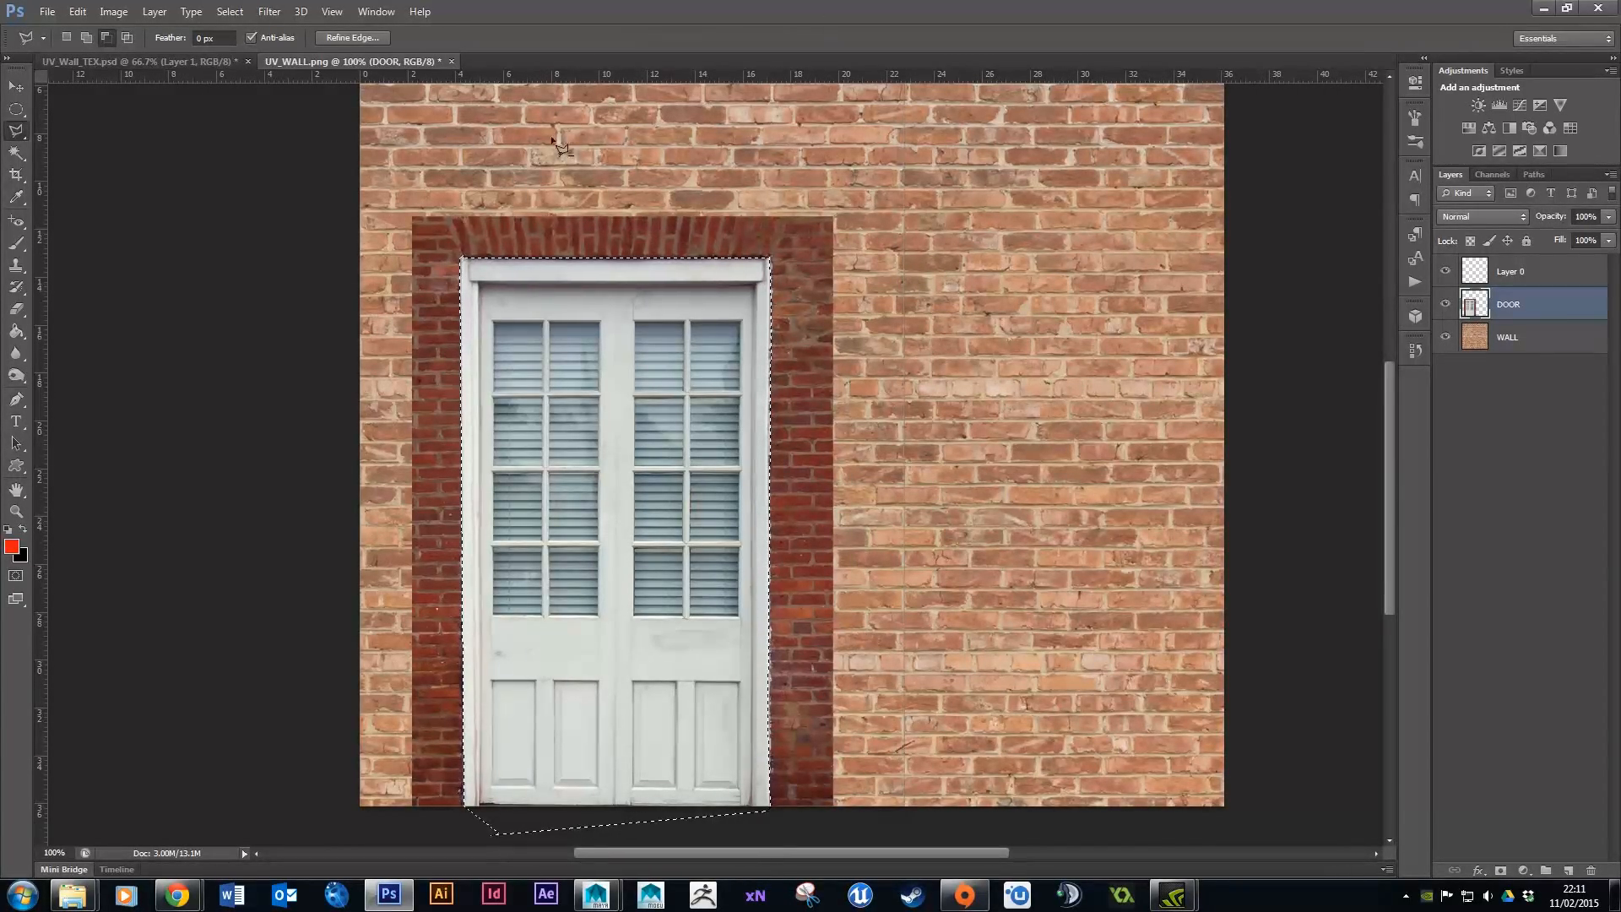
left_click(1501, 872)
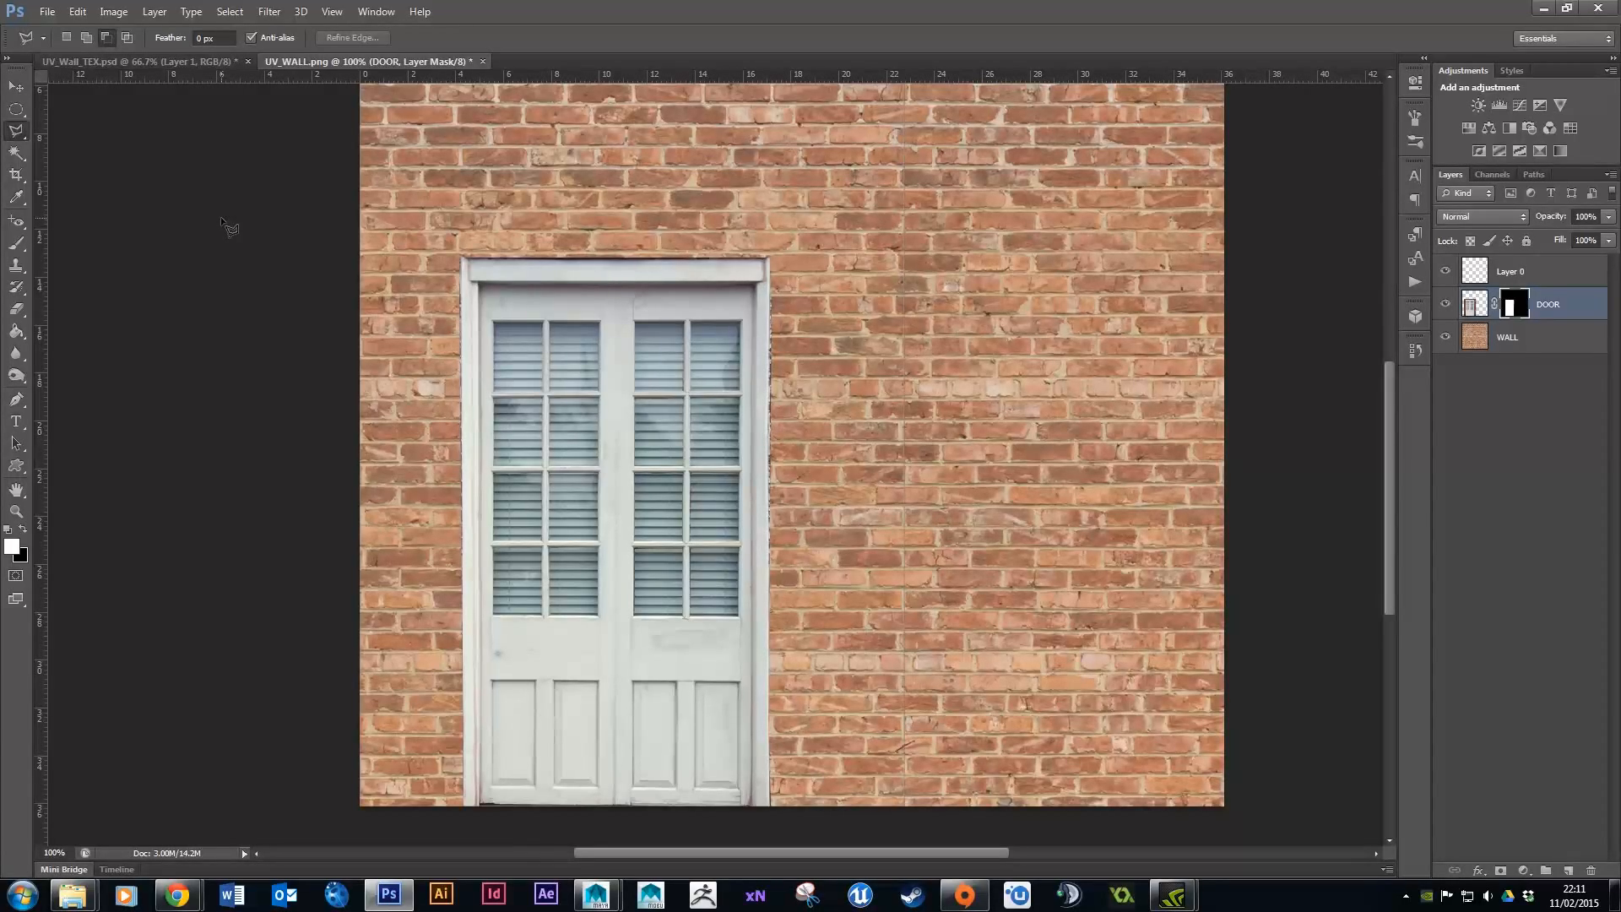
Activate the Brush tool for the DOOR layer mask and reduce the brush size to 20 px.
left_click(16, 243)
left_click(86, 42)
left_click(85, 42)
key("bracketleft")
key("bracketleft")
key("bracketleft")
key("bracketleft")
key("bracketleft")
key("bracketleft")
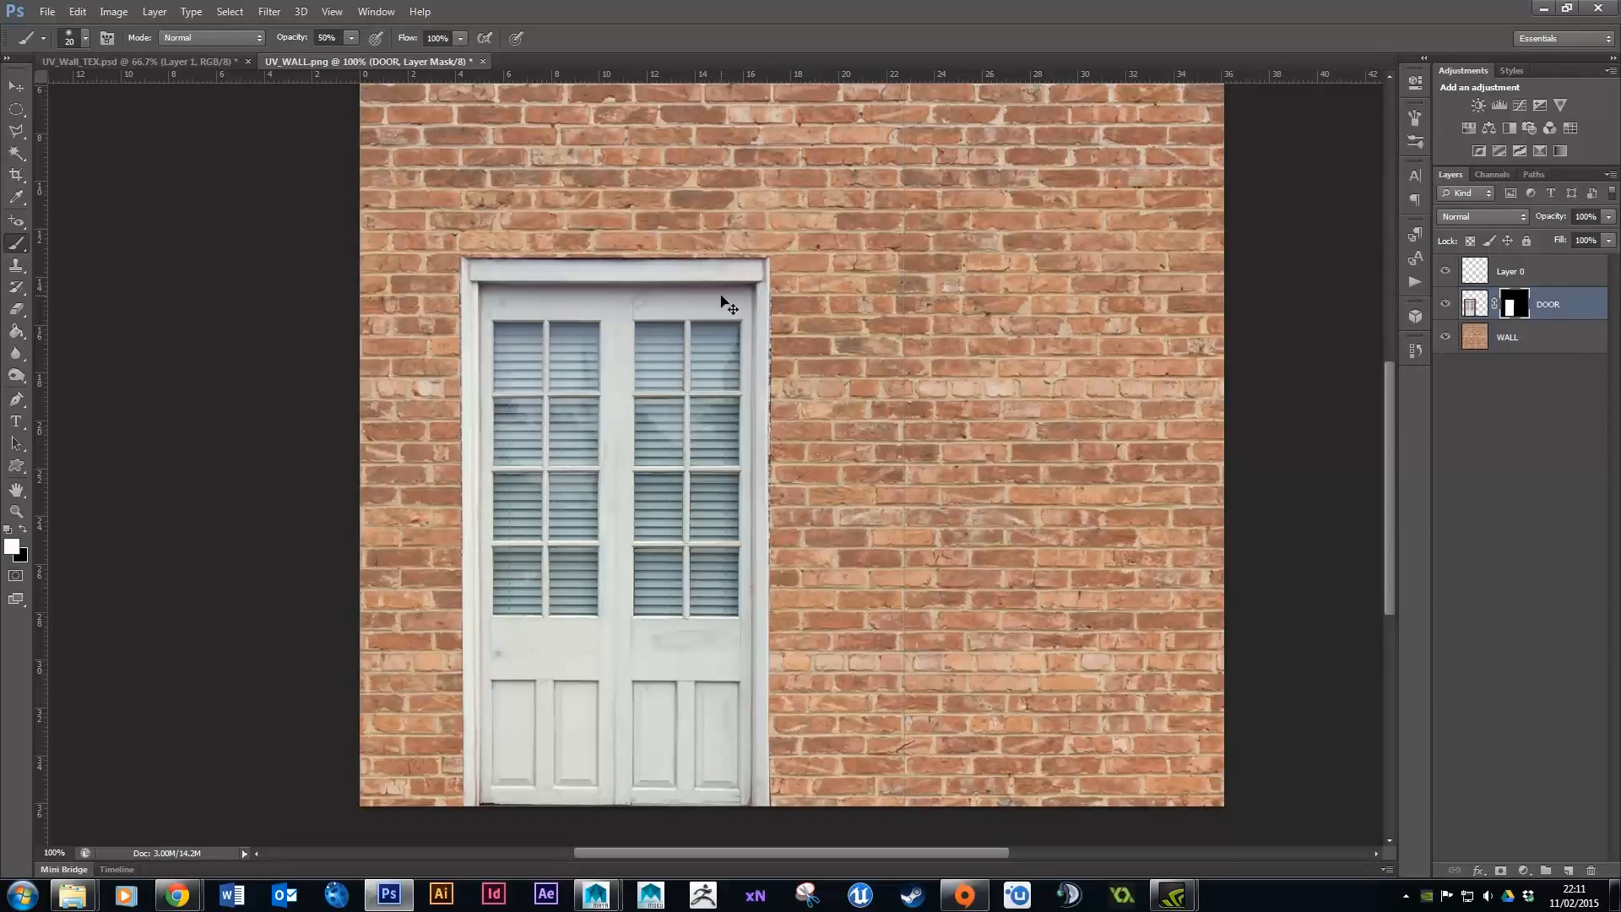
Paint a straight black stroke on the DOOR mask to hide the dark line along the door frame's top edge.
key("ctrl+plus")
key("ctrl+plus")
key("space")
left_click_drag(707, 252, 782, 474)
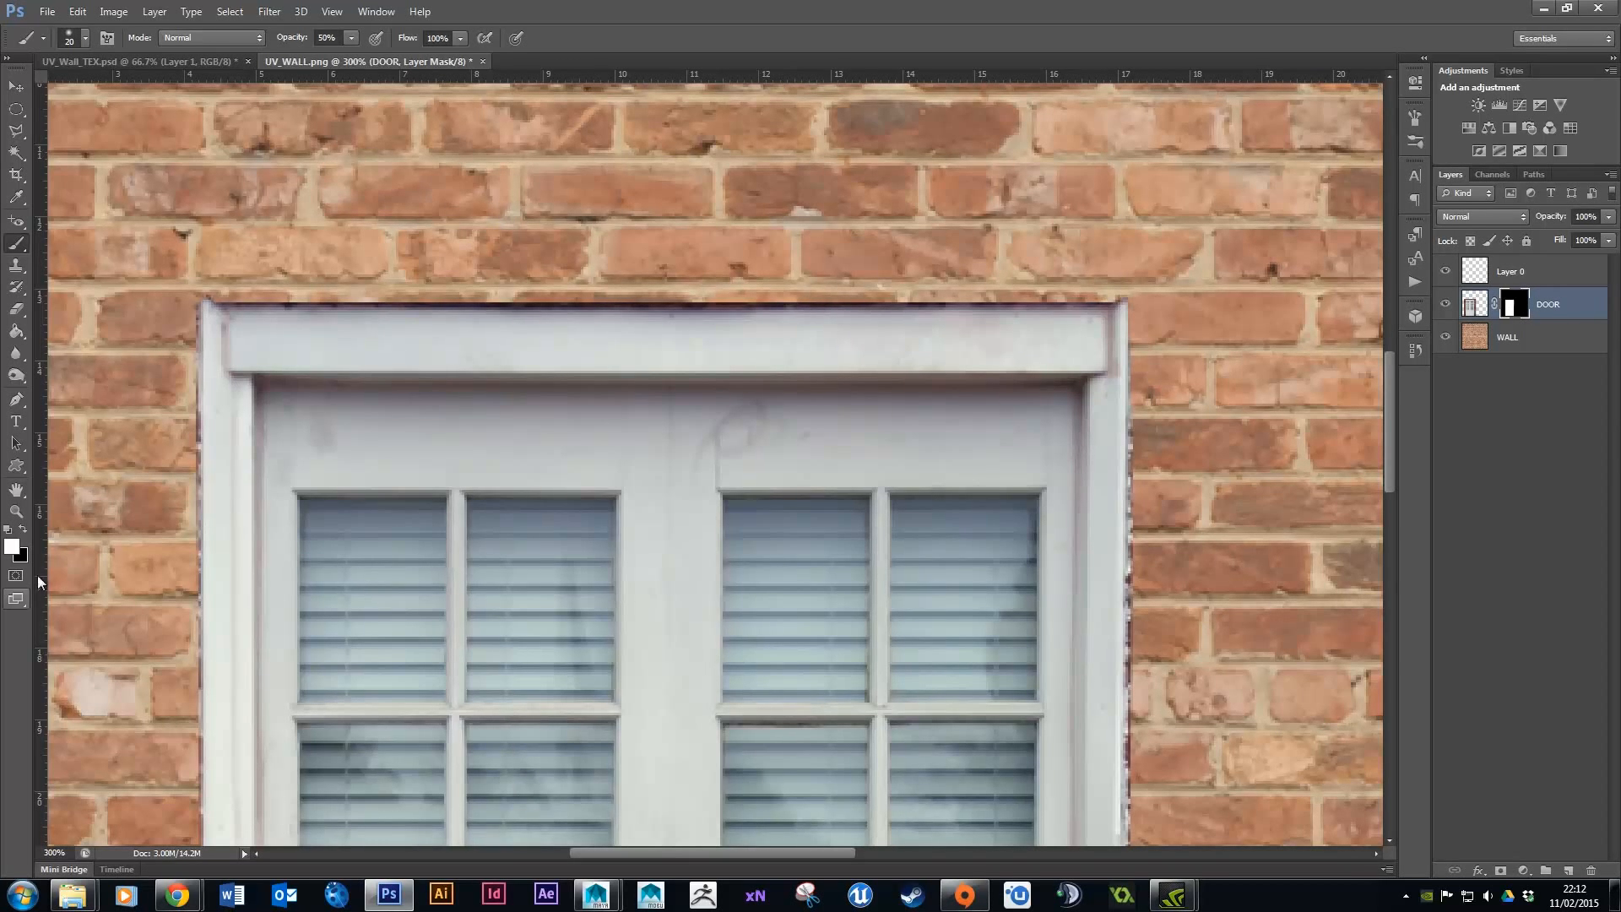
left_click(25, 530)
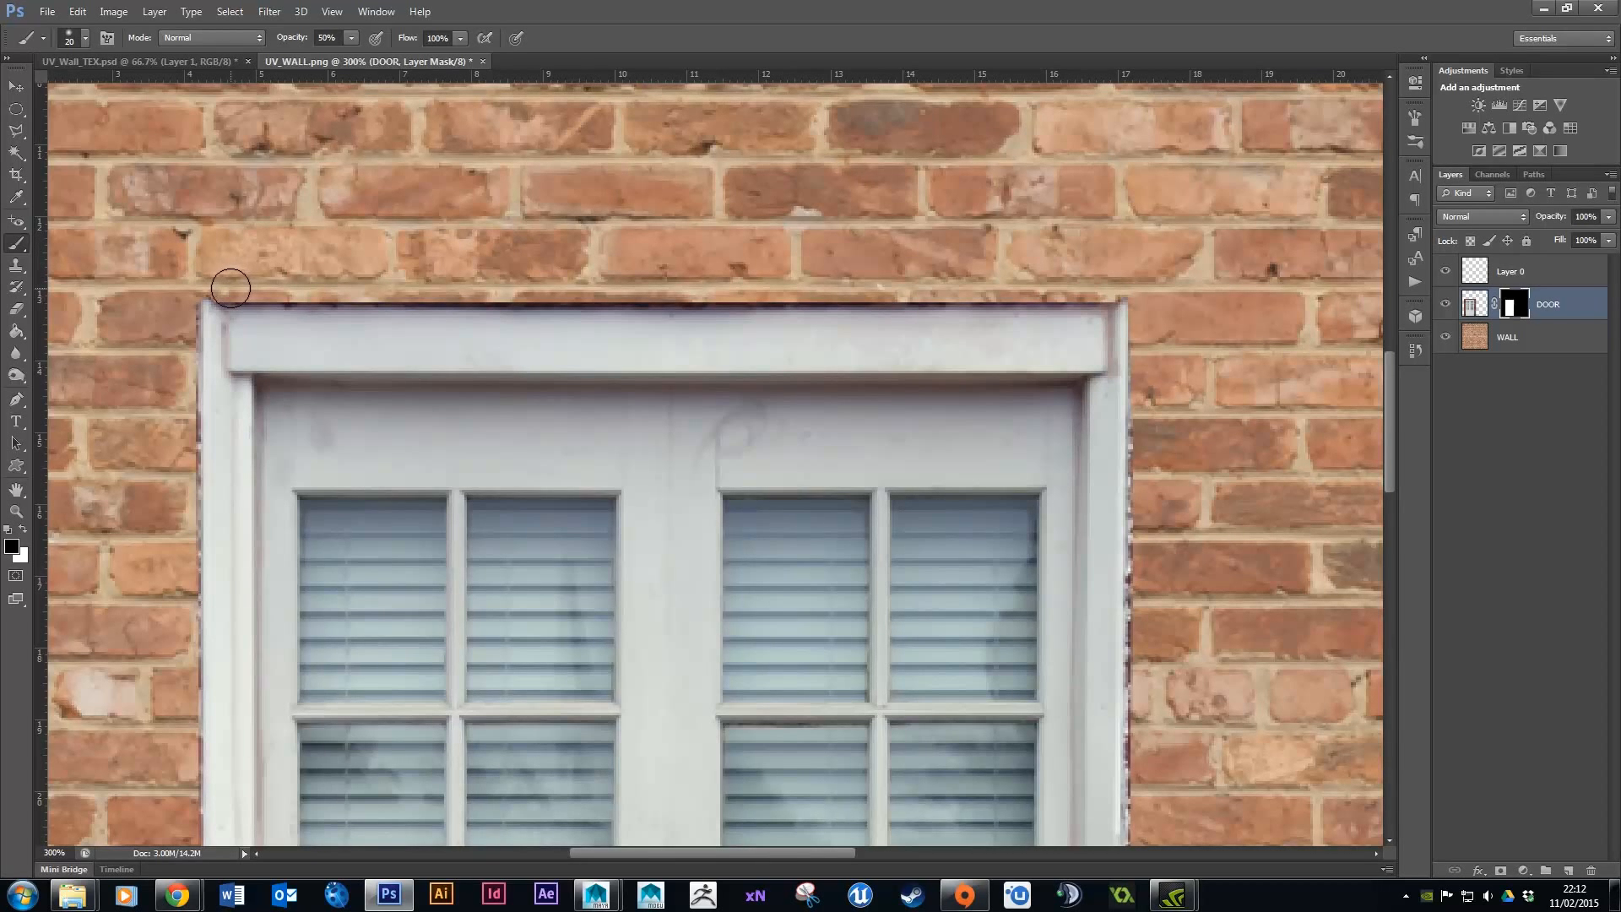
left_click(229, 286, "shift")
left_click(1077, 284, "shift")
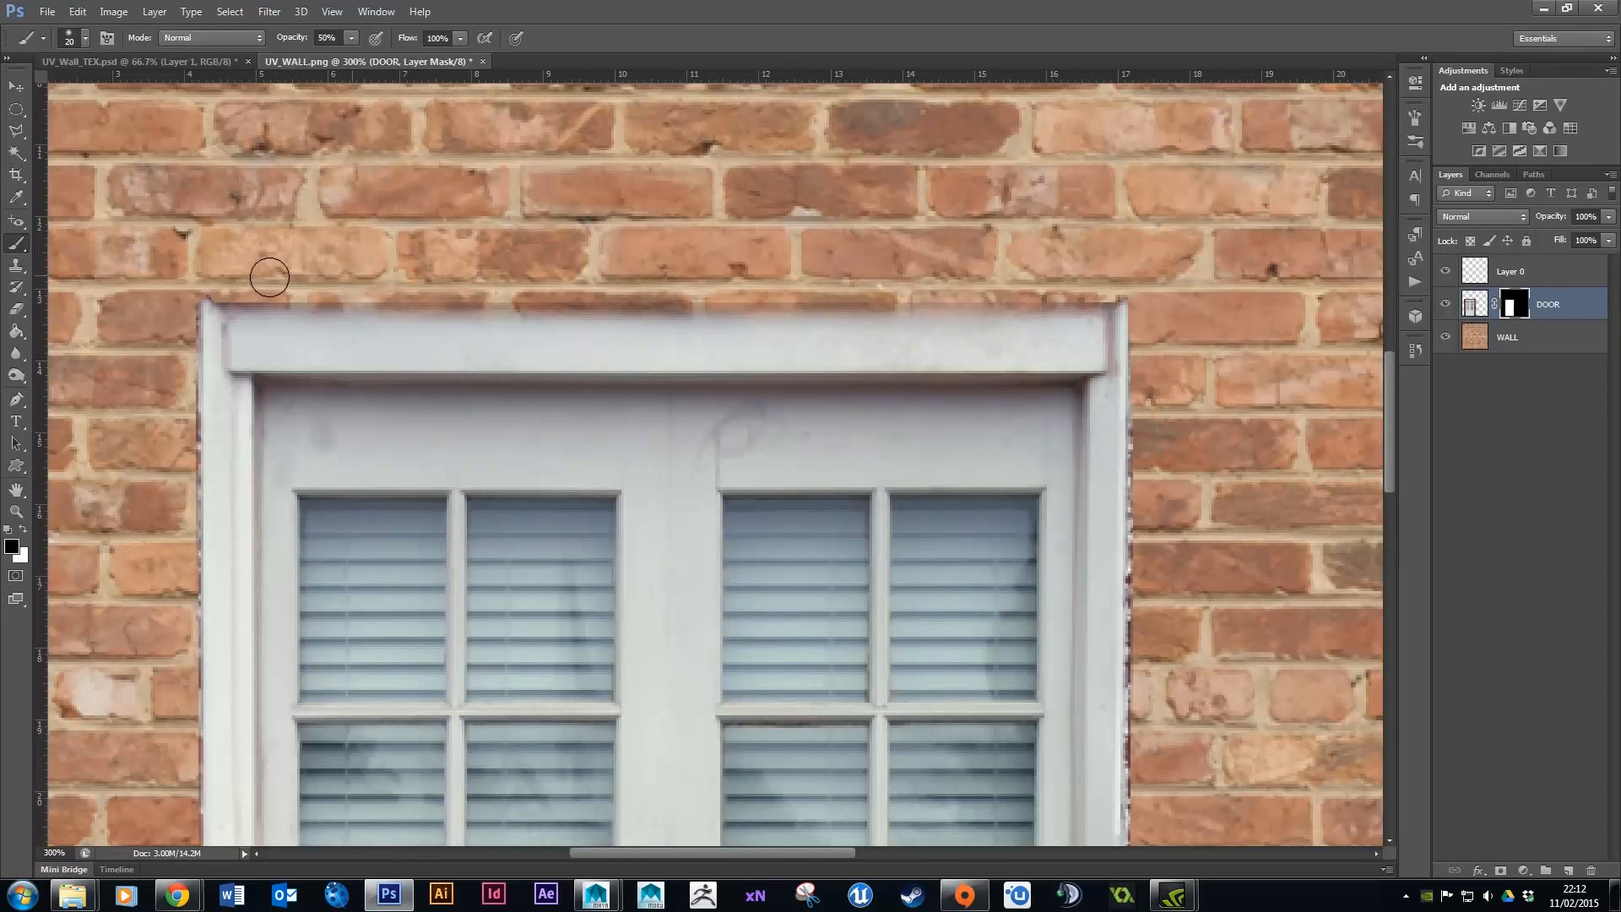
Mask out the fringe along the door frame's right edge with a 7 px black brush, raising its opacity to 100%.
scroll(1350, 413, "down", 3)
key("bracketleft")
key("bracketleft")
key("bracketleft")
key("bracketleft")
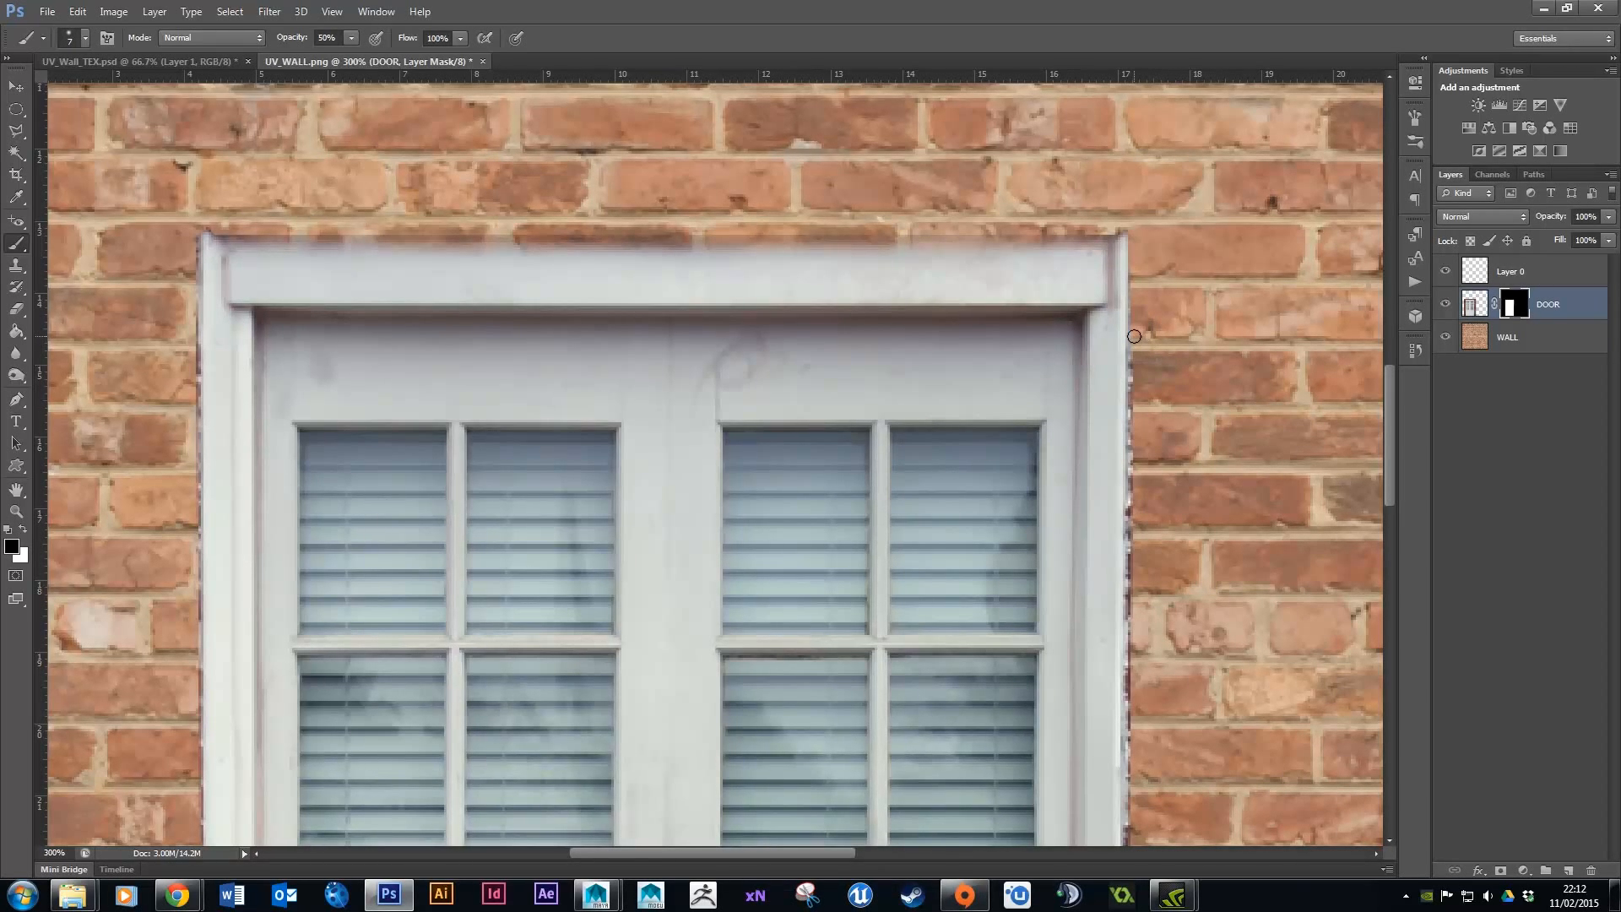
scroll(1309, 493, "down", 10)
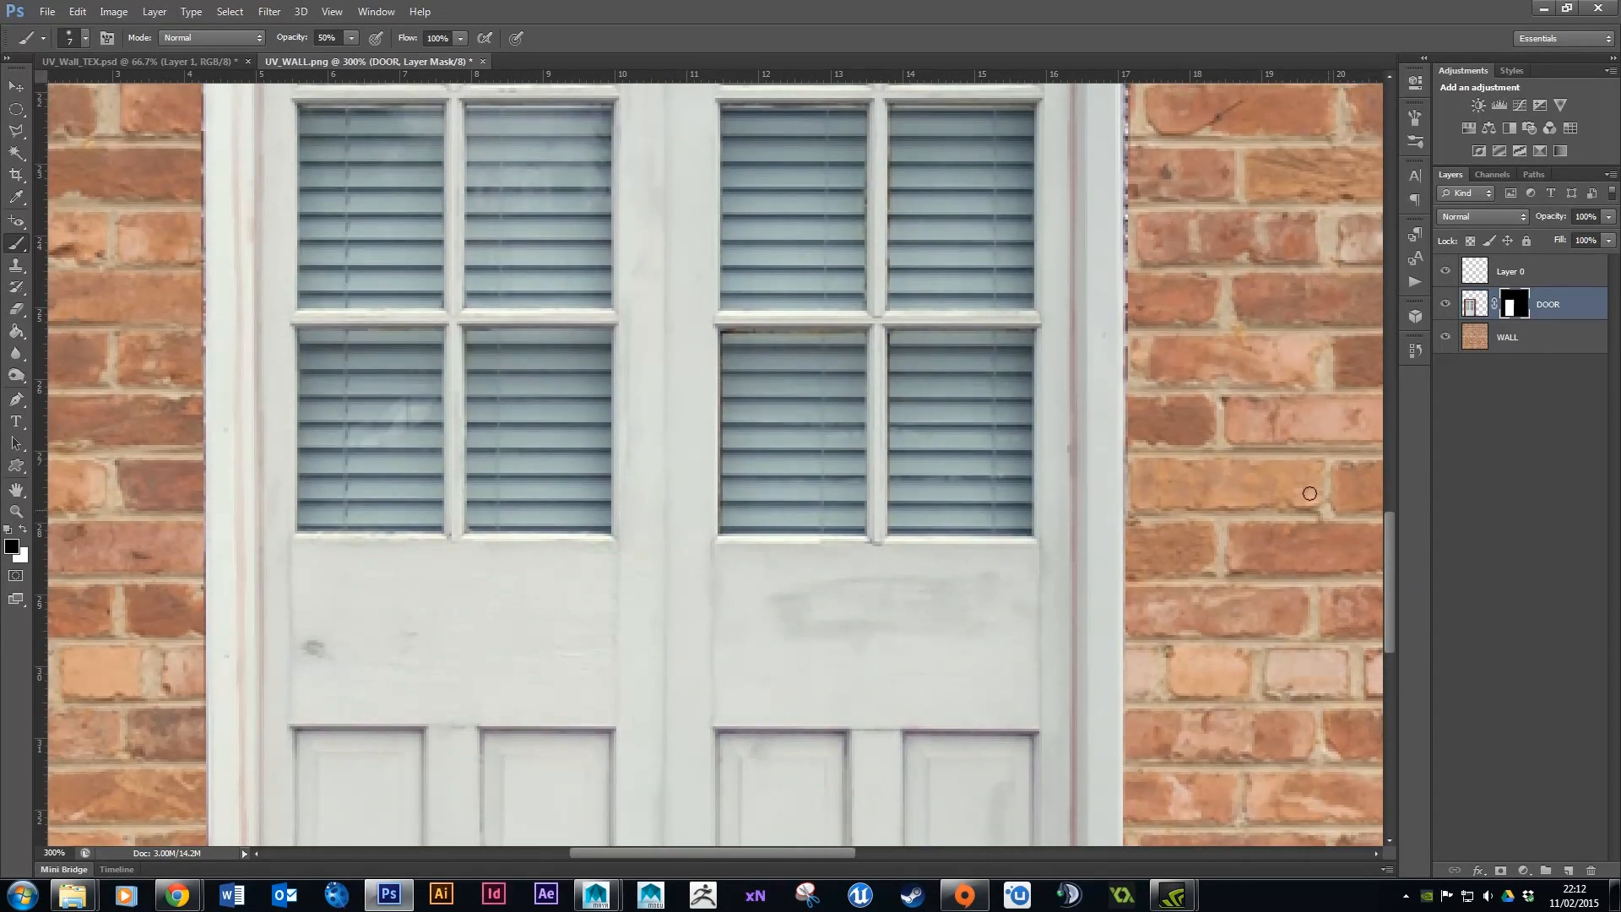
left_click_drag(1124, 414, 1125, 275)
left_click(351, 38)
left_click_drag(355, 61, 424, 64)
left_click(1127, 537)
Clean the door frame's top edge with a straight full-opacity black stroke on the DOOR mask up to the upper-left corner.
scroll(1224, 397, "up", 3)
left_click_drag(1389, 514, 1402, 380)
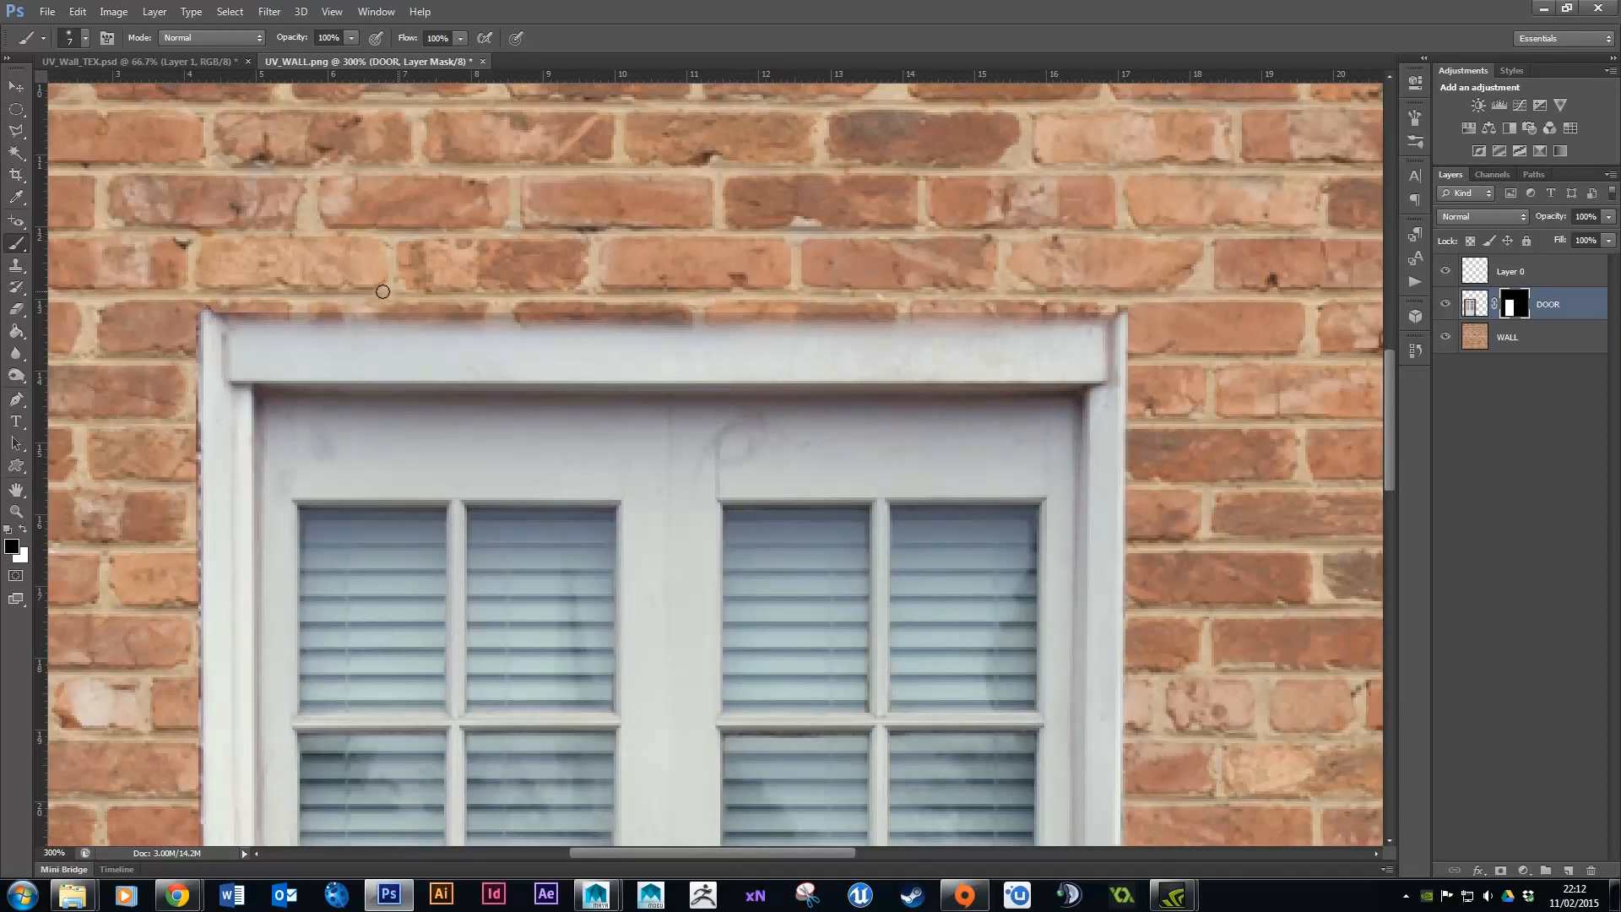
left_click(222, 310, "shift")
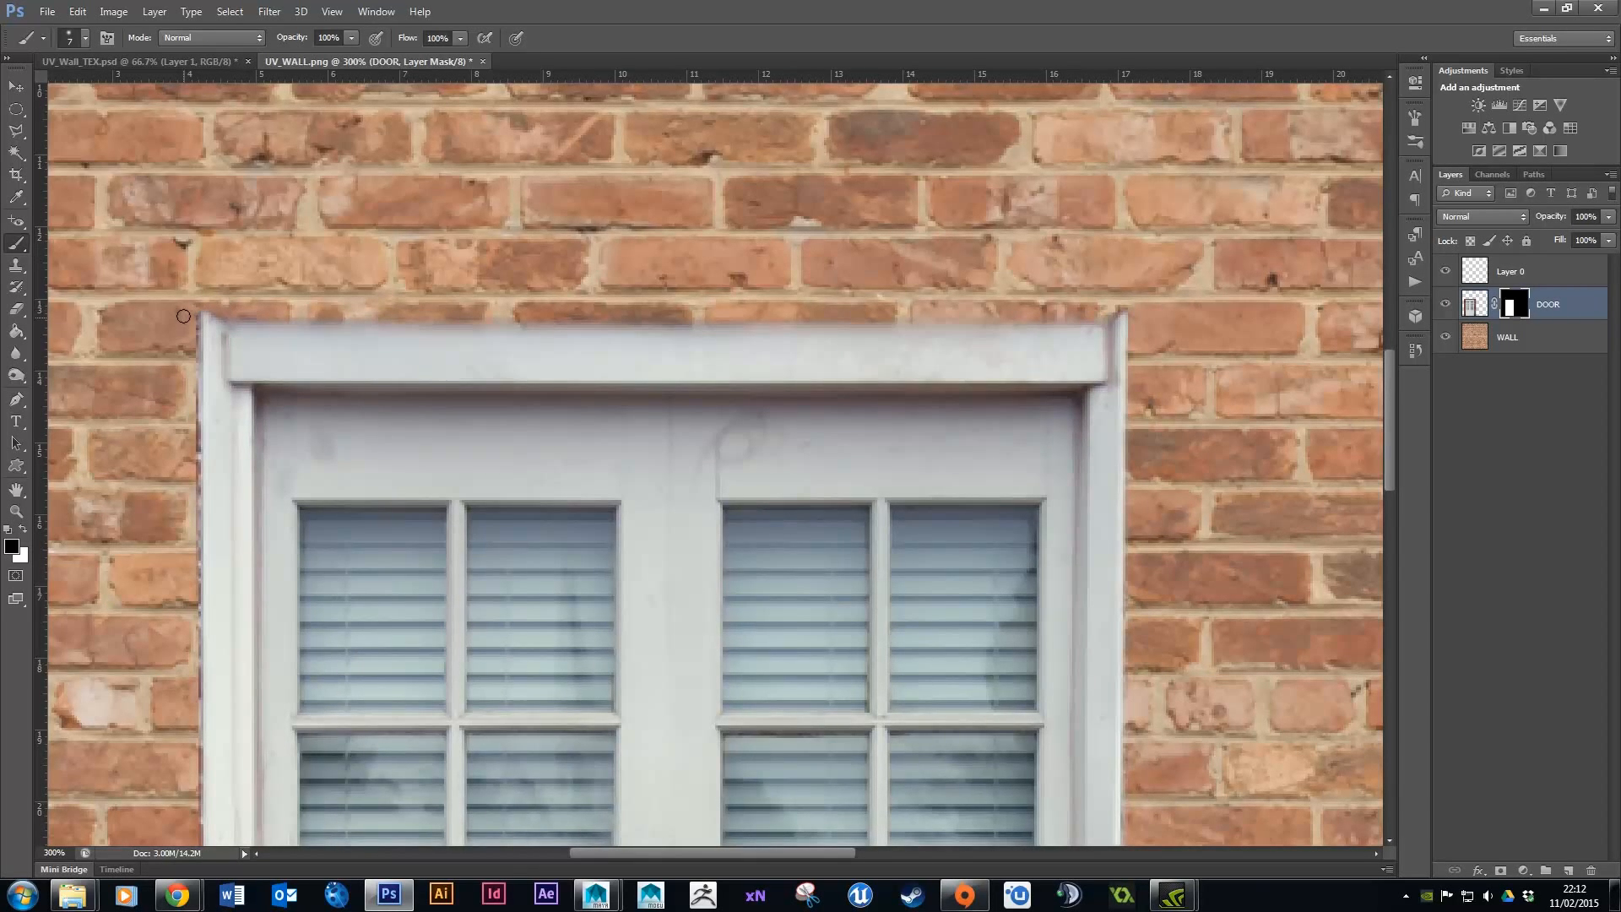
Mask out the fringe down the door frame's left edge with straight black brush strokes on the DOOR layer mask.
left_click(197, 800, "shift")
scroll(299, 545, "down", 3)
scroll(299, 544, "down", 3)
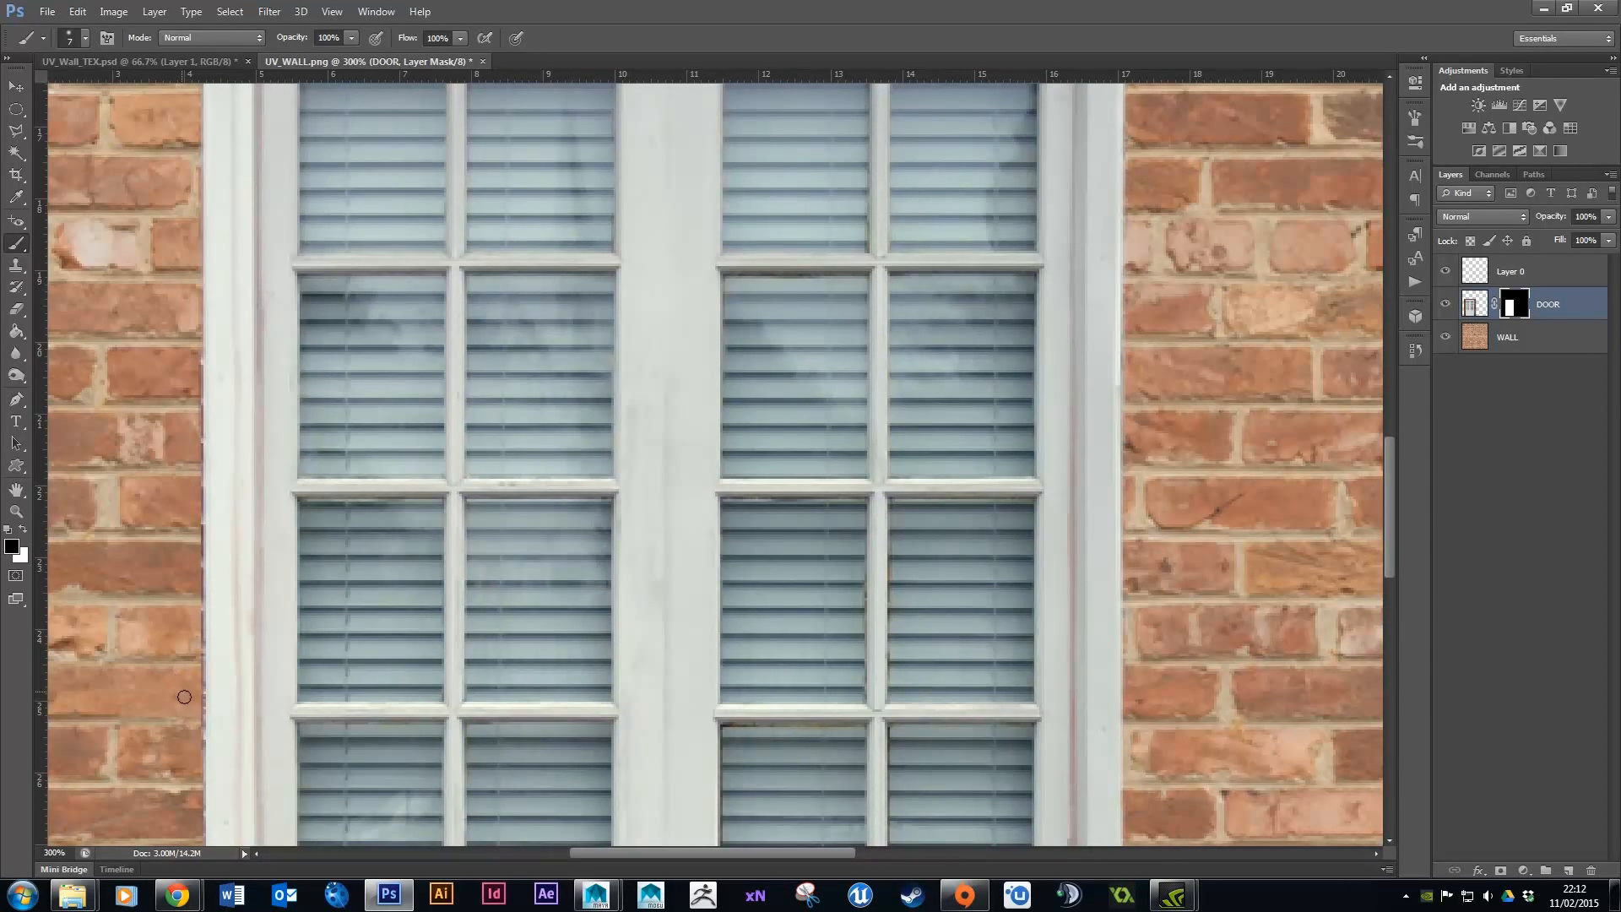
left_click(199, 817, "shift")
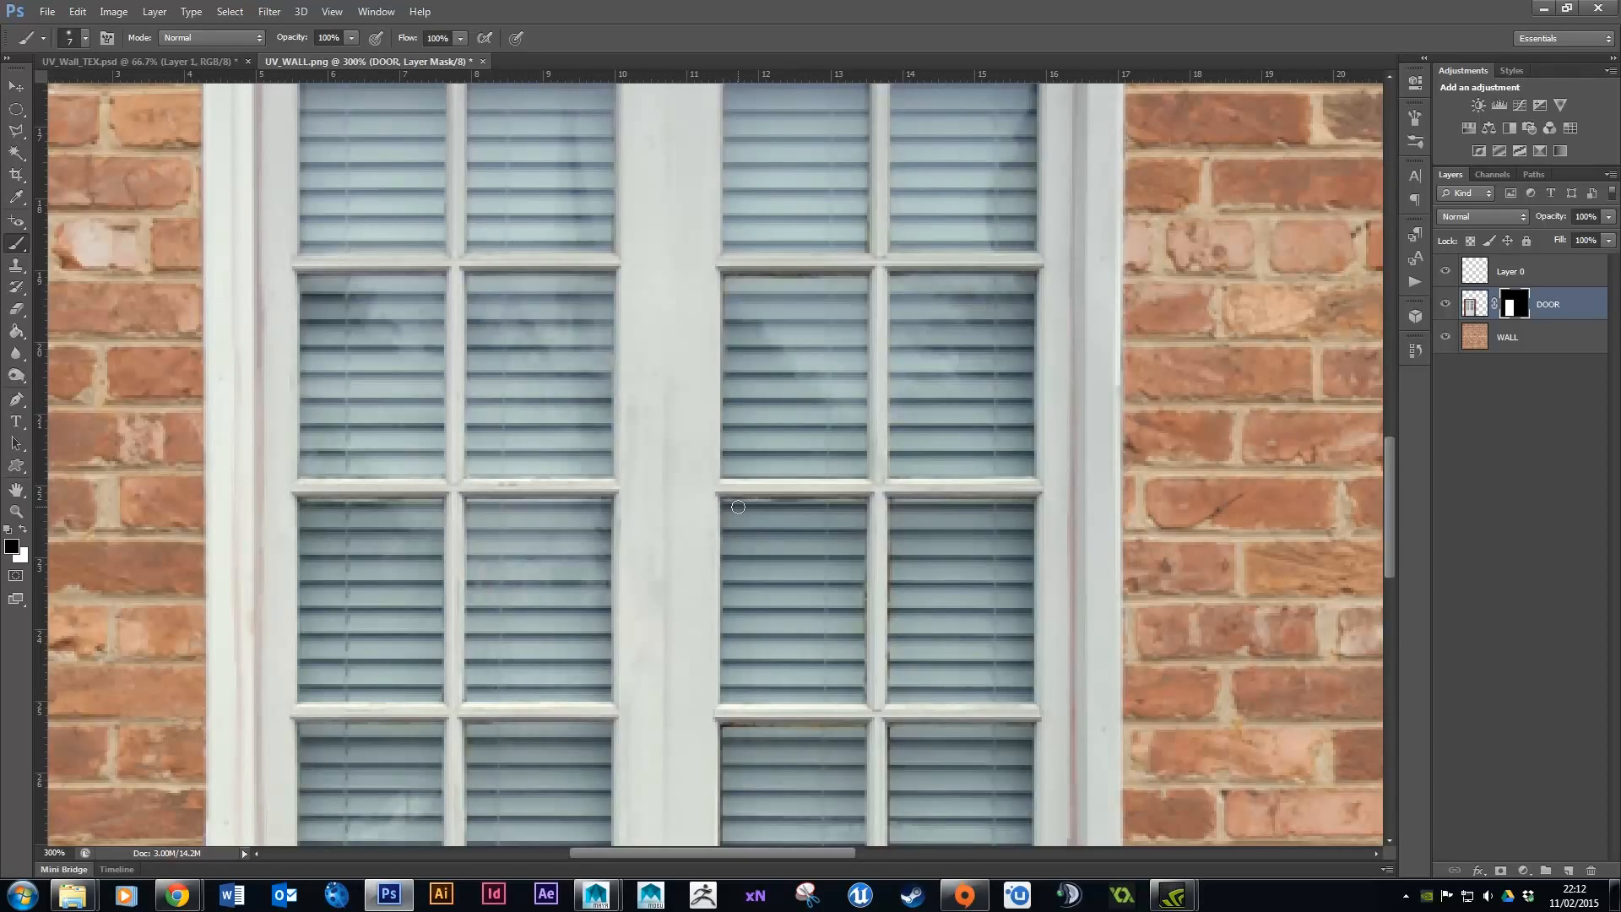
scroll(738, 506, "down", 5)
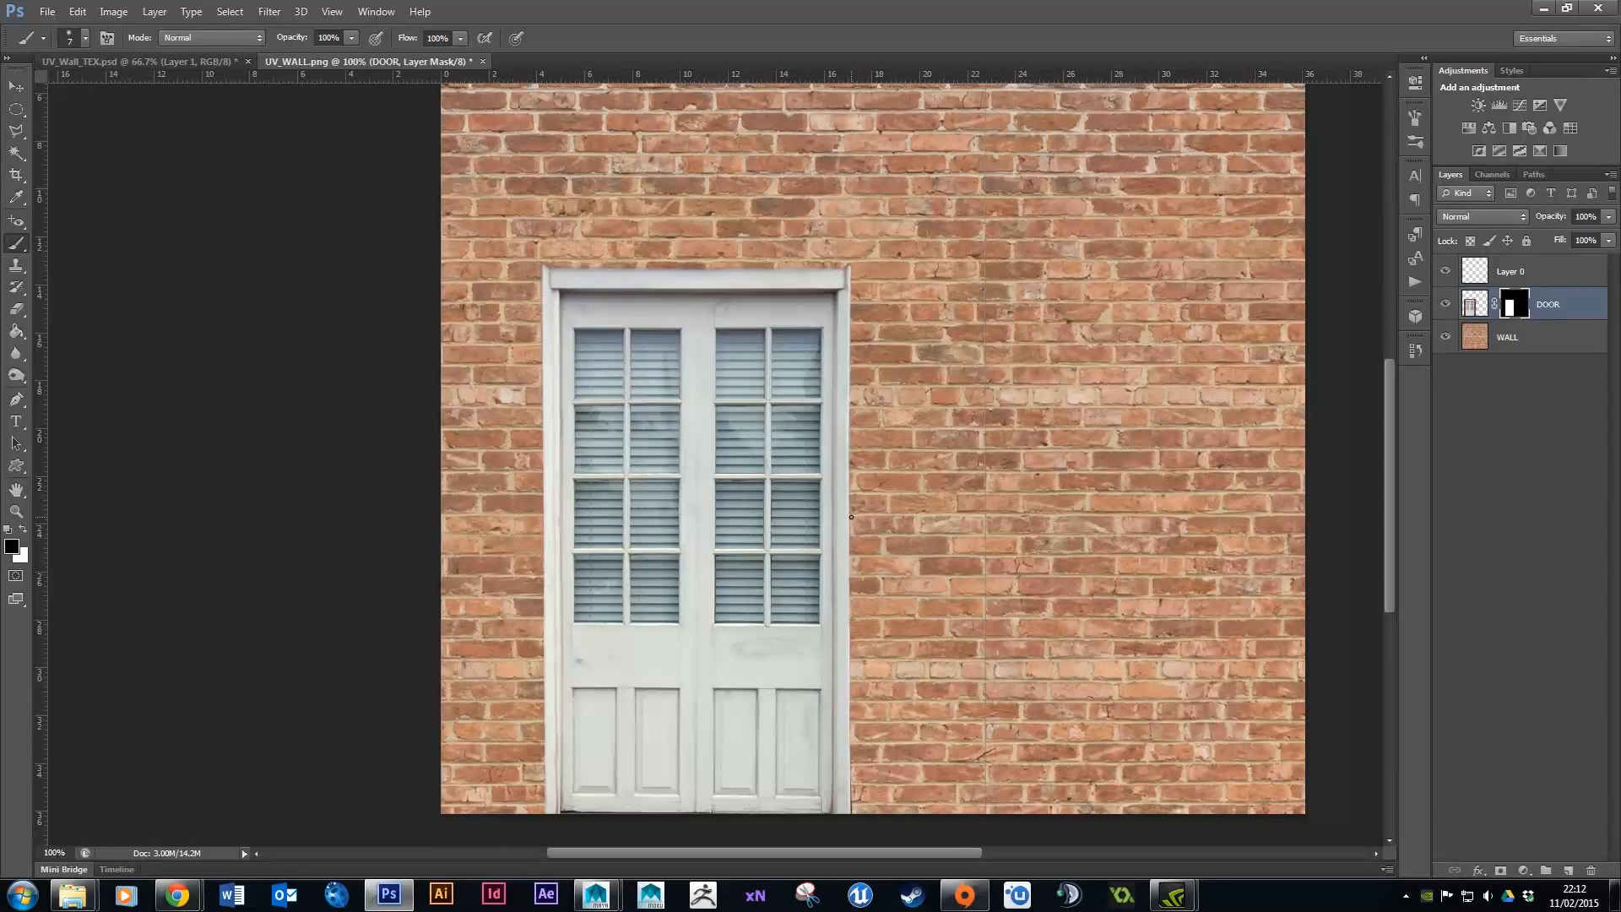
left_click(850, 515, "shift")
key("ctrl+minus")
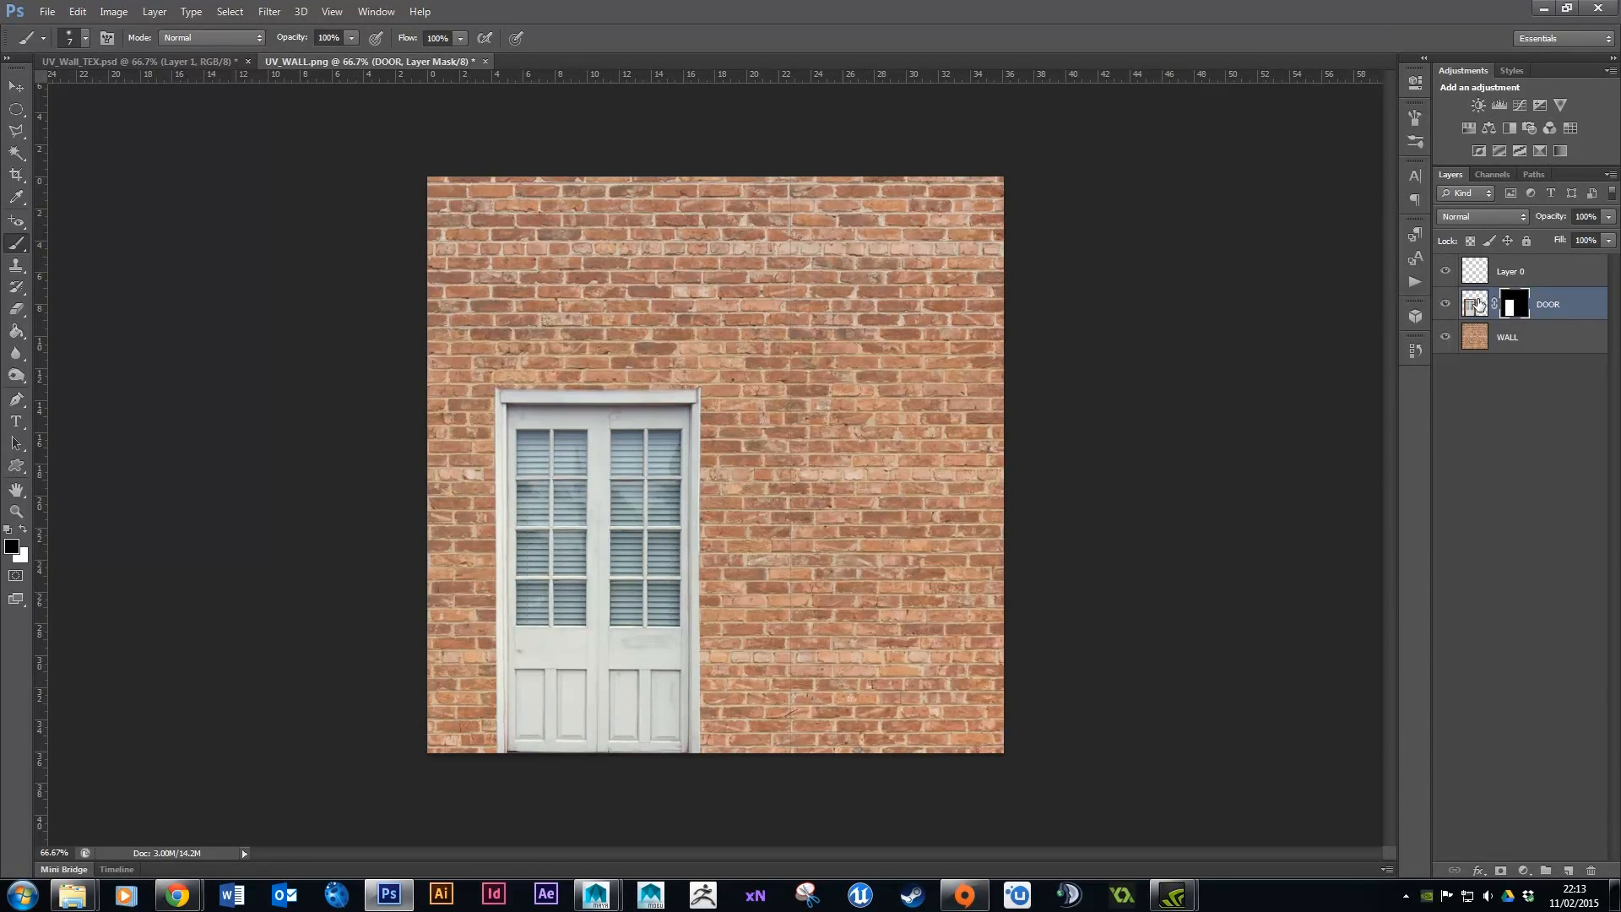
Apply Levels to the DOOR layer's image with black input 48, midtone 1.11 and white input 255.
left_click(1475, 306)
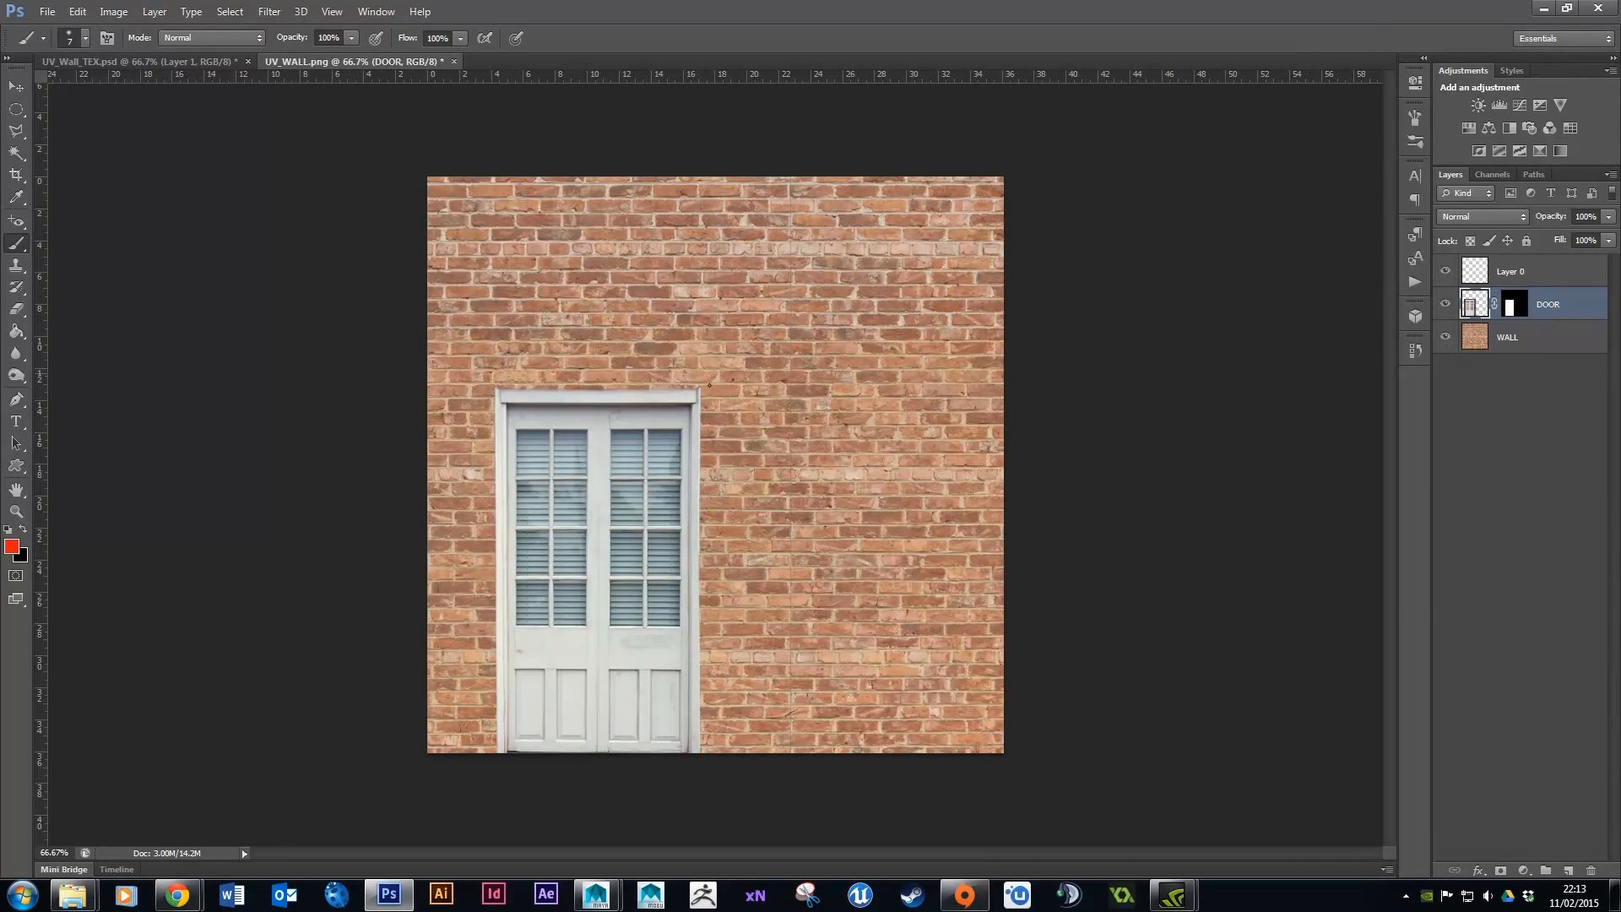
left_click(113, 11)
mouse_move(160, 58)
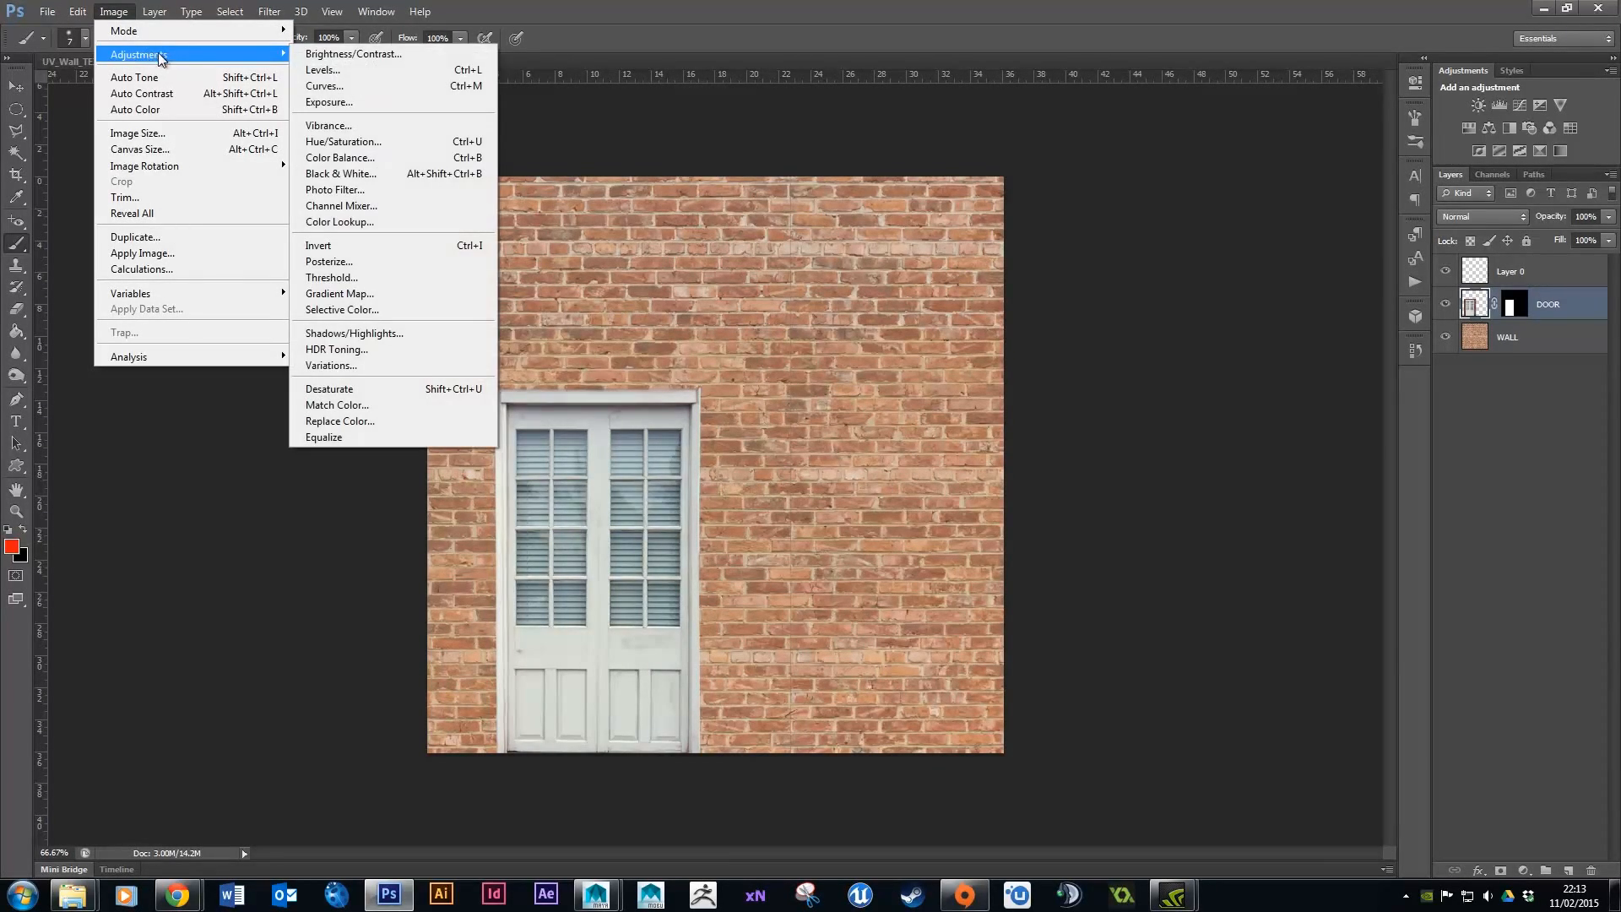
left_click(368, 70)
mouse_move(1180, 412)
left_mouse_down()
mouse_move(1195, 416)
mouse_move(1171, 419)
left_mouse_up()
mouse_move(1287, 414)
left_mouse_down()
mouse_move(1269, 413)
mouse_move(1288, 415)
left_mouse_up()
left_click_drag(1072, 412, 1113, 417)
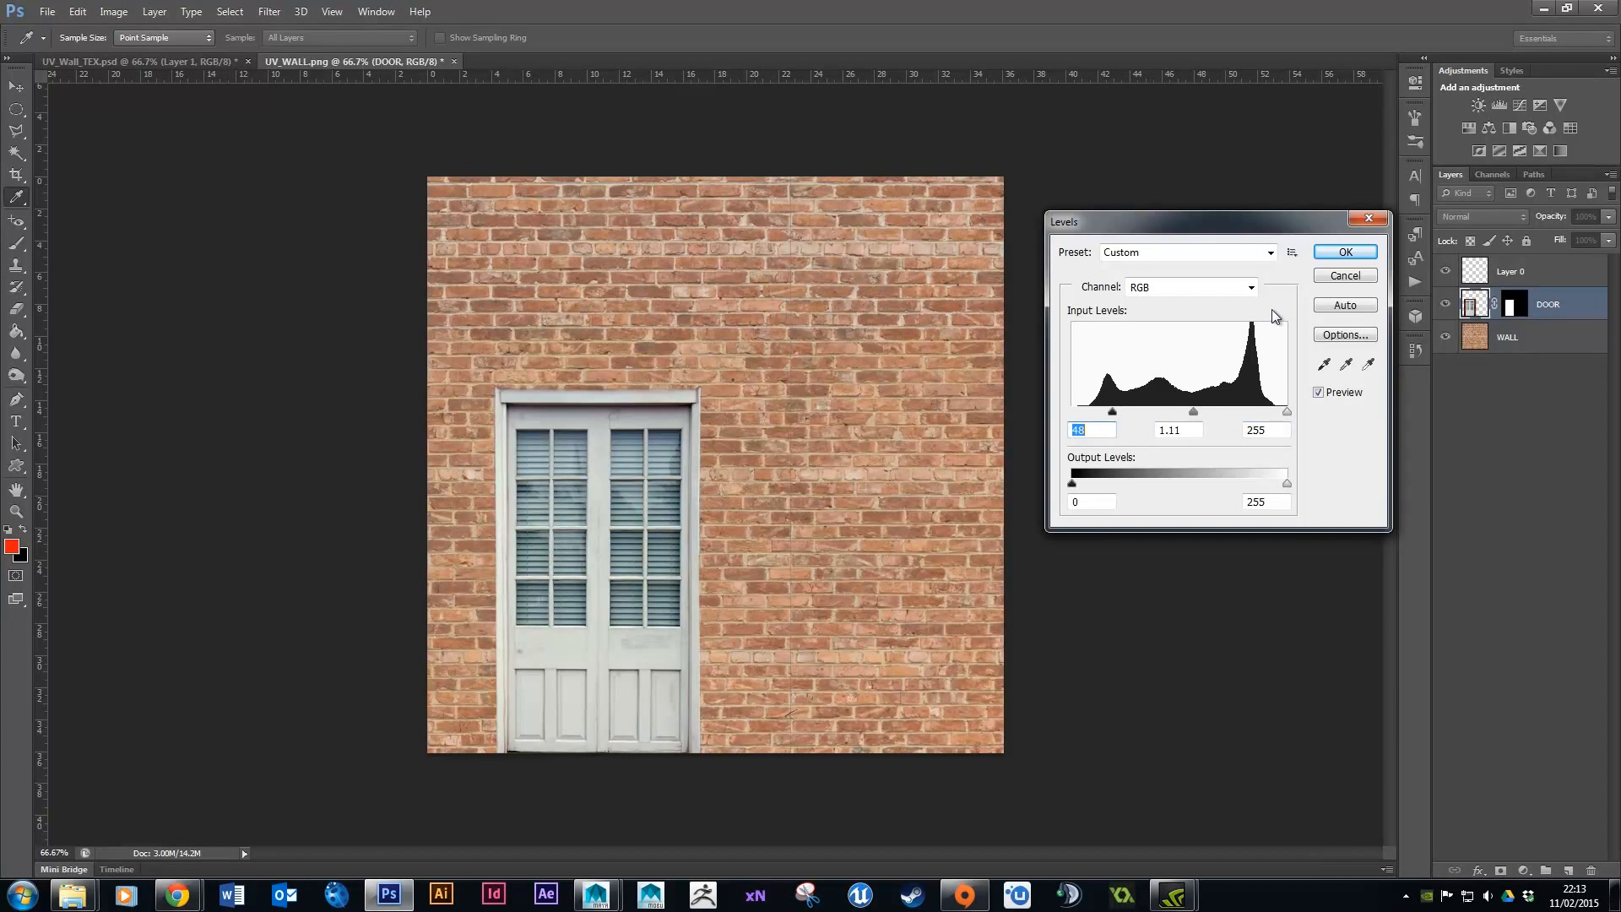
left_click(1345, 251)
Darken the WALL layer's bricks with a Levels adjustment, setting the midtone input to 0.68.
left_click(1473, 338)
left_click(113, 11)
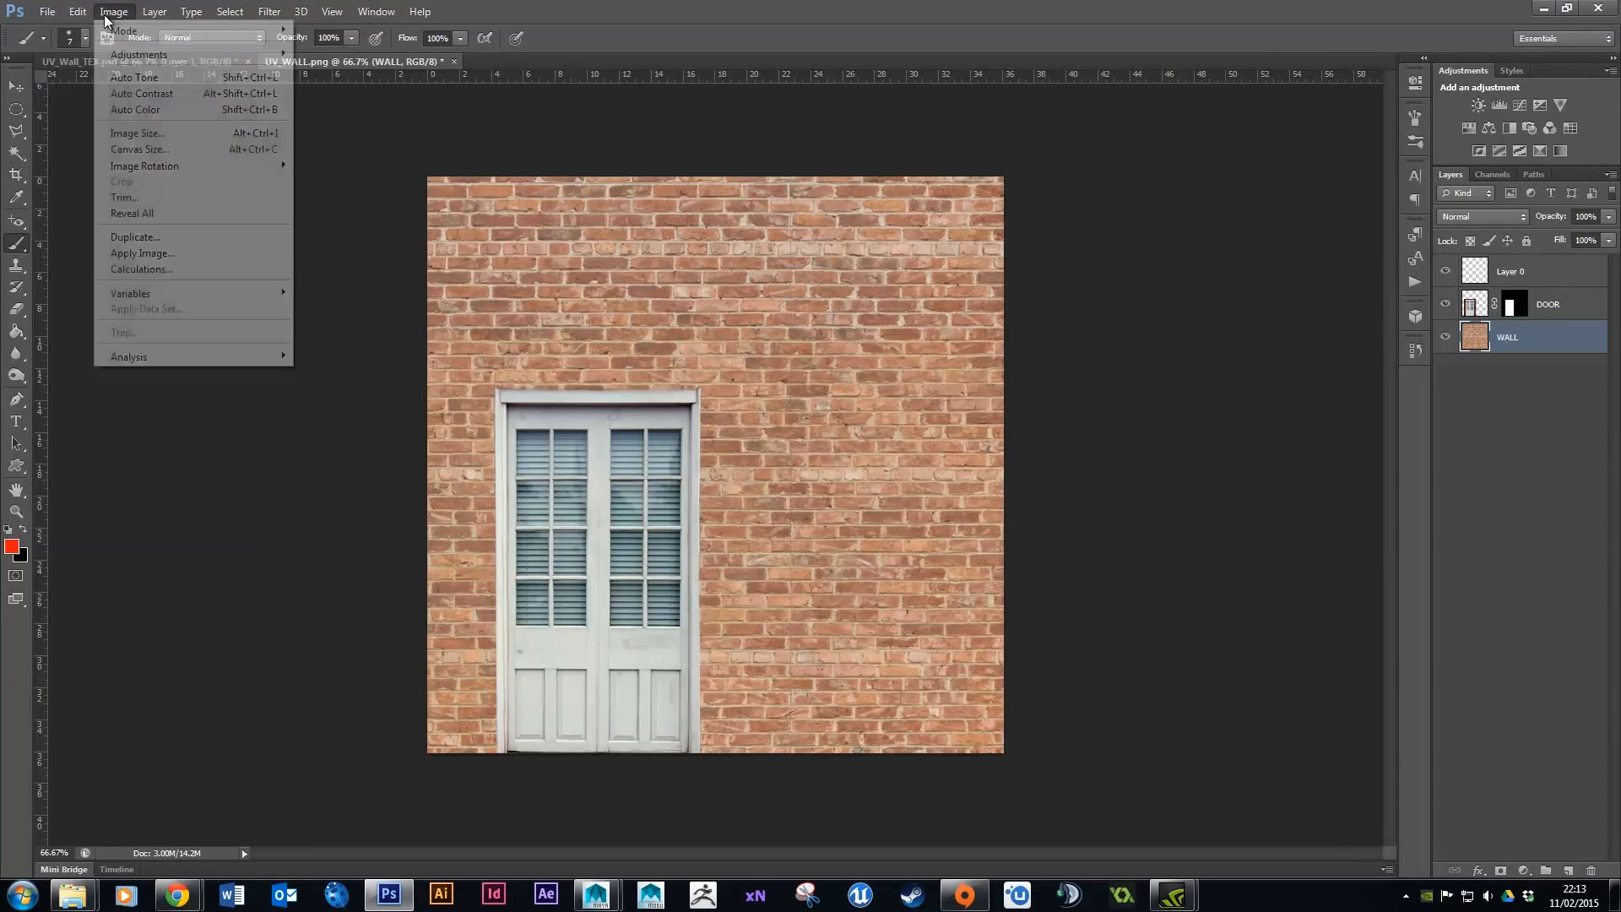
mouse_move(215, 56)
left_click(336, 71)
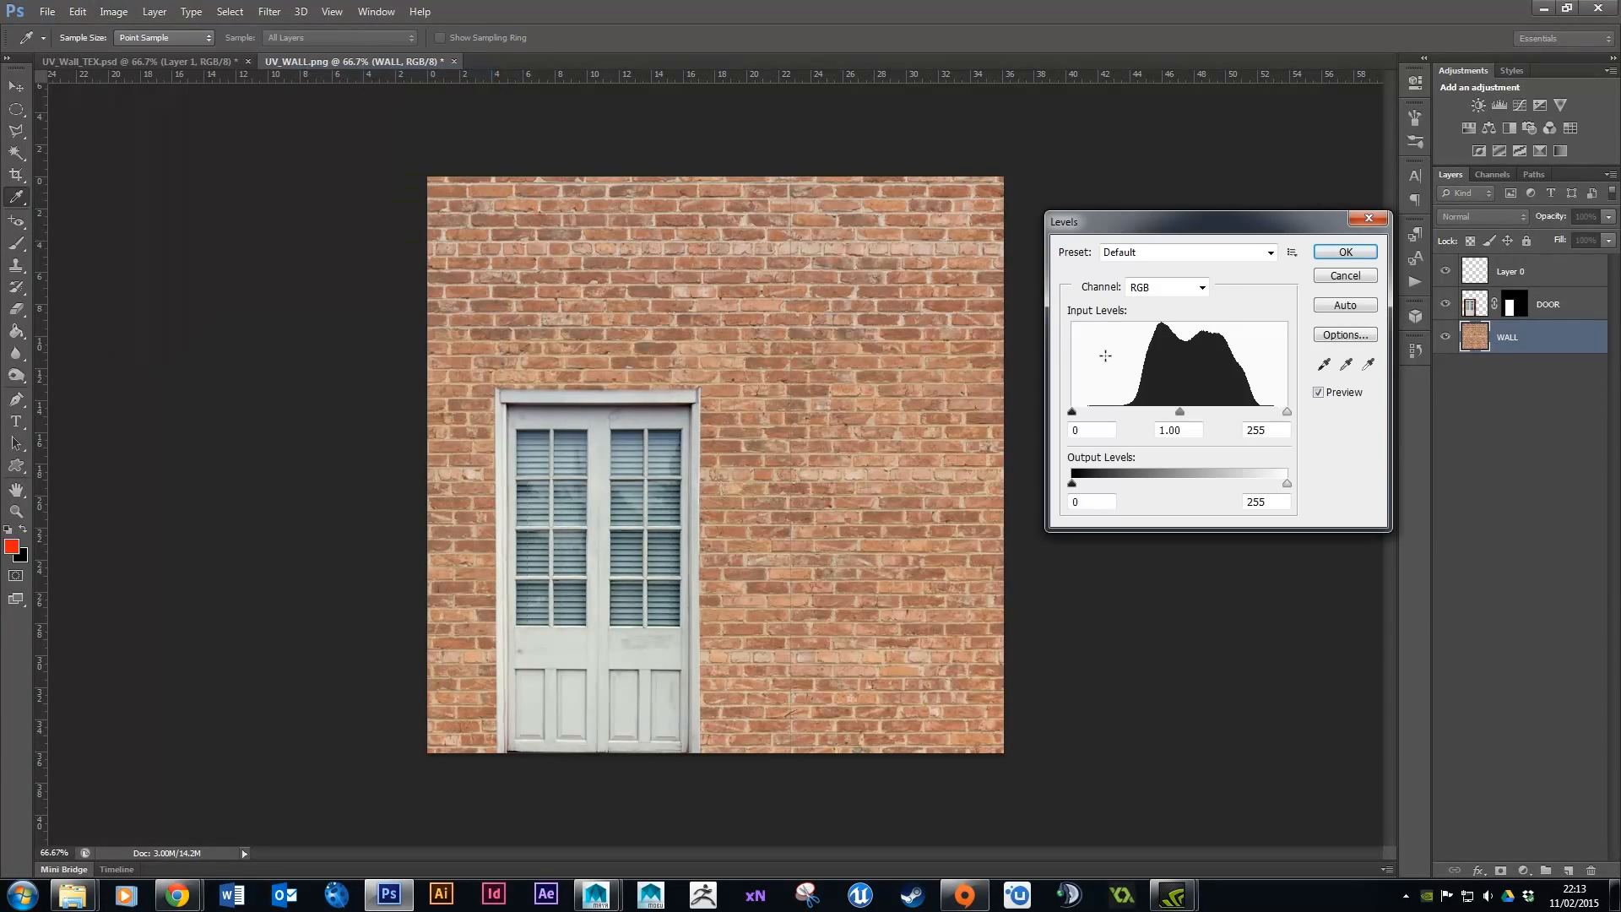
left_click_drag(1180, 417, 1209, 422)
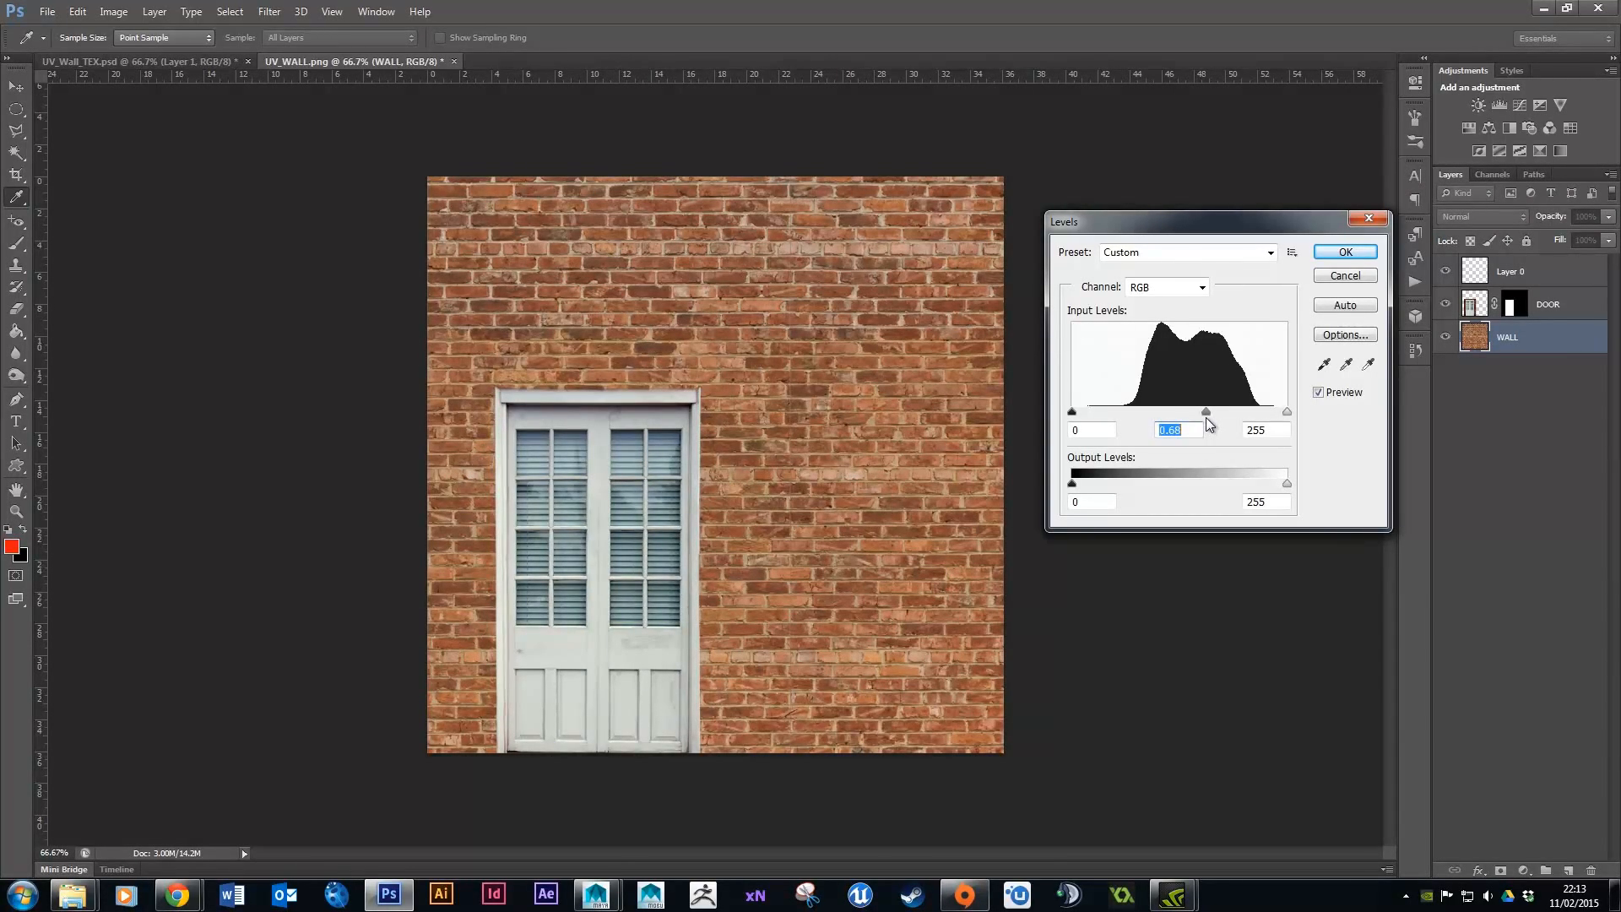
left_click(1351, 253)
key("b")
Save the layered document as UV_WALL in Photoshop PSD format with Maximize Compatibility on.
left_click(1467, 304)
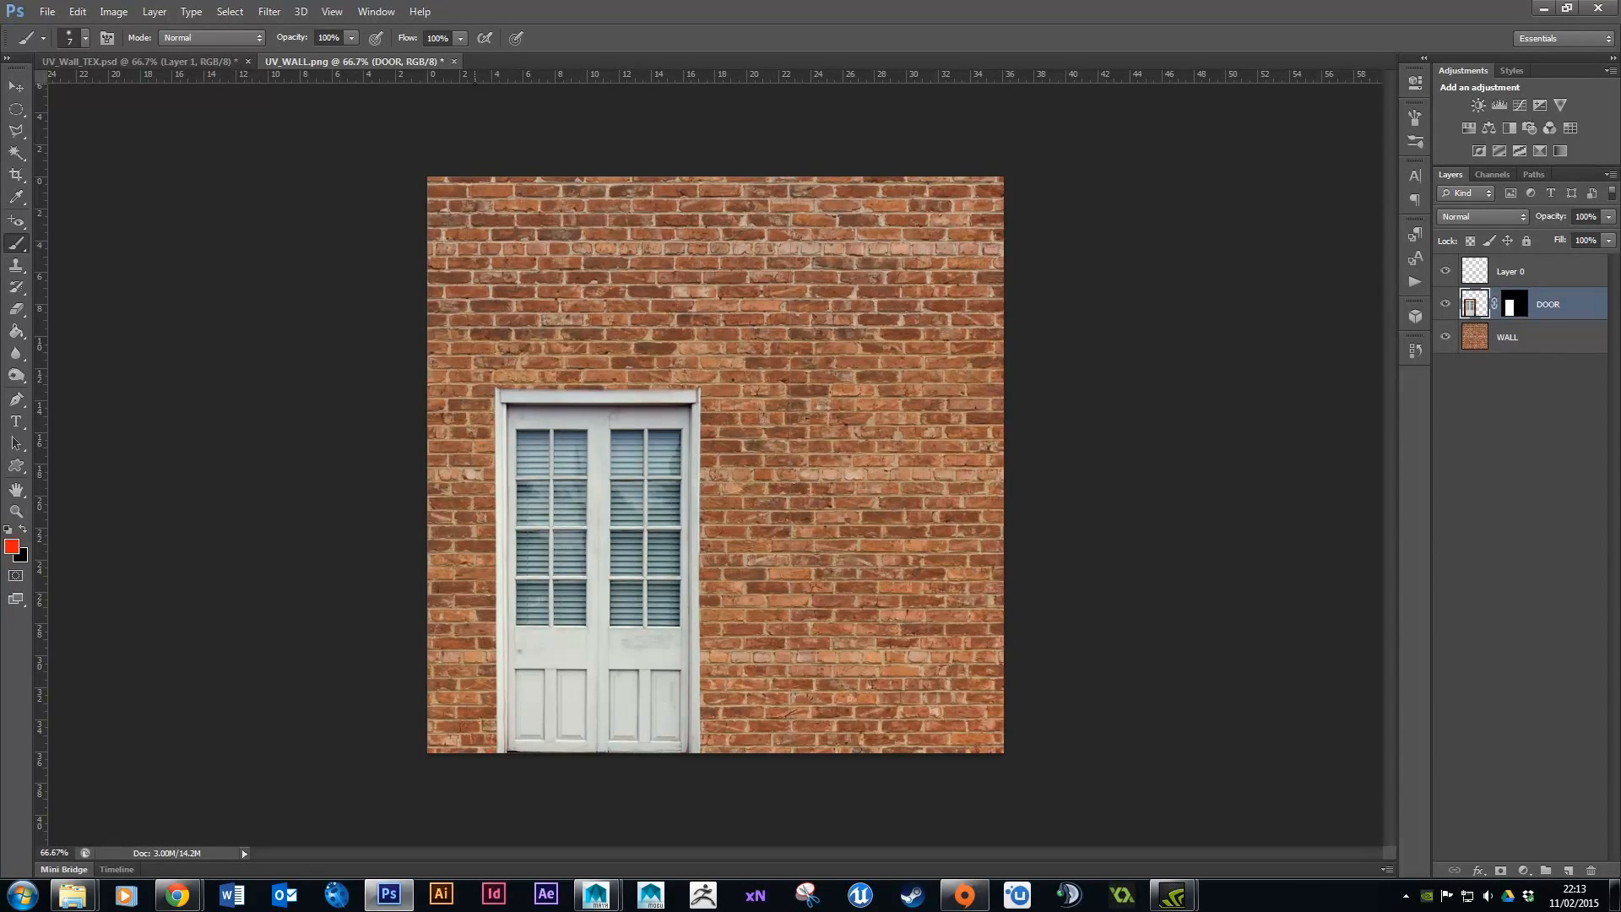
left_click(47, 11)
left_click(189, 218)
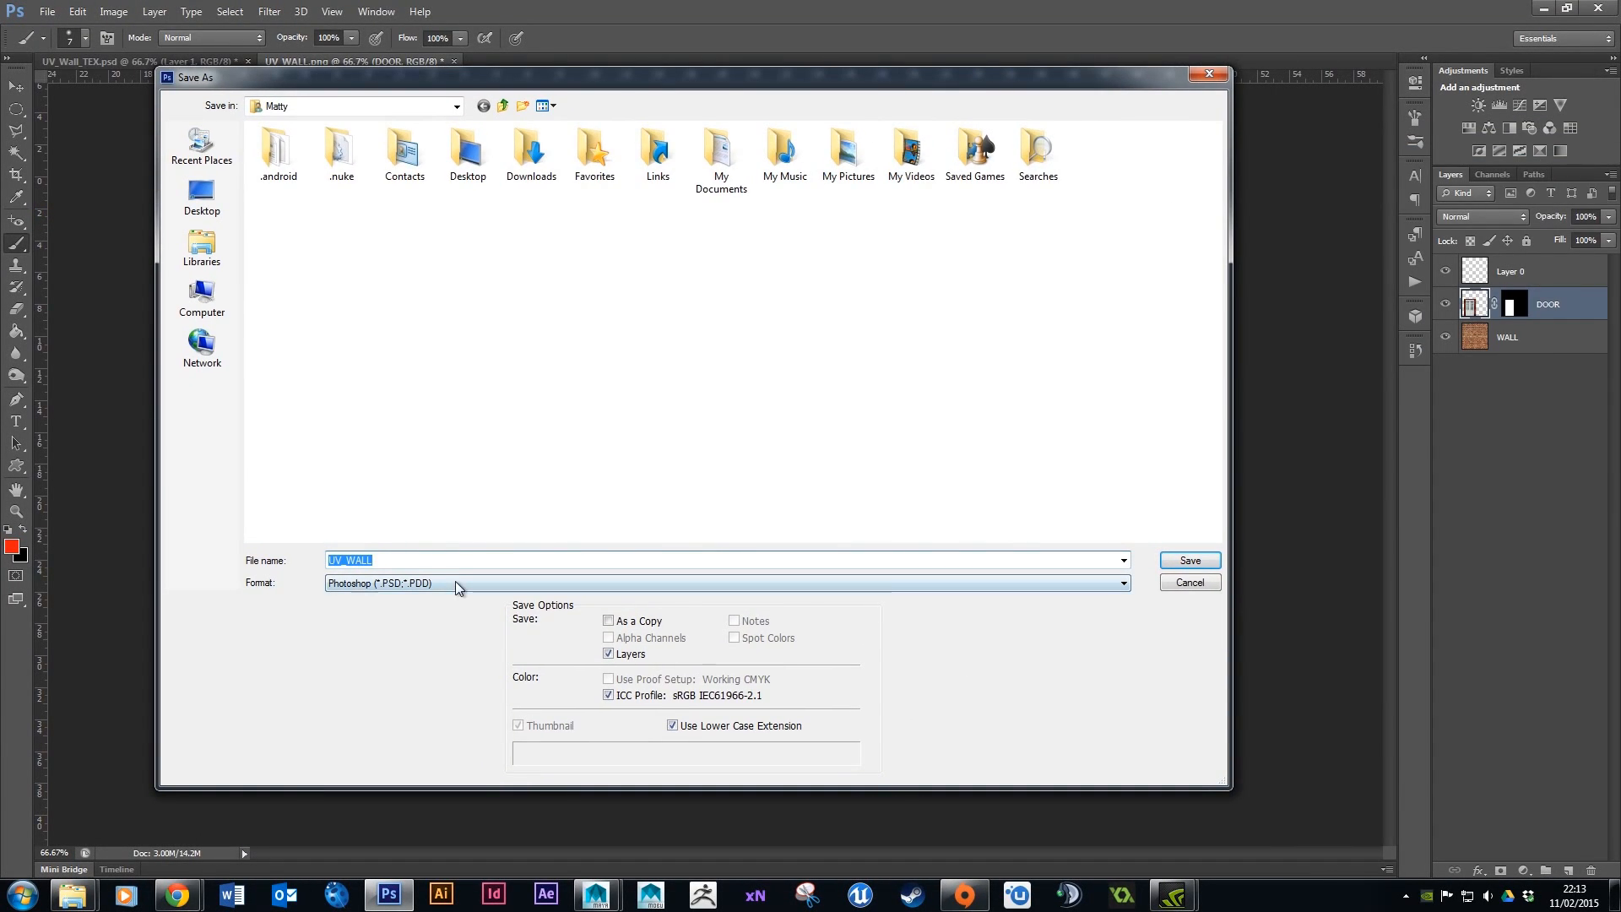
left_click(391, 563)
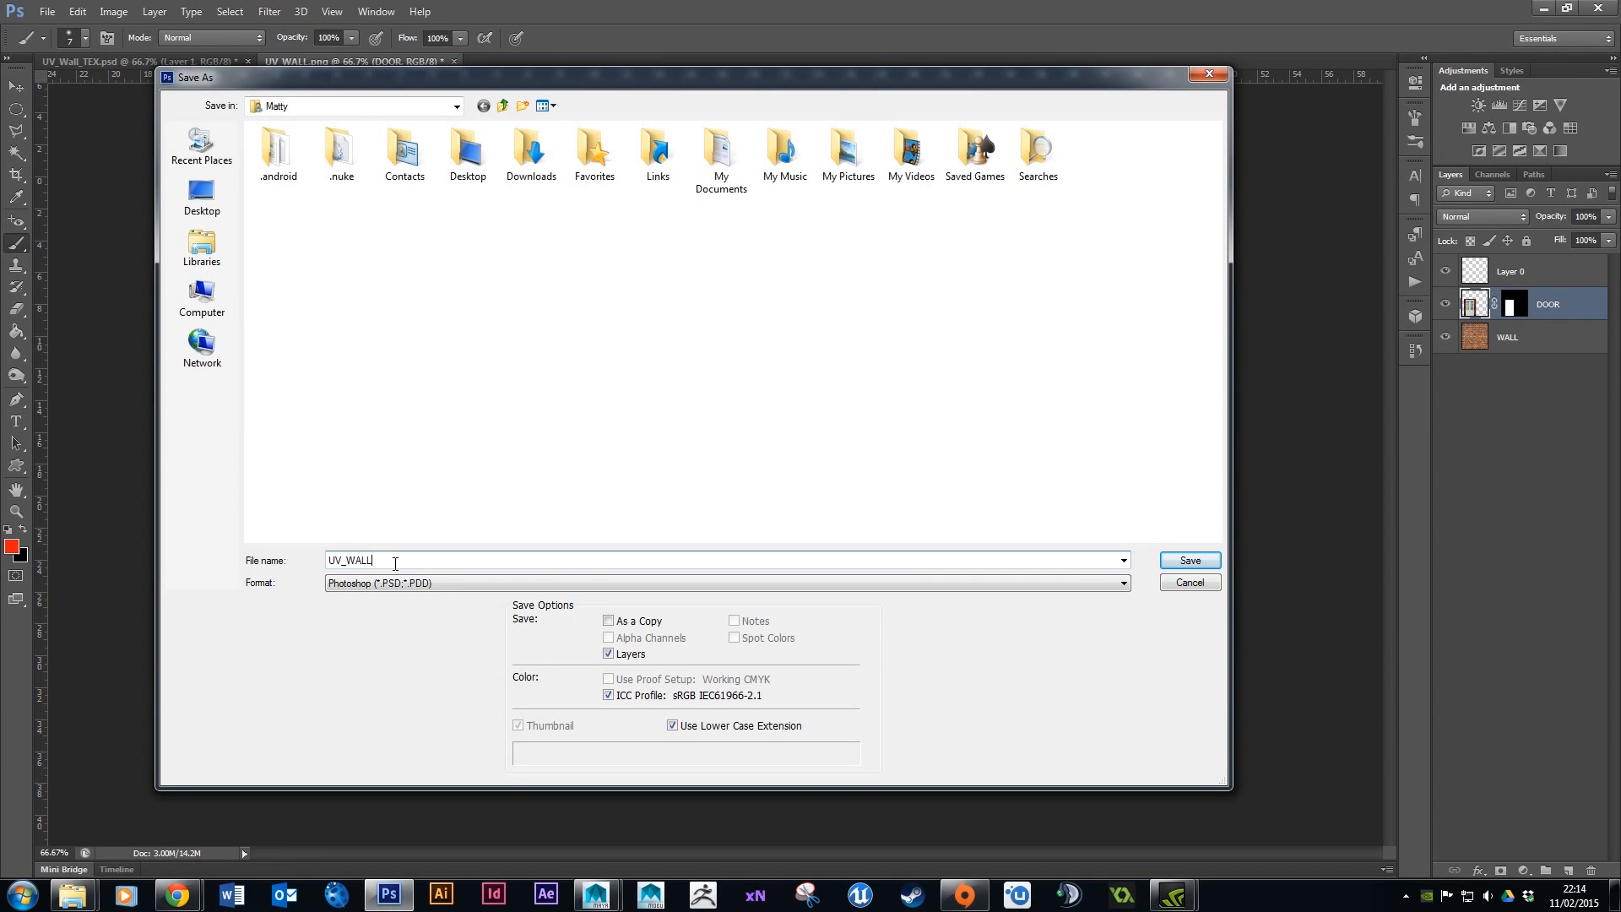
key("Return")
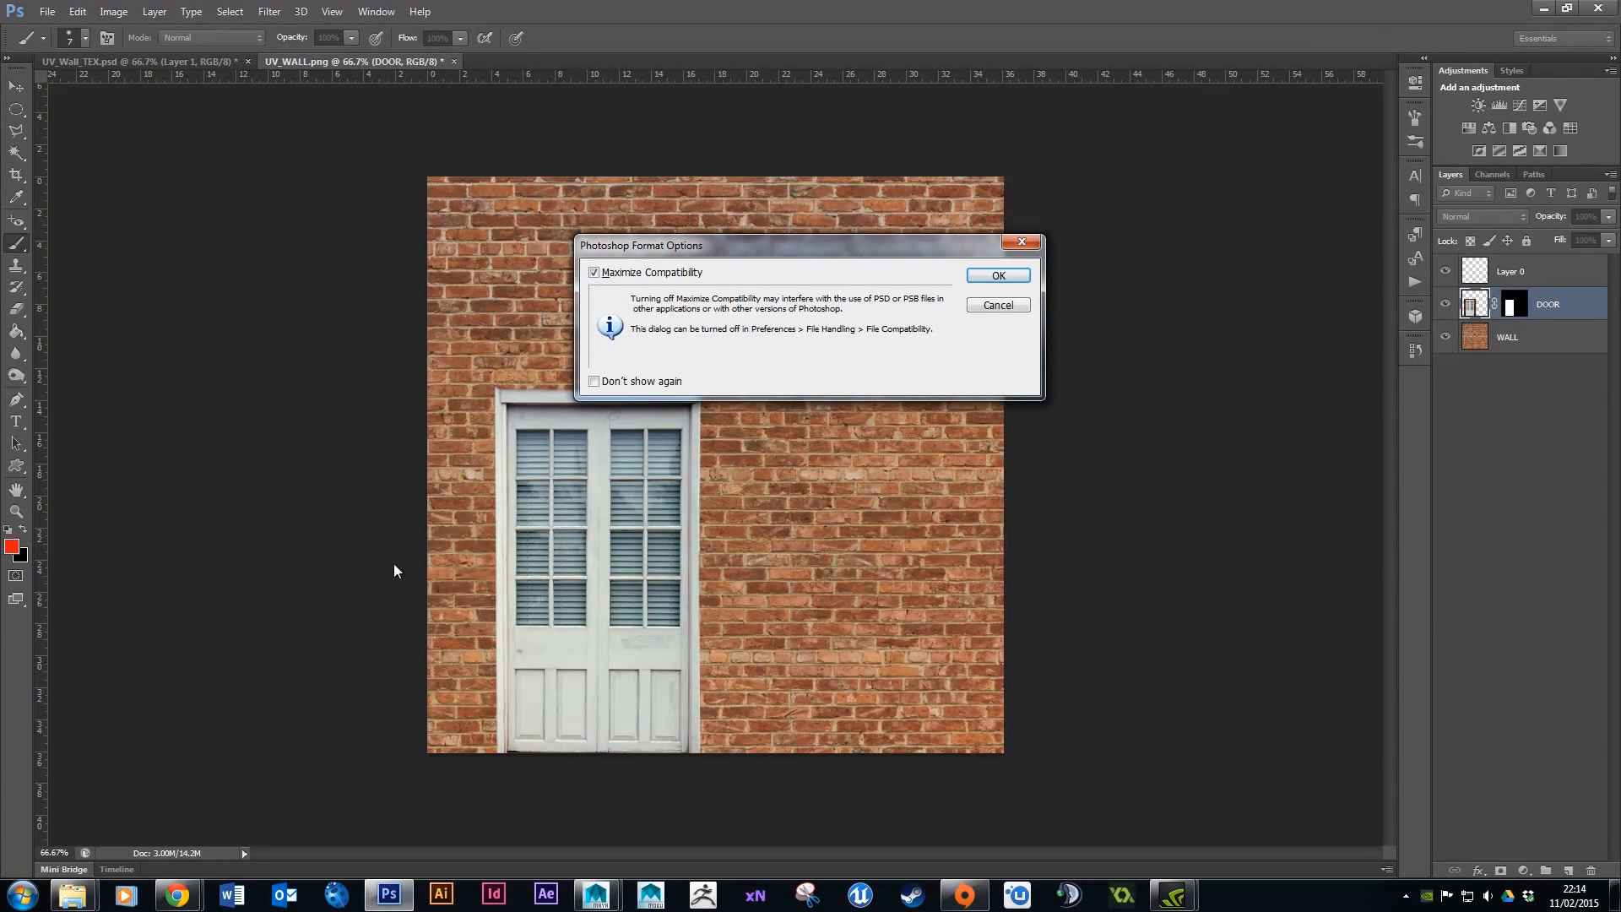
key("Return")
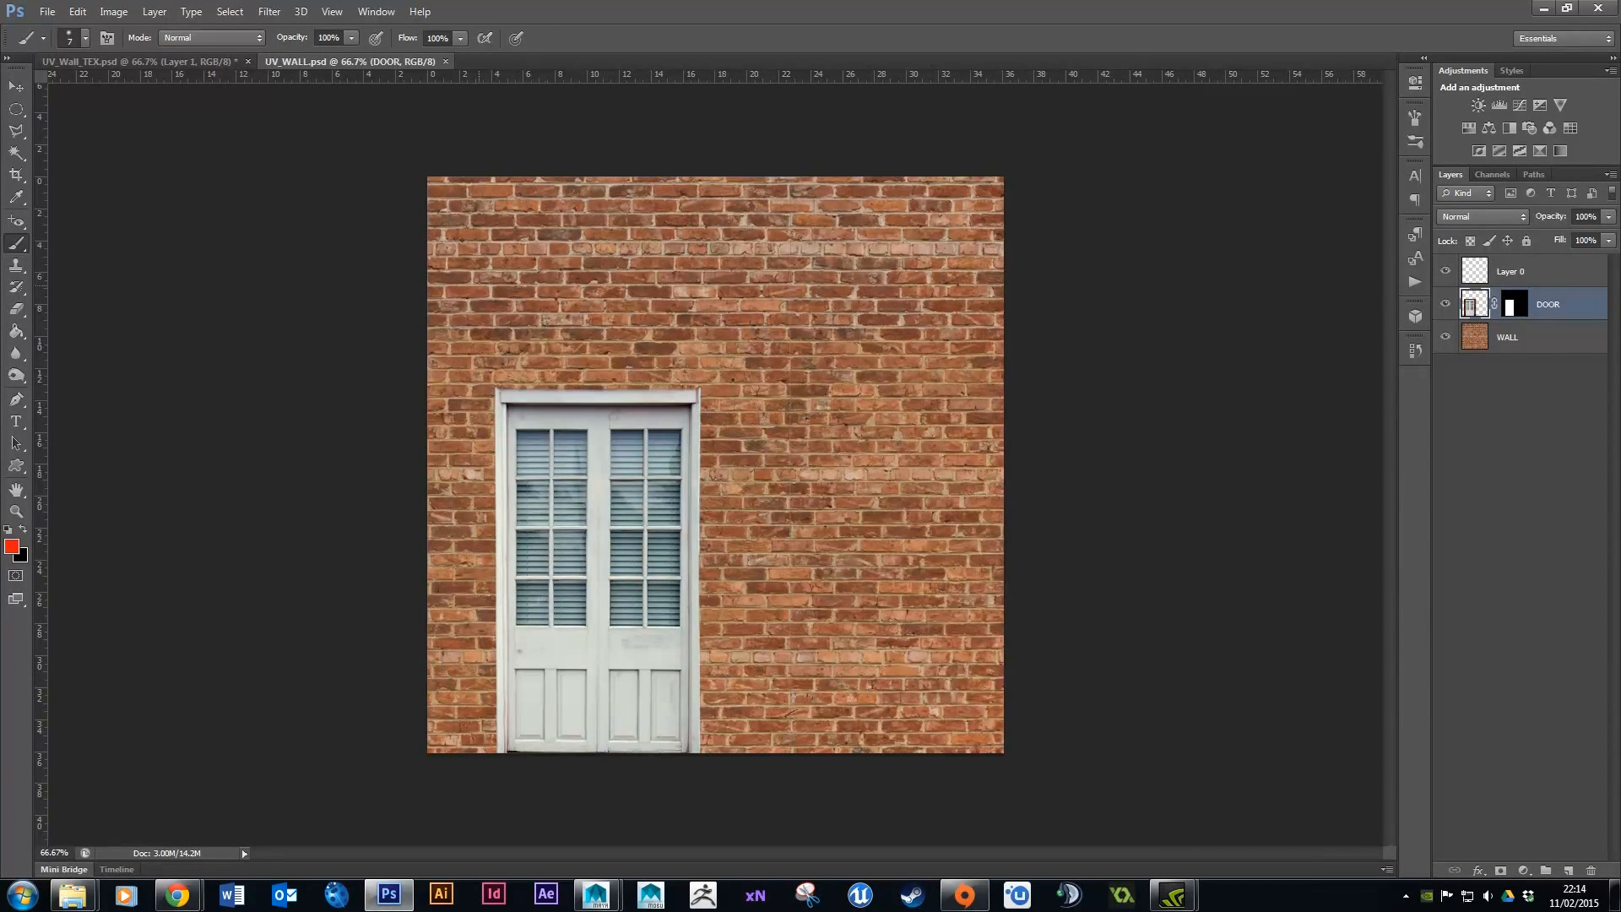
Save a PNG copy of the texture as UV_WALL_TEX.png with Smallest / Slow compression and no interlacing.
left_click(48, 11)
left_click(114, 215)
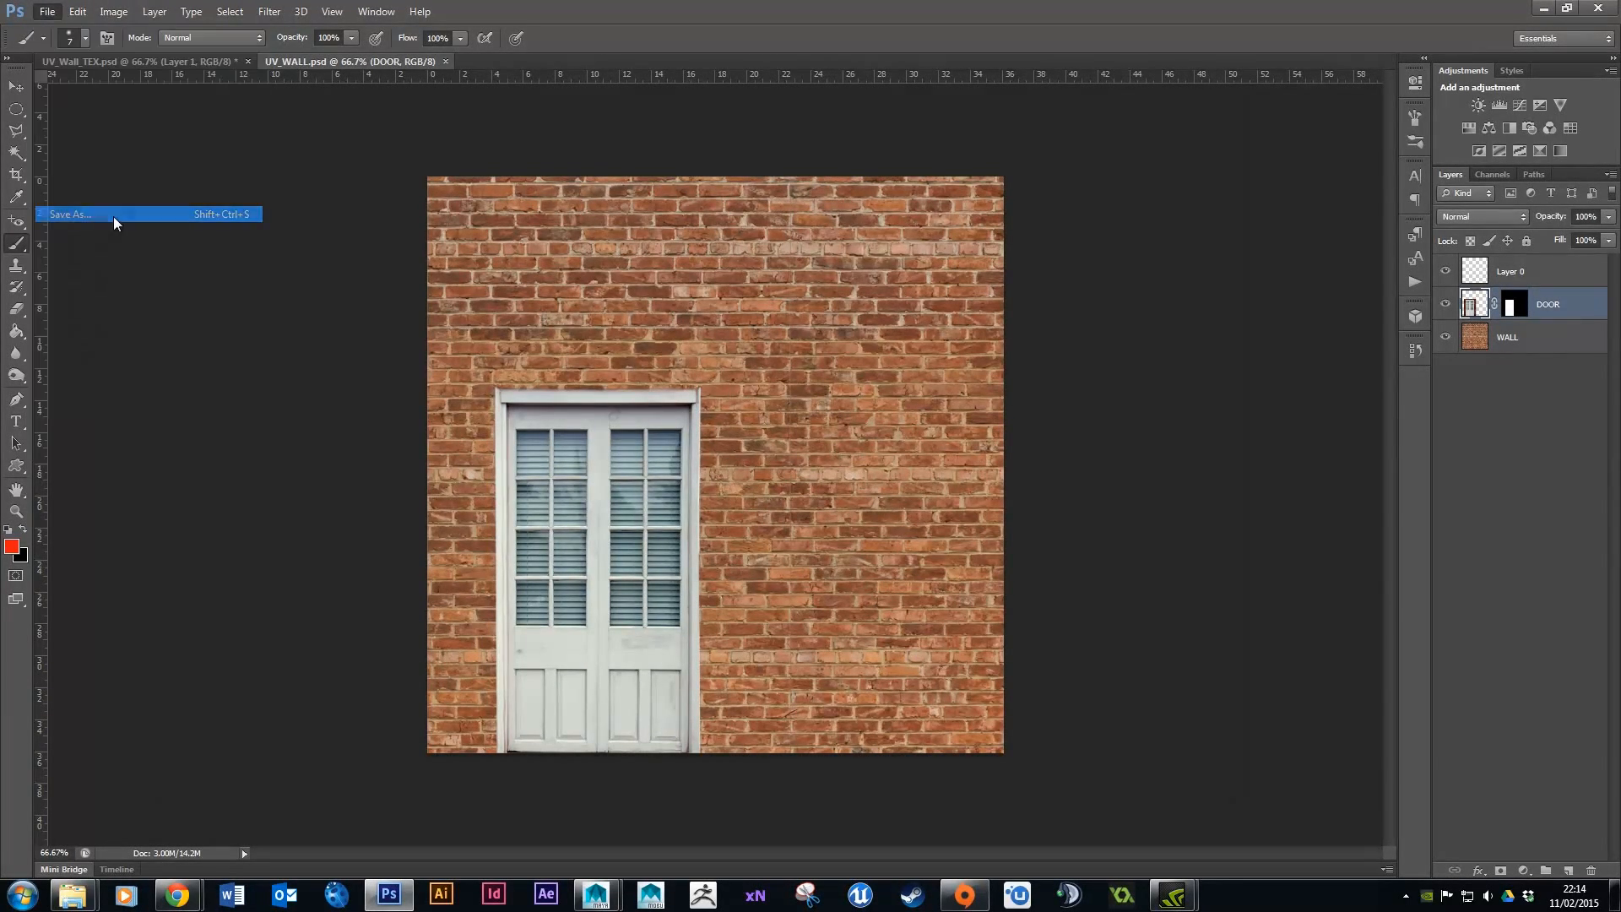
left_click(517, 583)
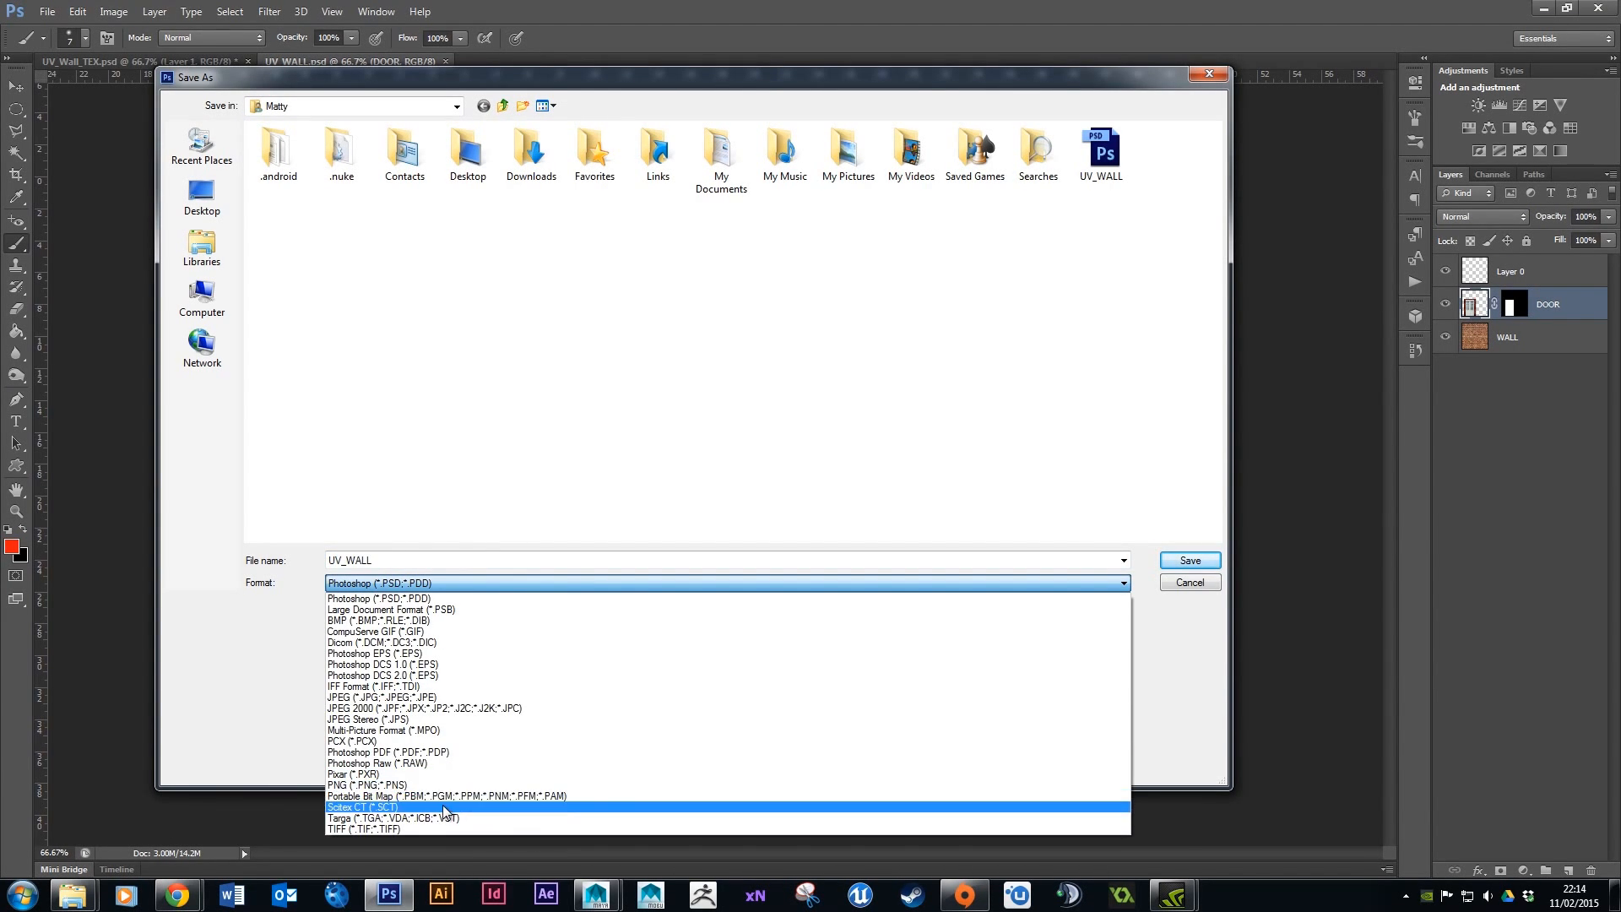
left_click(351, 785)
double_click(374, 562)
left_click(374, 562)
type("_TEX.png")
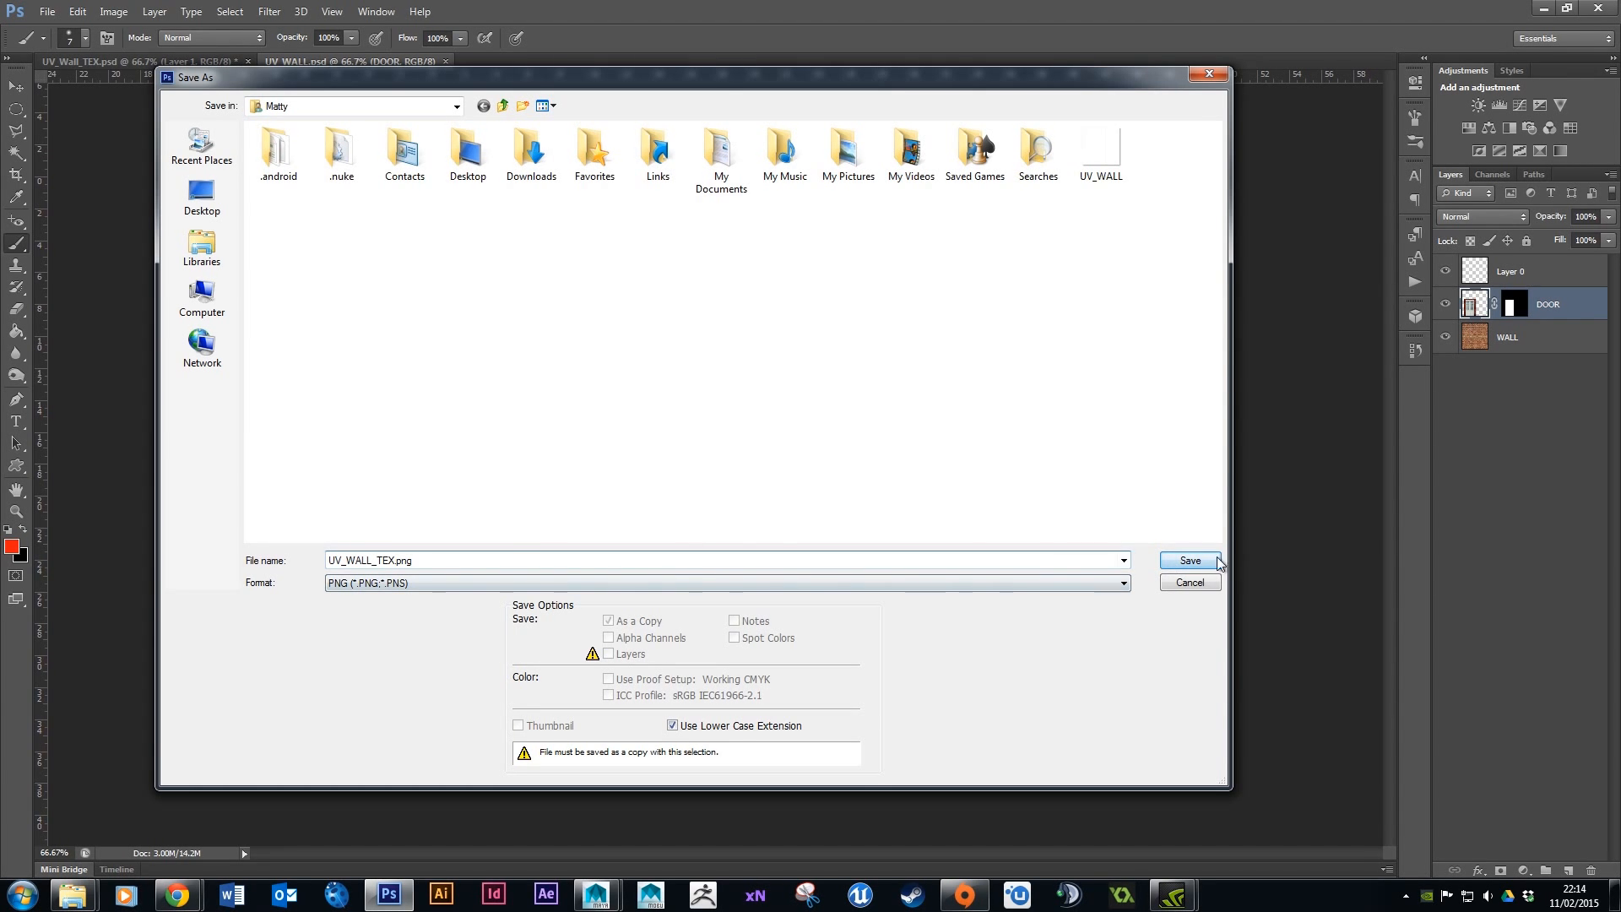
left_click(1190, 561)
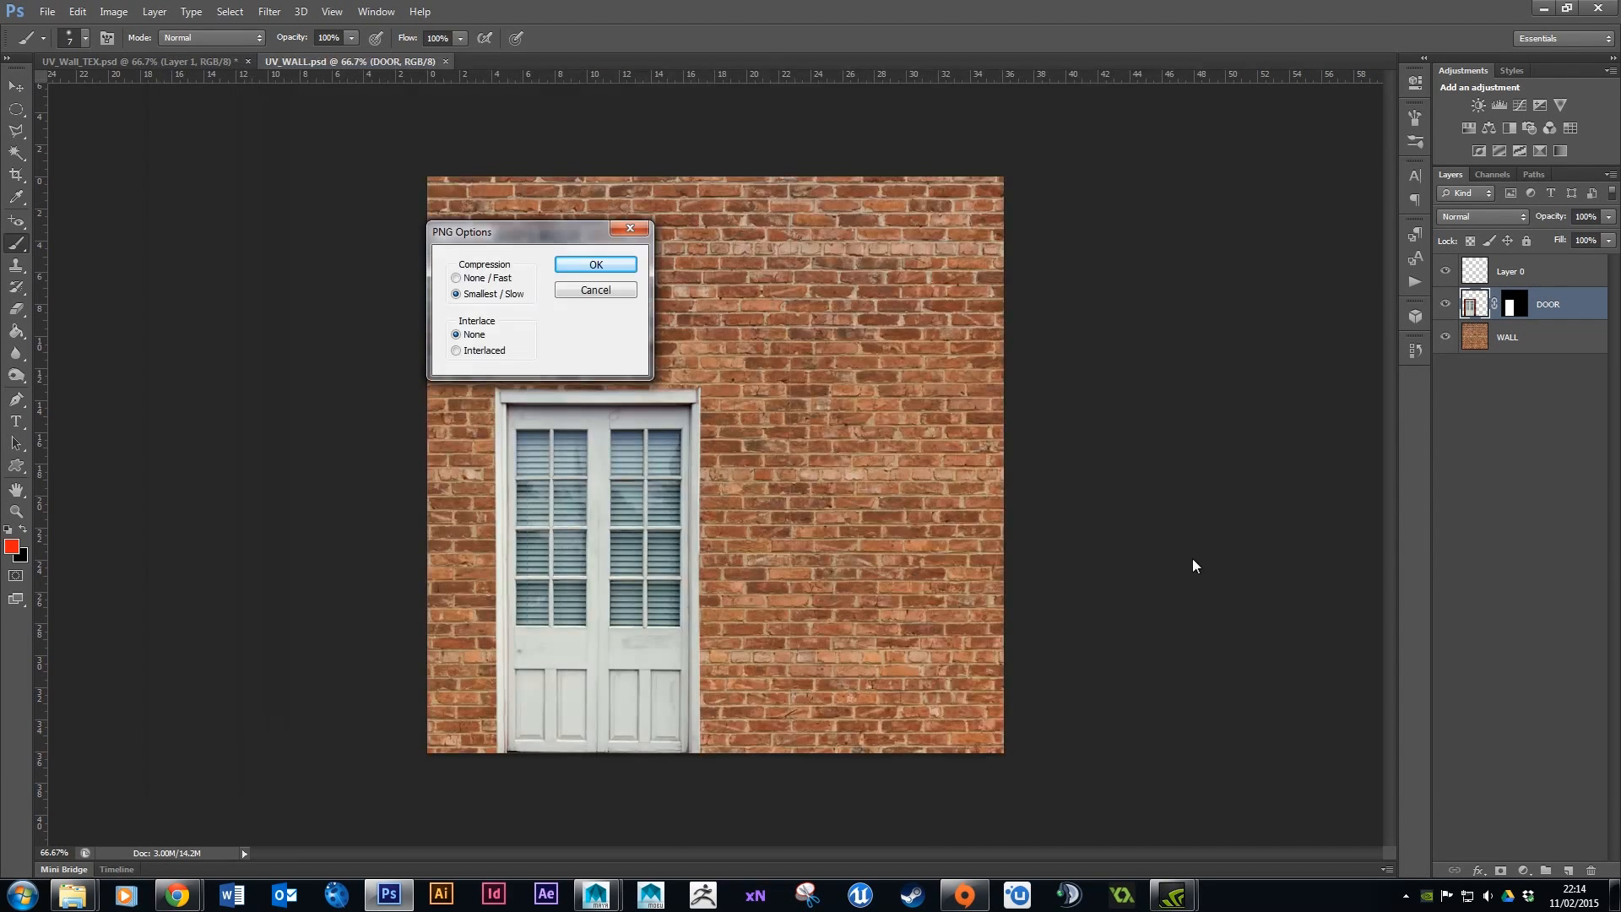
left_click(595, 266)
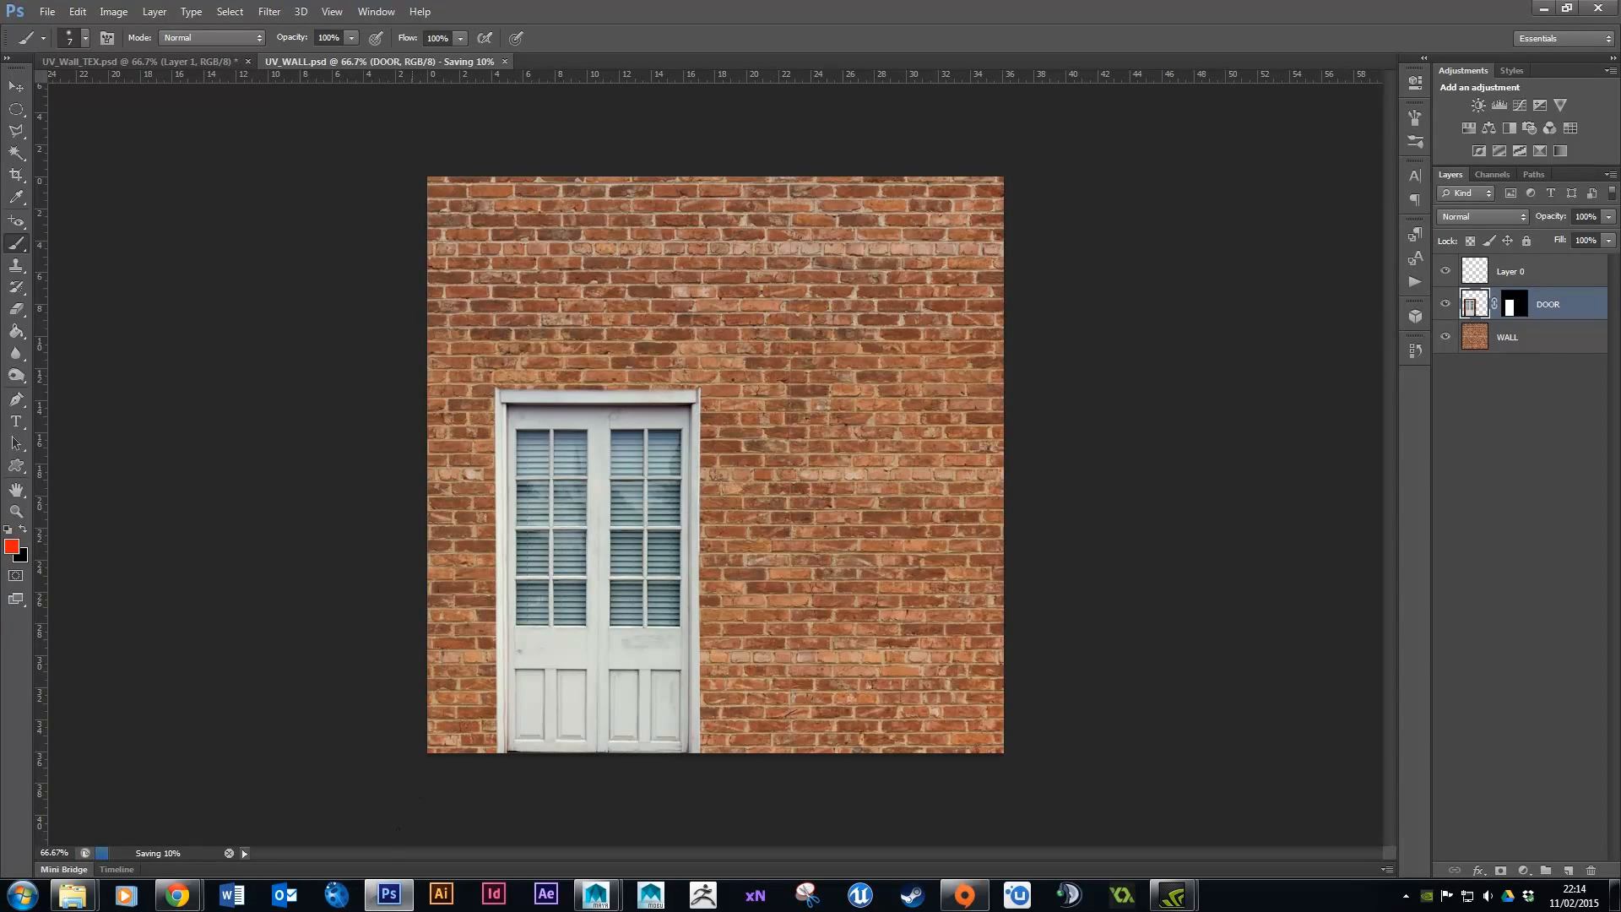
Switch to Maya and assign a new Lambert material to the wall plane.
mouse_move(596, 893)
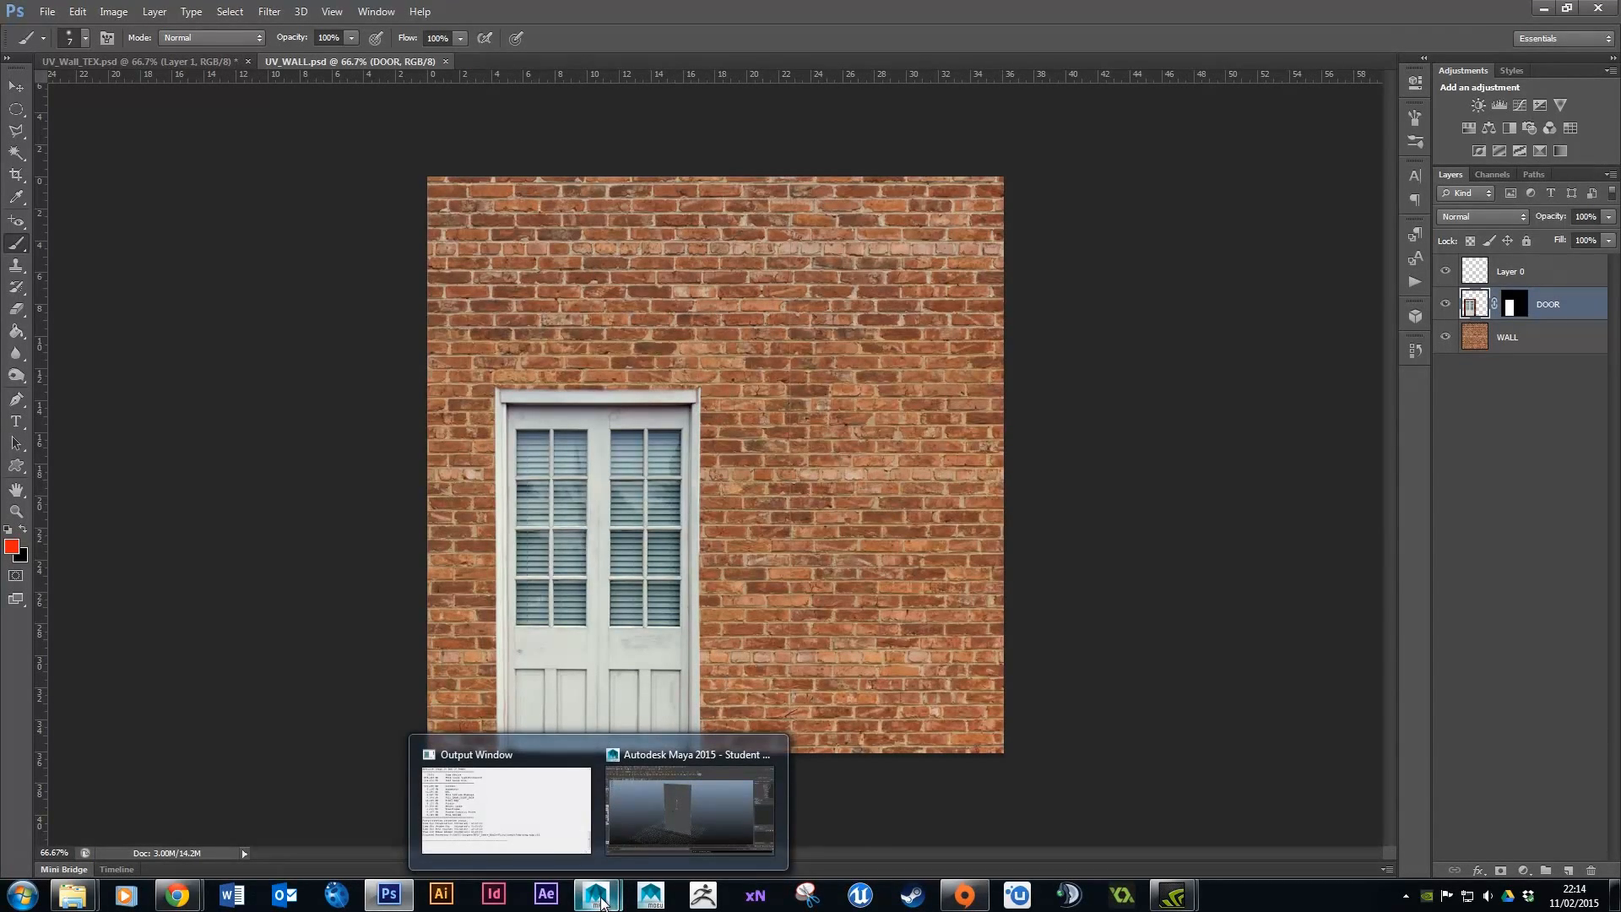
left_click(675, 834)
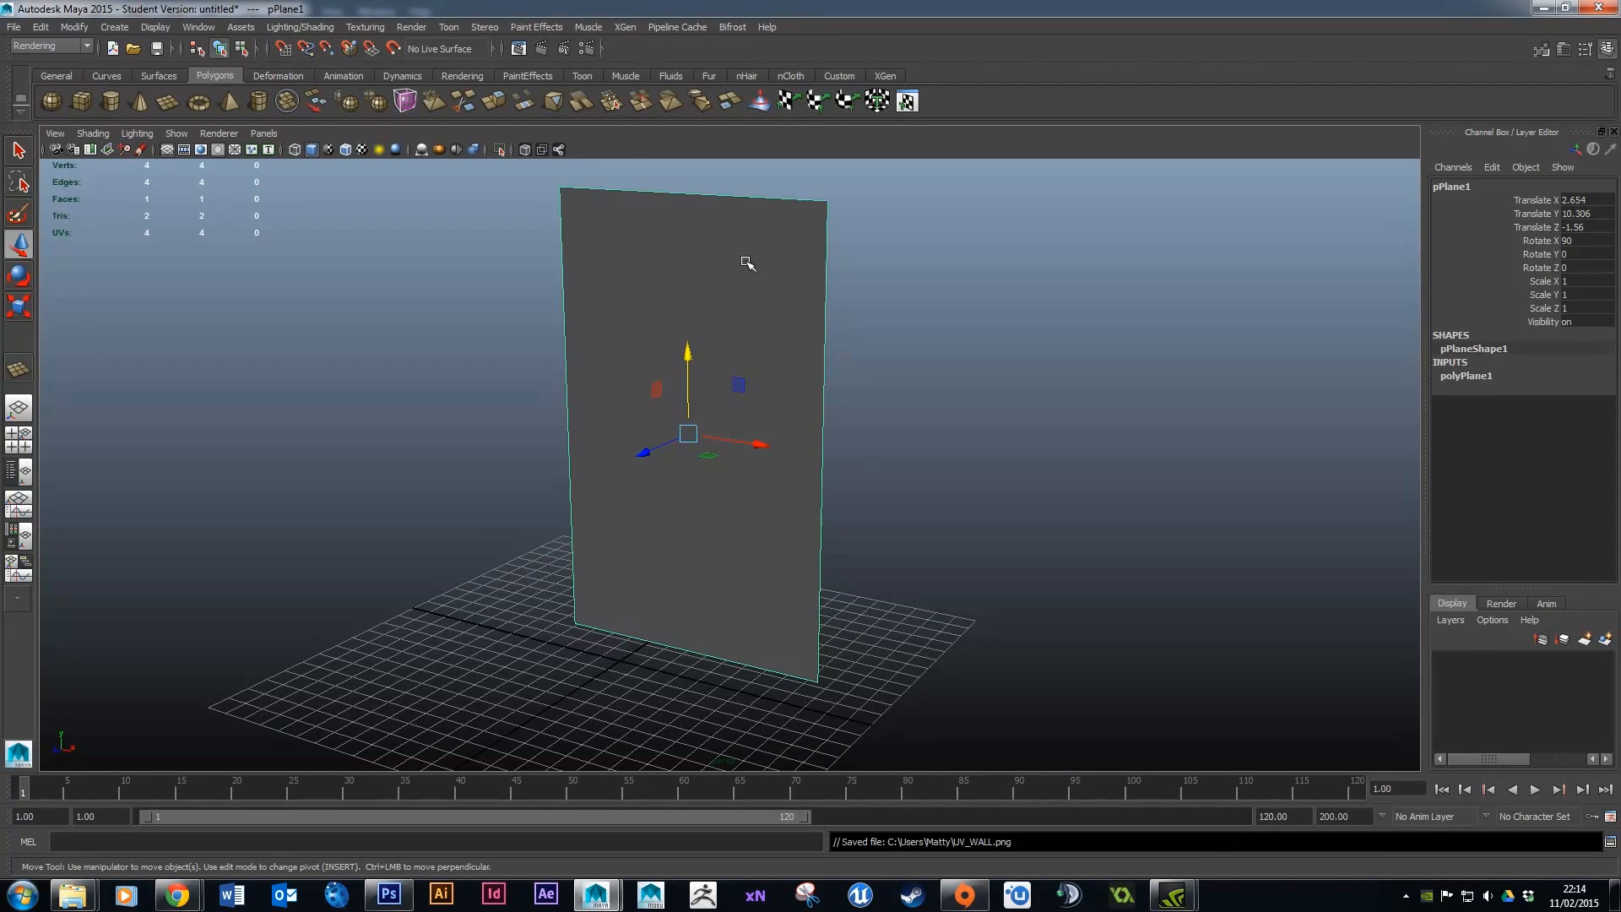
right_click(662, 262)
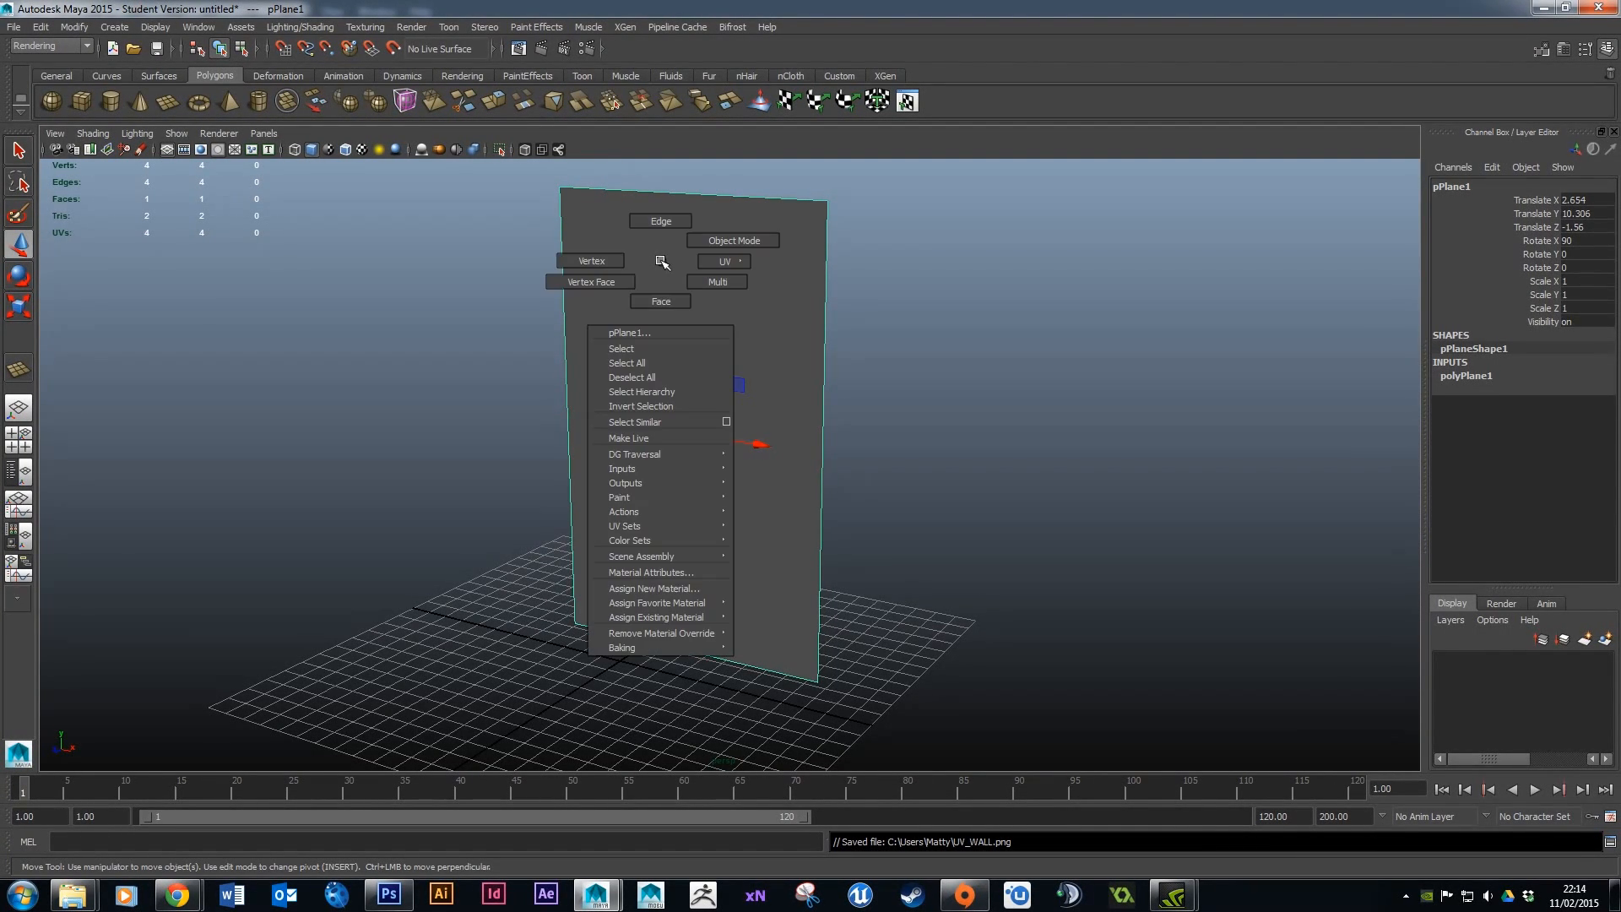
left_click(673, 588)
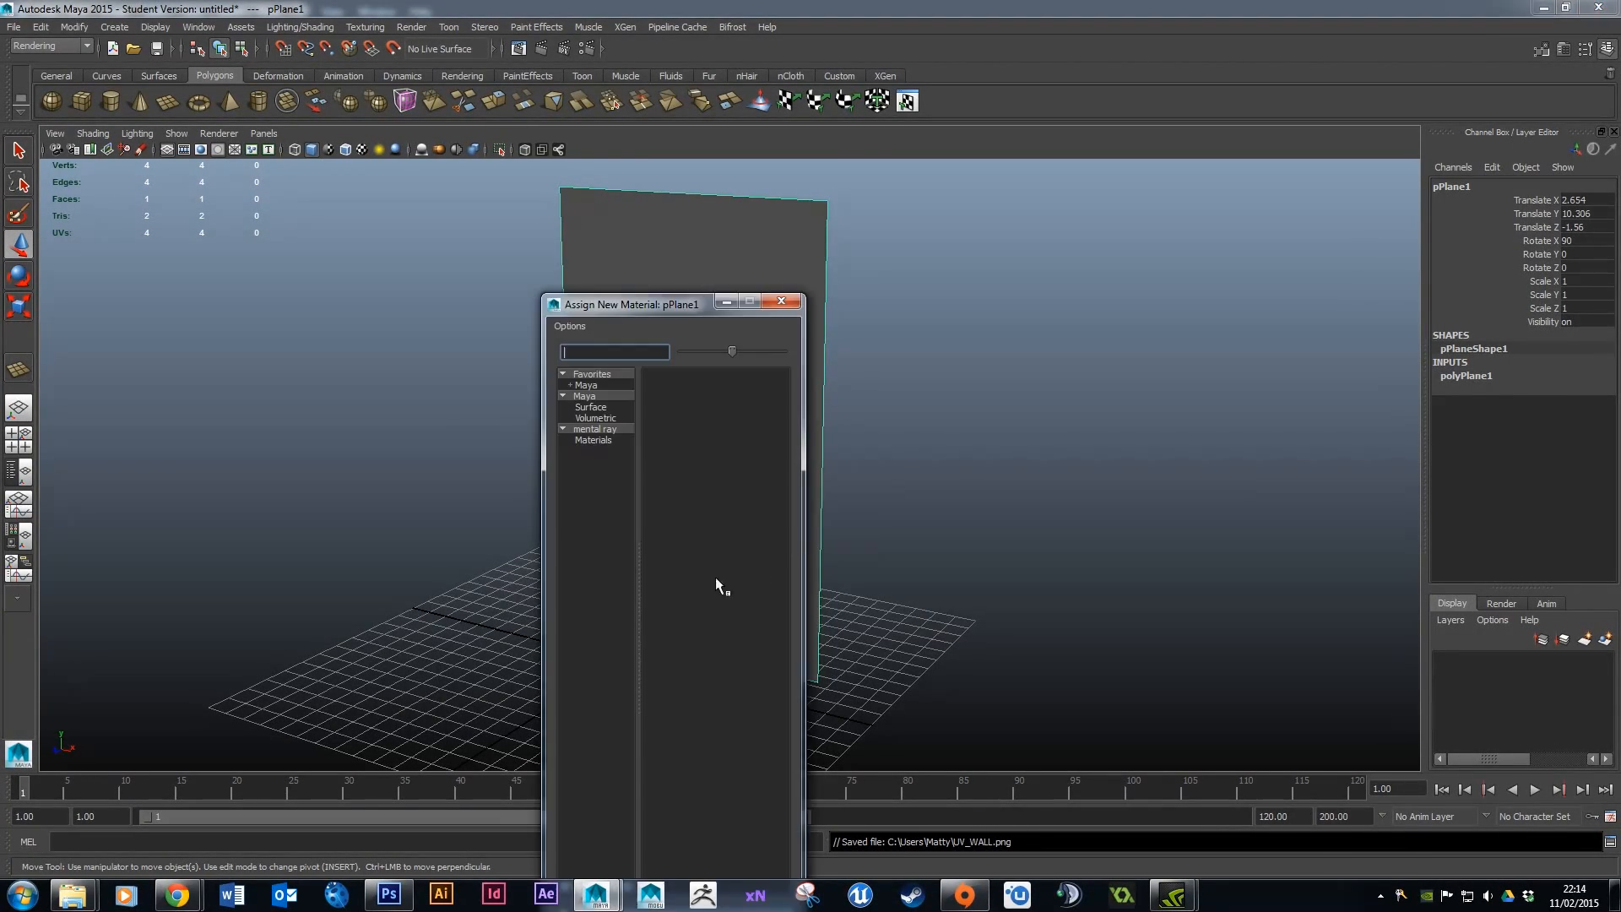
left_click_drag(625, 306, 775, 120)
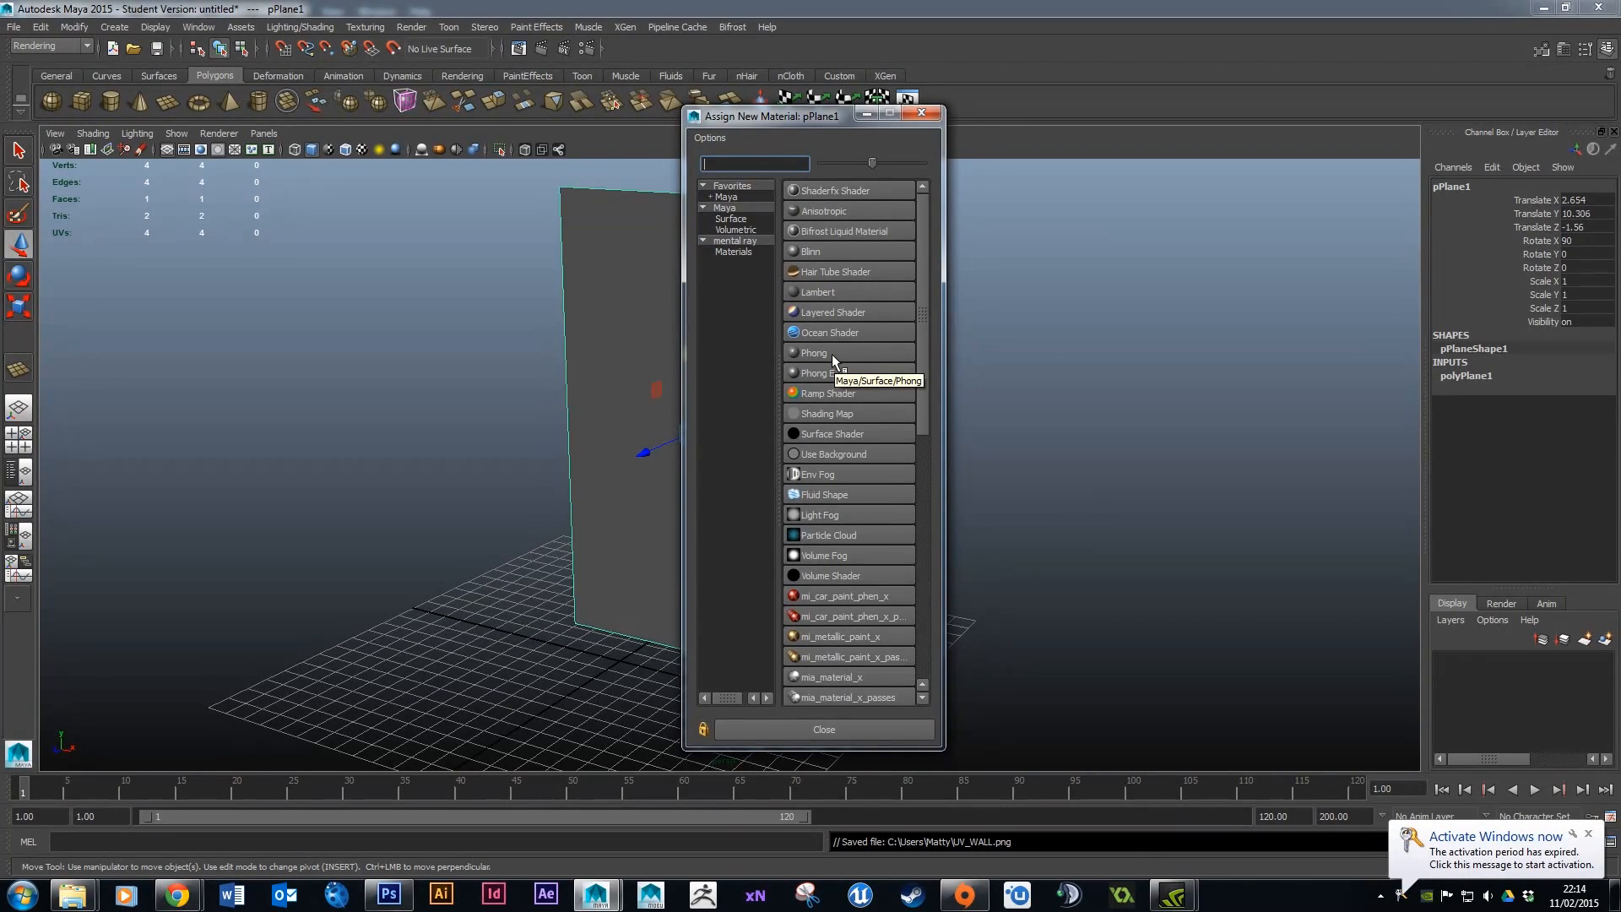
left_click(827, 291)
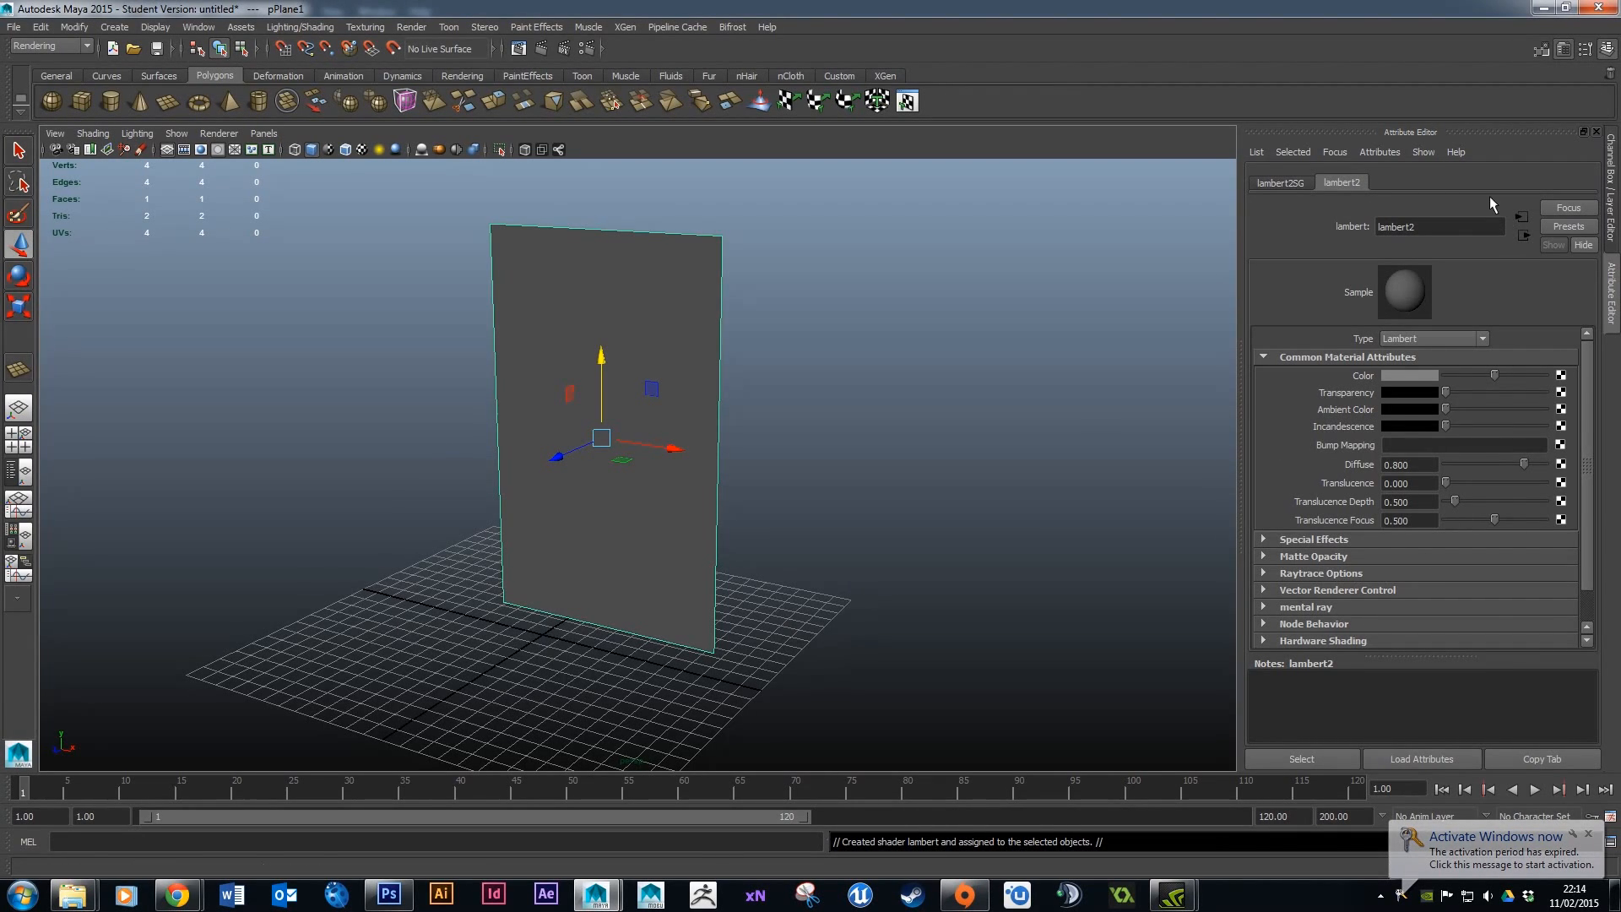
Rename the plane's new Lambert material to WALL.
double_click(1428, 232)
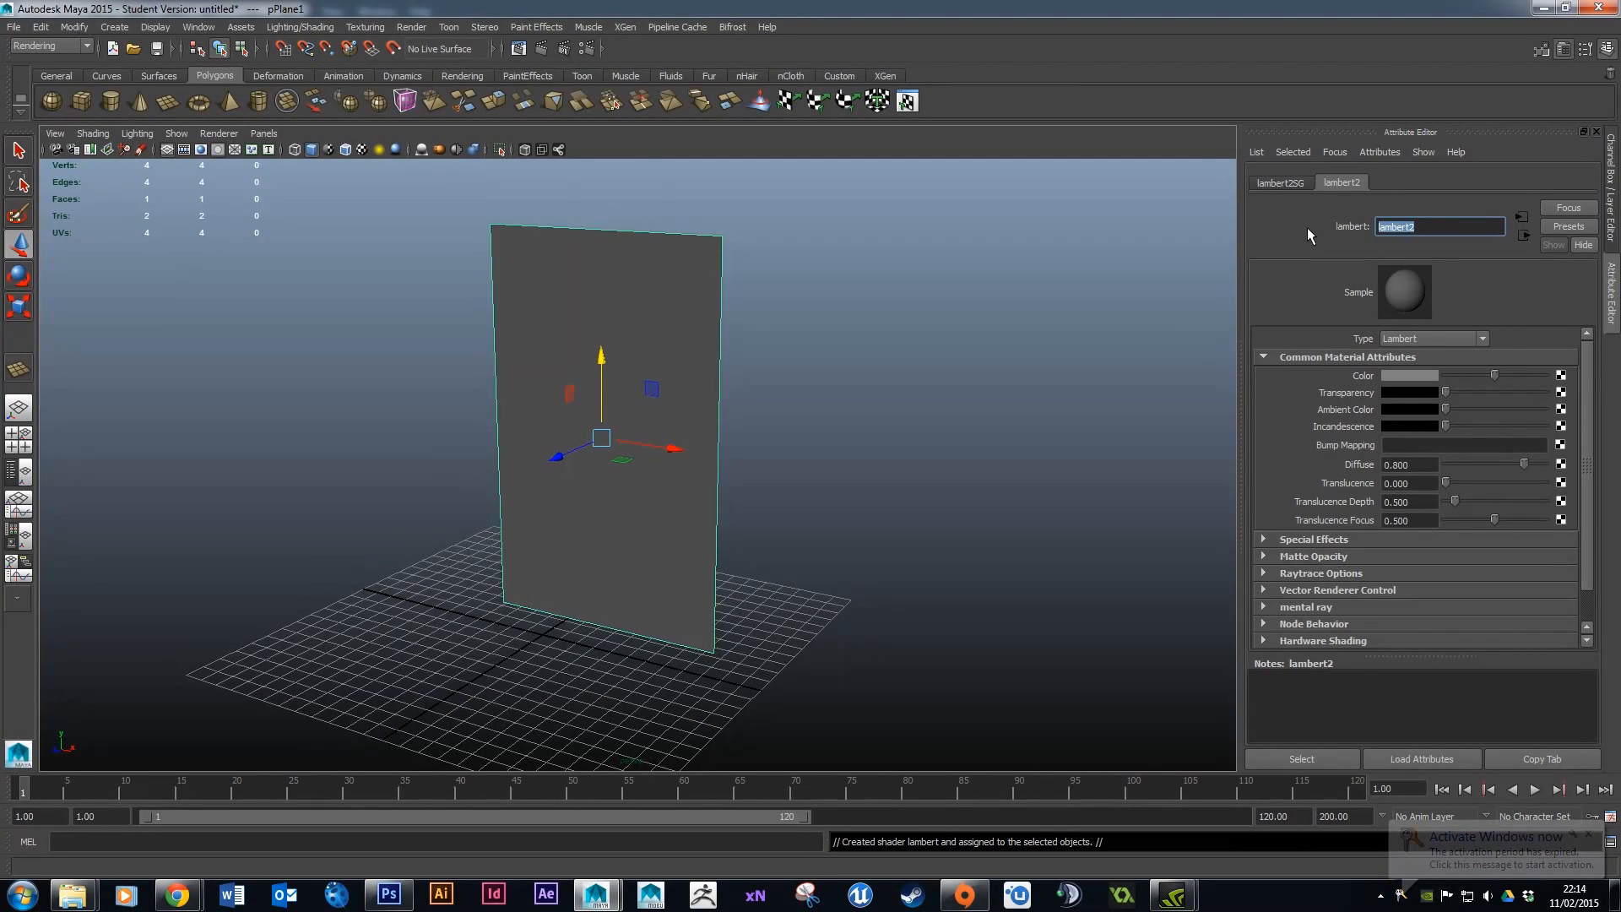
type("WALL")
key("Return")
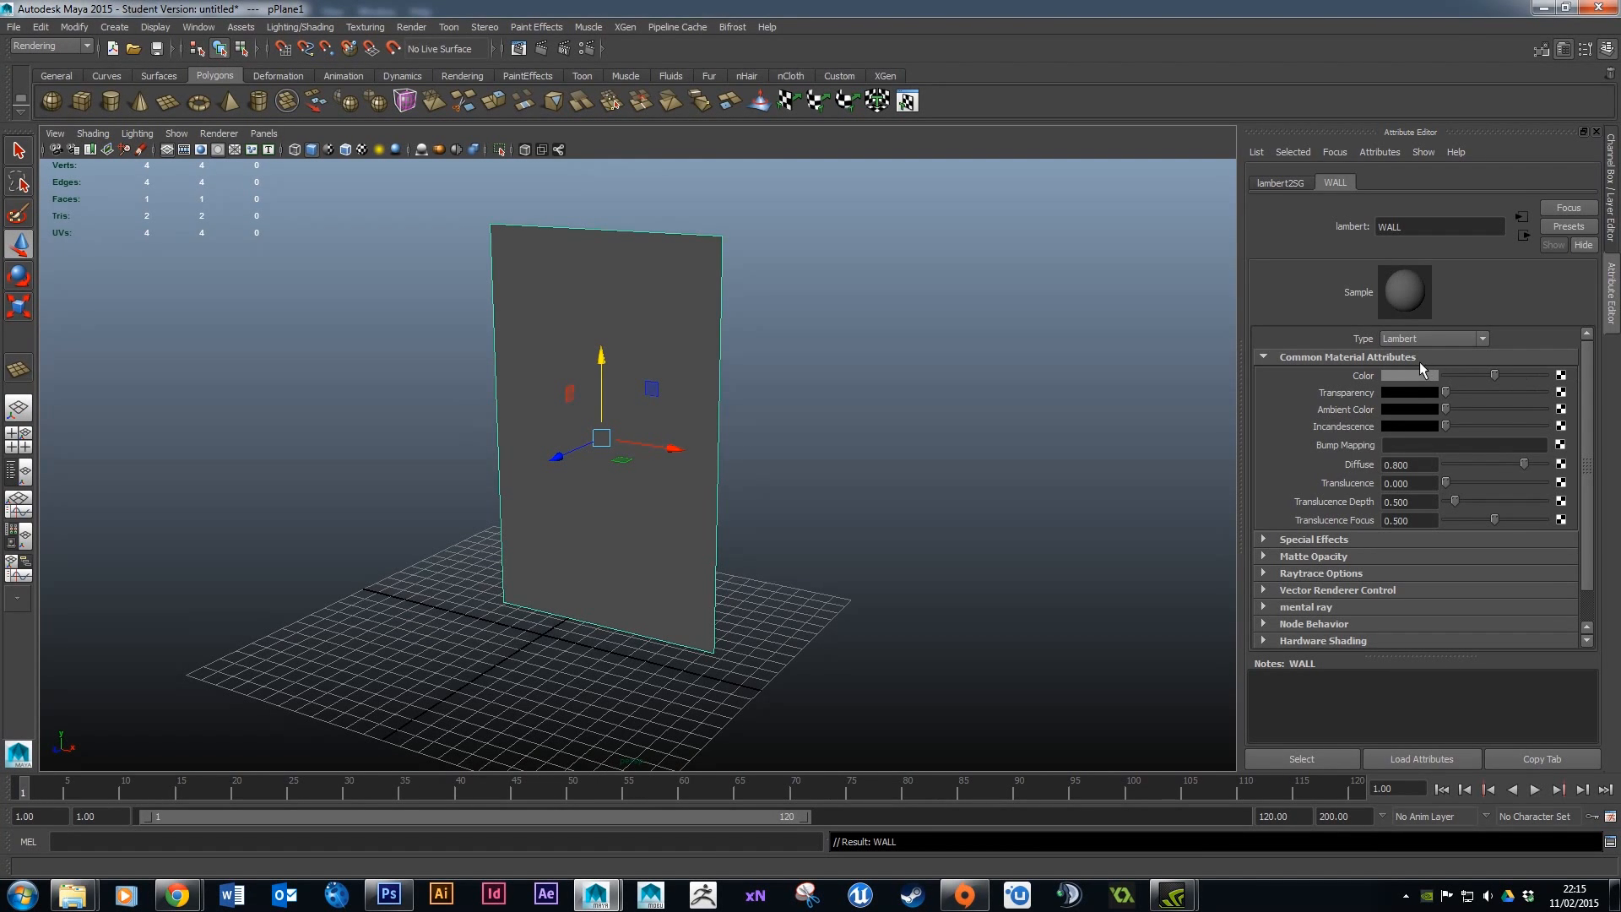
Map a File texture to the WALL material's Color and load UV_WALL_TEX.png from the user folder.
left_click(1562, 376)
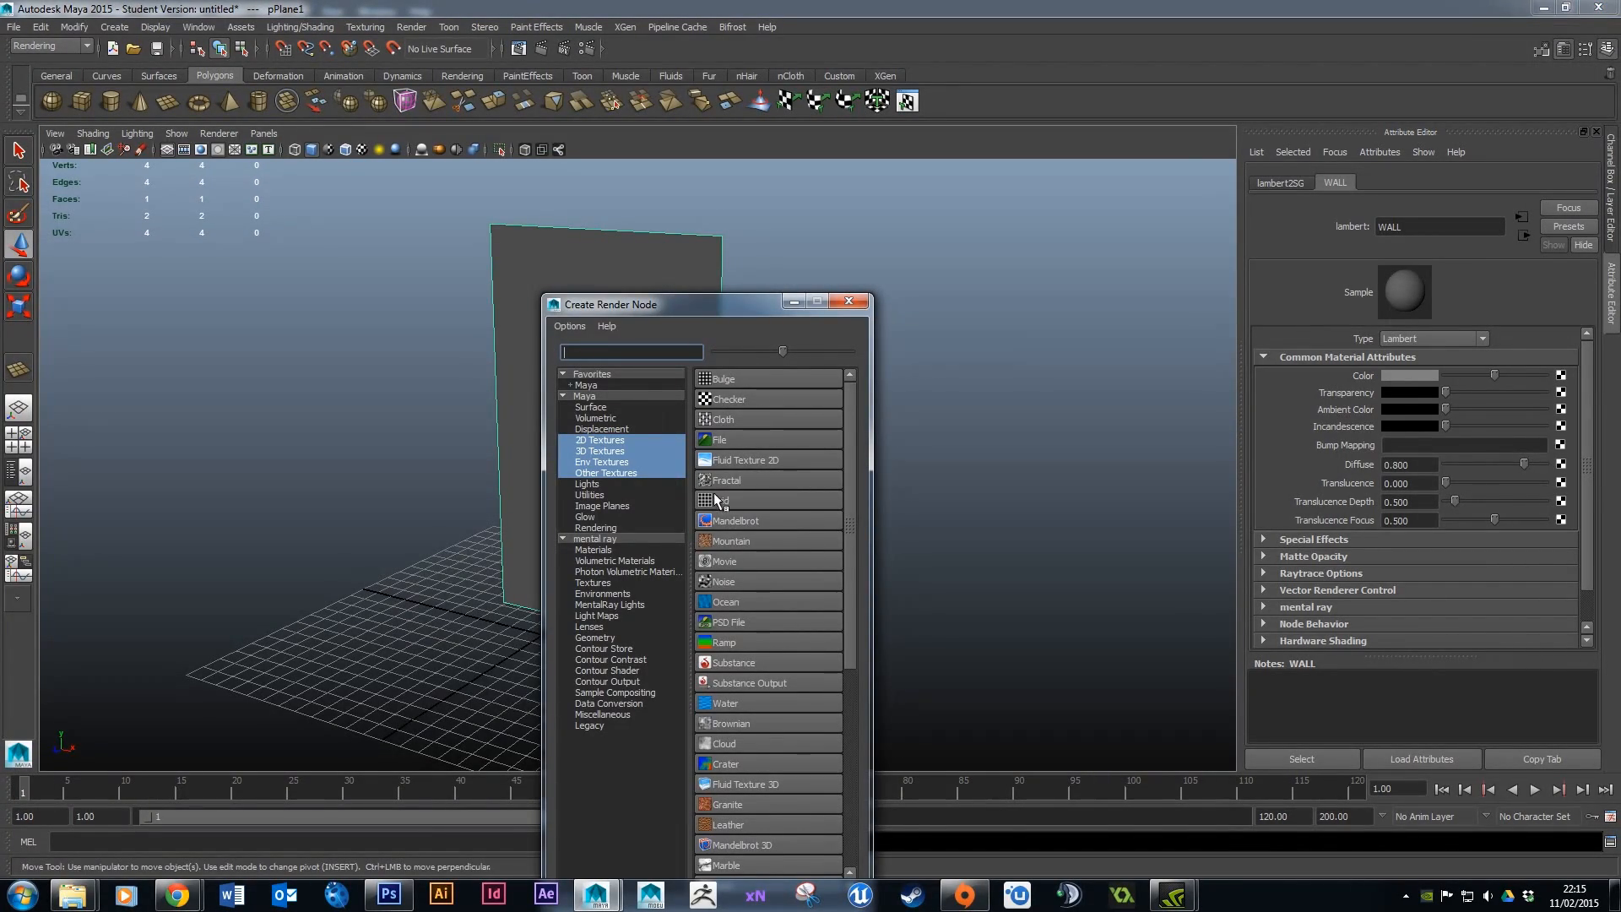
left_click_drag(720, 314, 880, 160)
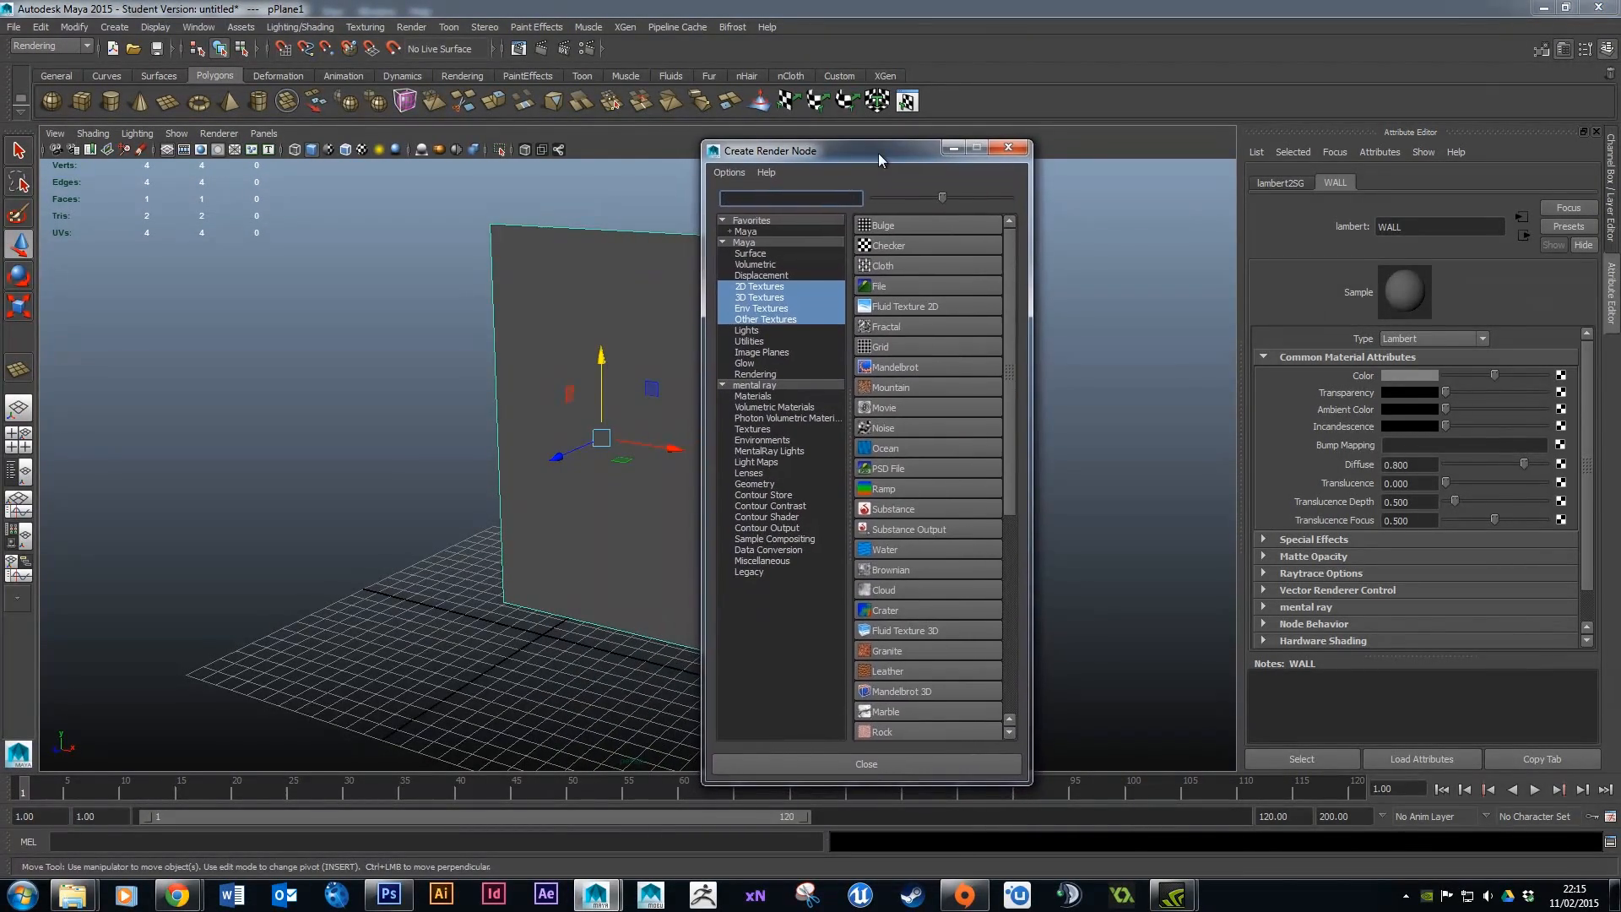
left_click(893, 285)
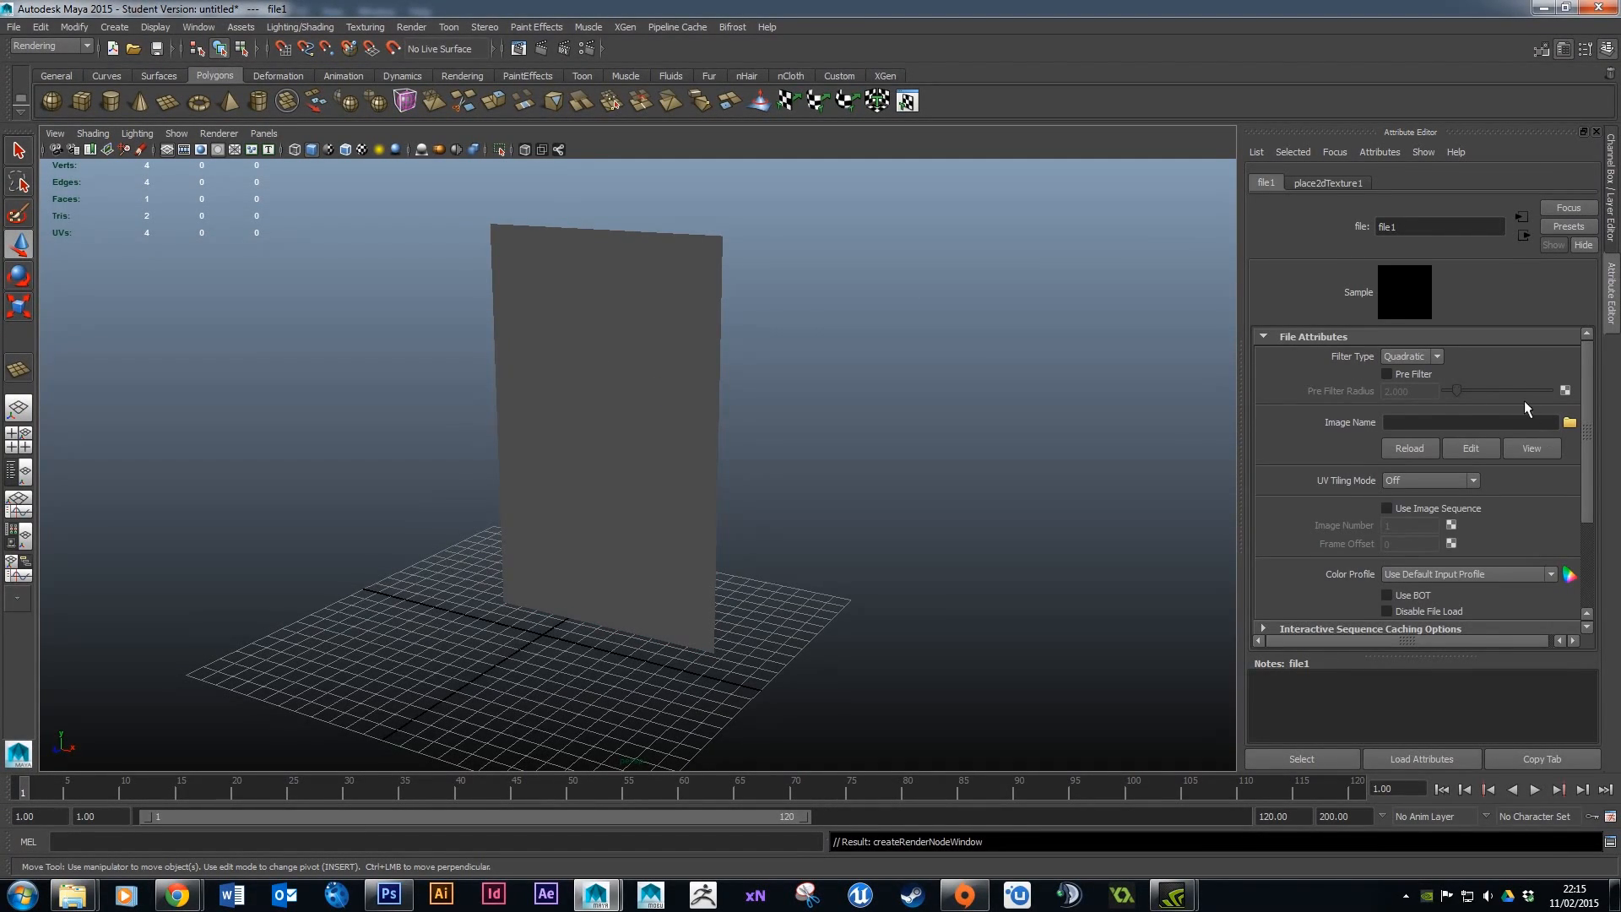
left_click(1569, 423)
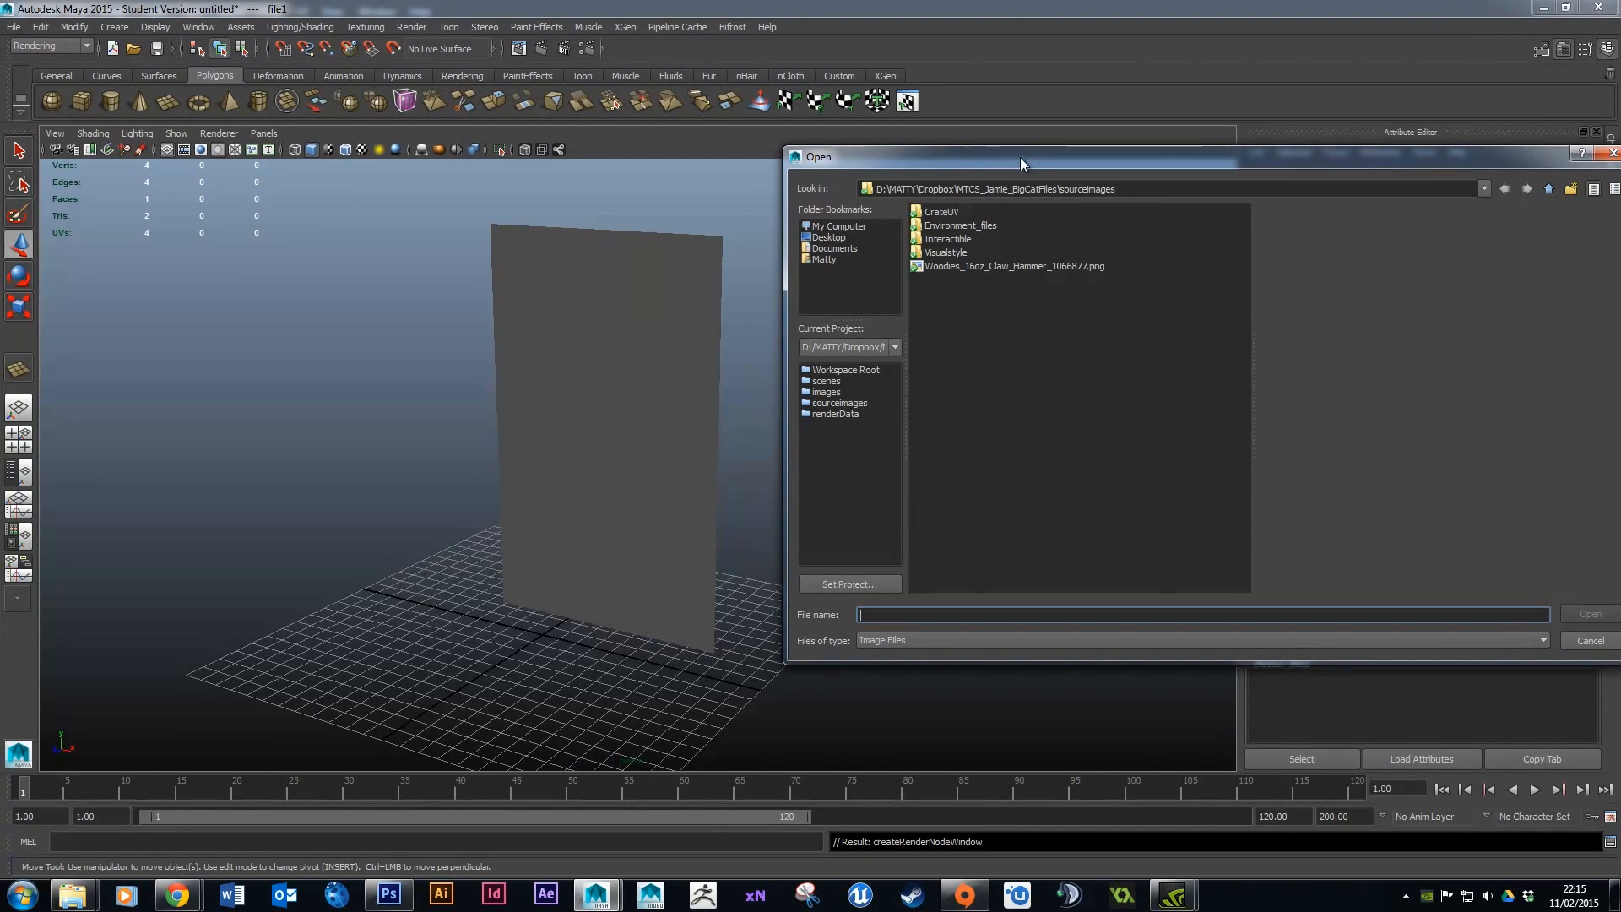
left_click(824, 260)
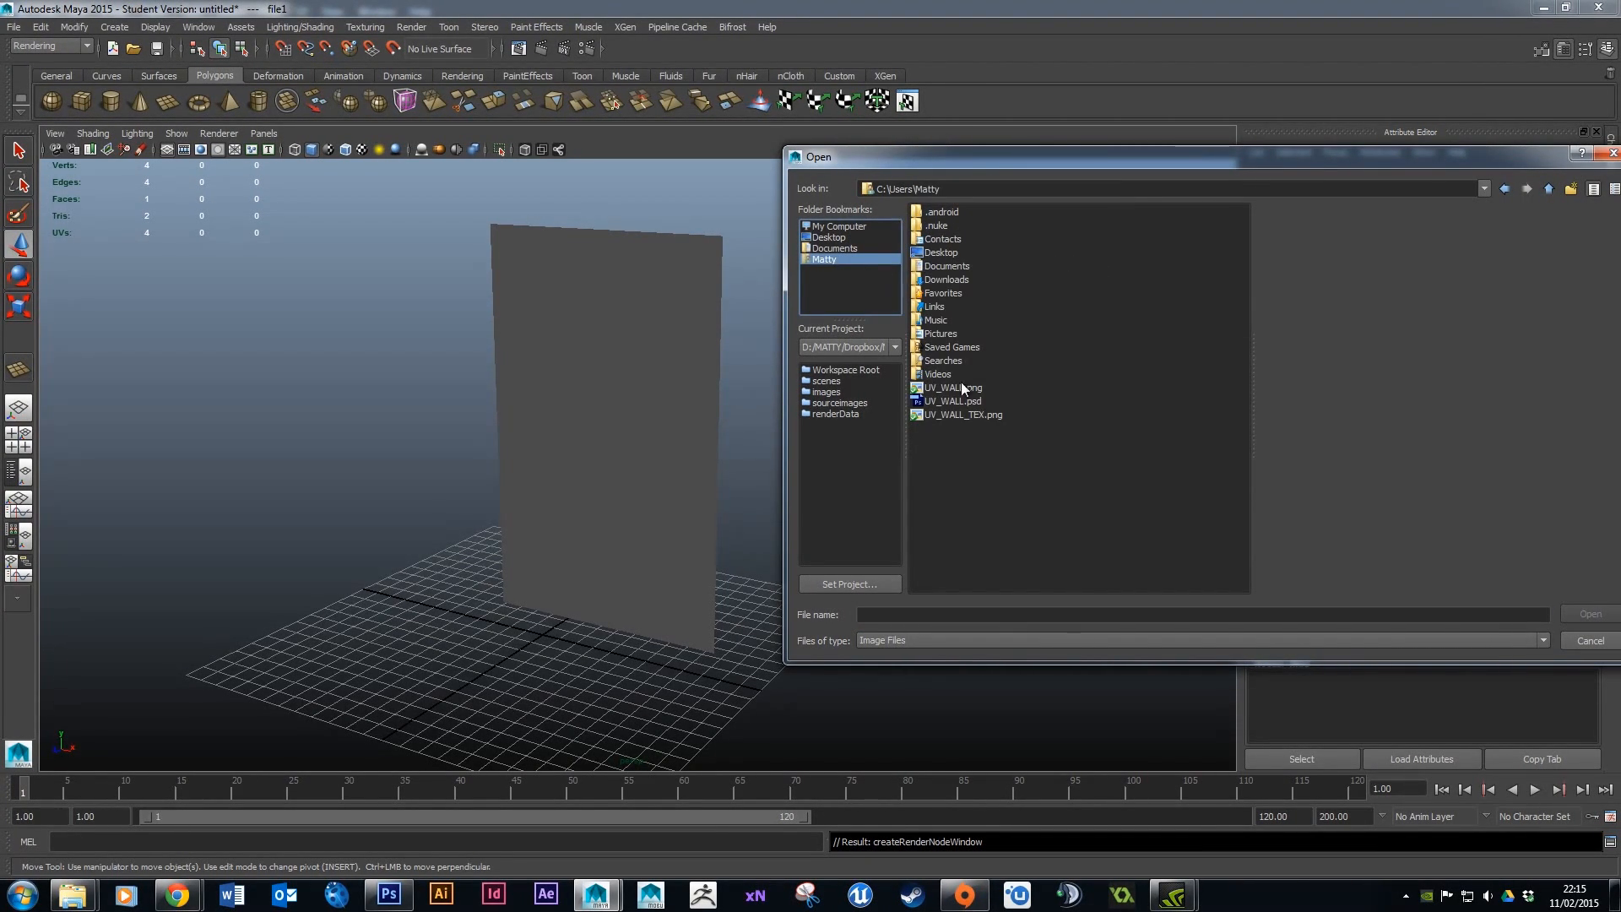
left_click(967, 415)
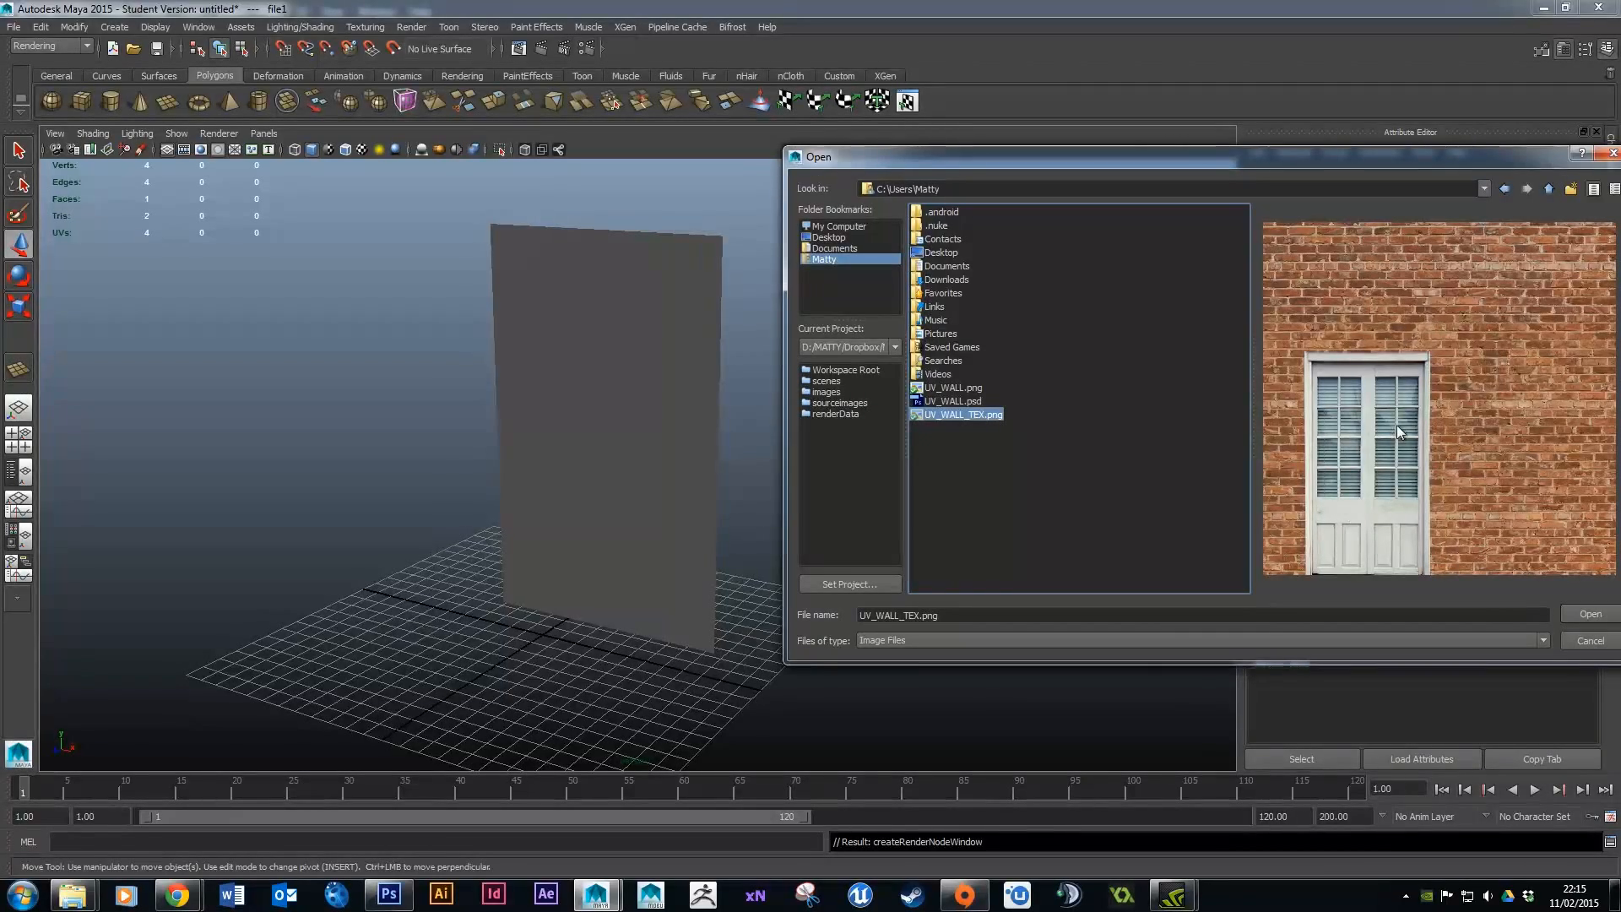
left_click(1589, 617)
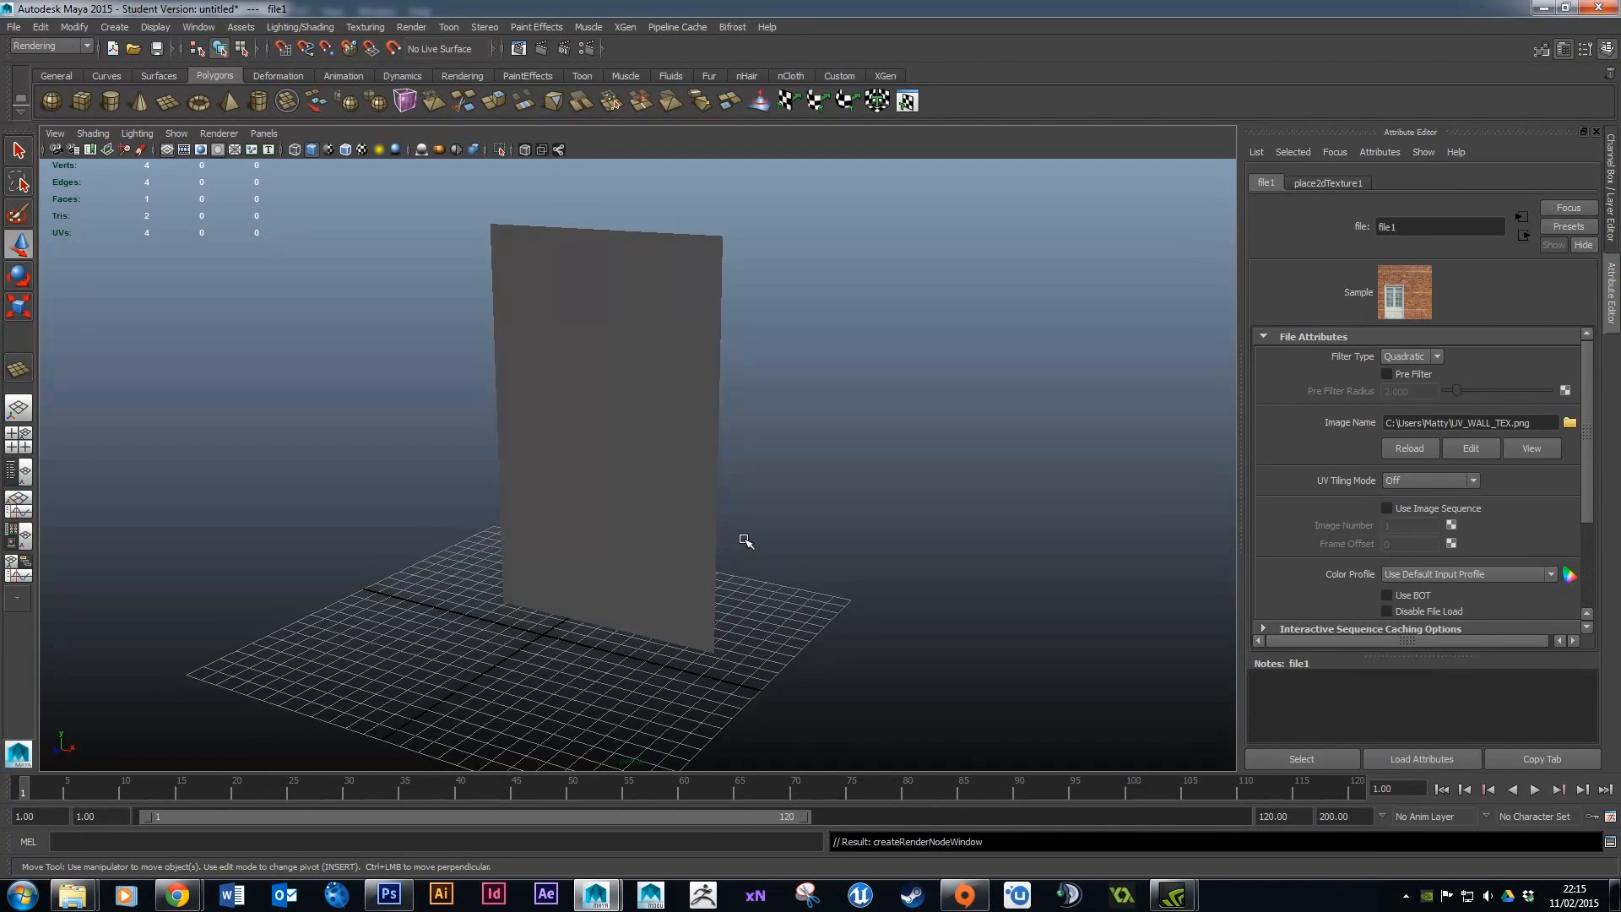
Display textures on the wall plane in the viewport and render the perspective view to check the door and brick texture.
key("6")
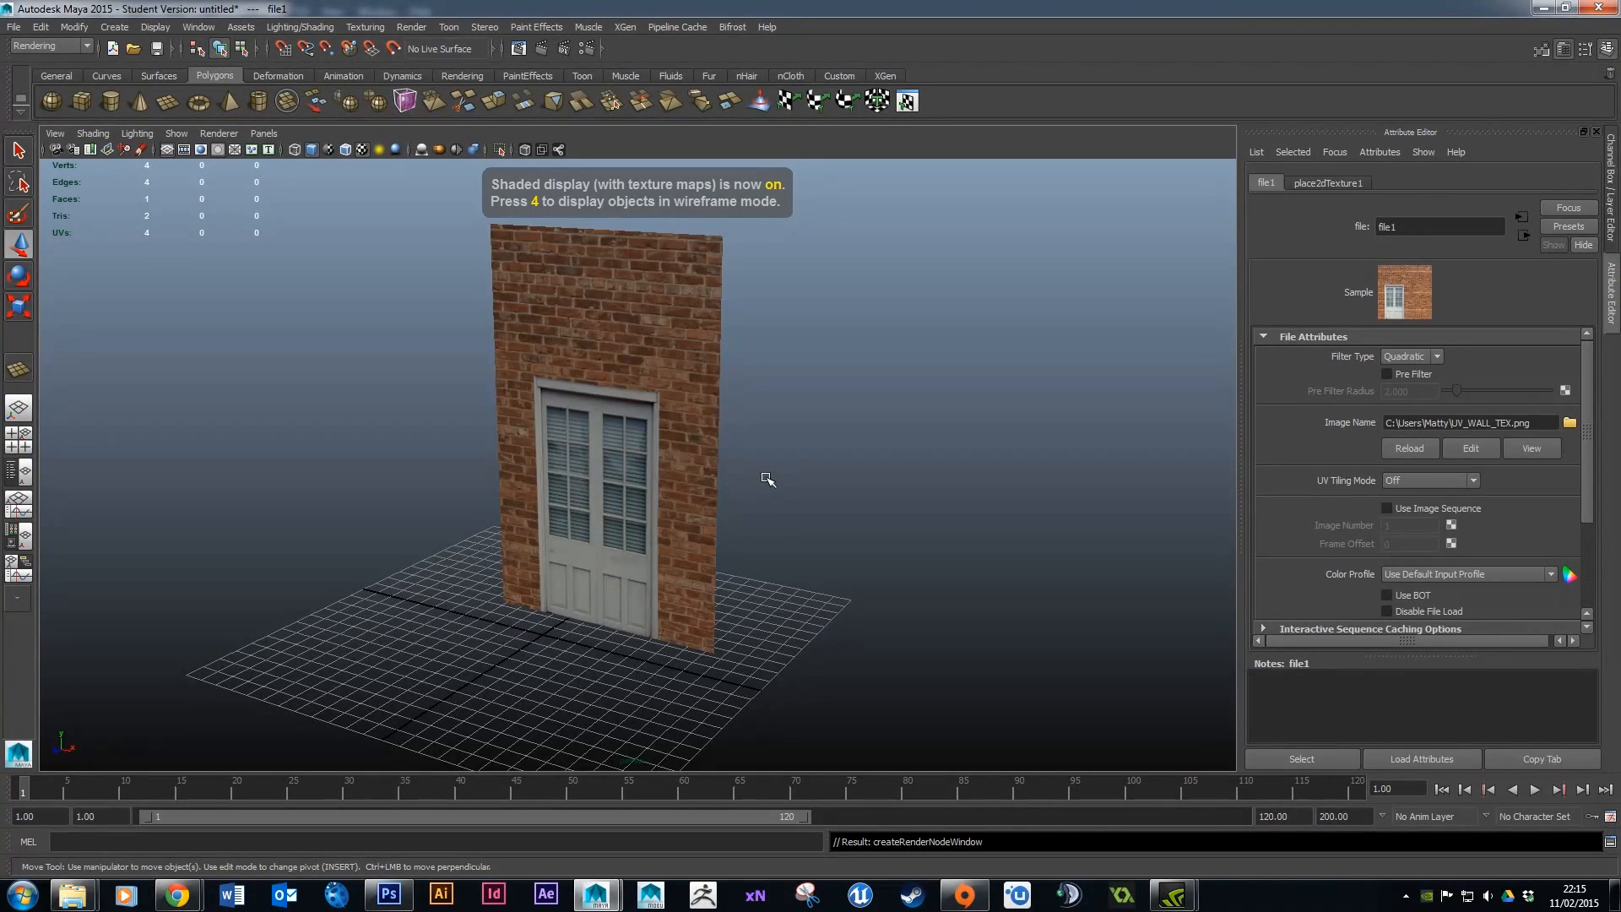
mouse_move(753, 329)
left_mouse_down()
mouse_move(825, 296)
mouse_move(723, 278)
mouse_move(698, 301)
mouse_move(711, 329)
mouse_move(759, 304)
left_mouse_up()
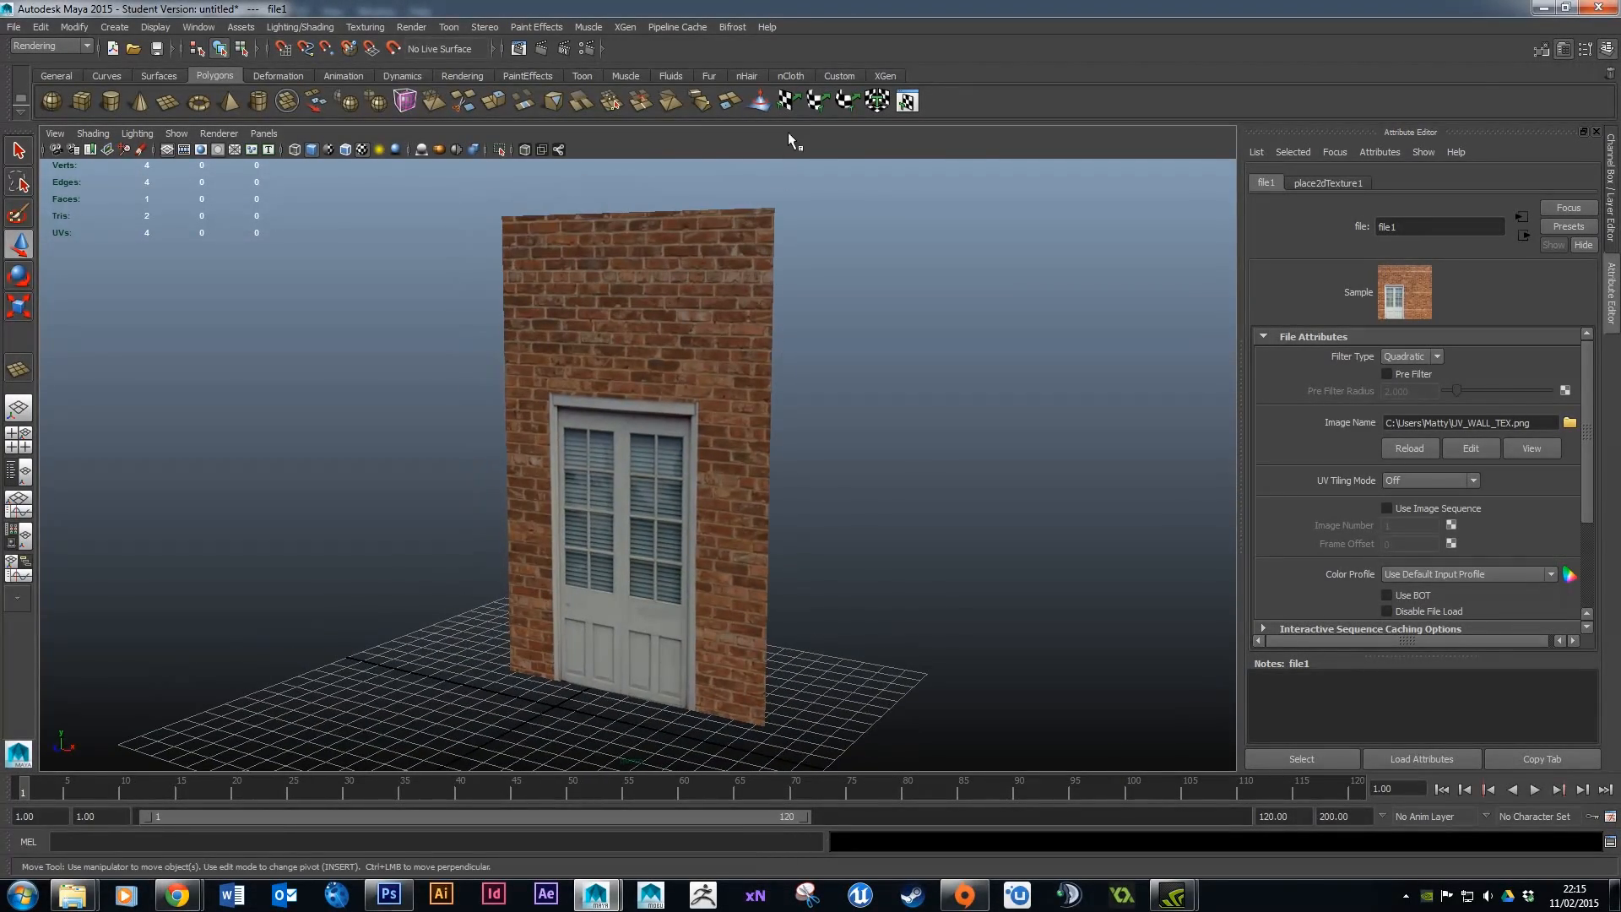
left_click(543, 48)
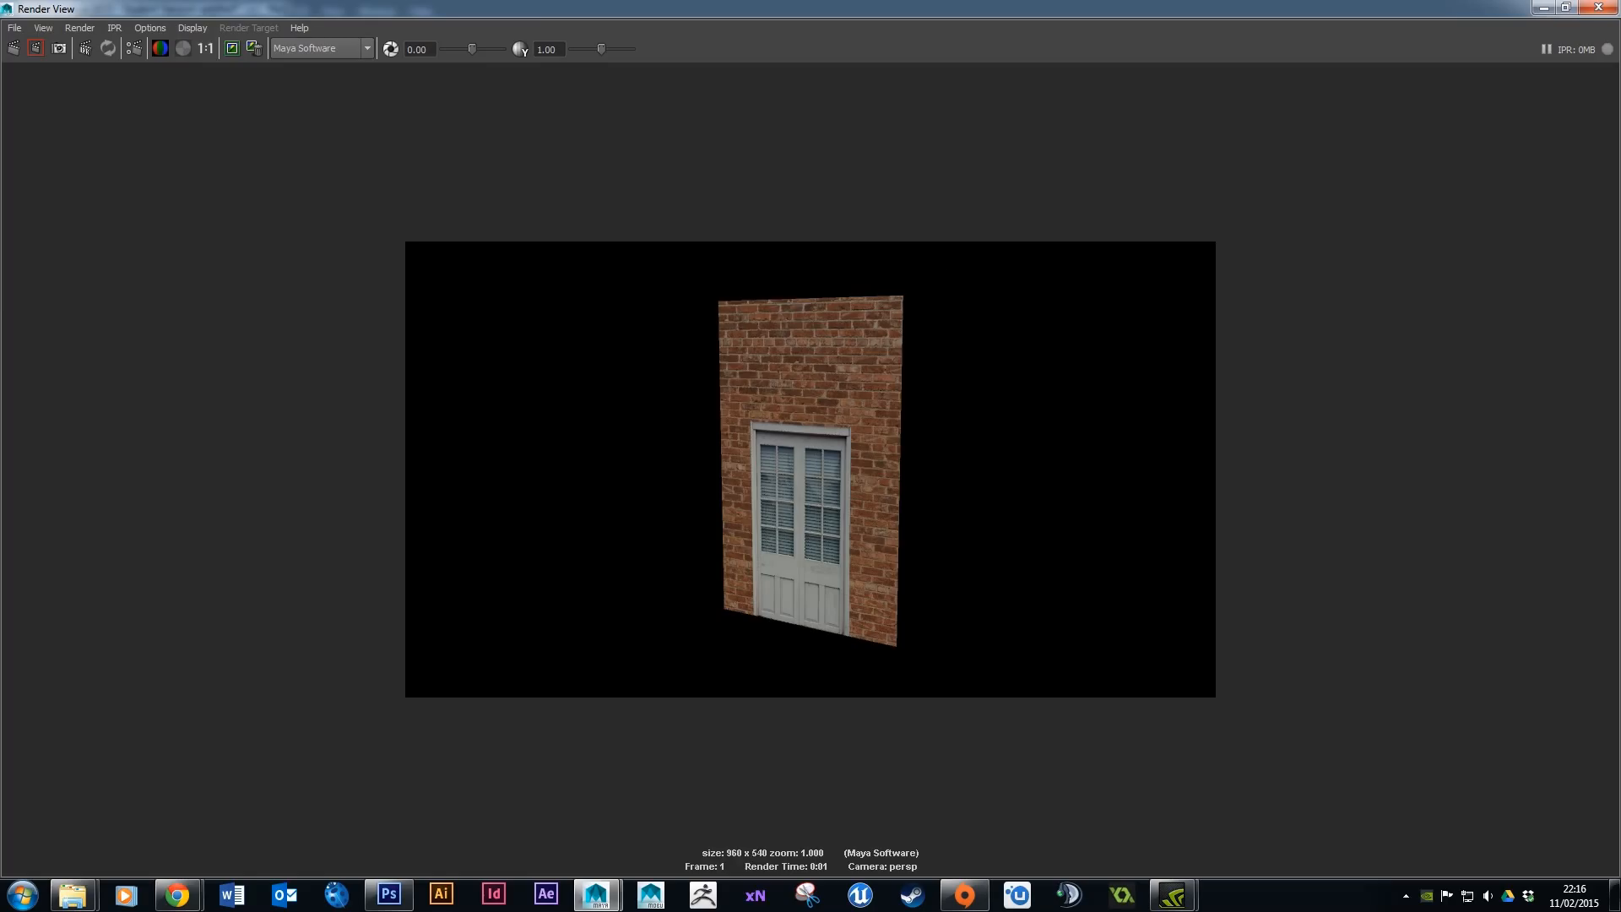
left_click(1595, 9)
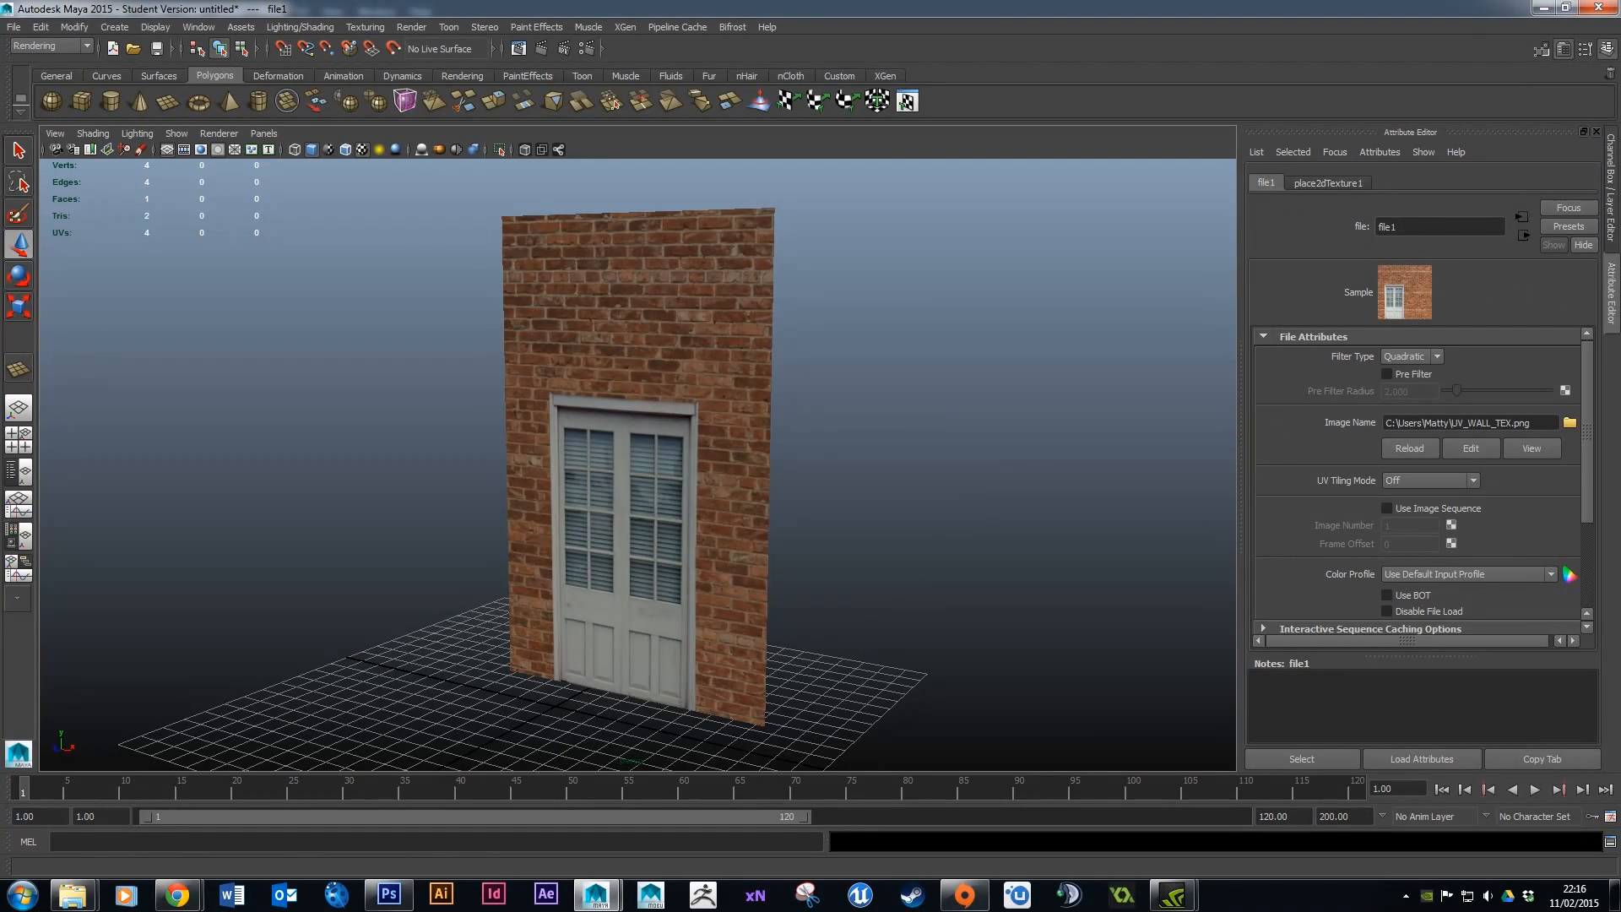
Open the Unit 78 intro to bump mapping presentation in PowerPoint and view the "How bump mapping works" slide.
mouse_move(90, 901)
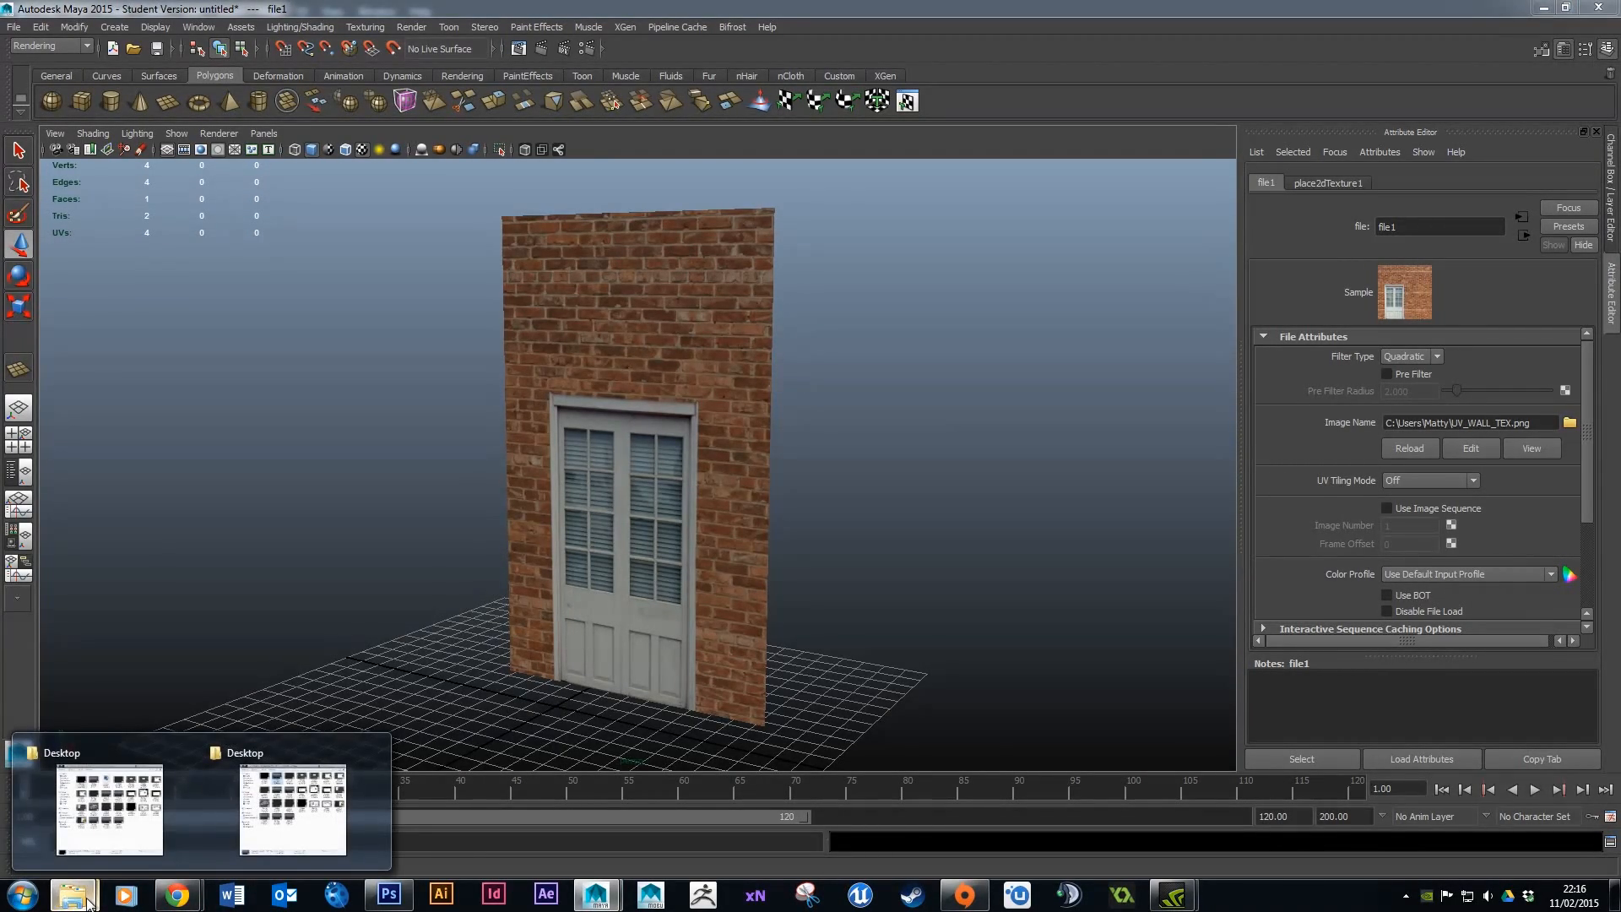
left_click(299, 829)
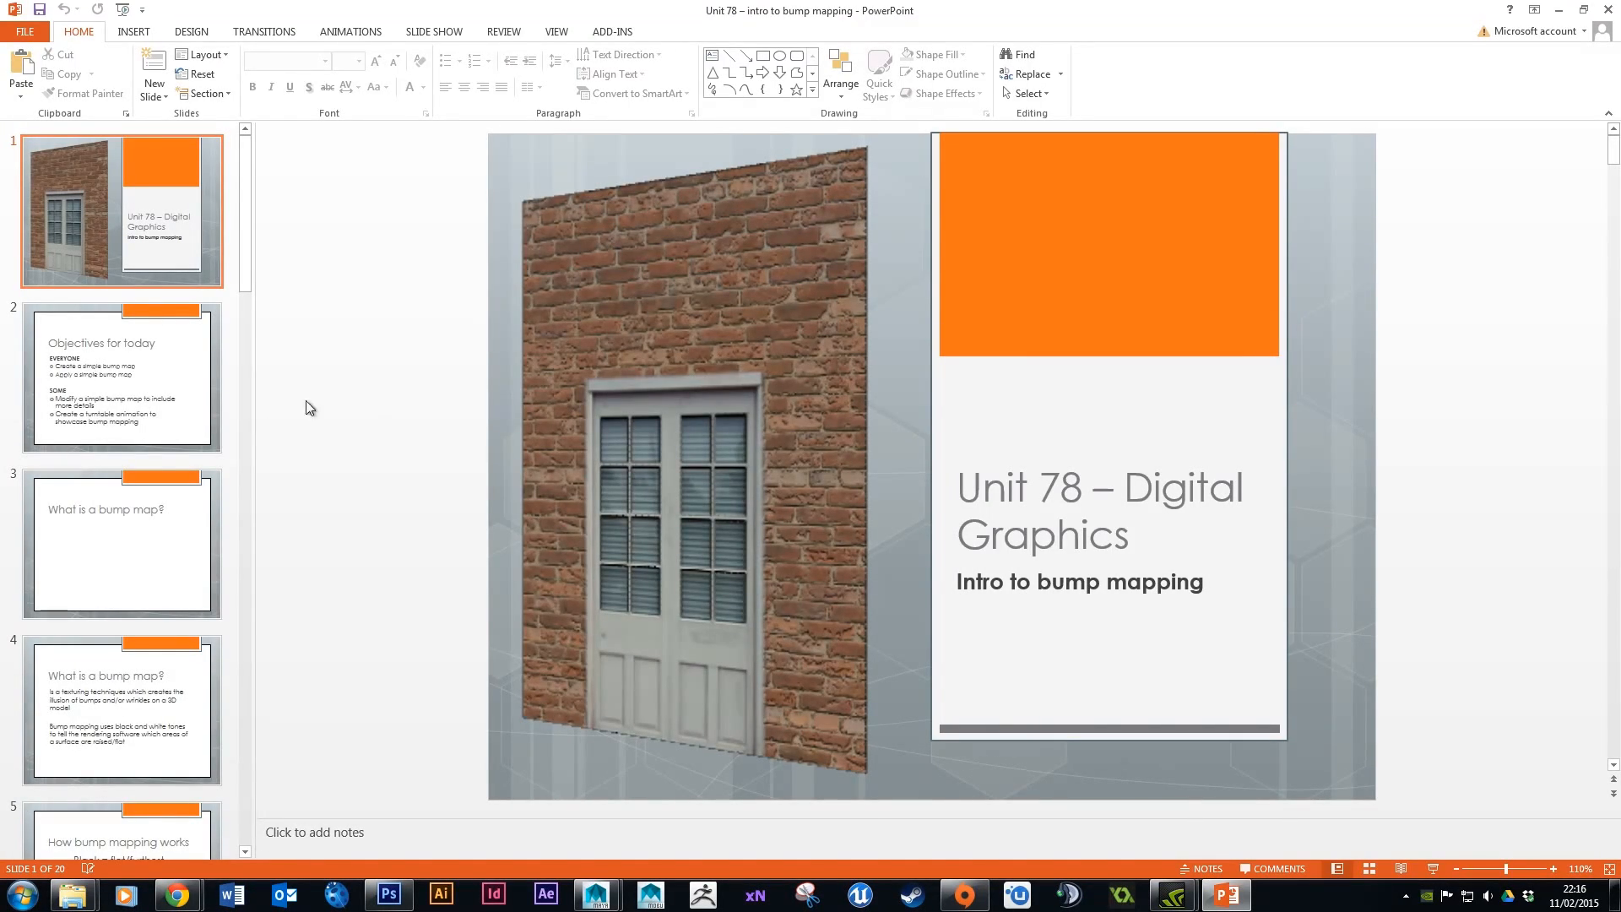
scroll(190, 439, "down", 3)
scroll(205, 470, "down", 3)
left_click(133, 350)
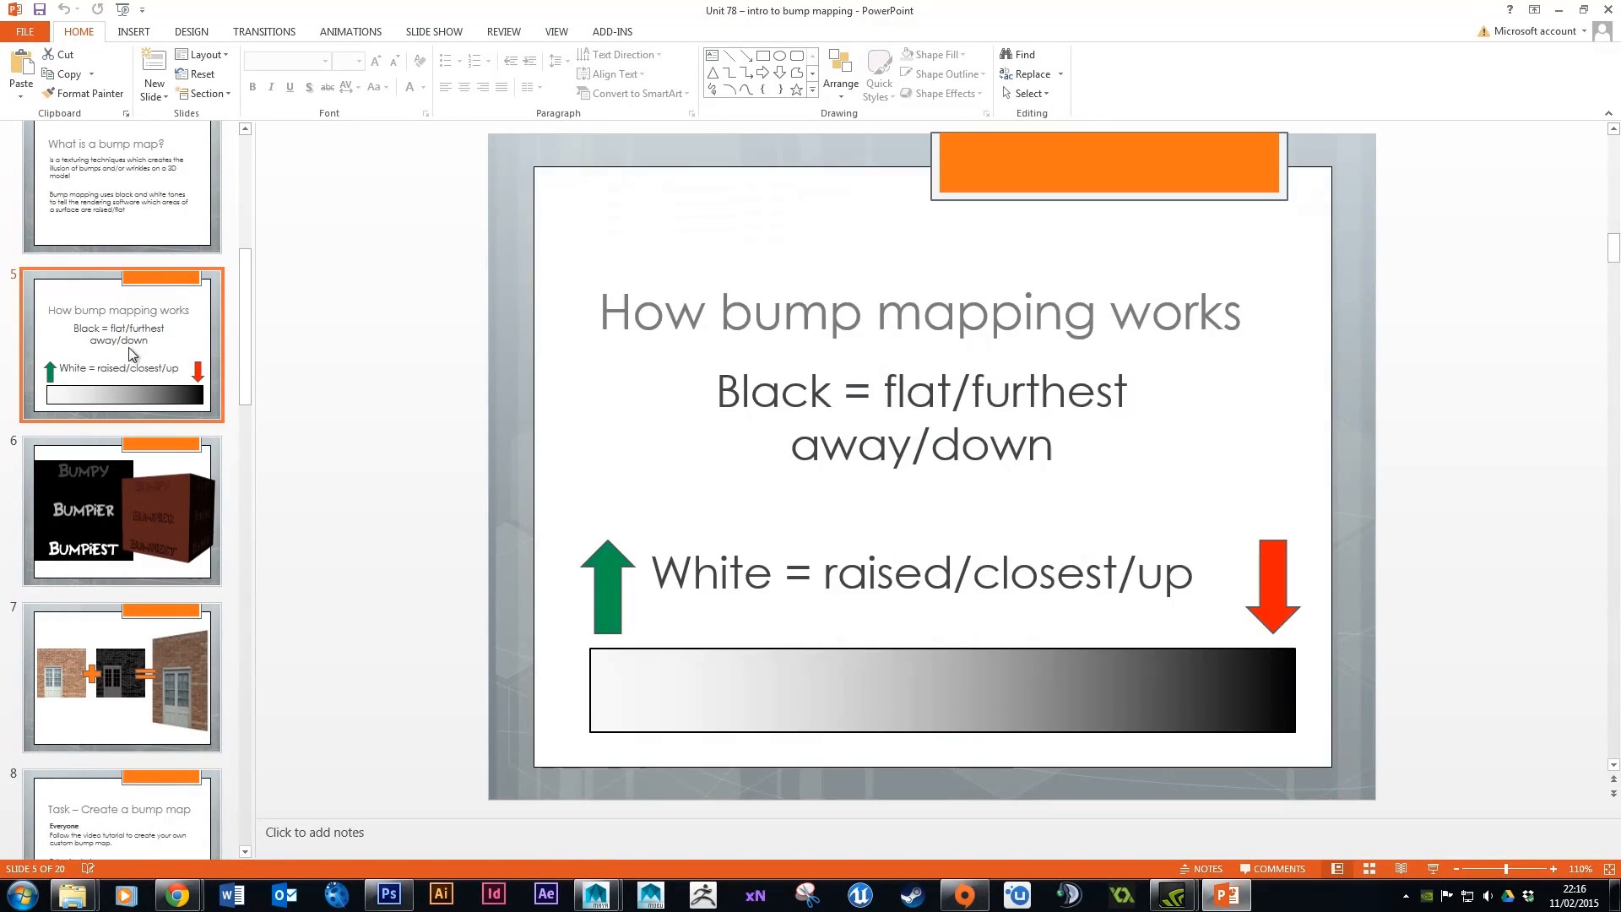
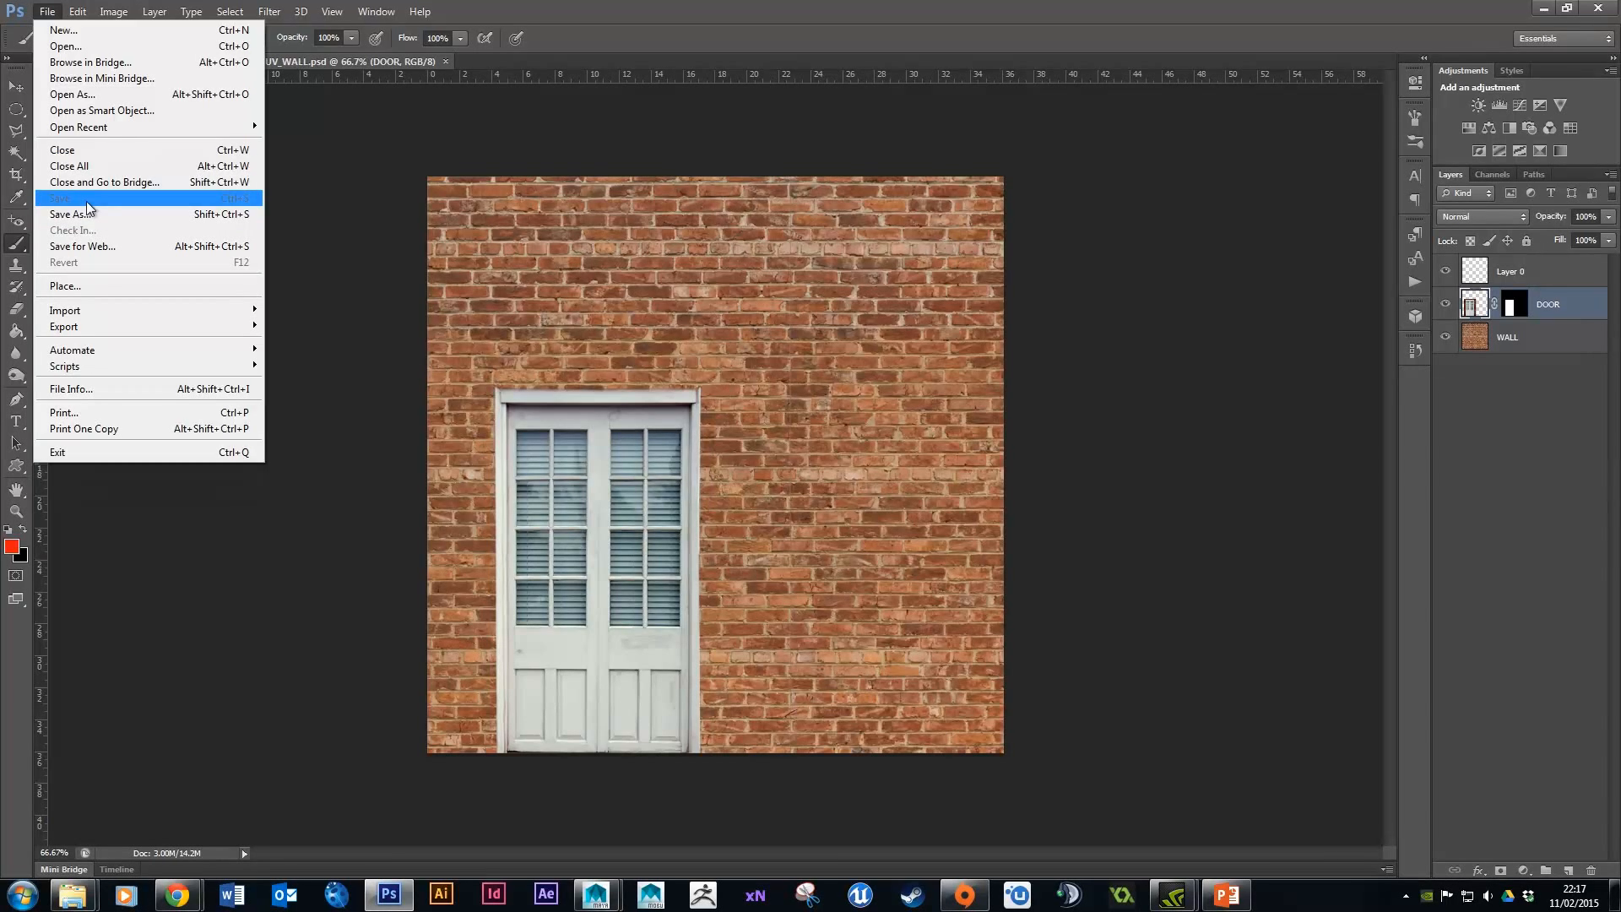
In Photoshop's UV_WALL.psd, add a new layer directly above WALL and fill it with black.
left_click(440, 166)
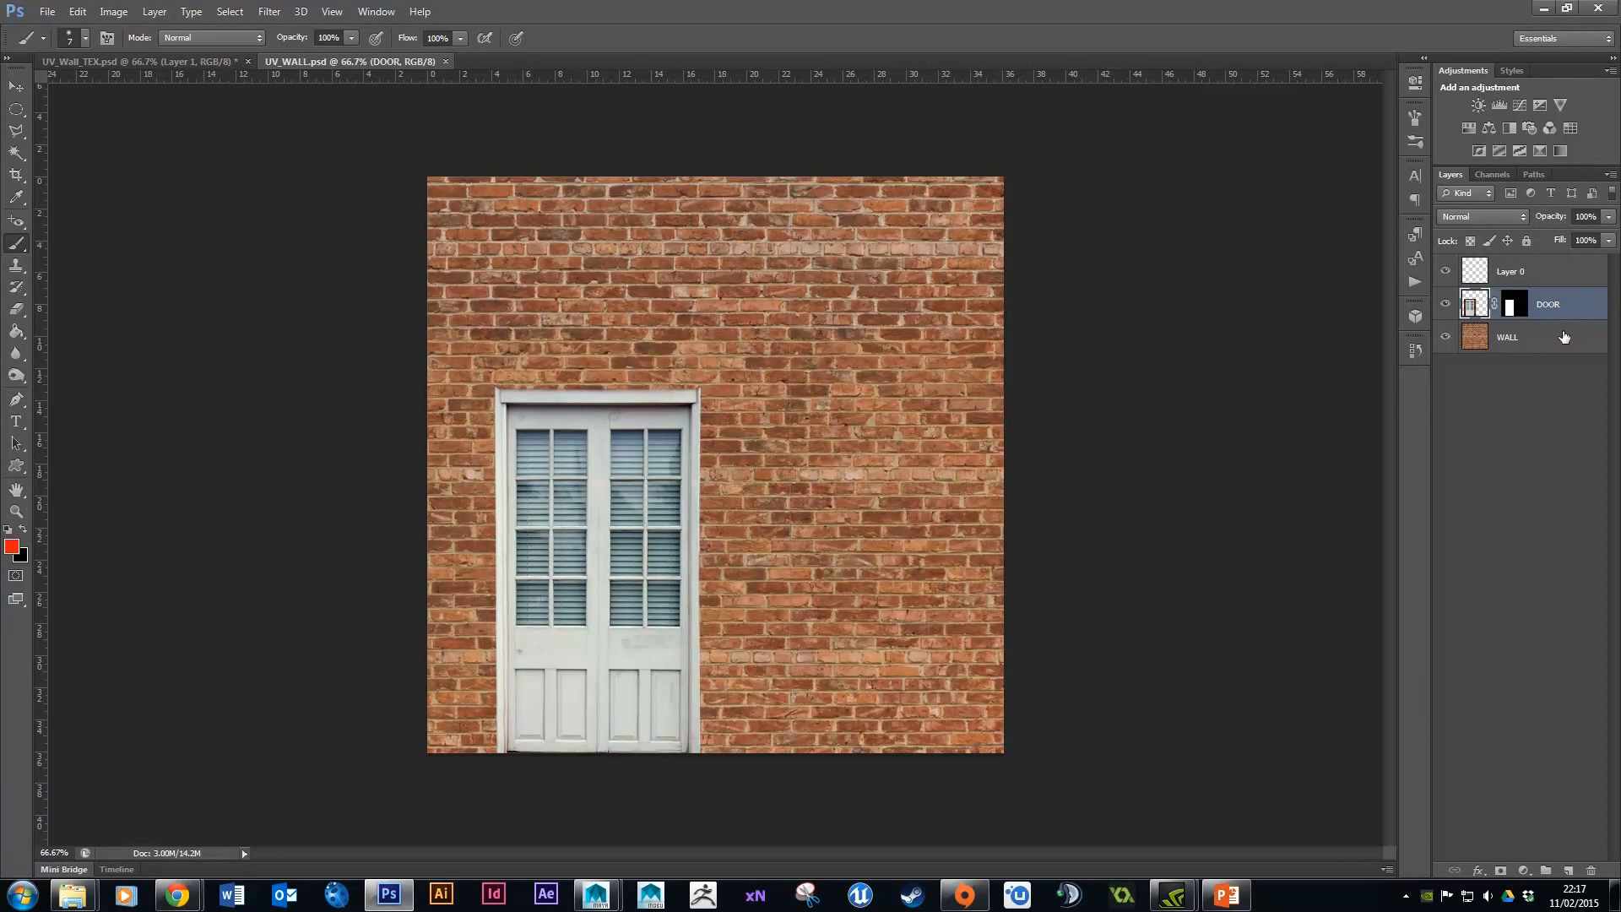
left_click(1560, 337)
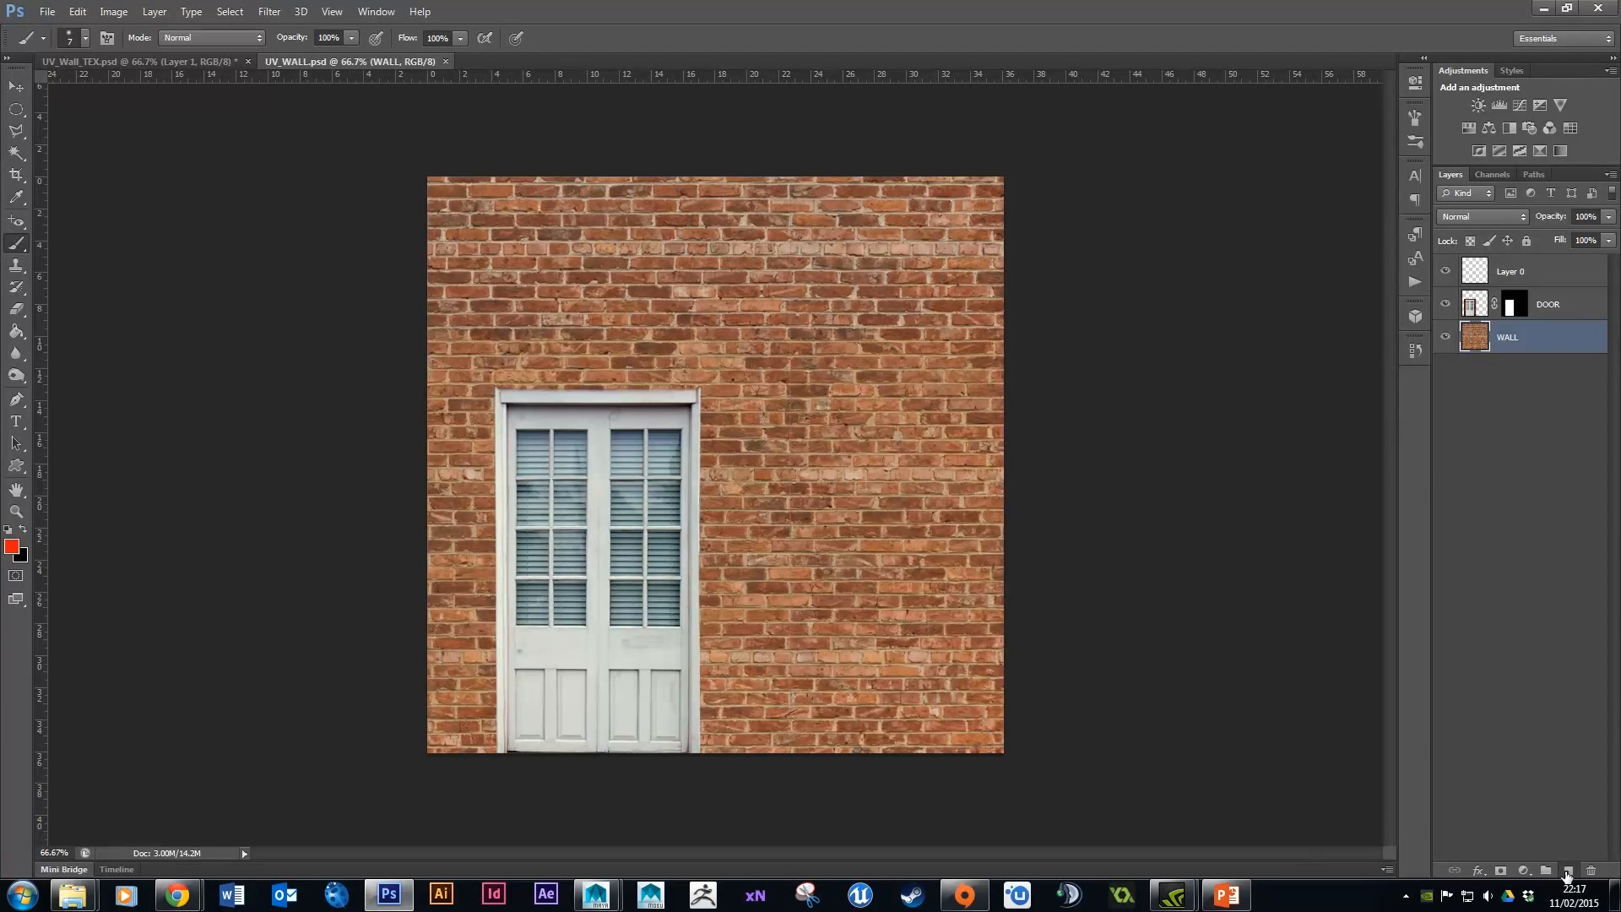
left_click(1567, 870)
left_click(77, 11)
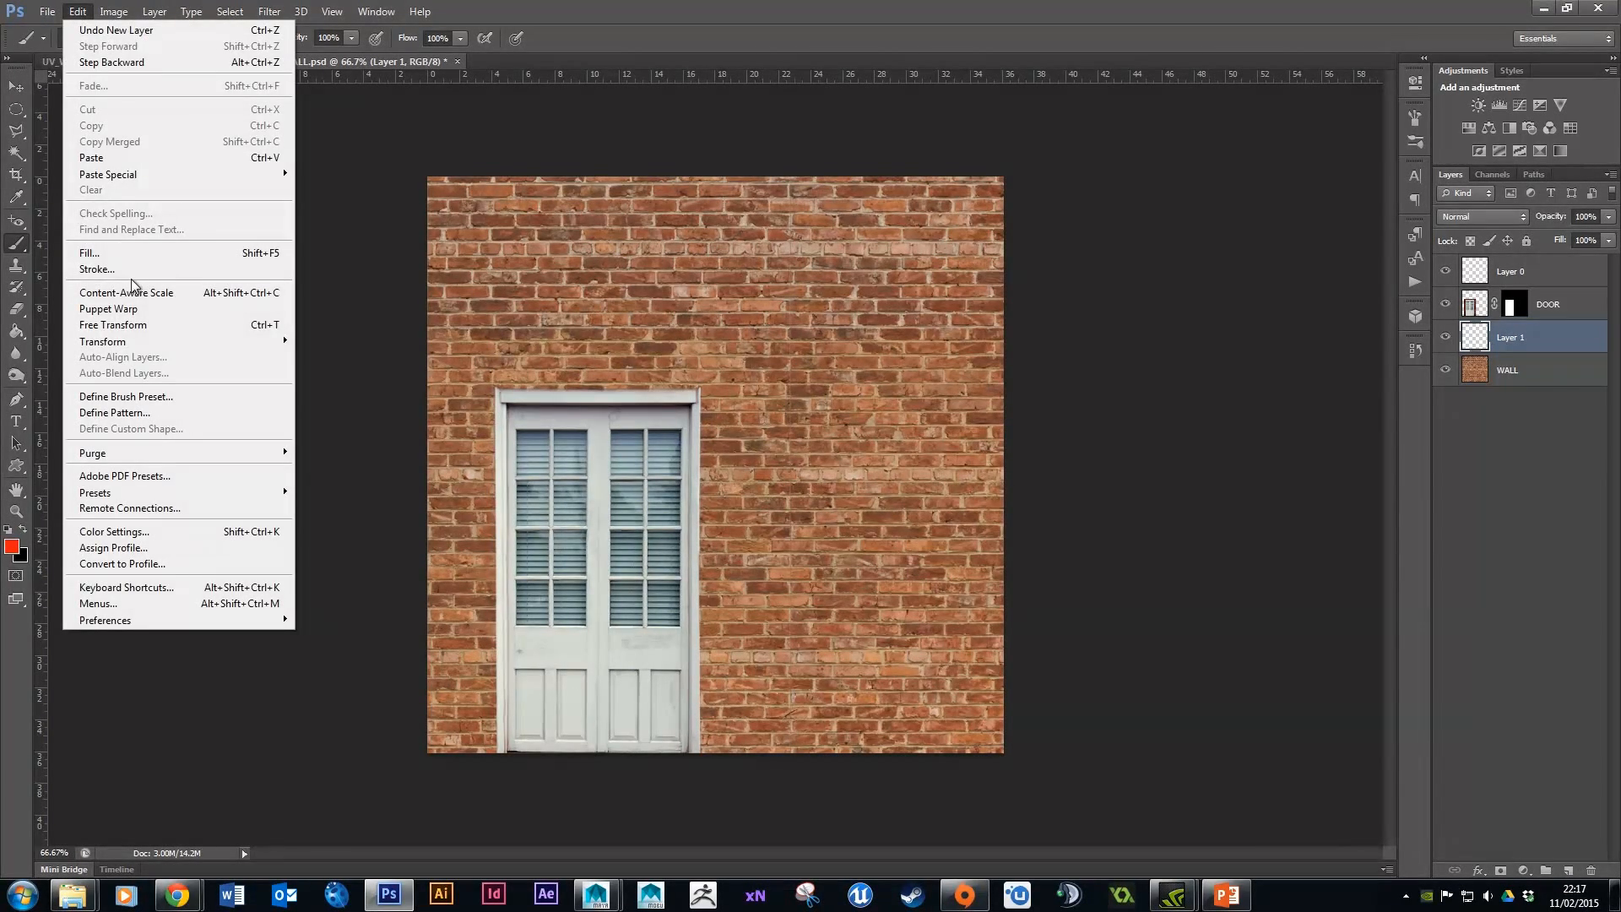
left_click(119, 253)
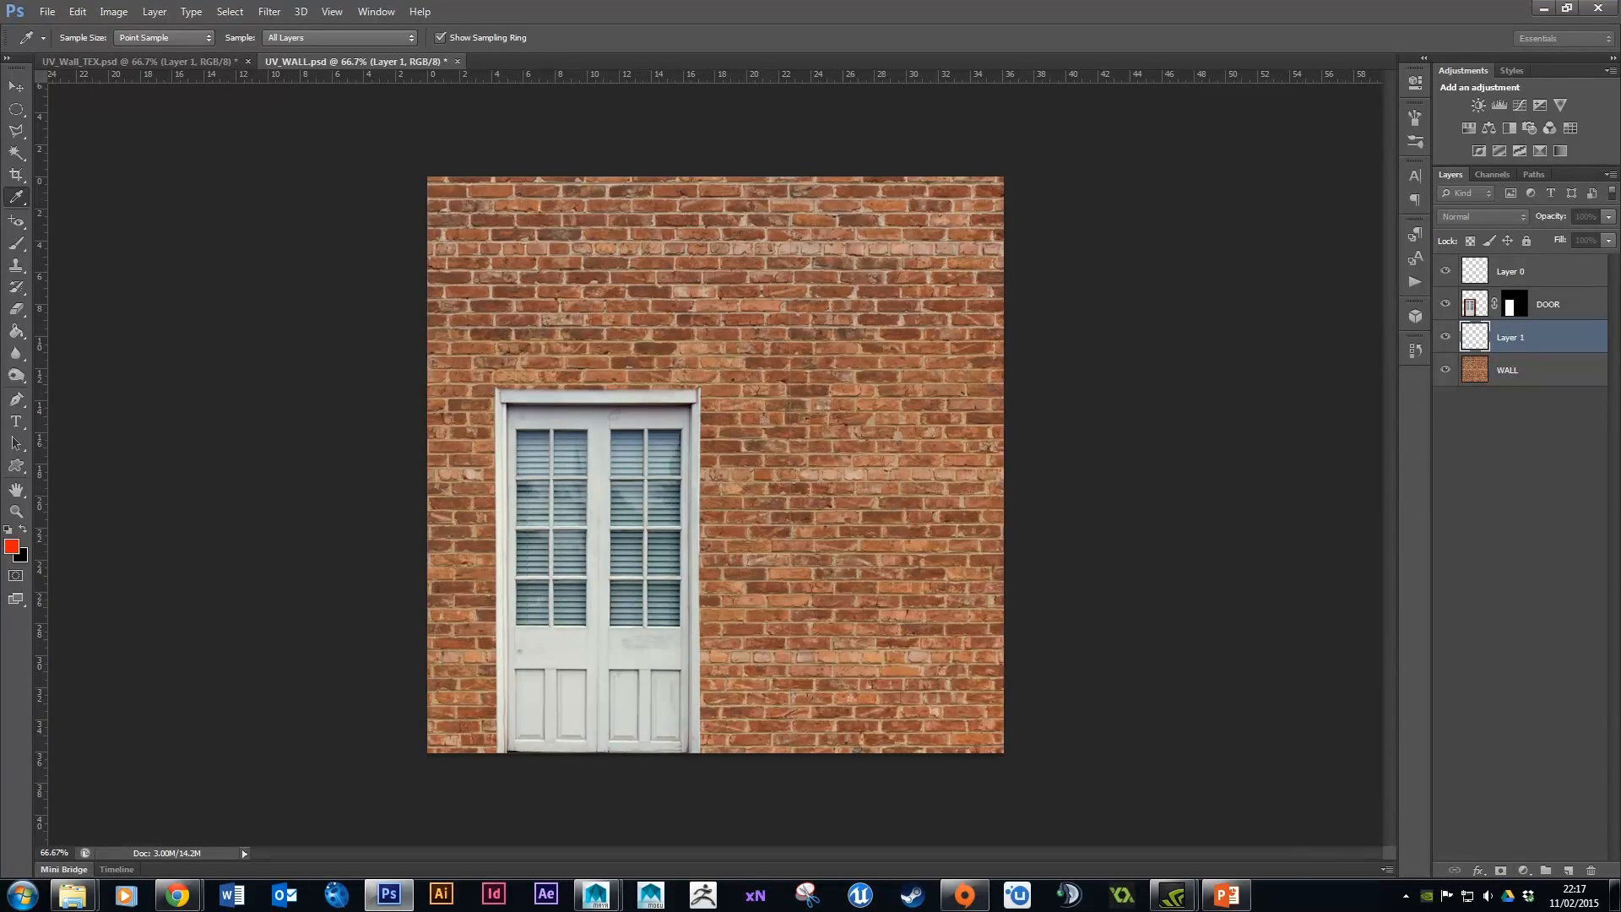
left_click_drag(473, 91, 548, 128)
left_click(576, 180)
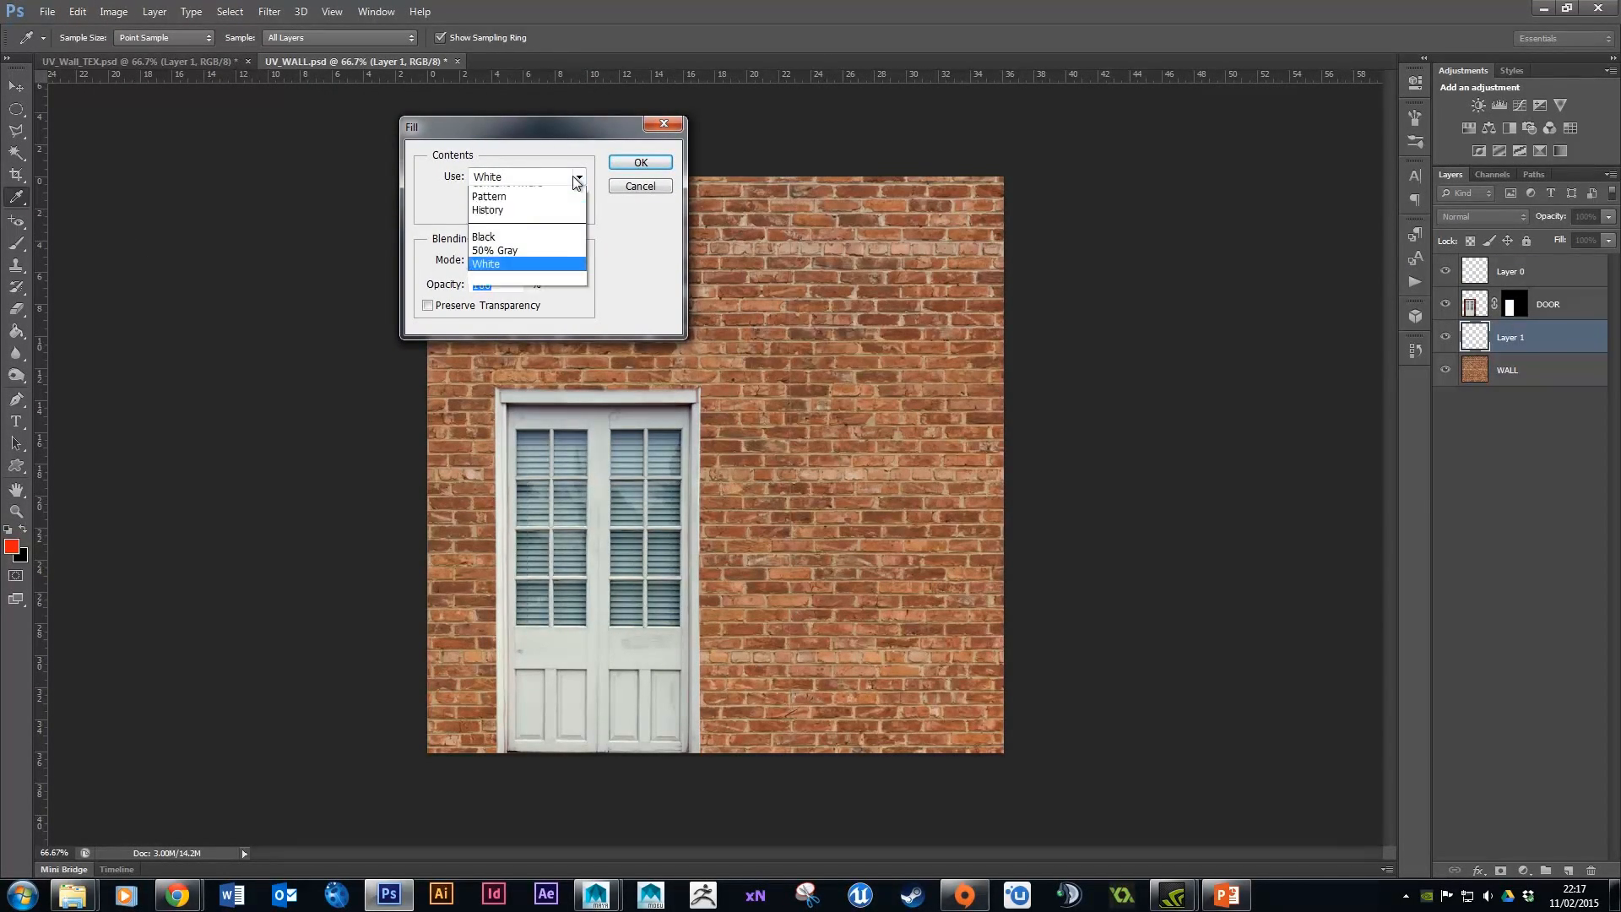
left_click(522, 301)
left_click(620, 159)
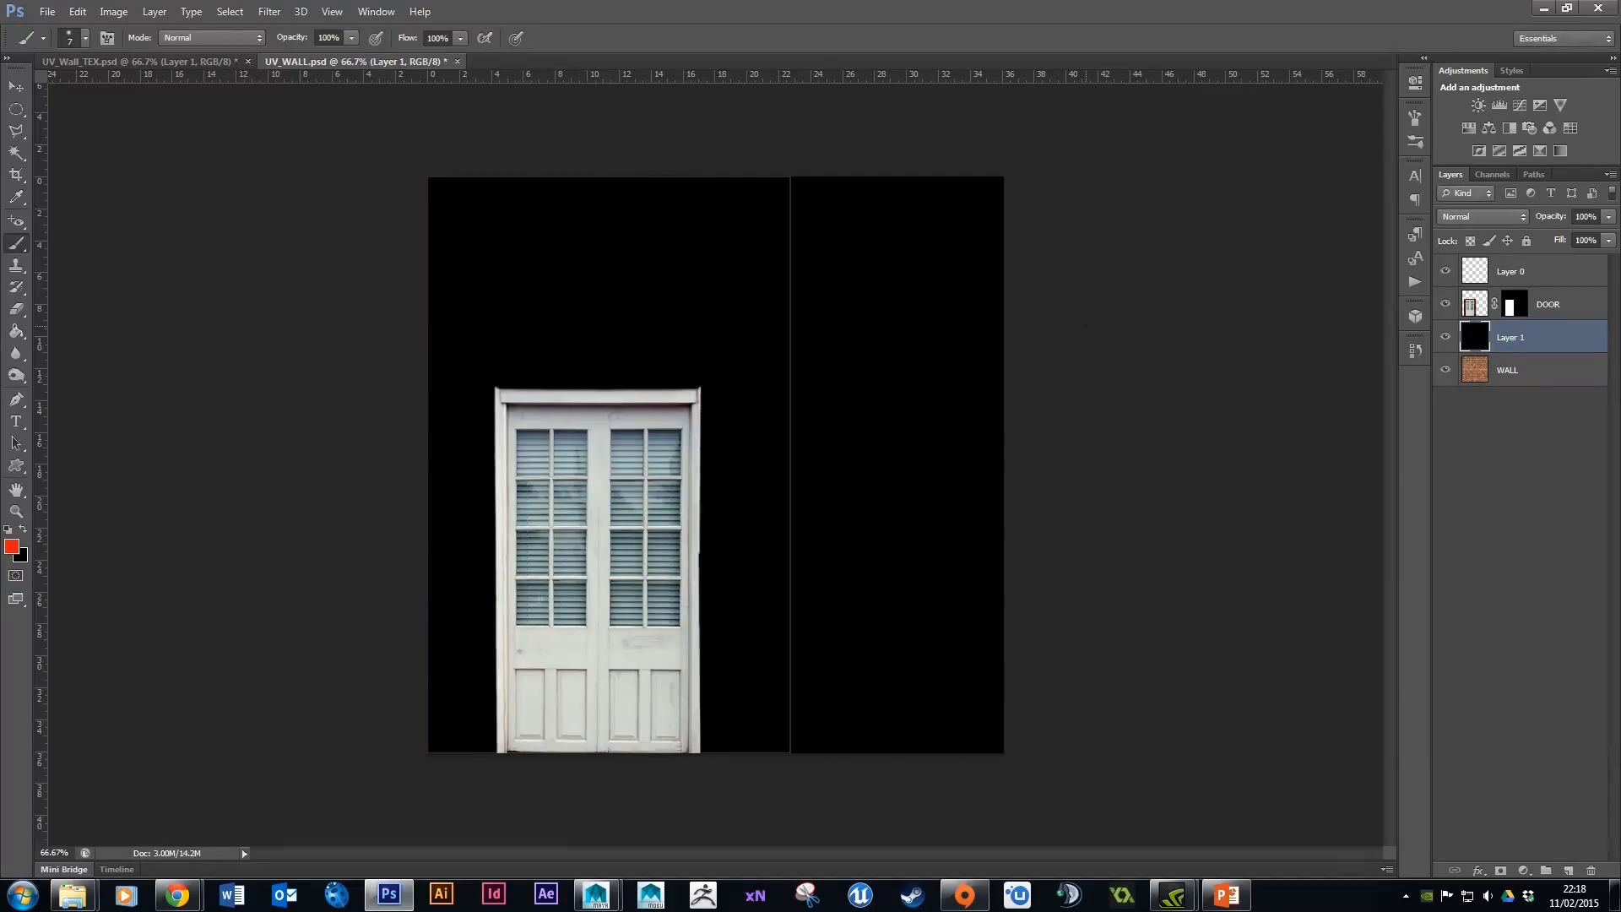
Rename the black layer as BACK WALL/MORTOR.
double_click(1520, 337)
type("BACK WALL/MOTOR")
key("BackSpace")
key("BackSpace")
type("RTOR")
key("Return")
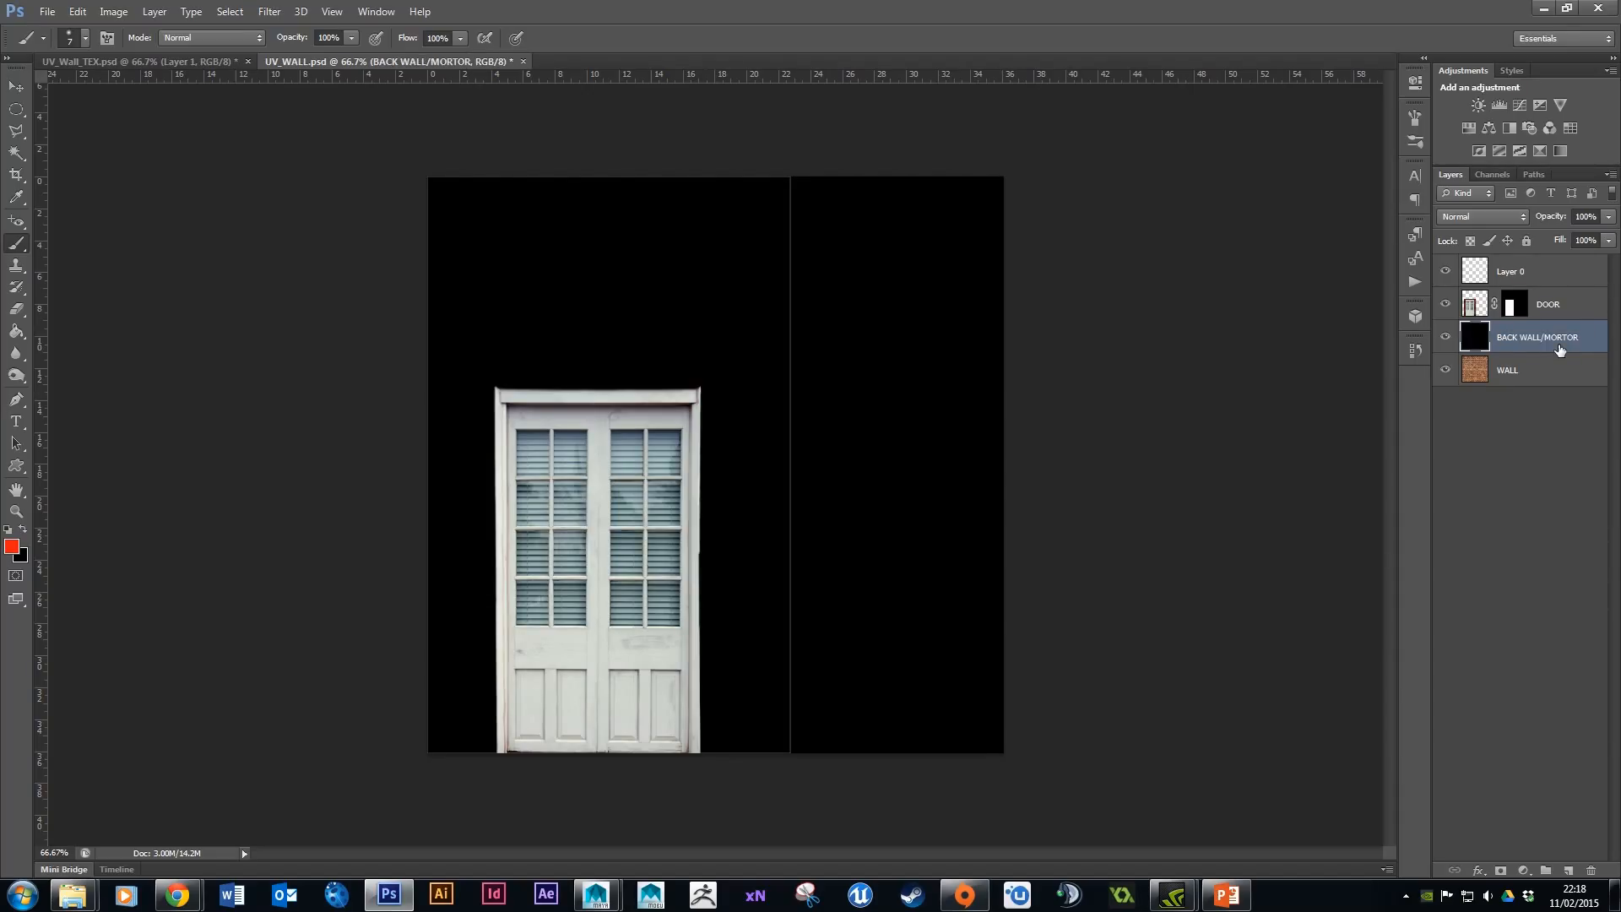
Hide the BACK WALL/MORTOR layer and add a new layer above it named BRICKS.
left_click(1445, 336)
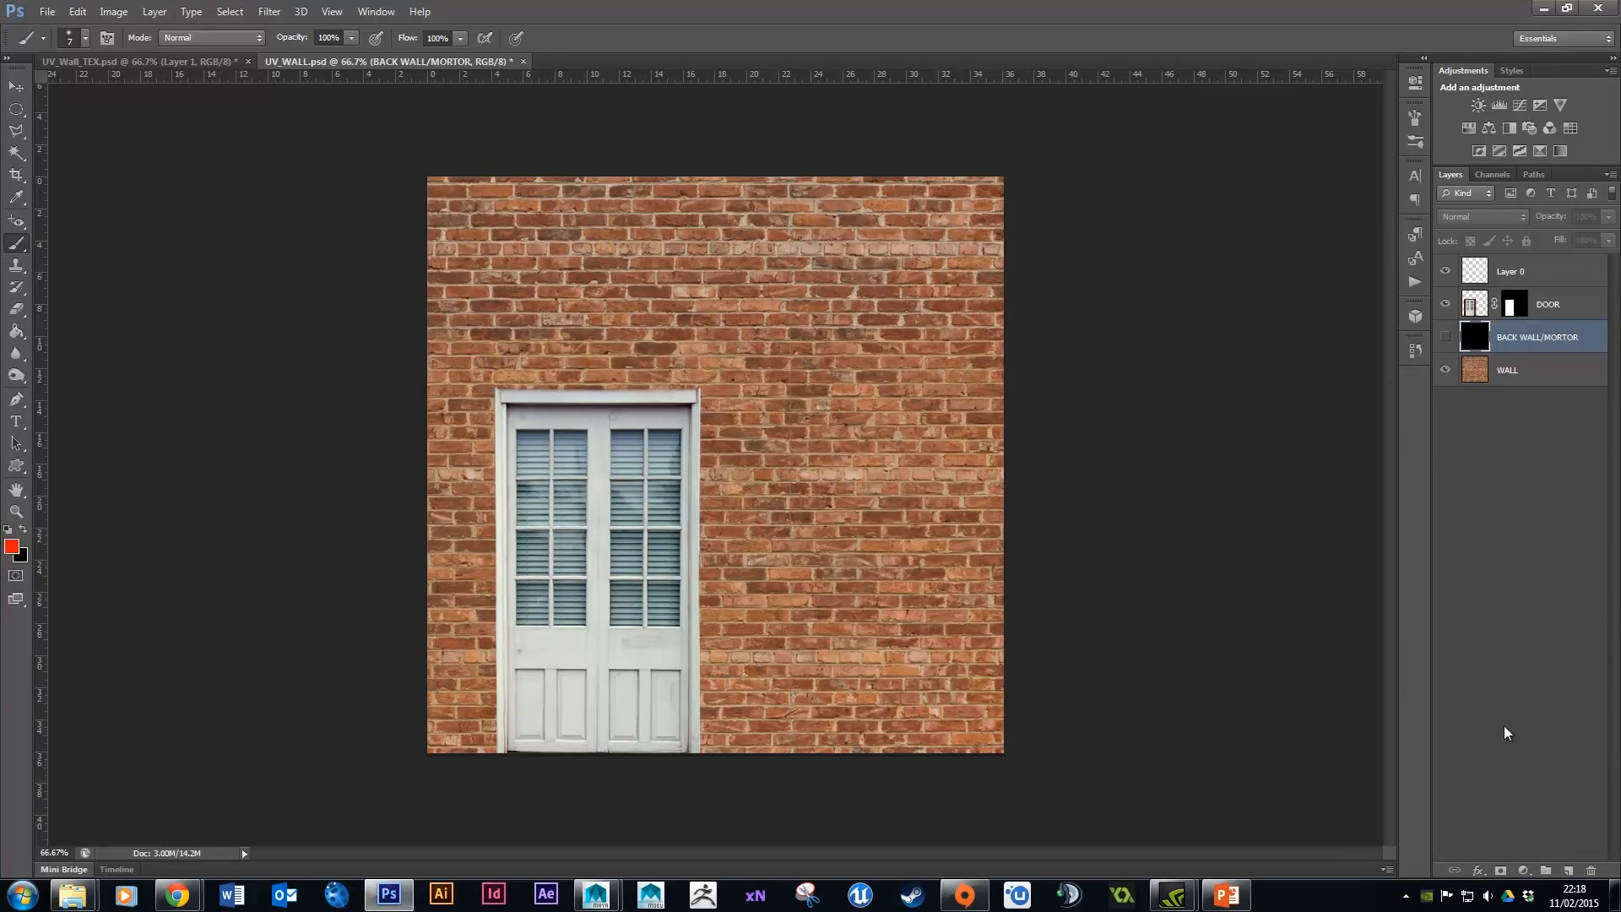
left_click(1569, 870)
double_click(1512, 337)
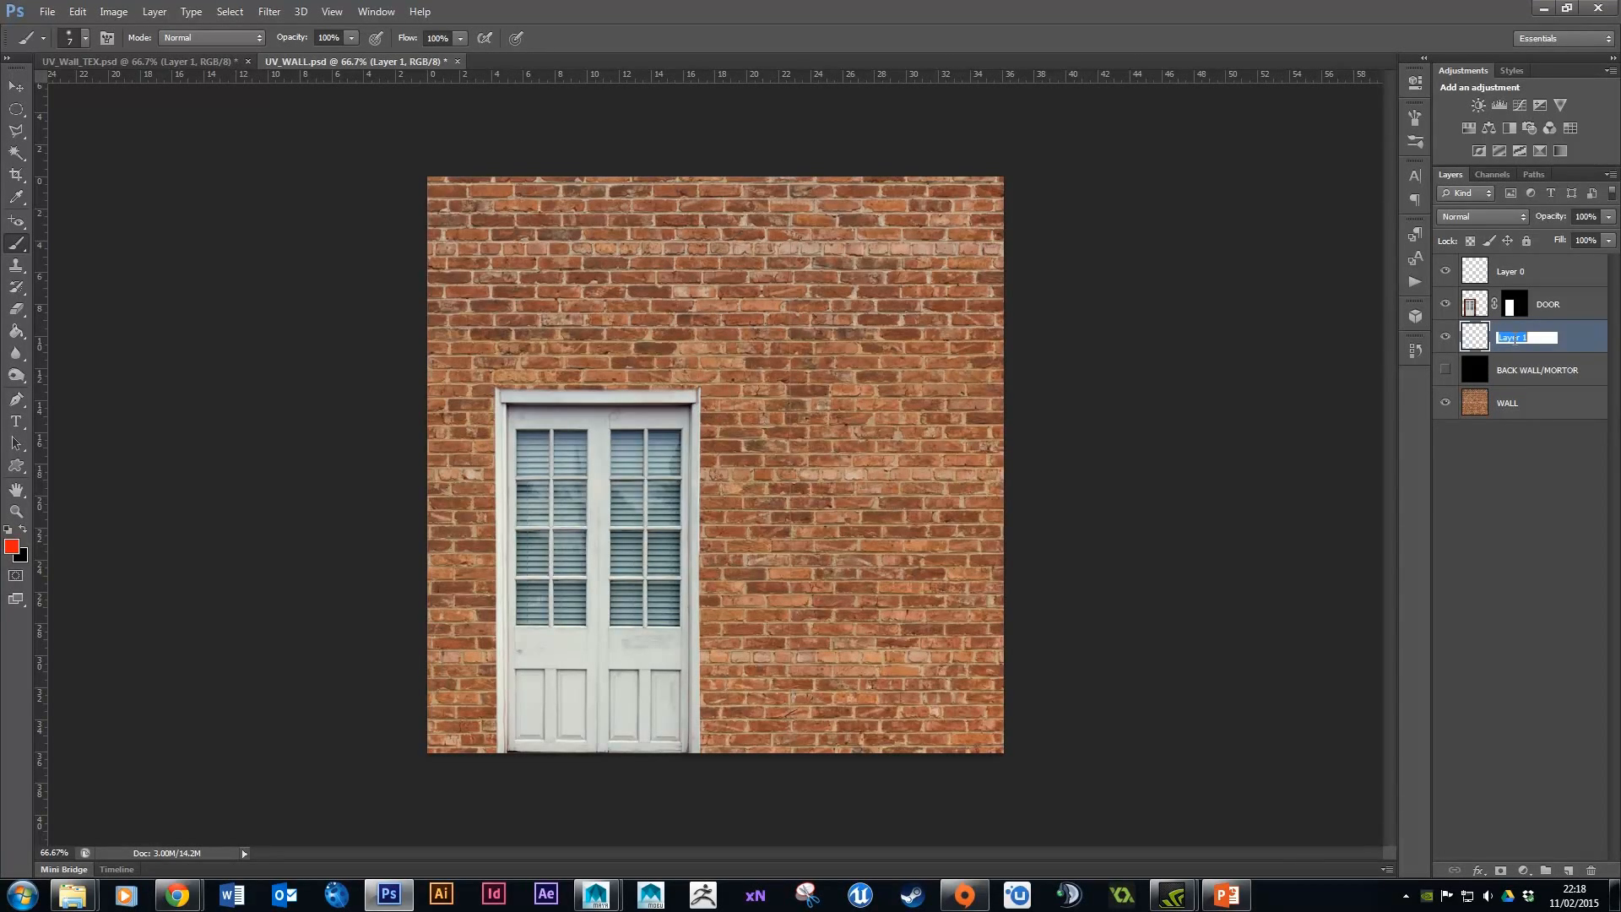
type("BRICKS")
key("Return")
Select a brick above the door on the WALL layer with the Magic Wand and extend the selection to similar colours.
left_click(1524, 409)
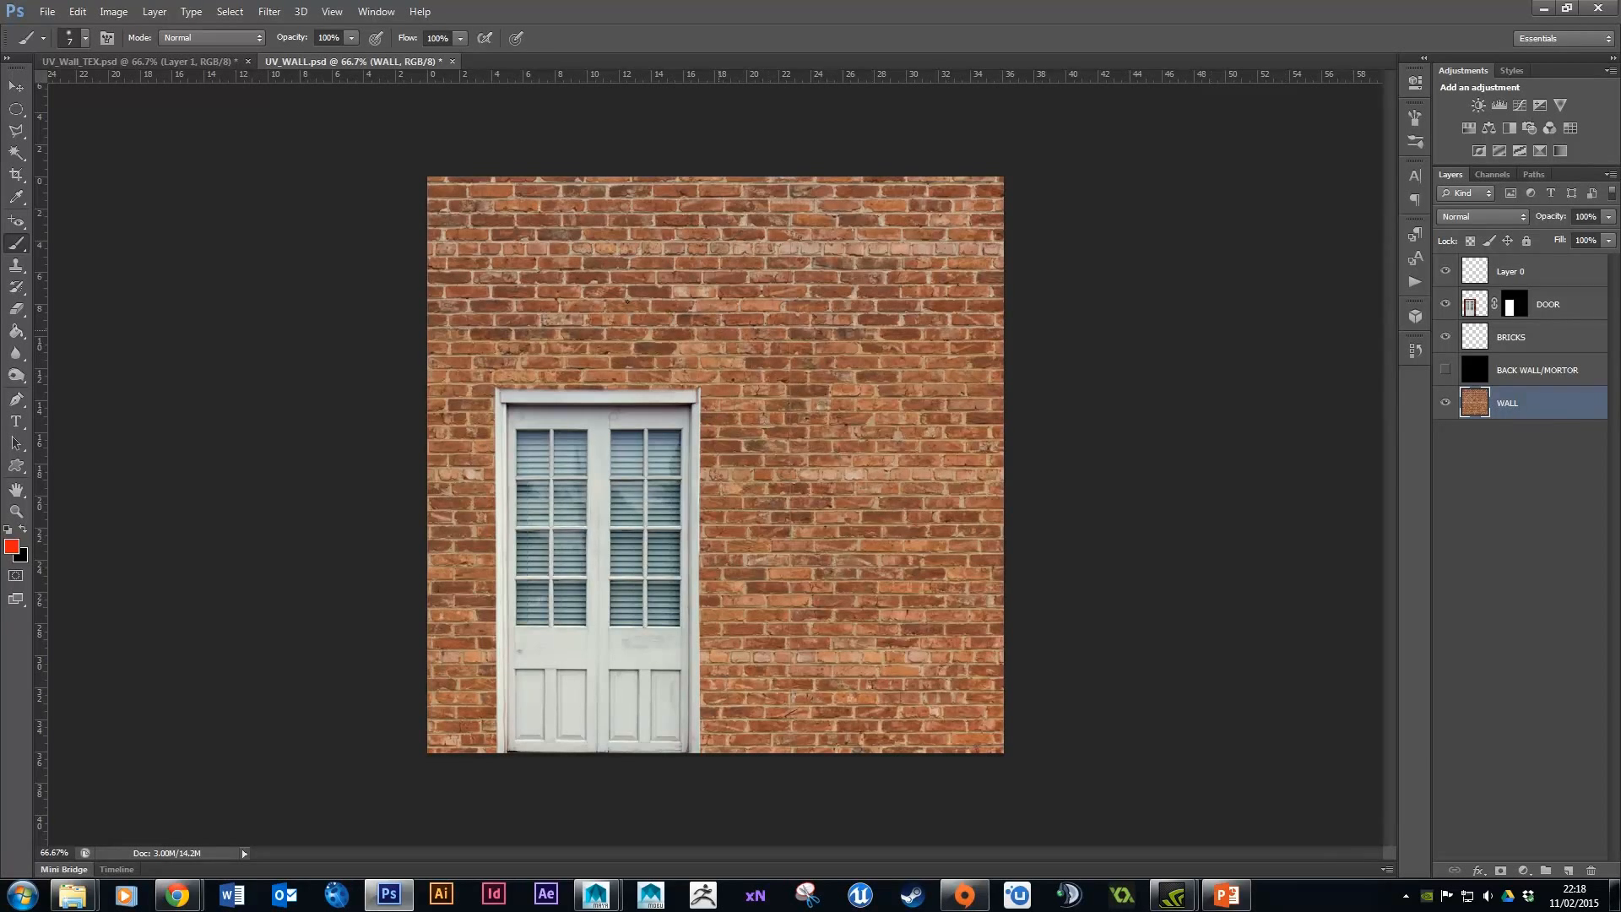
left_click(16, 153)
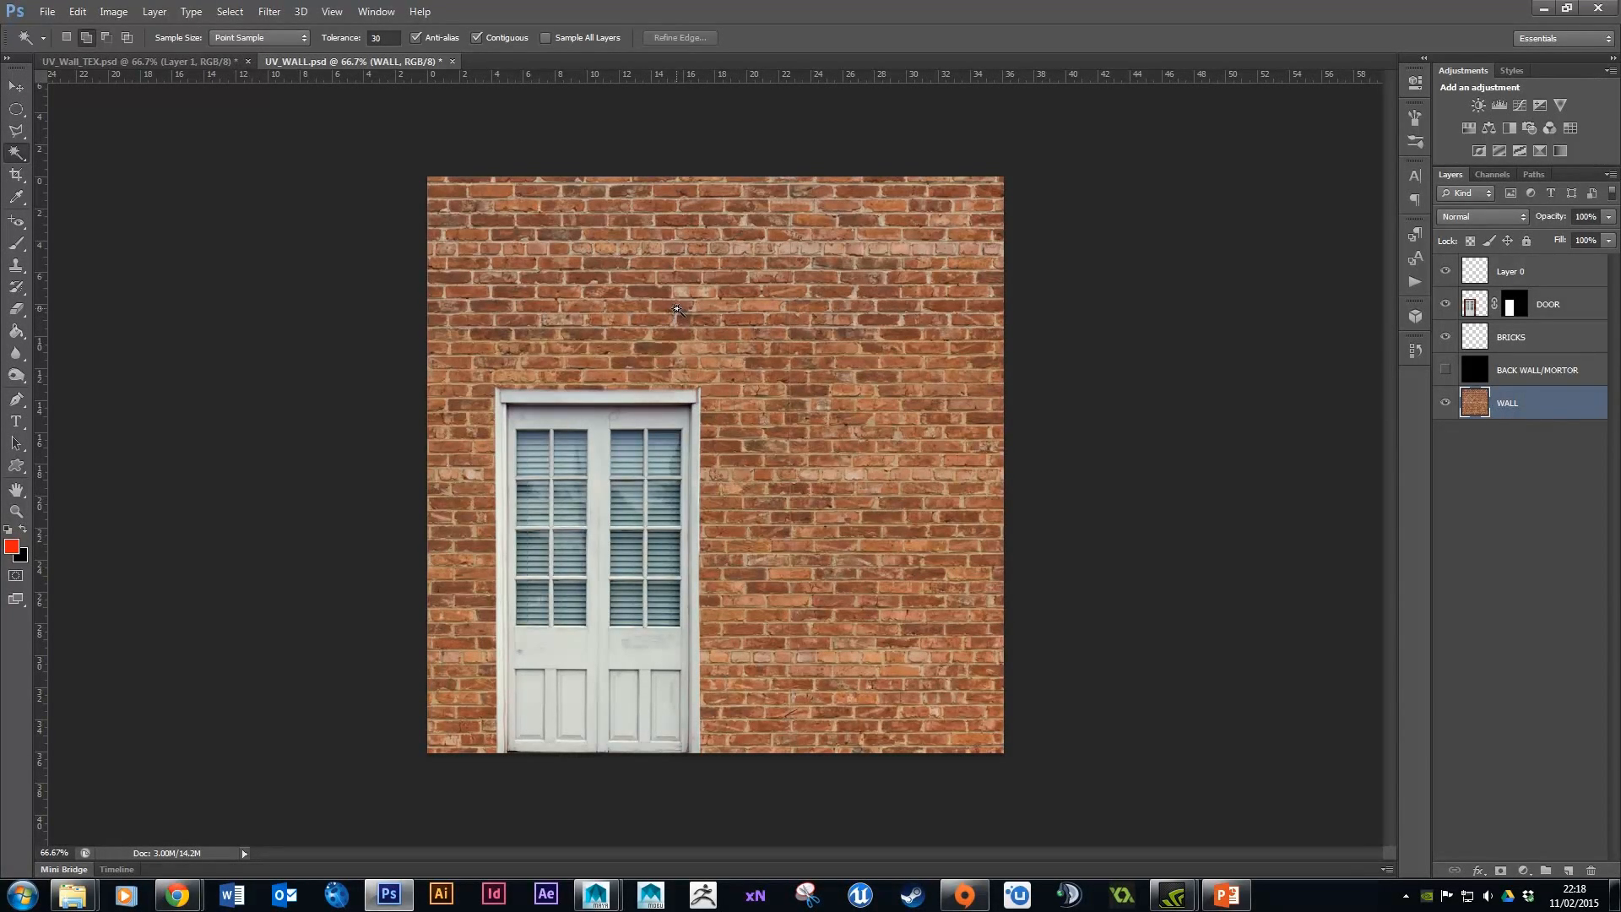
left_click(674, 308)
left_click(226, 15)
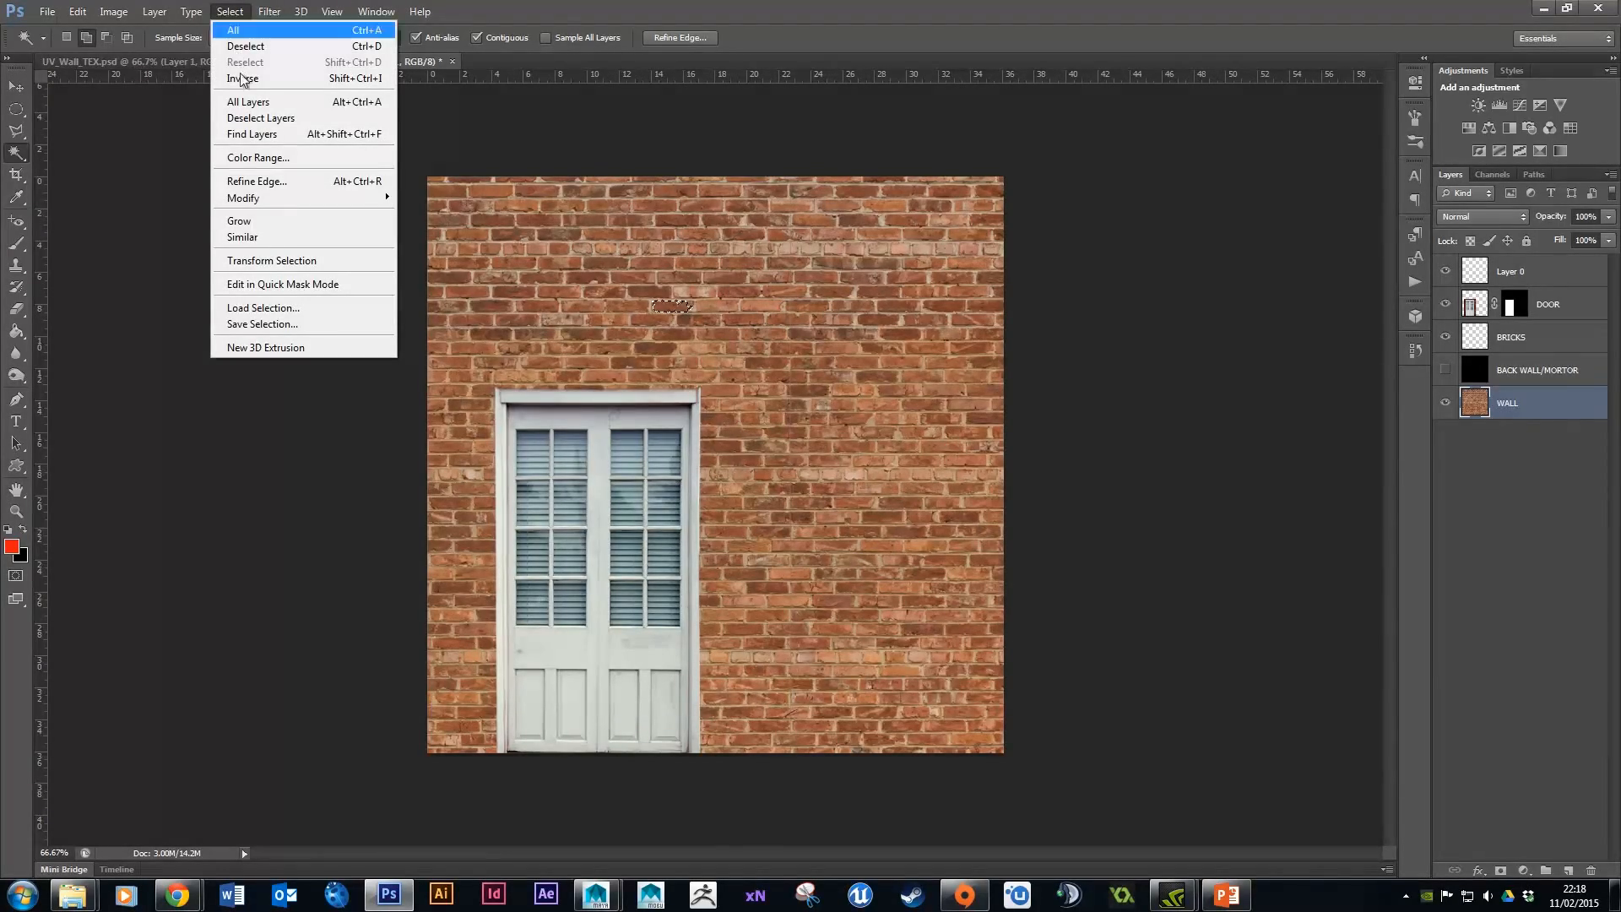
left_click(256, 237)
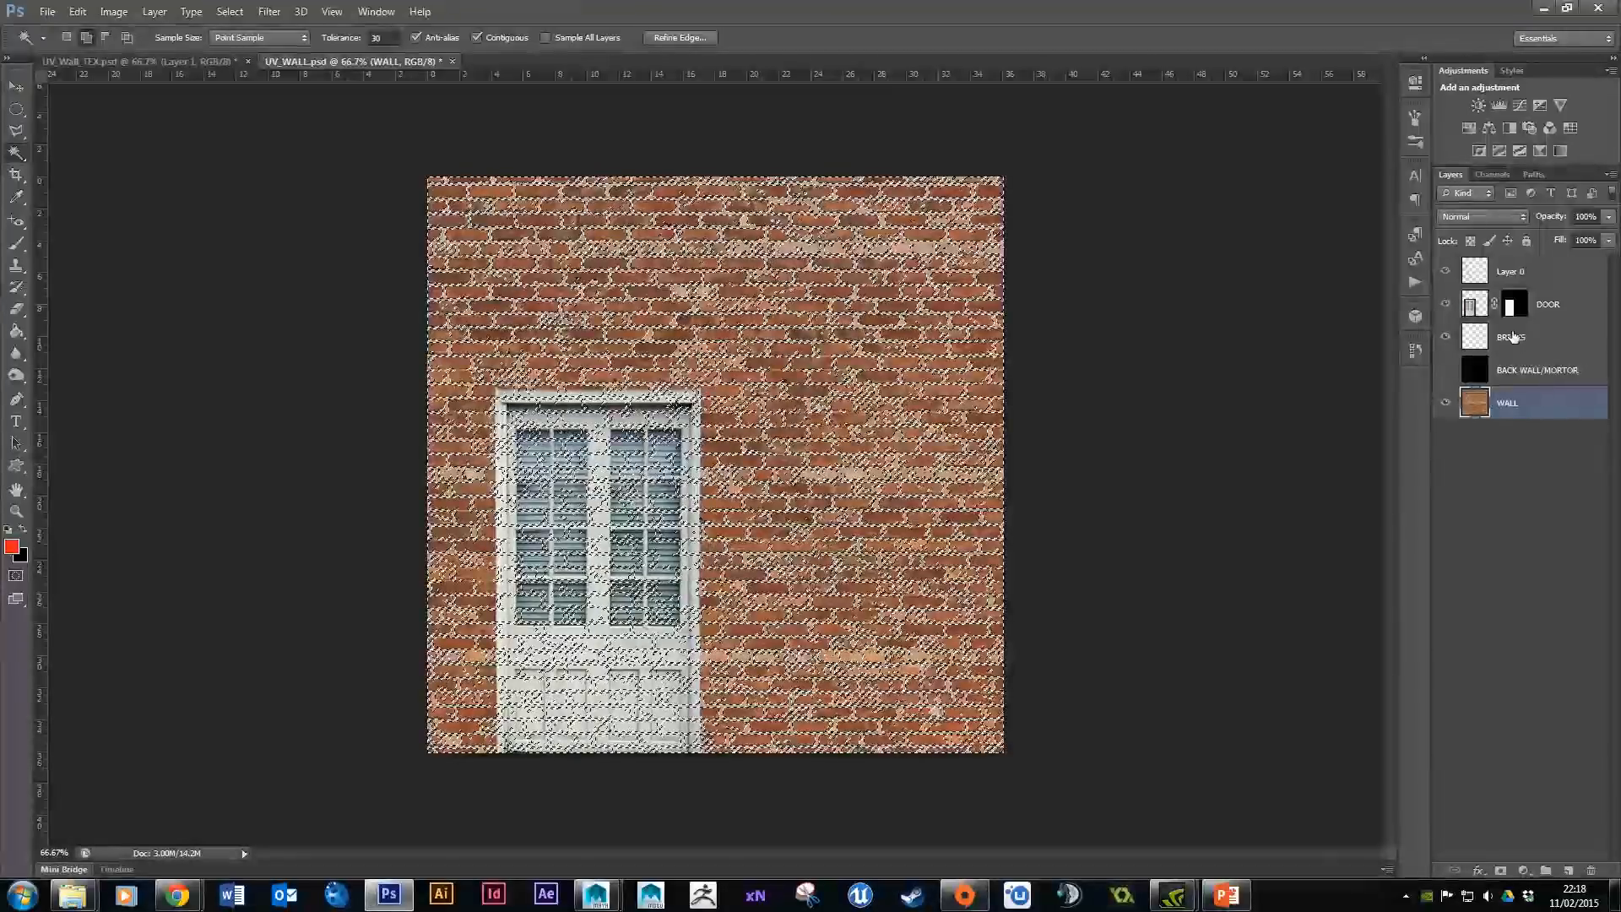
Fill the brick selection with 50% gray on the BRICKS layer, deselect, and show the BACK WALL/MORTOR layer again.
left_click(1511, 338)
left_click(76, 11)
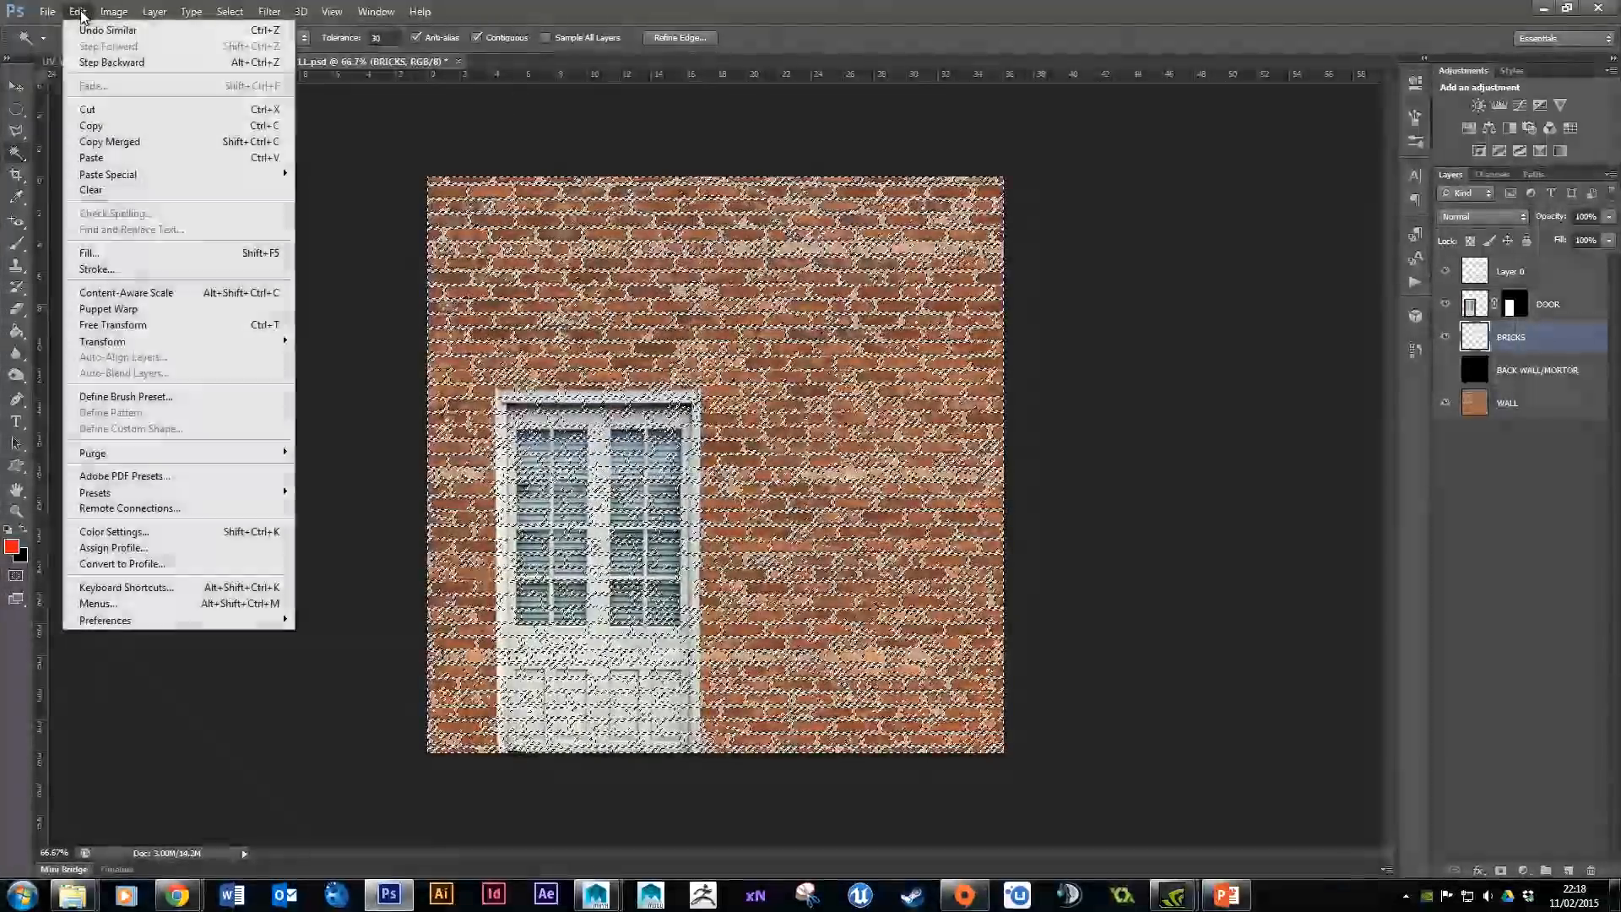
left_click(132, 255)
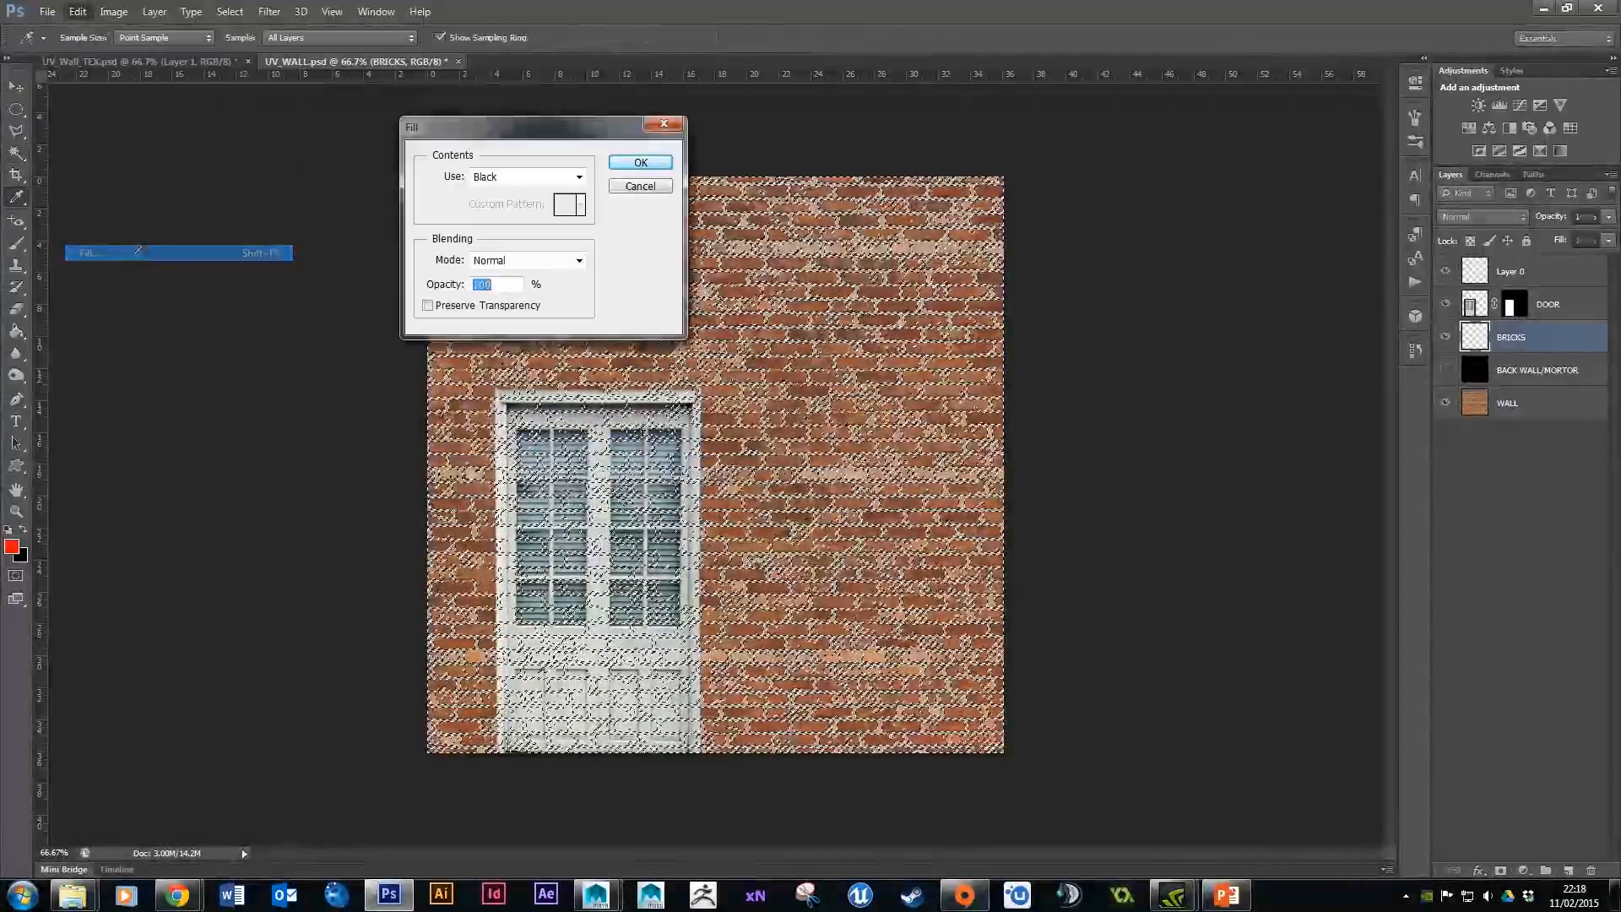
left_click(573, 177)
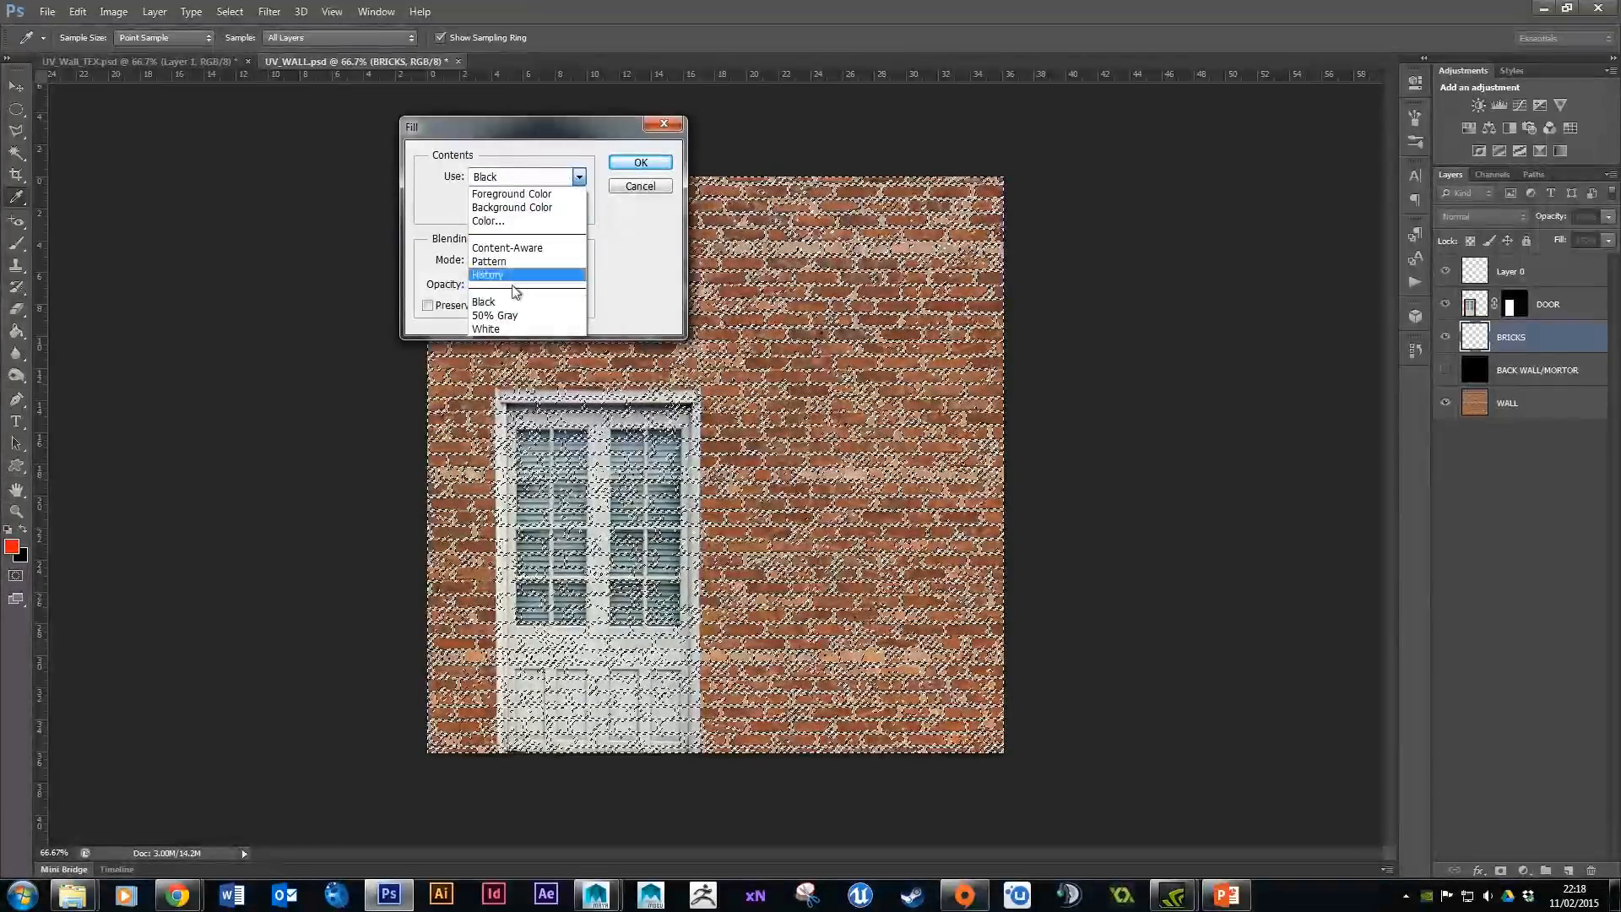
left_click(507, 308)
left_click(633, 163)
key("w")
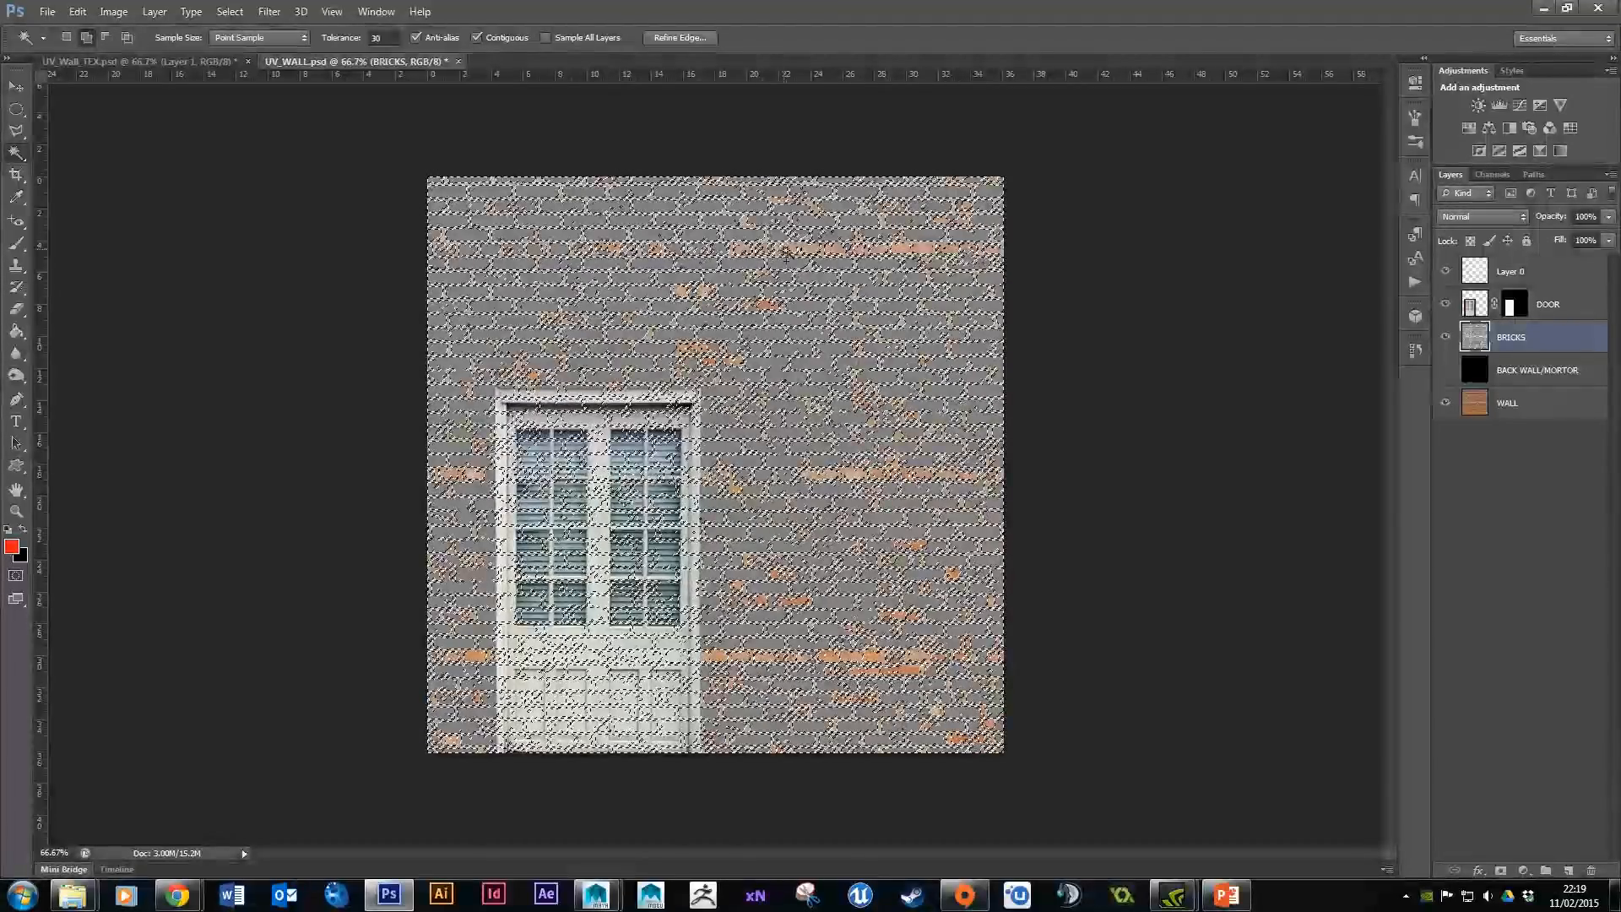
key("ctrl+d")
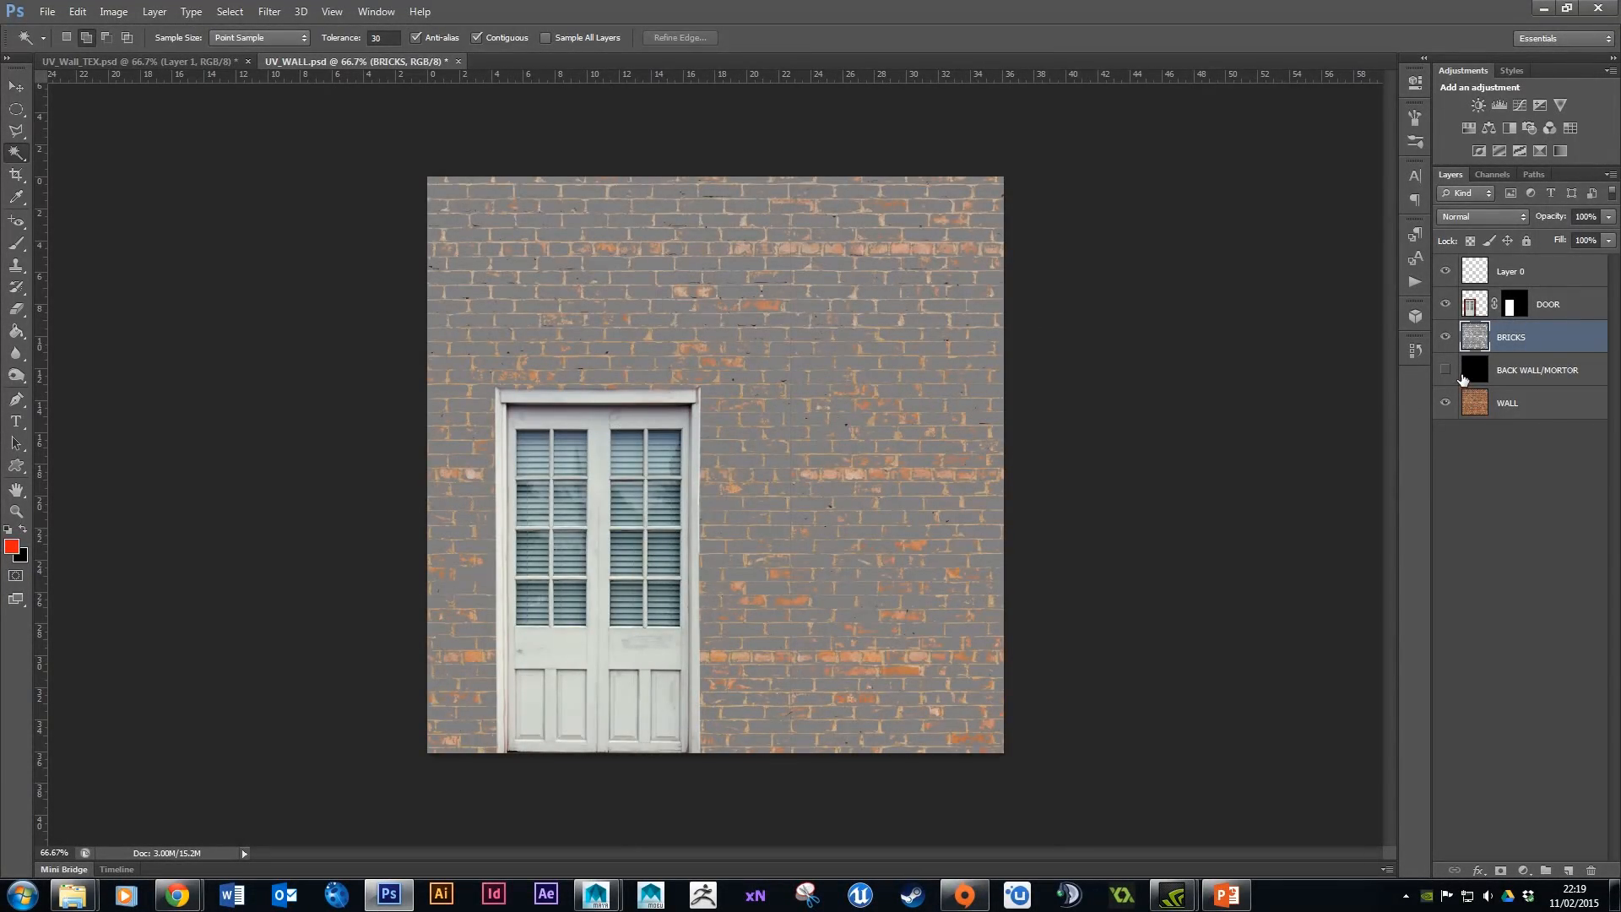
left_click(1445, 370)
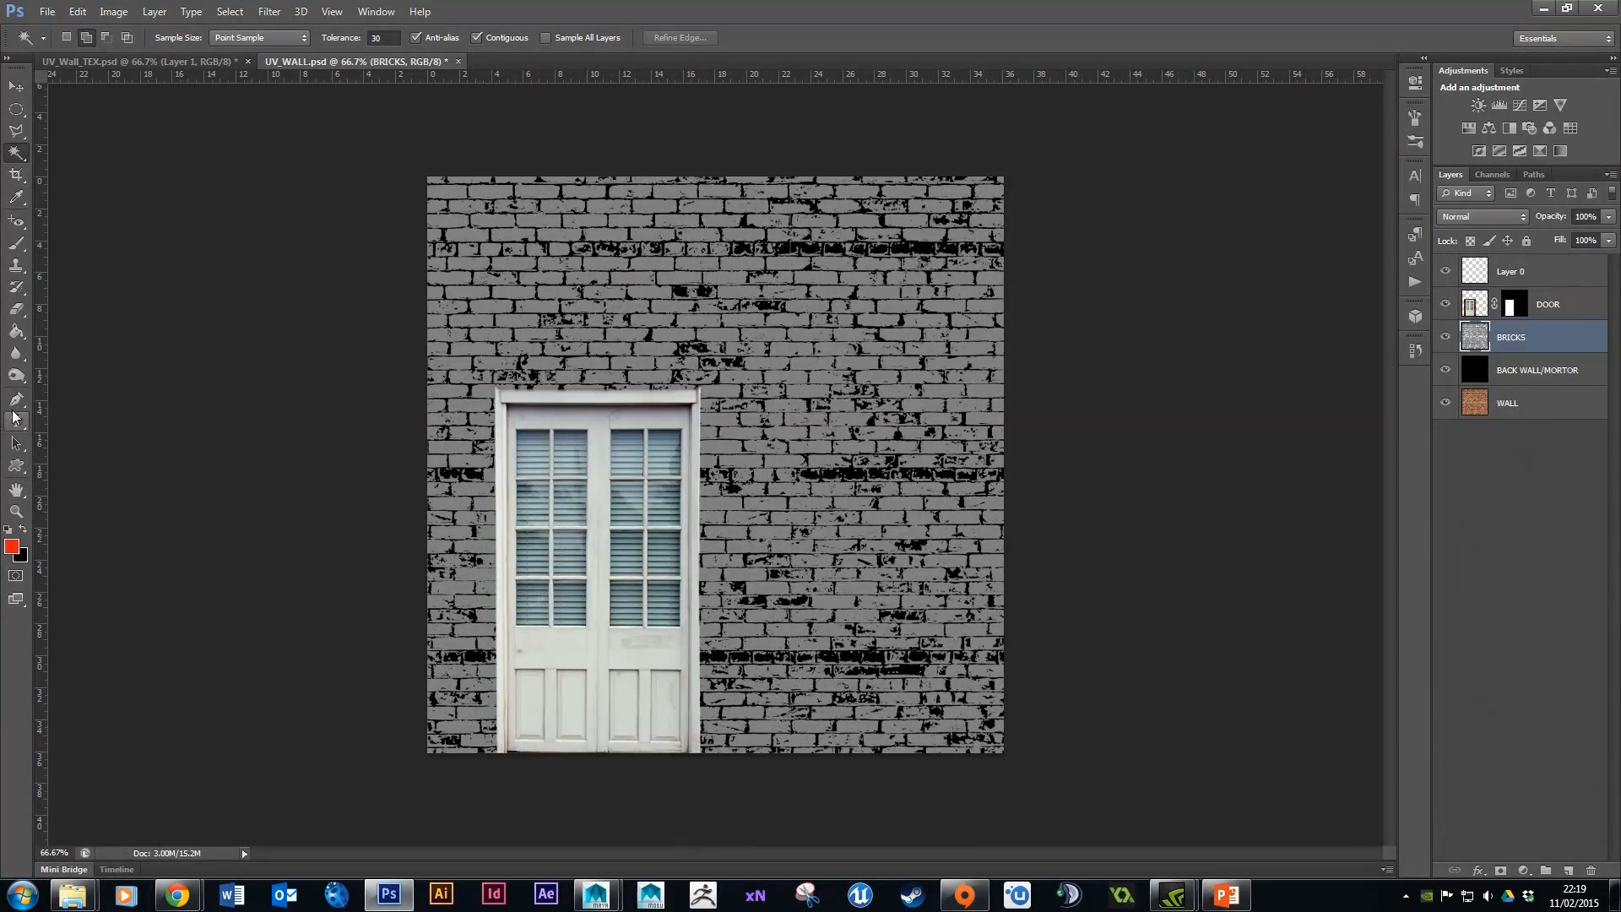
Draw a black rectangle of about 365 × 650 px covering the door and its frame, and move its layer above DOOR.
left_click(15, 473)
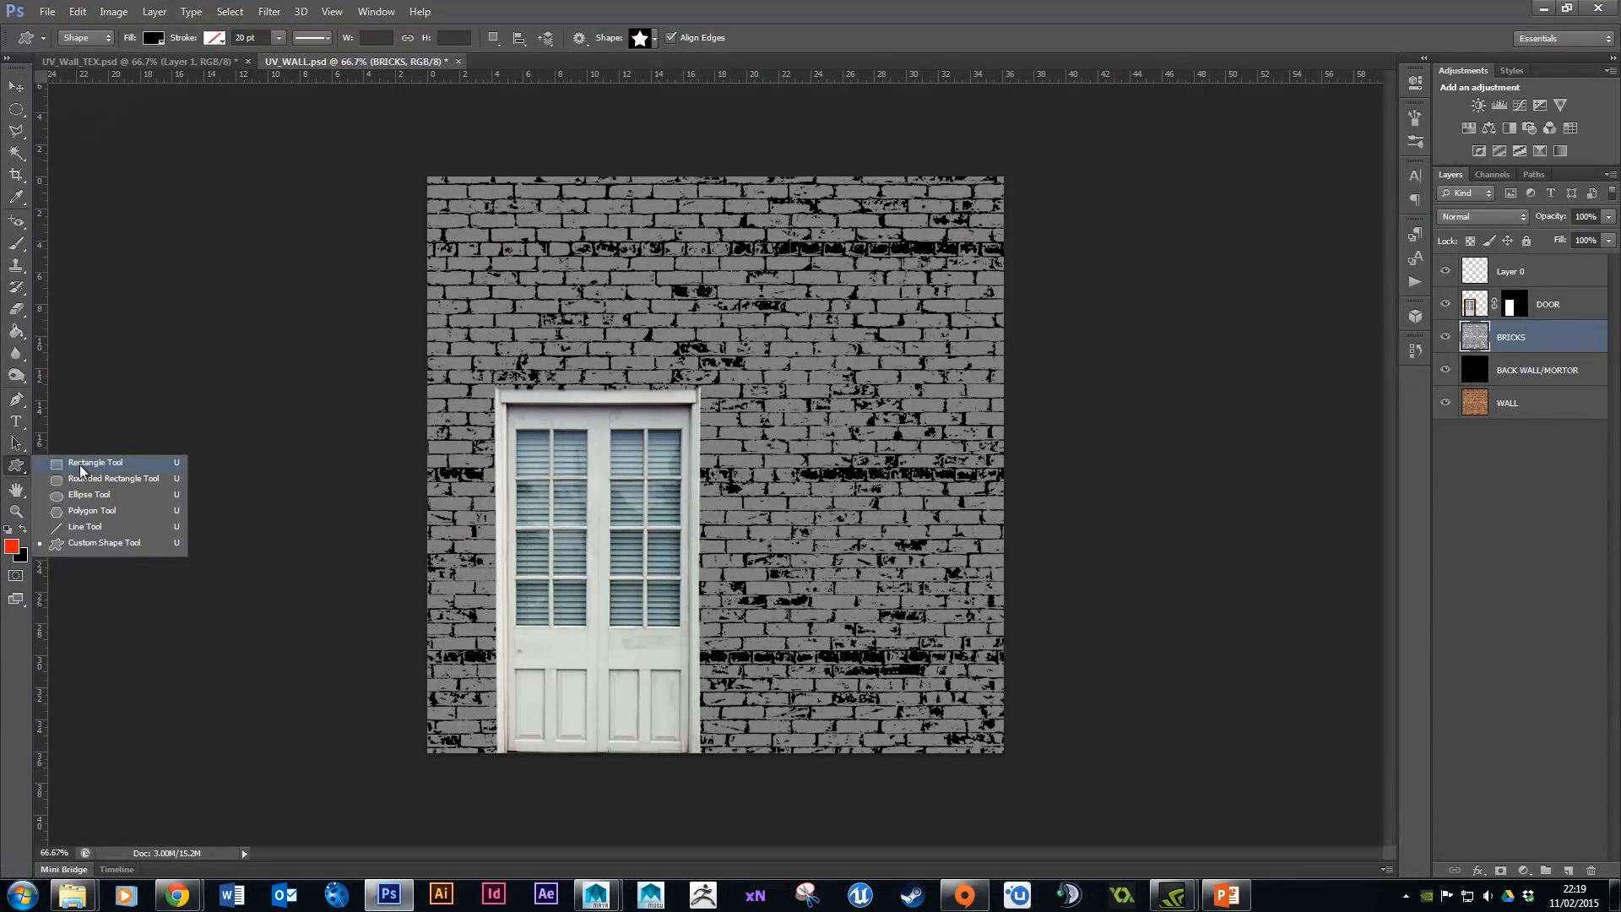
left_click(79, 464)
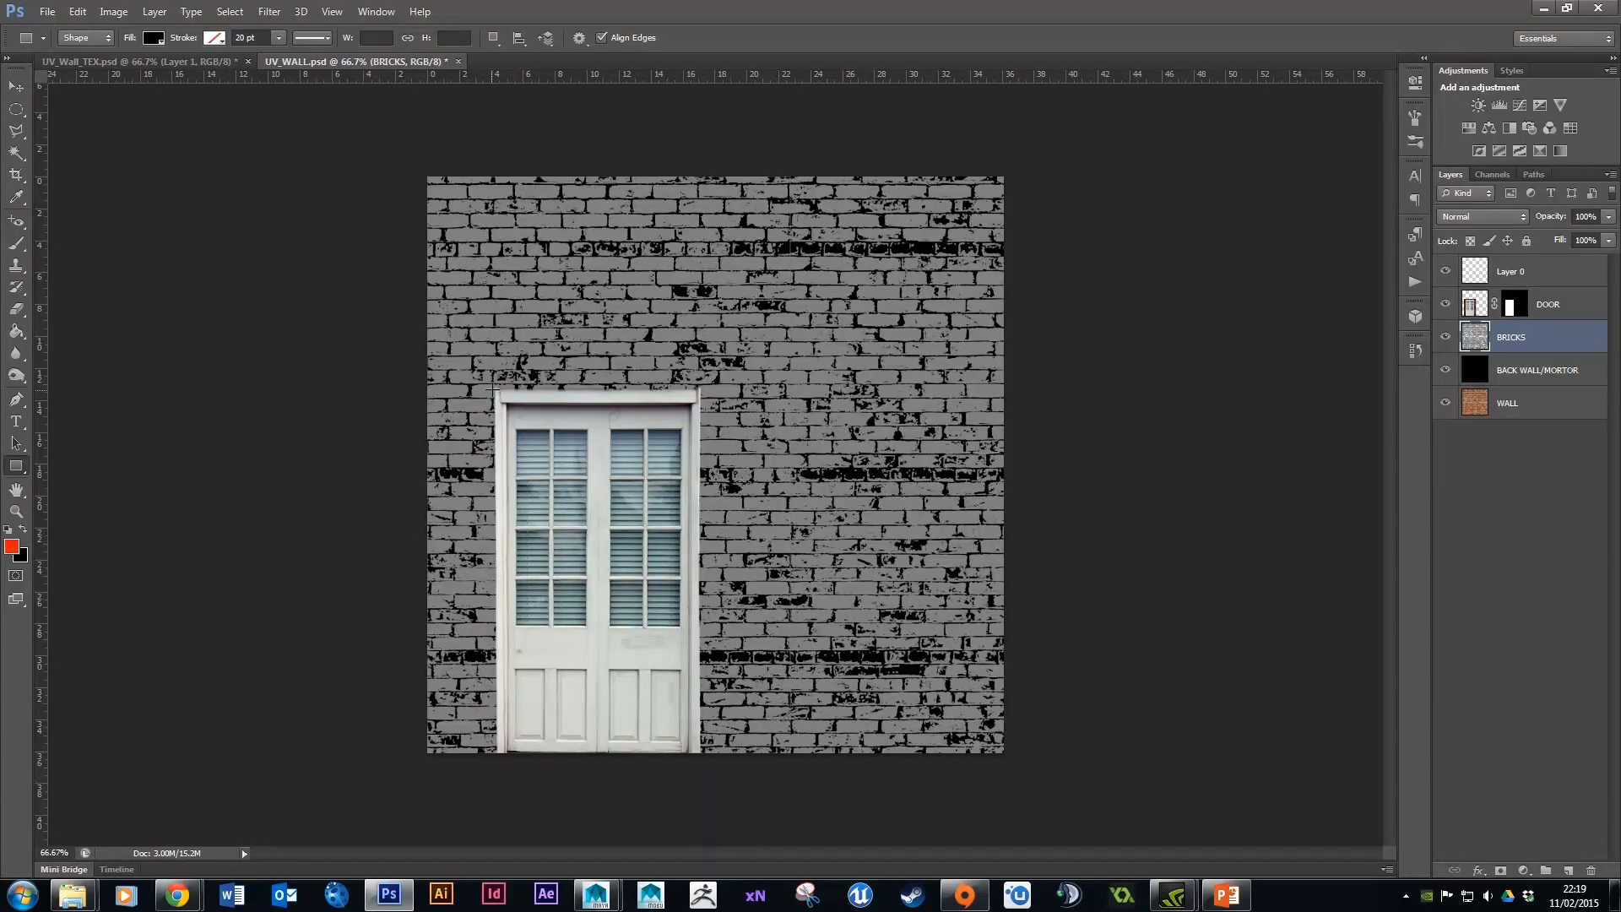
left_click_drag(497, 390, 700, 754)
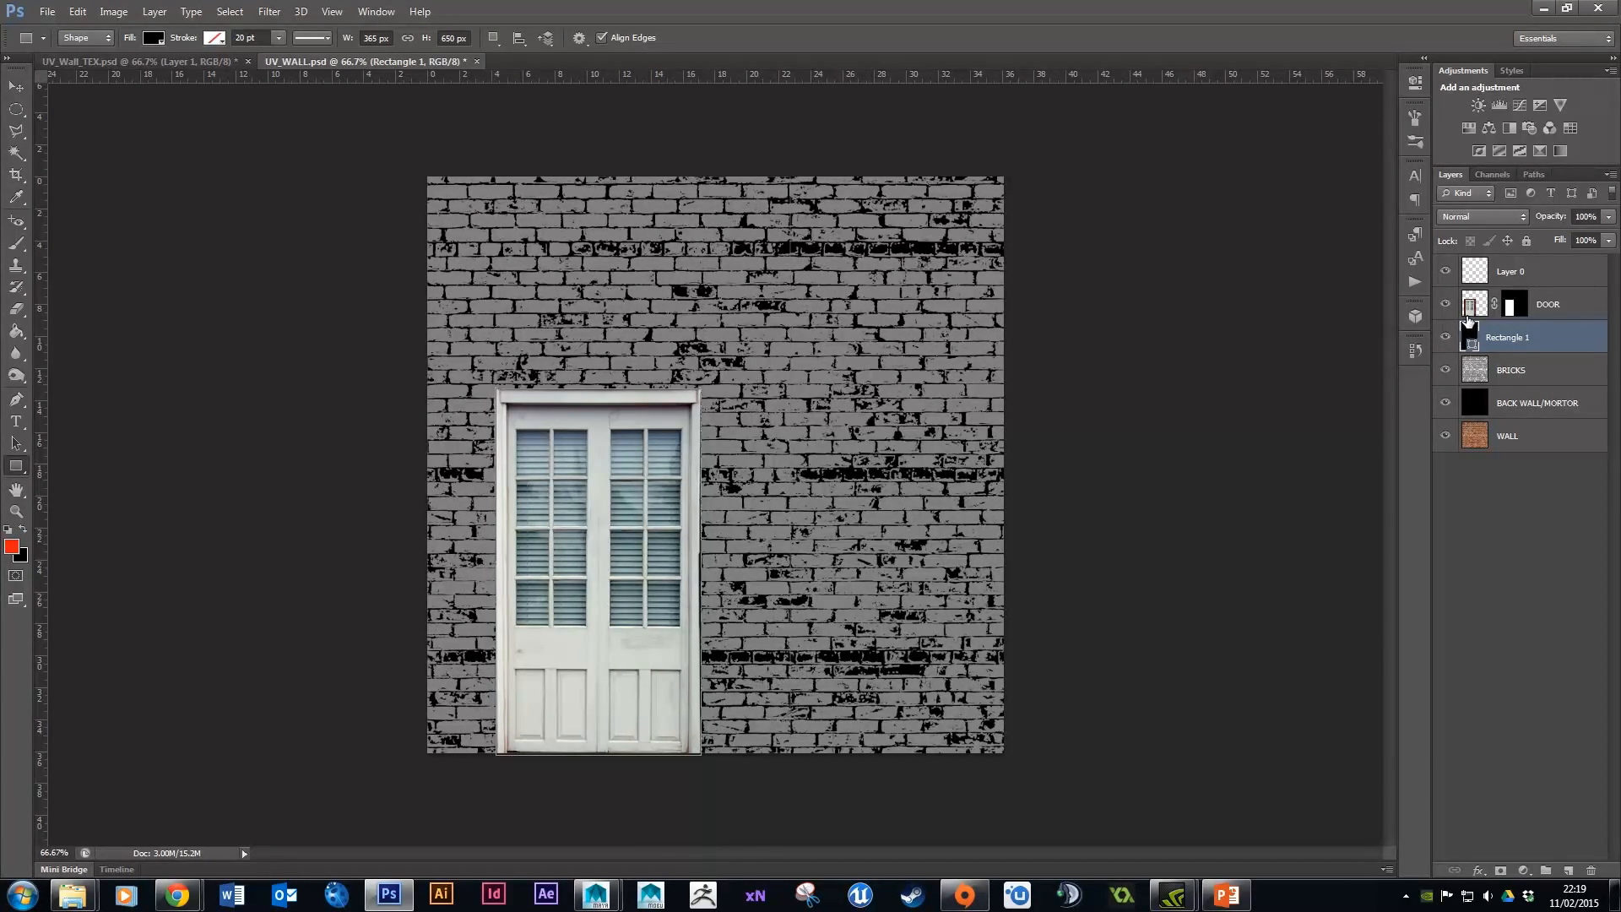
left_click_drag(1502, 336, 1519, 301)
left_click(1608, 240)
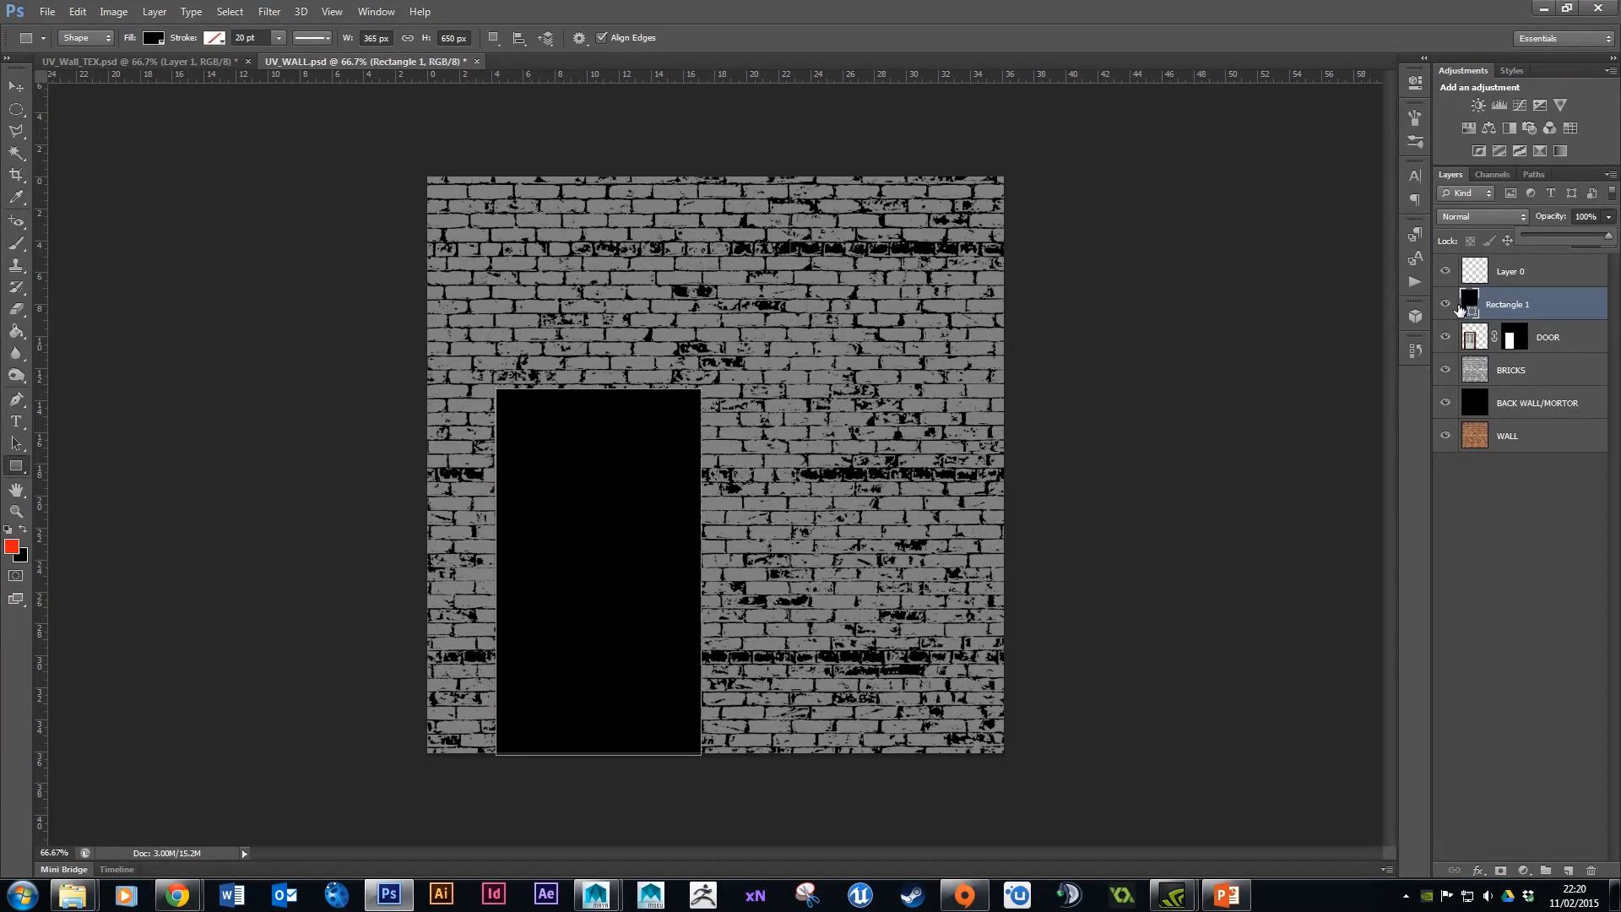
Free-transform the black rectangle to about 326 × 625 px so it covers only the area inside the white door frame.
key("ctrl+t")
mouse_move(700, 389)
left_mouse_down()
mouse_move(683, 430)
mouse_move(691, 405)
left_mouse_up()
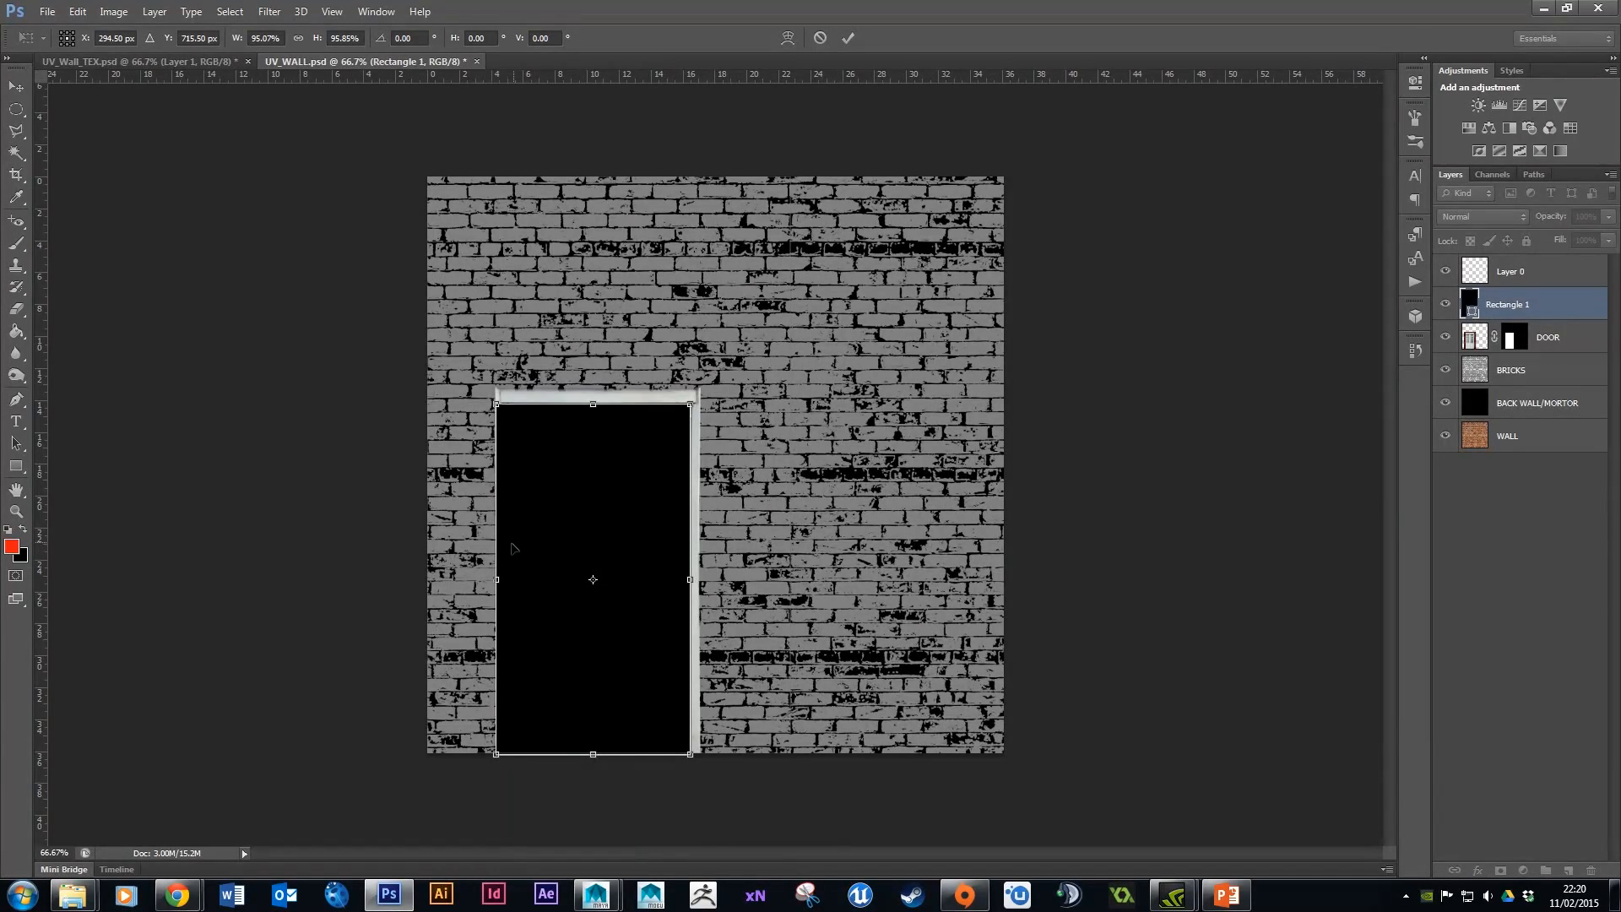
left_click_drag(498, 579, 507, 579)
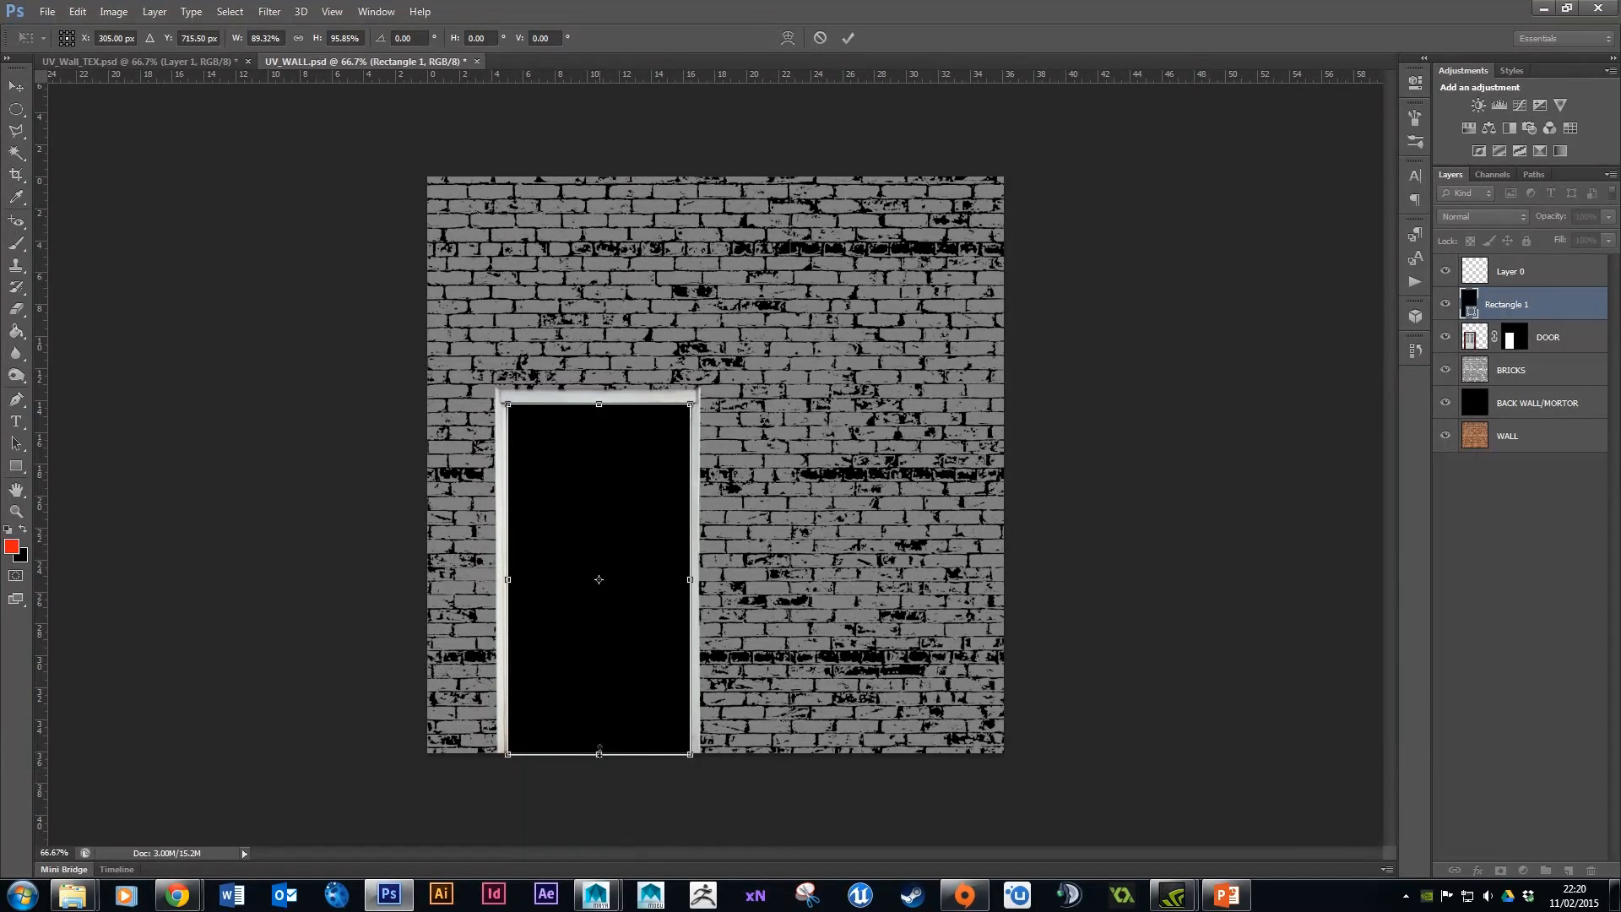
left_click_drag(599, 753, 601, 763)
key("Return")
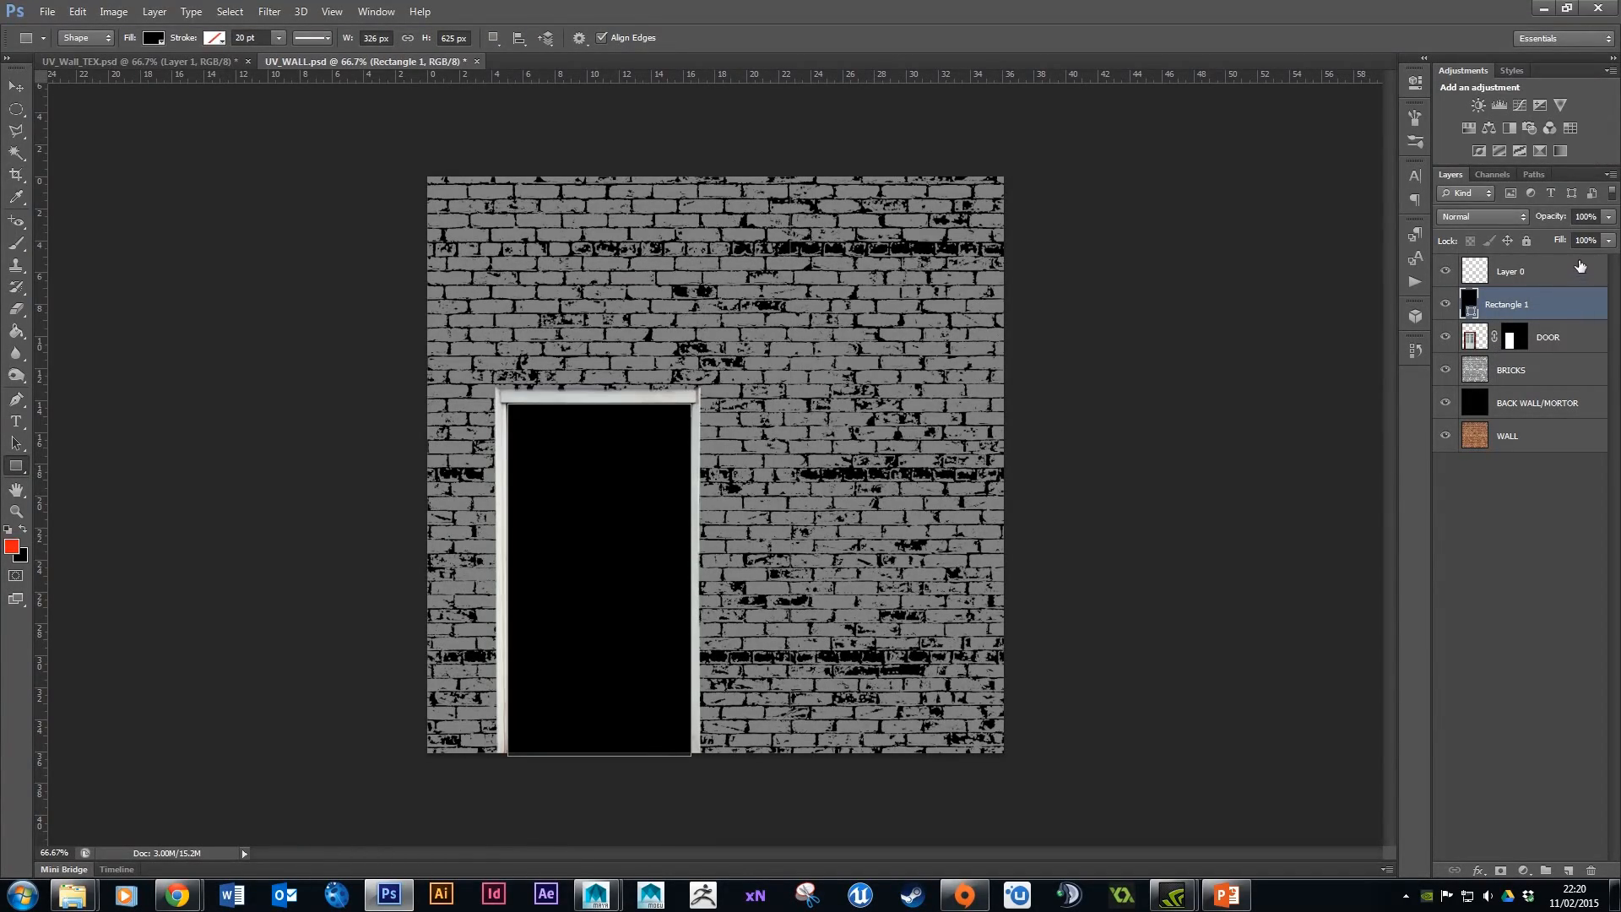
Lower the black door rectangle's opacity to 61% and rename its layer DOOR MAIN.
left_click(1609, 220)
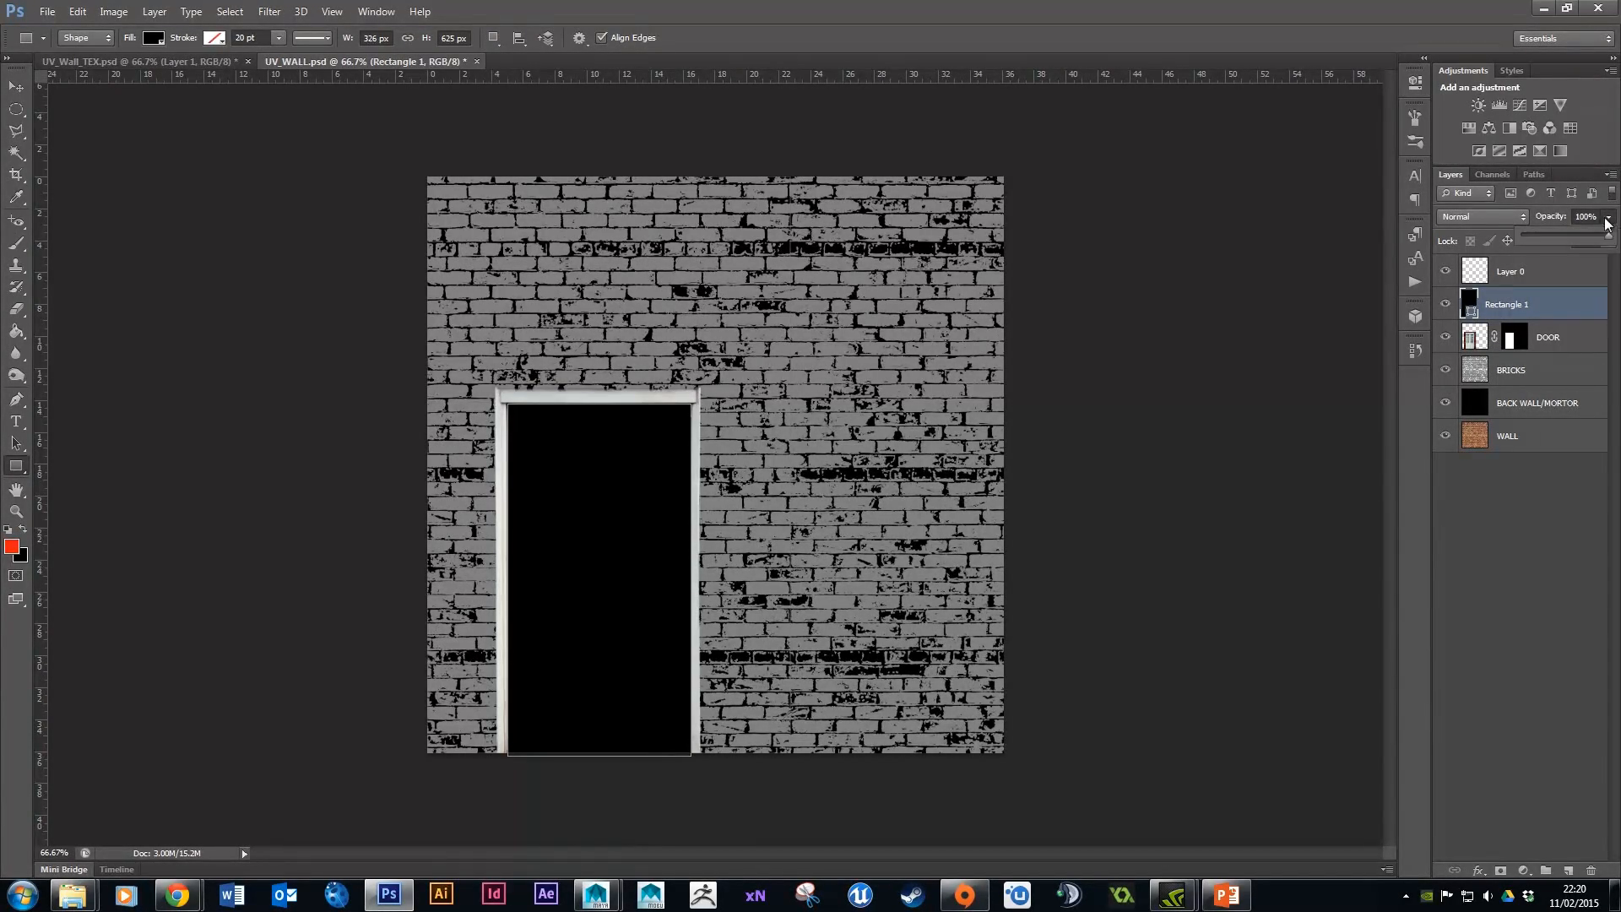
left_click_drag(1574, 235, 1575, 240)
double_click(1503, 304)
type("D")
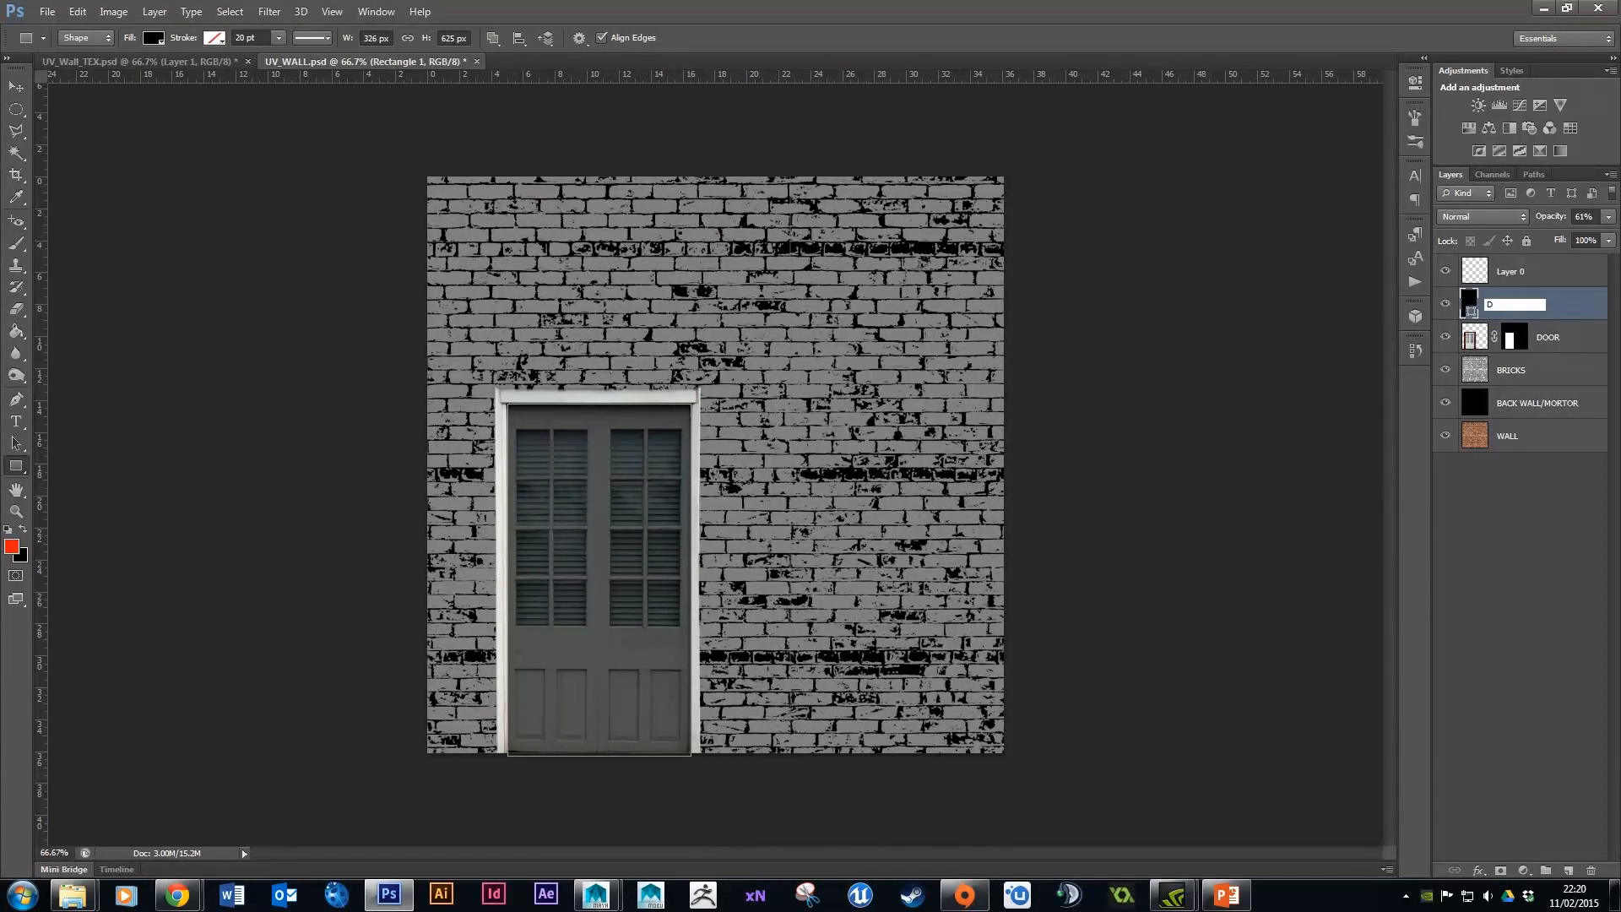
type("OOR MAIN")
key("Return")
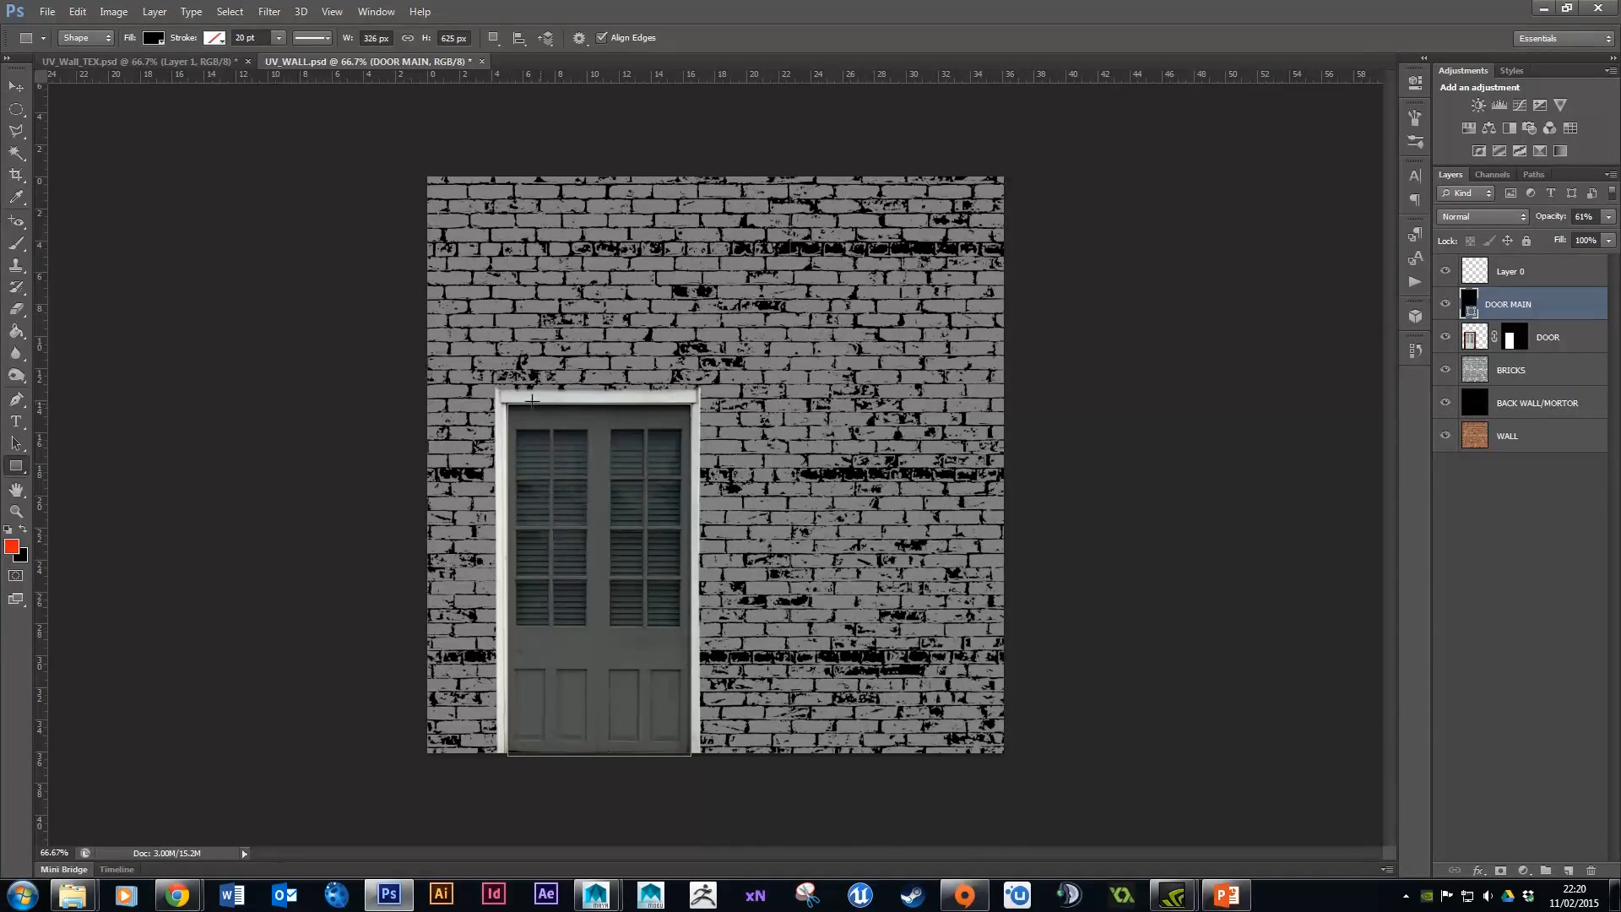
Draw a rectangle of about 367 × 659 px over the door and frame, colour it gray #939393, and move it below DOOR MAIN.
left_click_drag(498, 393, 702, 758)
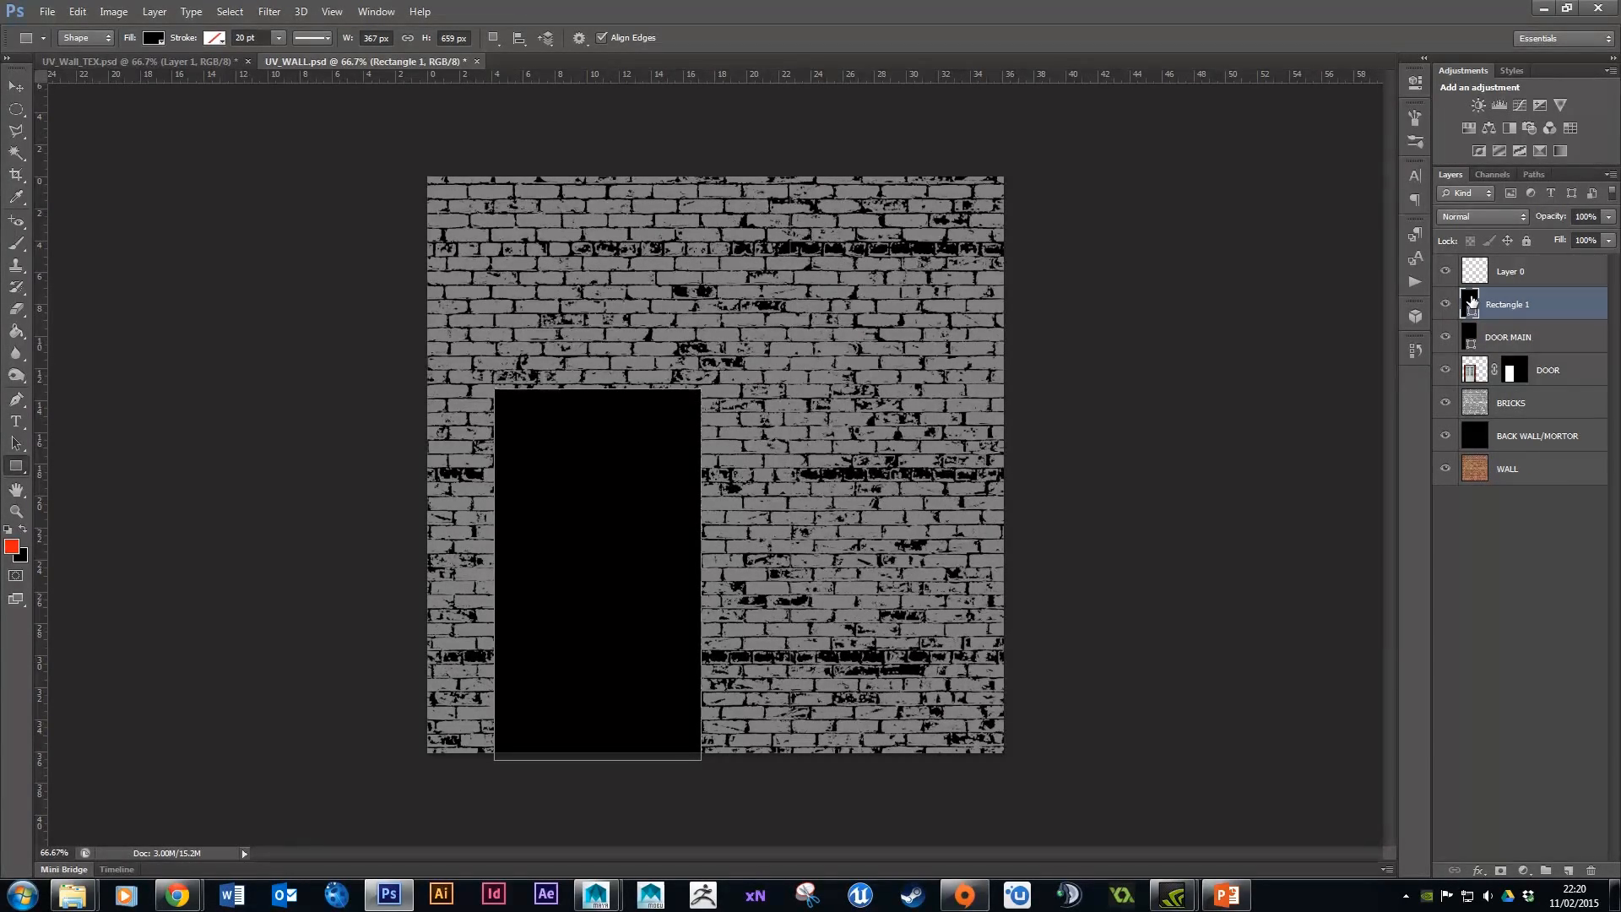
double_click(1471, 302)
left_click_drag(272, 668, 264, 596)
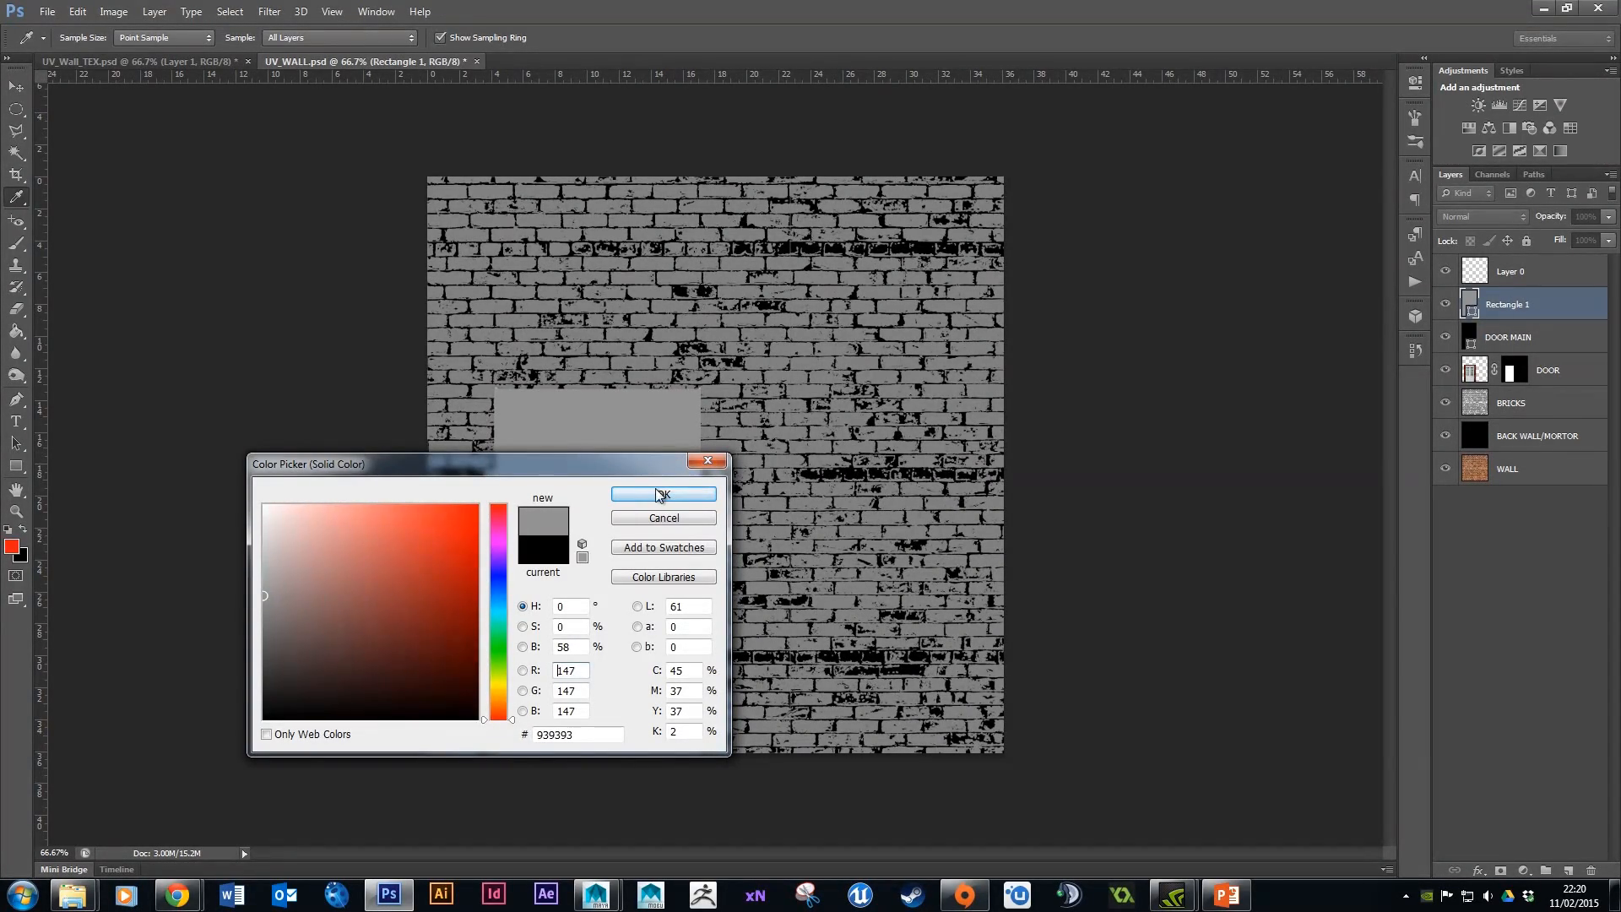
left_click(659, 494)
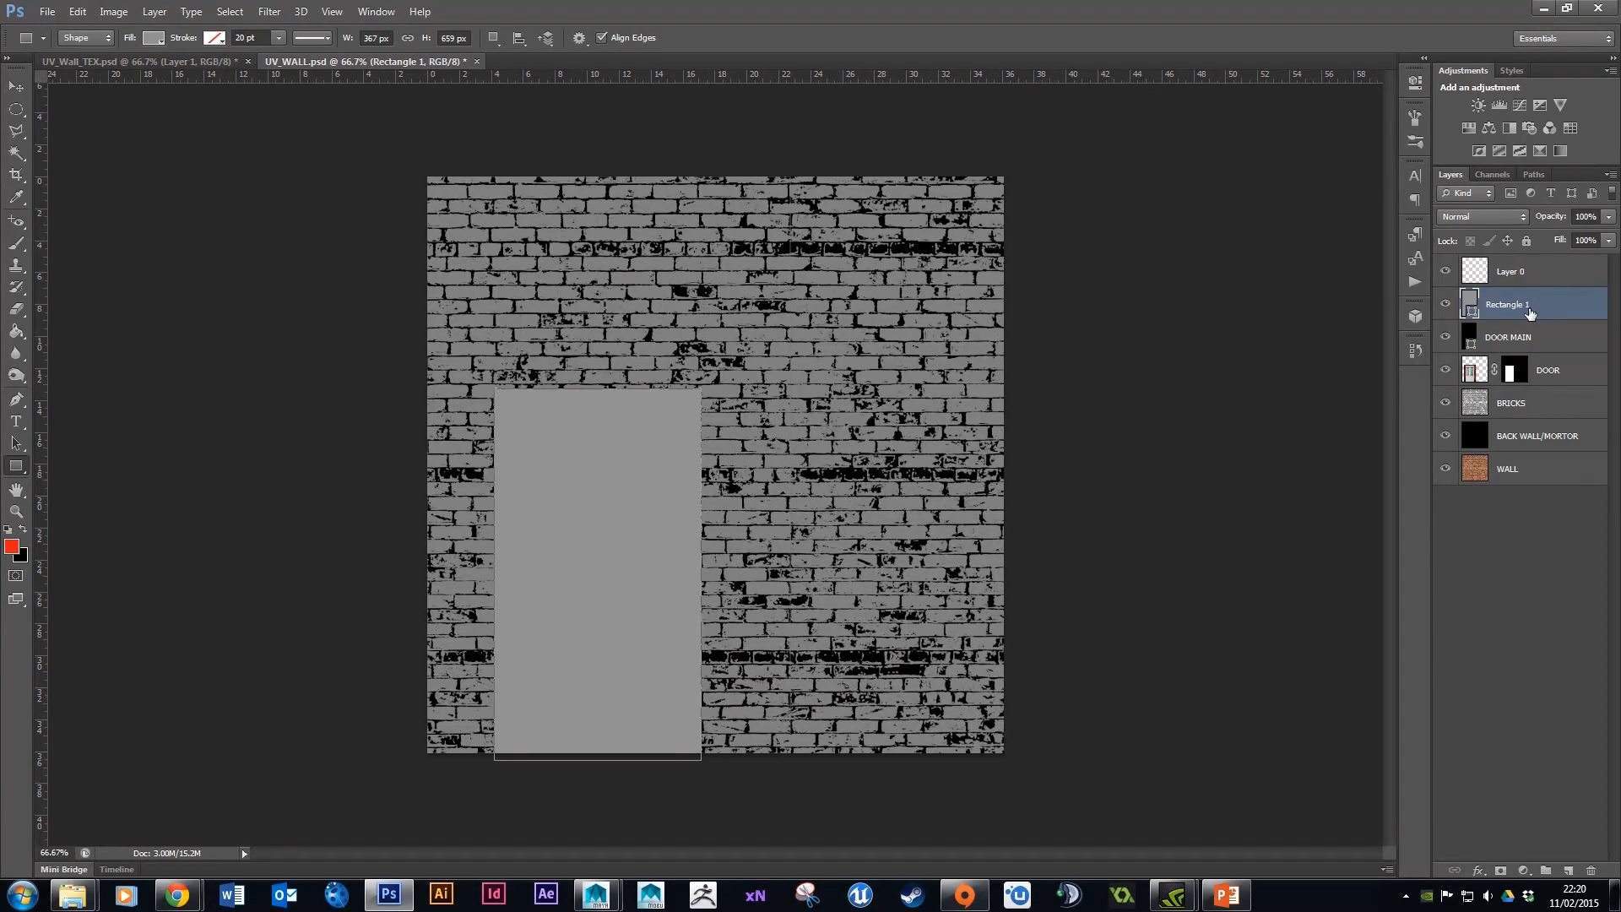
left_click_drag(1556, 310, 1558, 342)
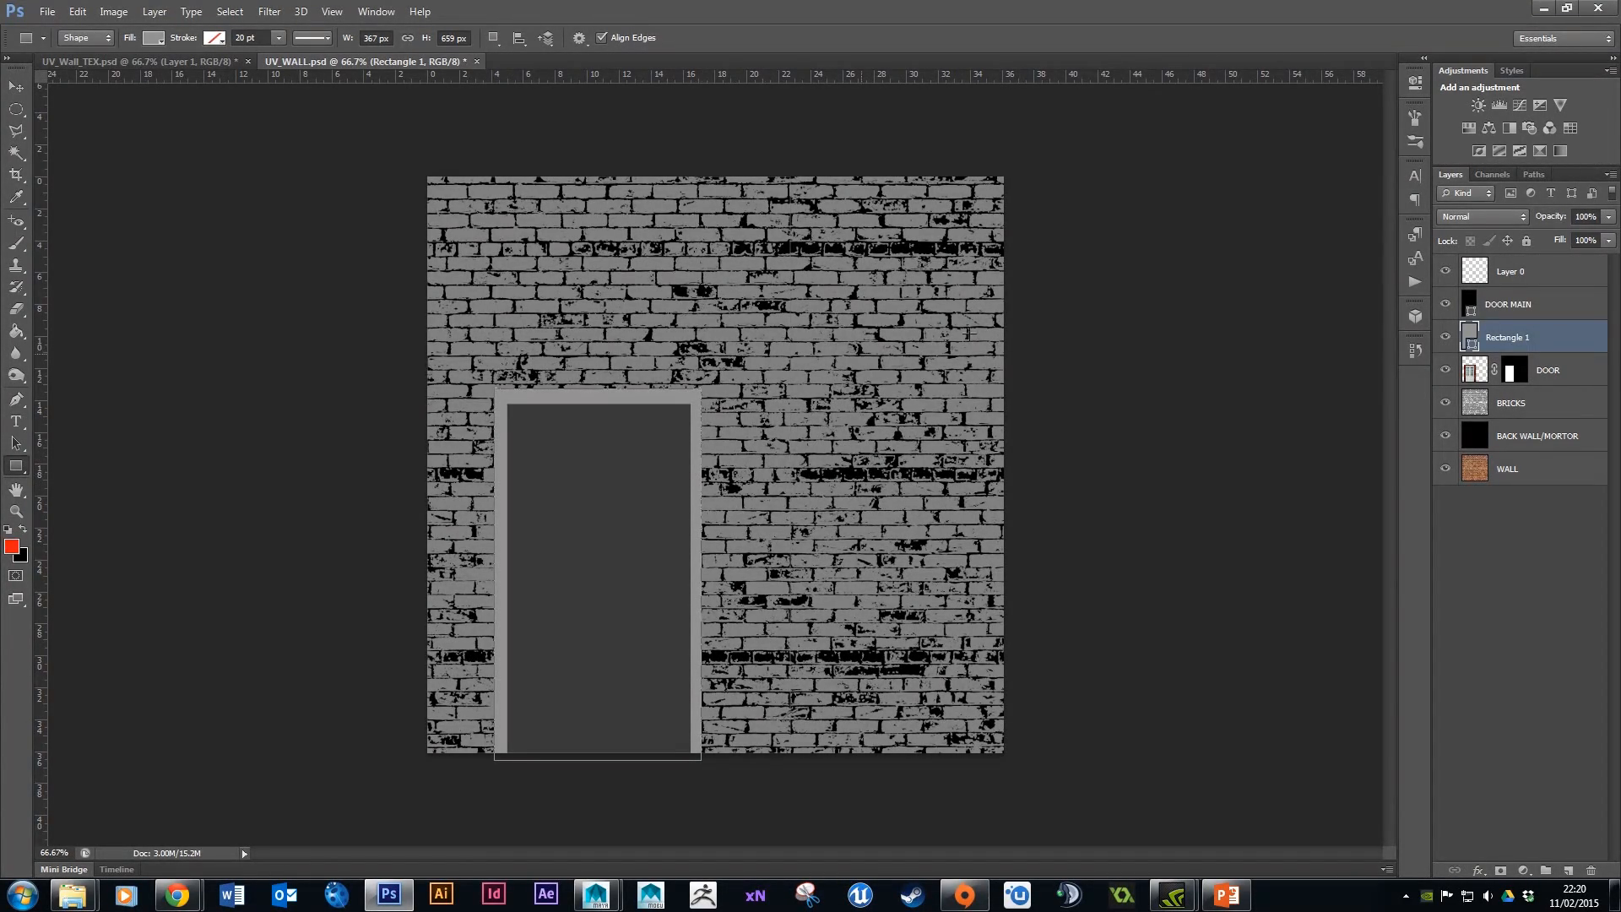
Set the gray frame rectangle's opacity to 42% and DOOR MAIN's opacity to 78%.
left_click(1608, 217)
left_click_drag(1606, 238, 1559, 238)
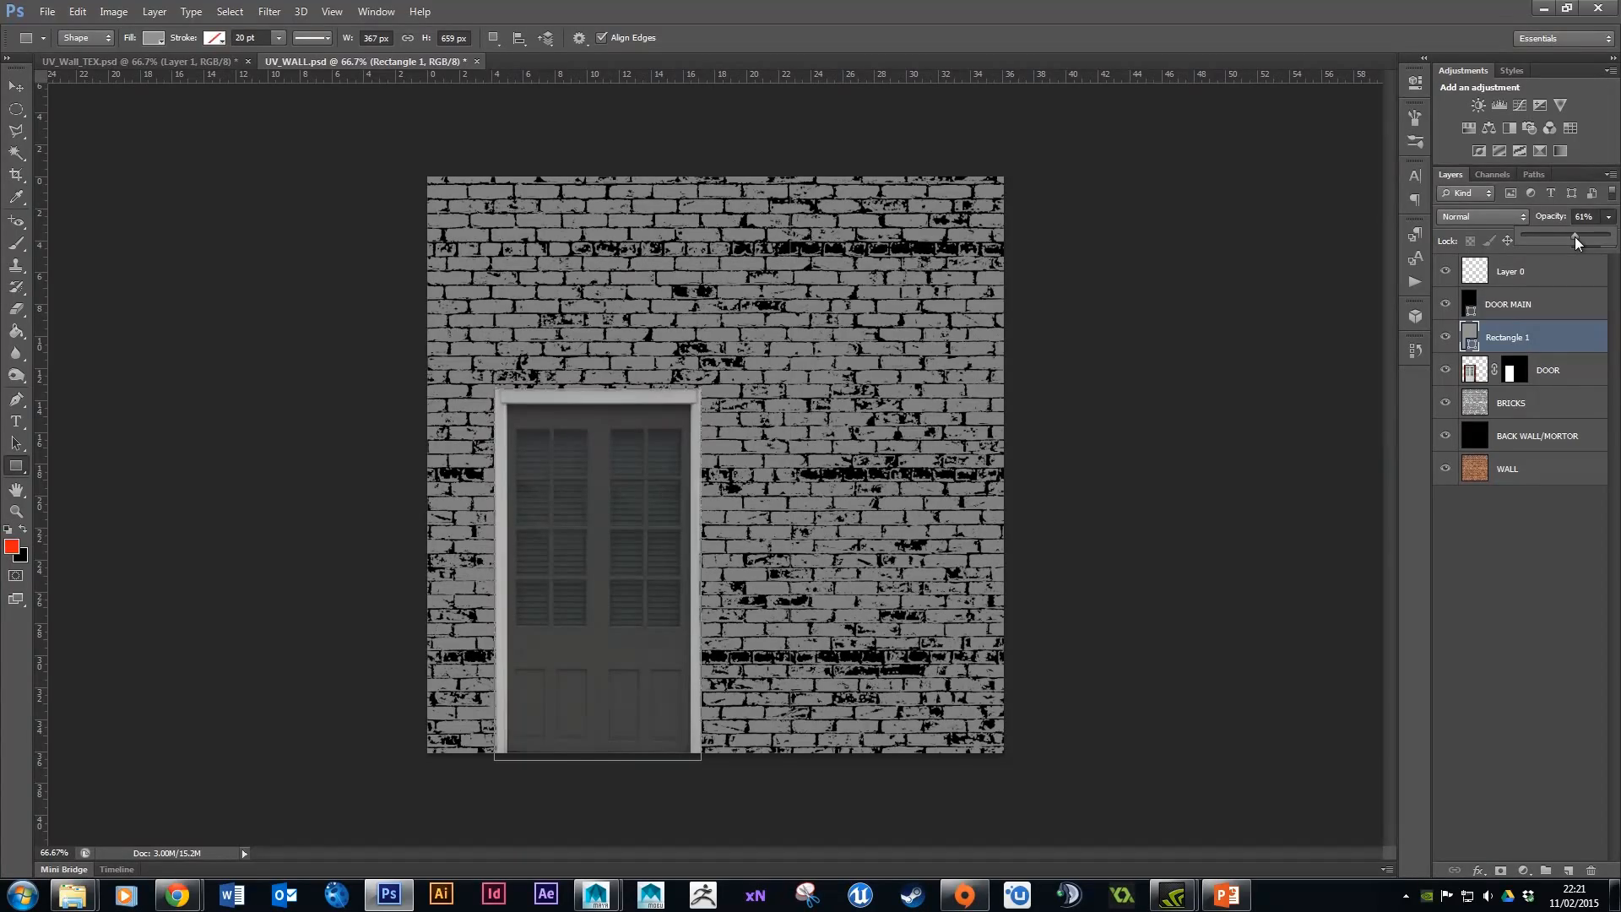
mouse_move(1574, 238)
left_mouse_down()
mouse_move(1608, 237)
mouse_move(1566, 240)
left_mouse_up()
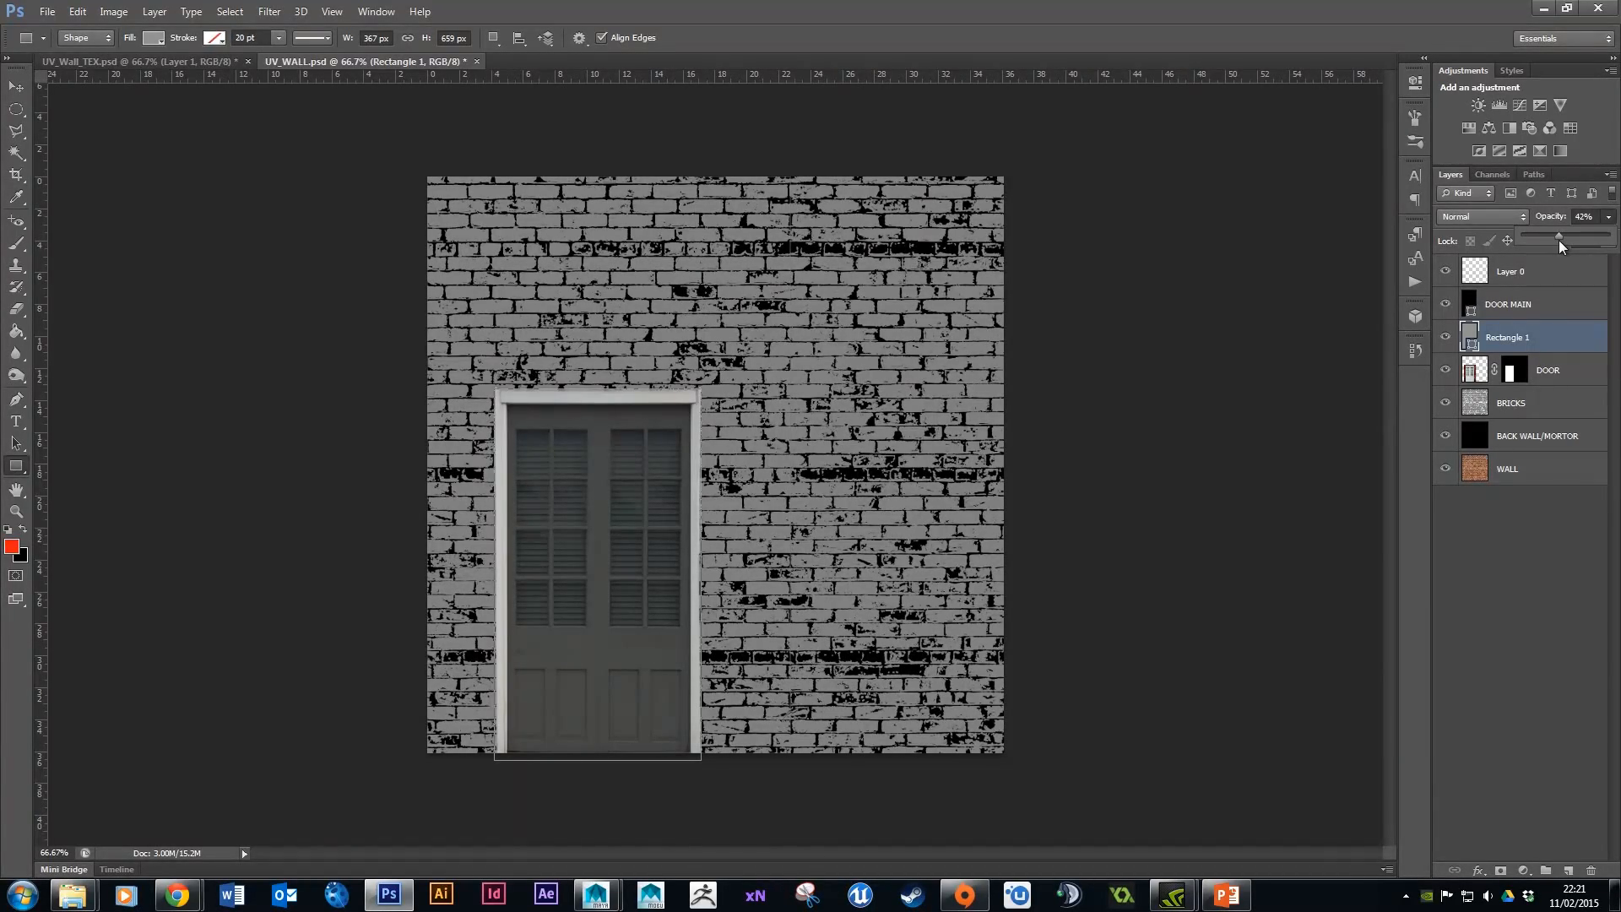
left_click(1510, 307)
left_click(1509, 305)
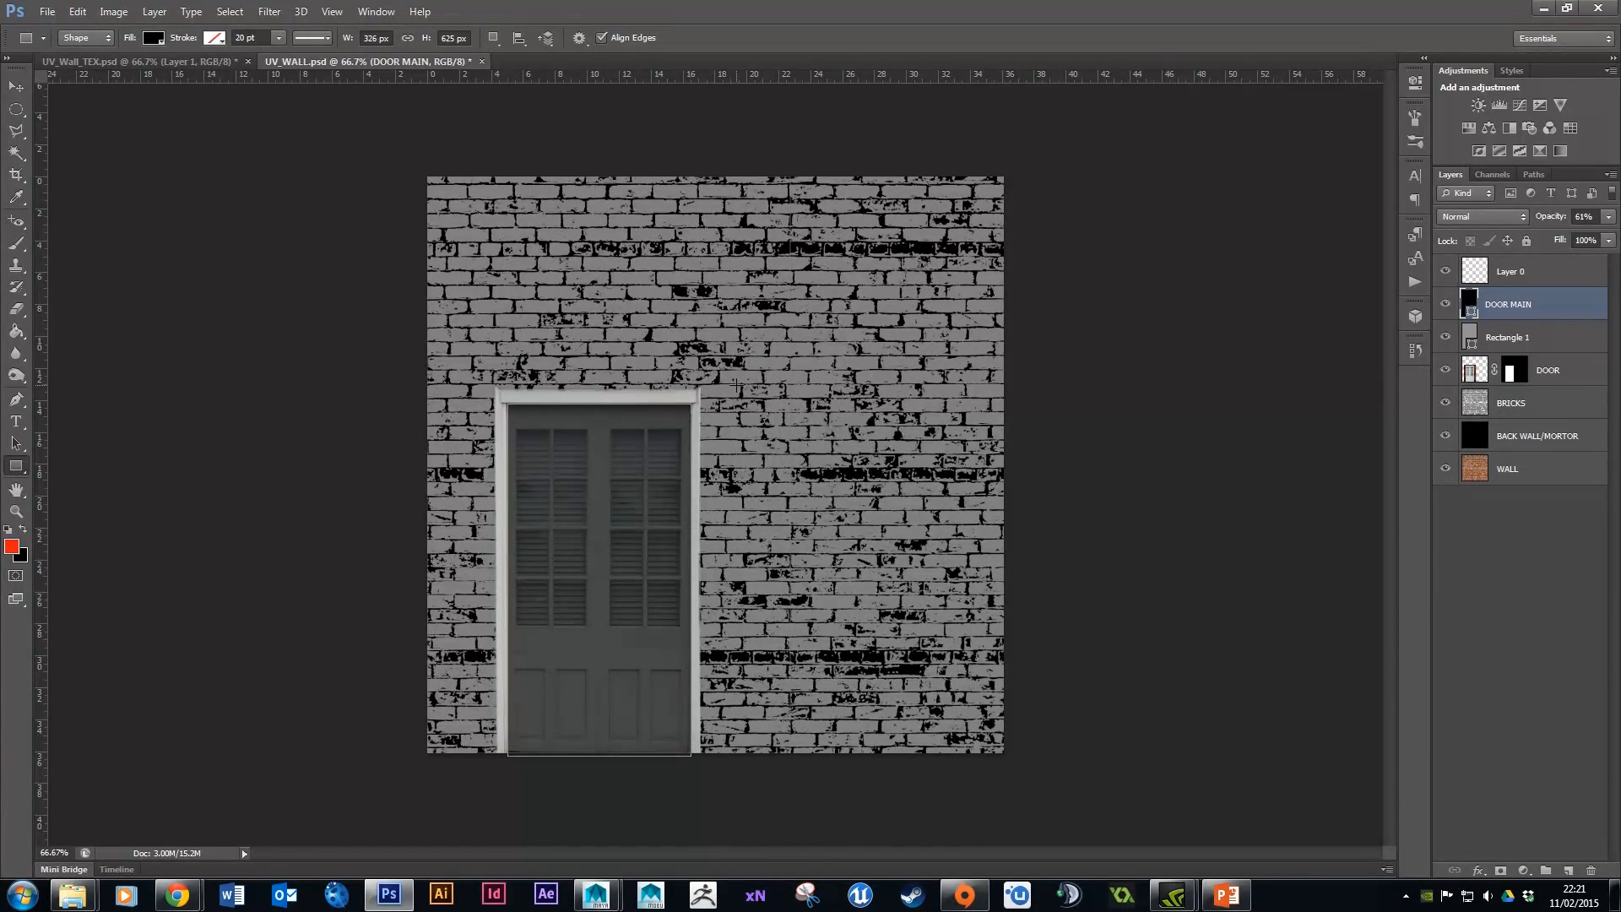
left_click(1608, 216)
left_click_drag(1581, 237, 1594, 239)
left_click(1511, 312)
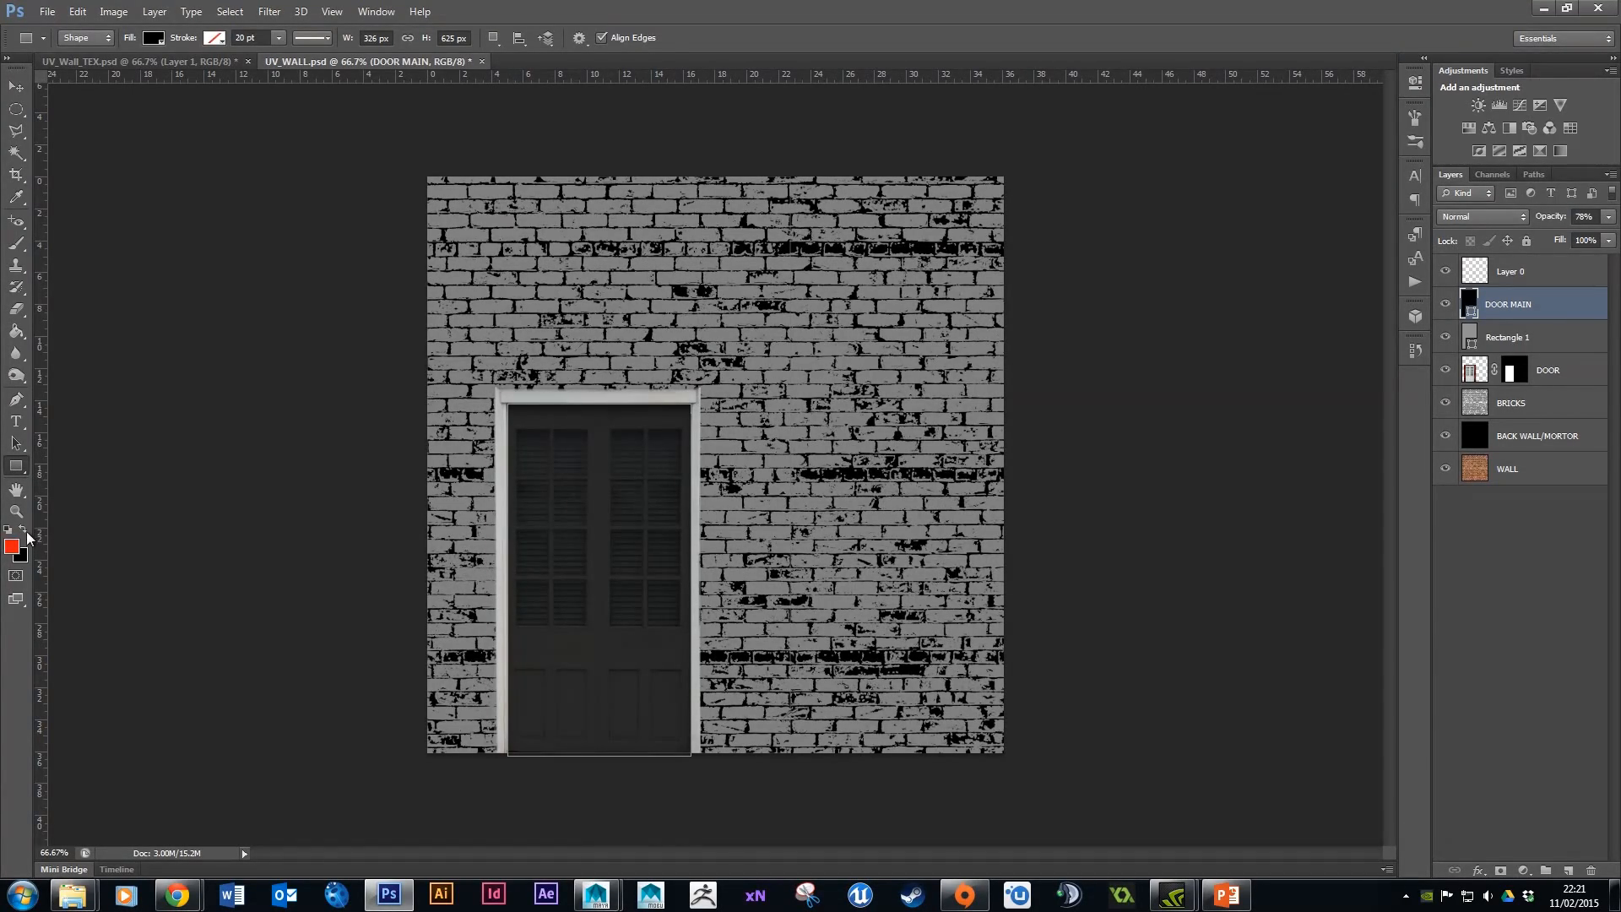
Draw a black rectangle over the door's top-left window pane, then duplicate it and align the copy with the adjacent pane.
left_click_drag(518, 430, 549, 475)
left_click(16, 86)
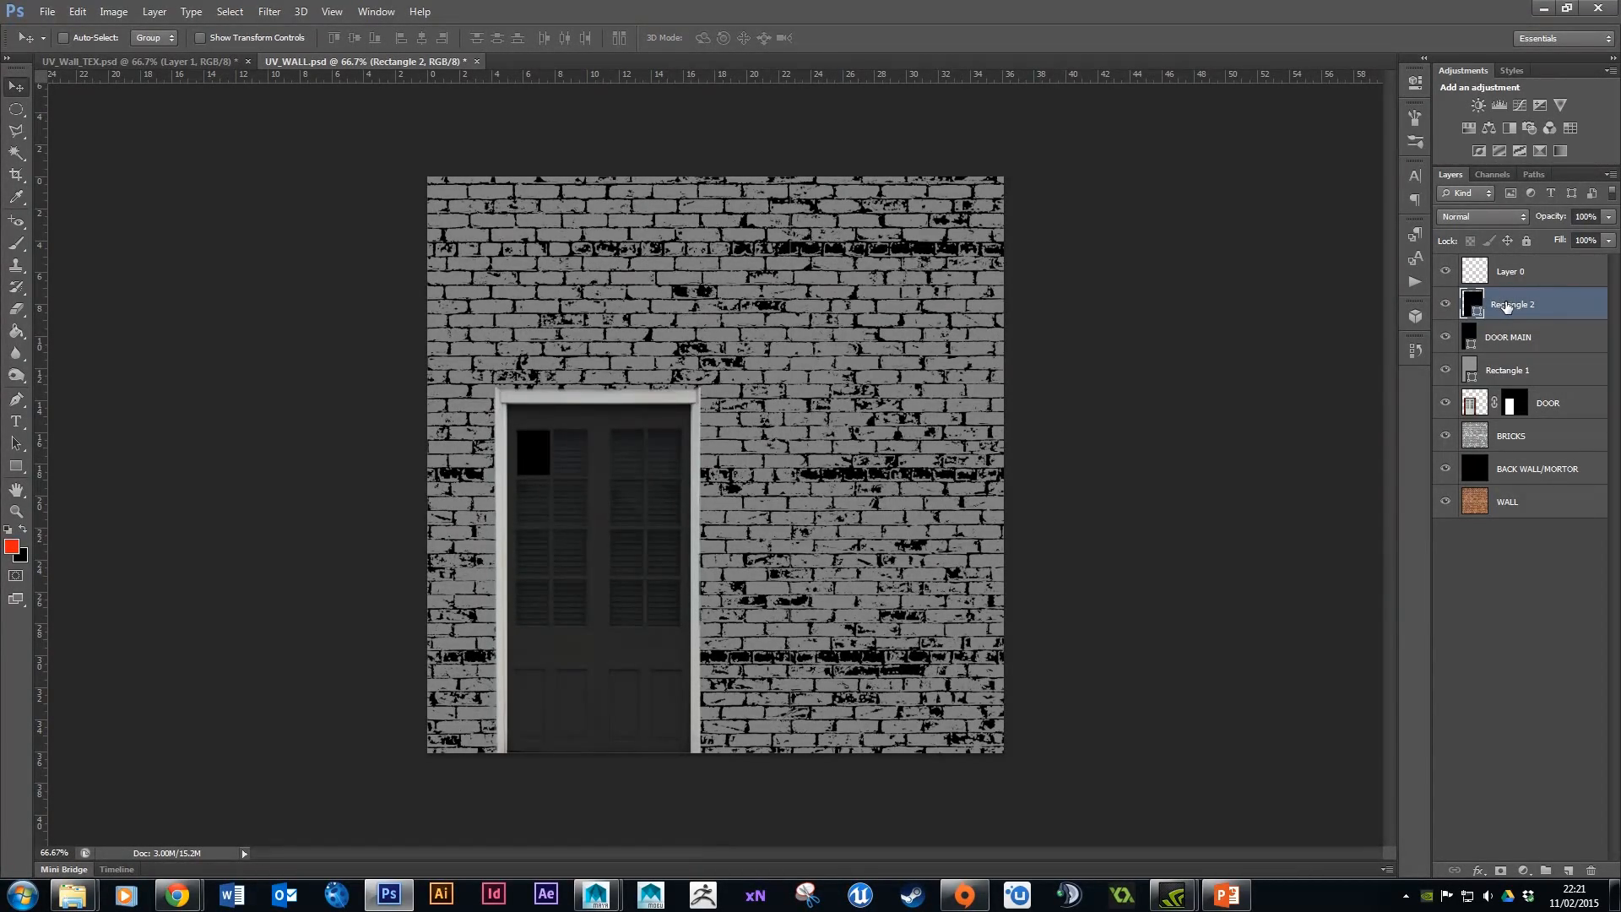
left_click_drag(1544, 311, 1567, 869)
left_click_drag(543, 463, 584, 462)
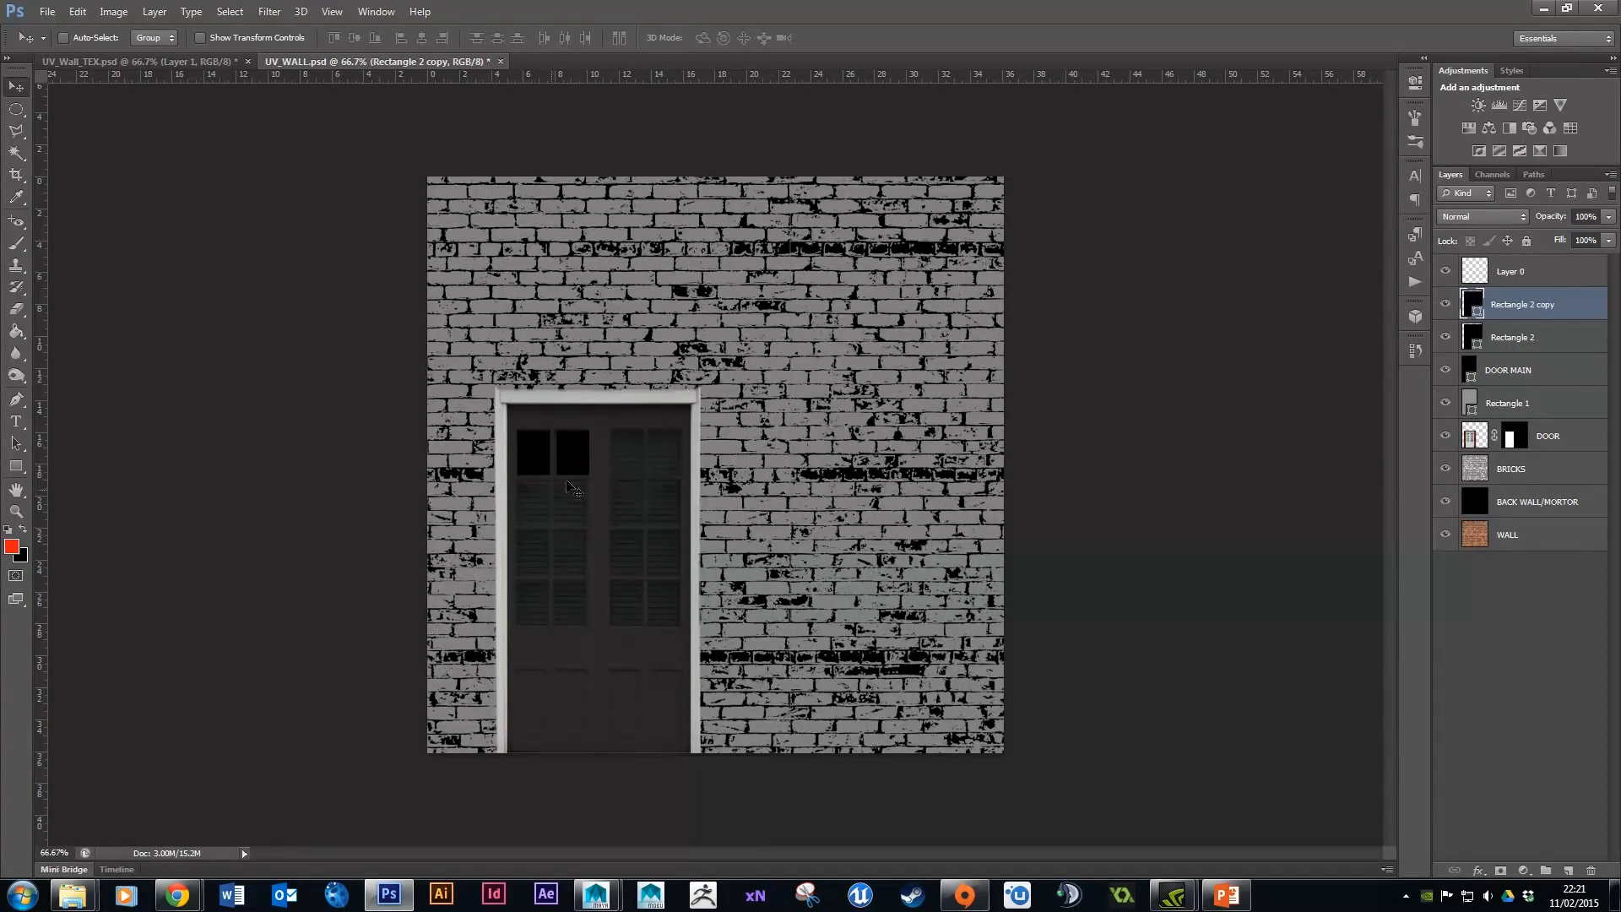
key("ctrl+plus")
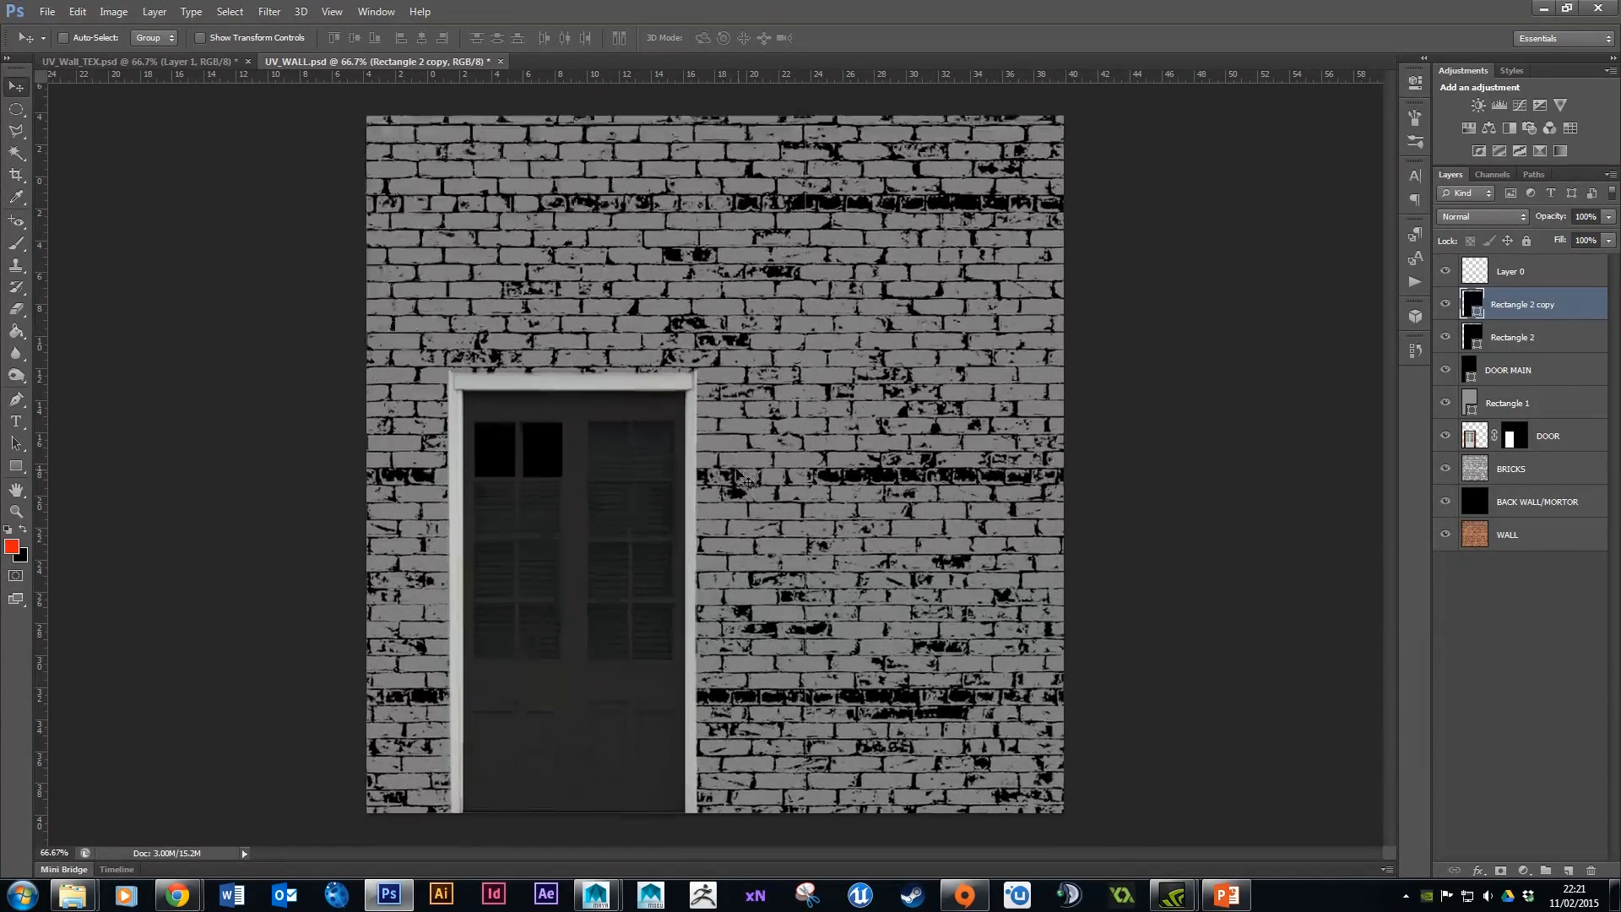
key("ctrl+plus")
key("Left")
key("Left")
key("Left")
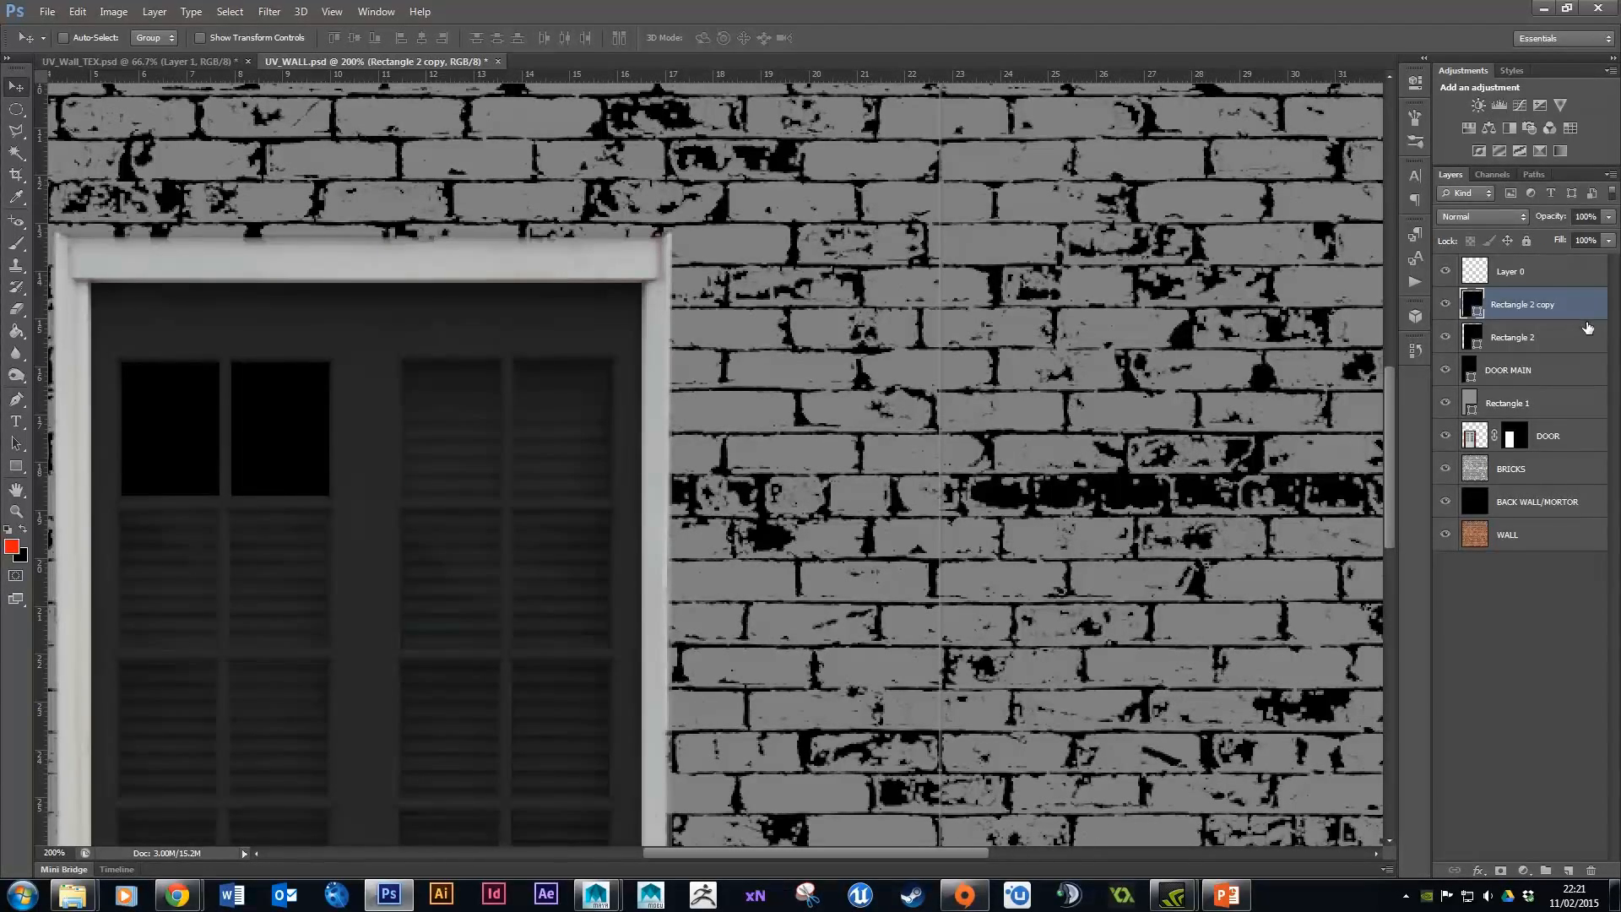
Duplicate the black pane rectangle twice and place the copies over the two top panes of the right-hand door.
left_click_drag(1532, 306, 1567, 870)
left_click_drag(320, 456, 470, 458)
key("Left")
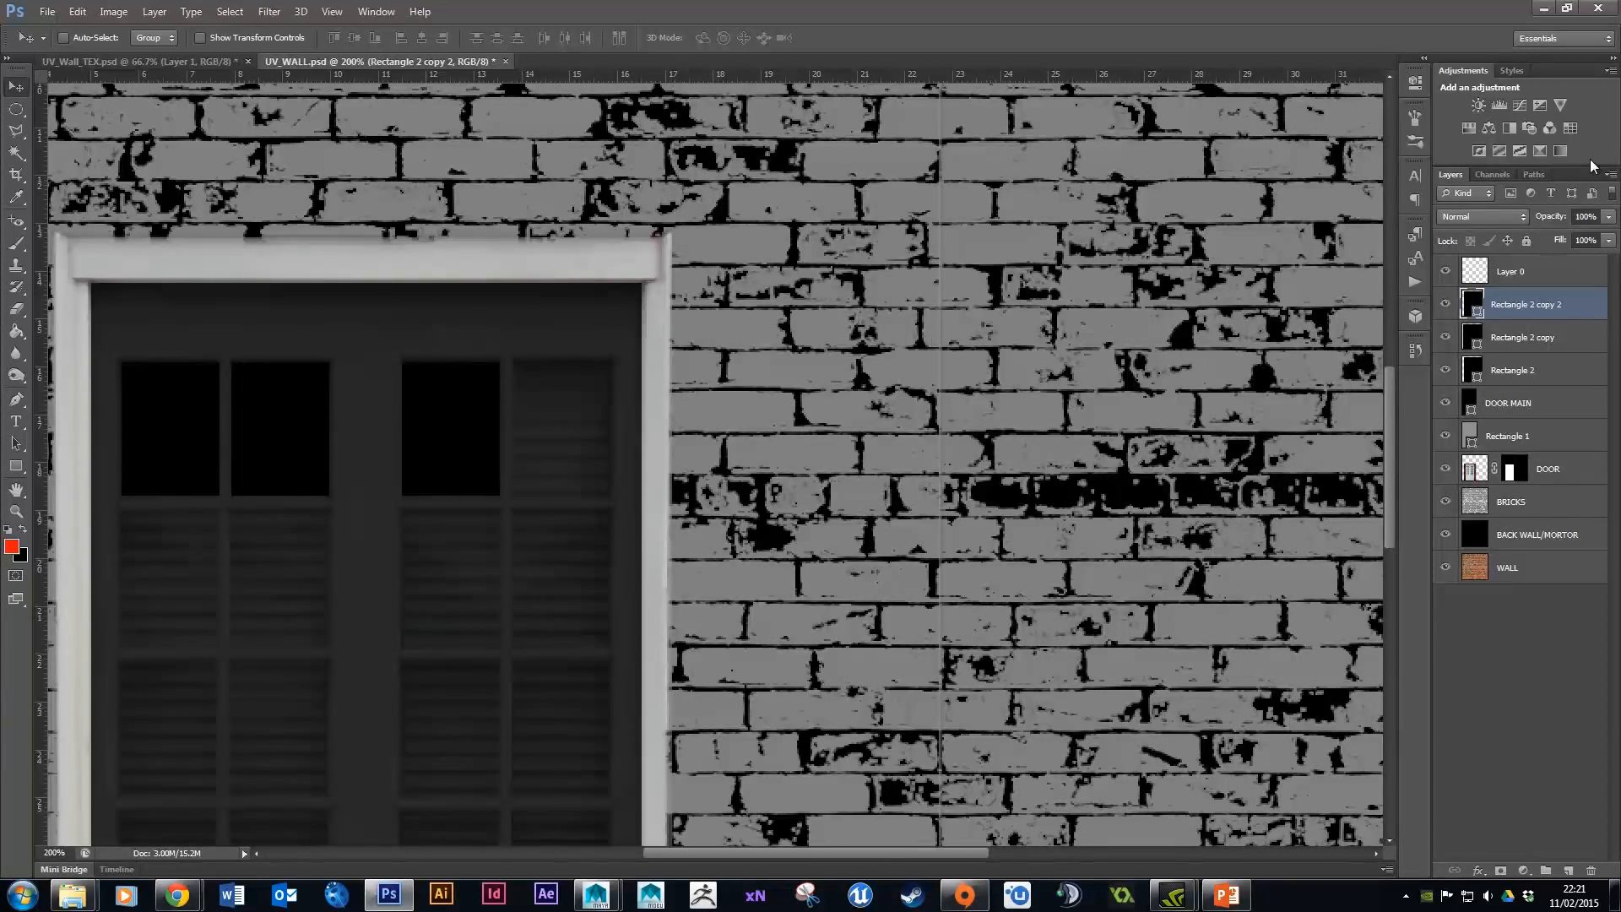
left_click_drag(1528, 306, 1567, 864)
left_click_drag(475, 451, 587, 451)
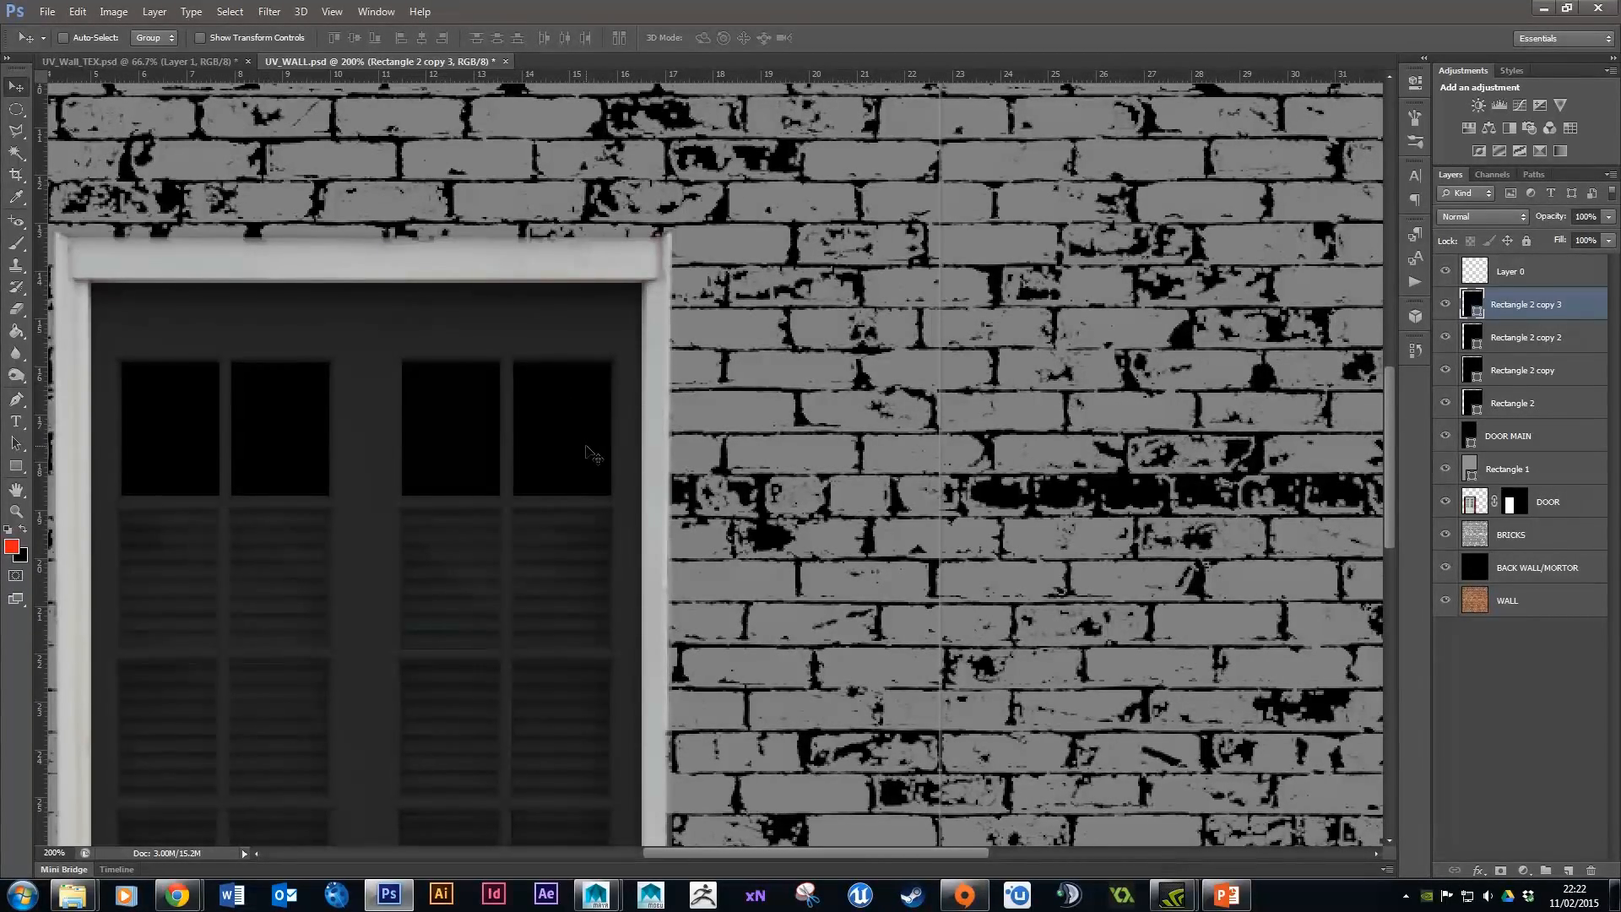
Merge the four pane layers, duplicate the merged row over the second row of panes, and free-transform it to fit.
left_click(1519, 402, "shift")
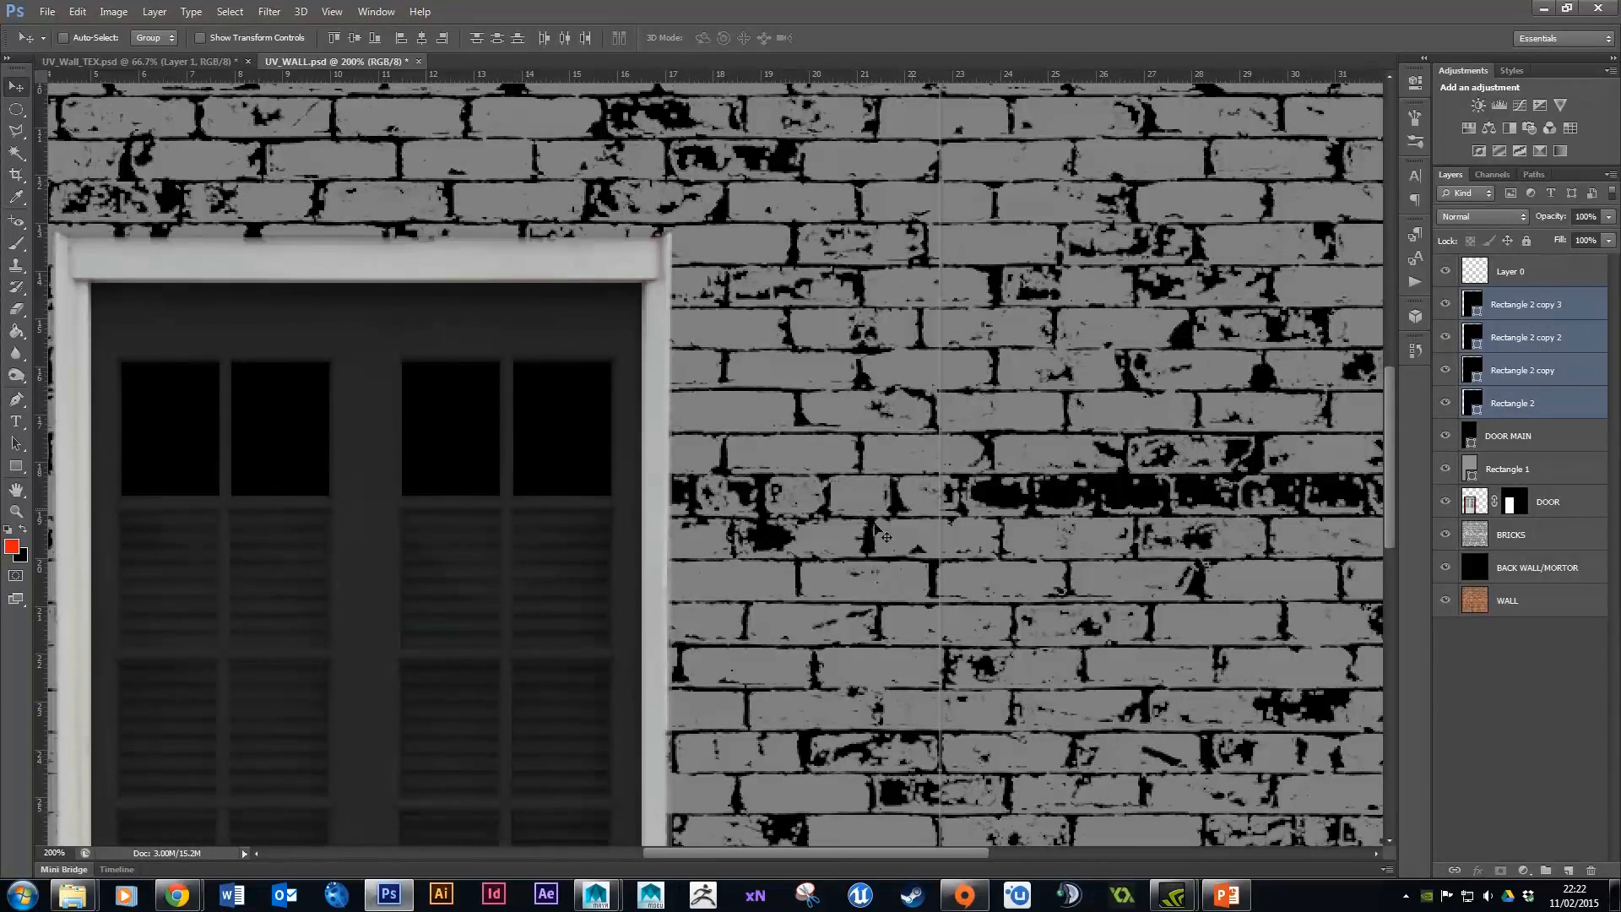
left_click(1559, 317)
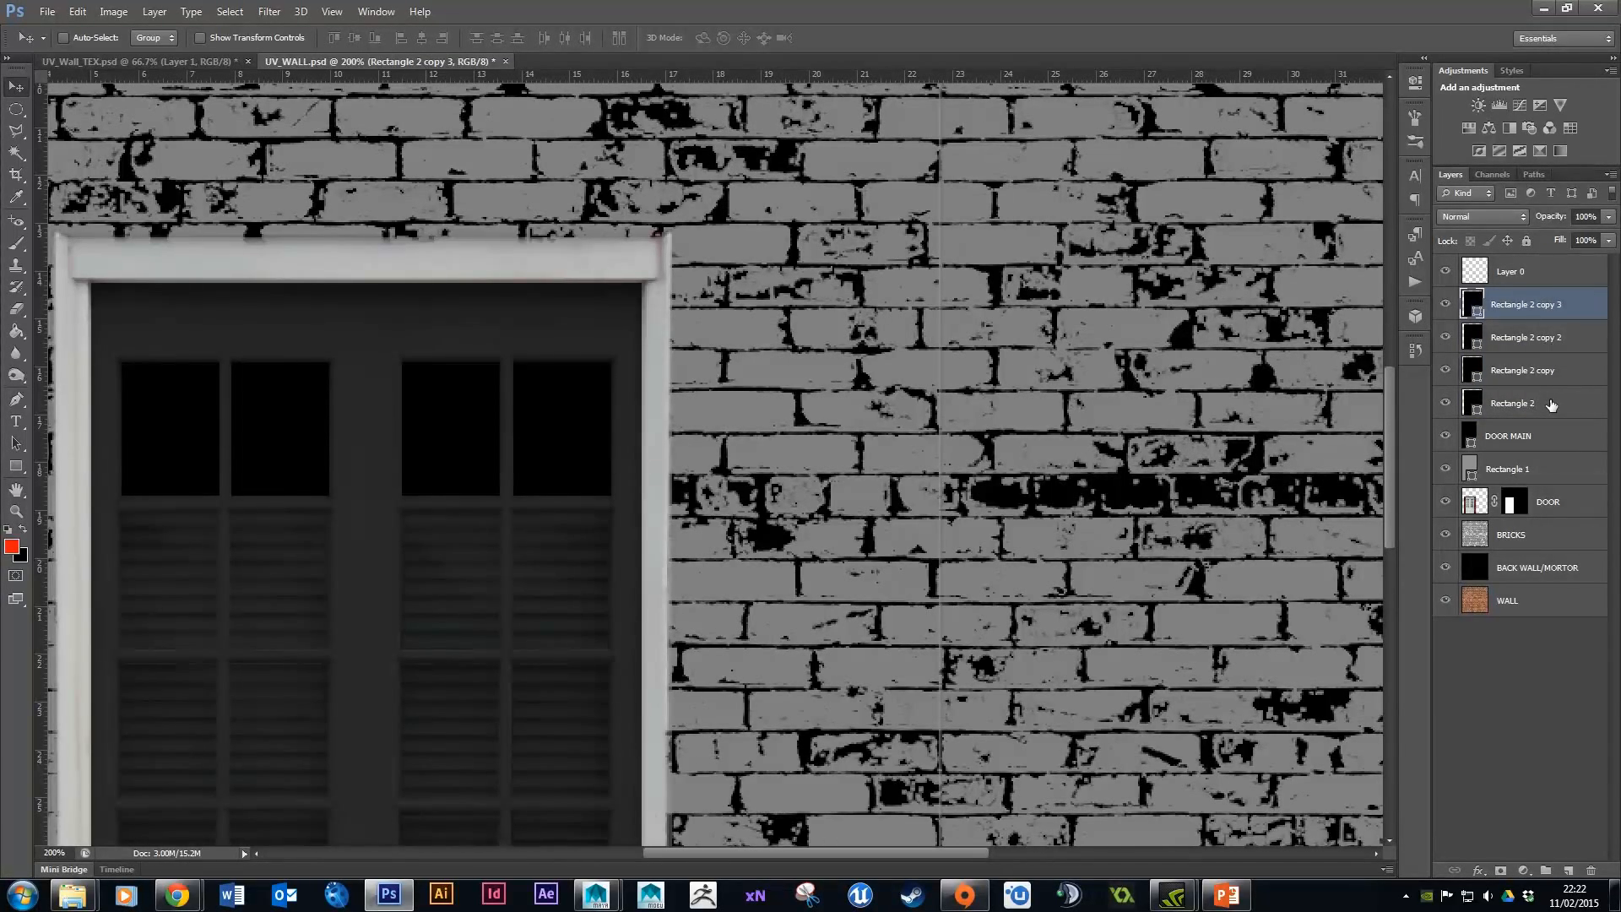
left_click(1552, 405, "shift")
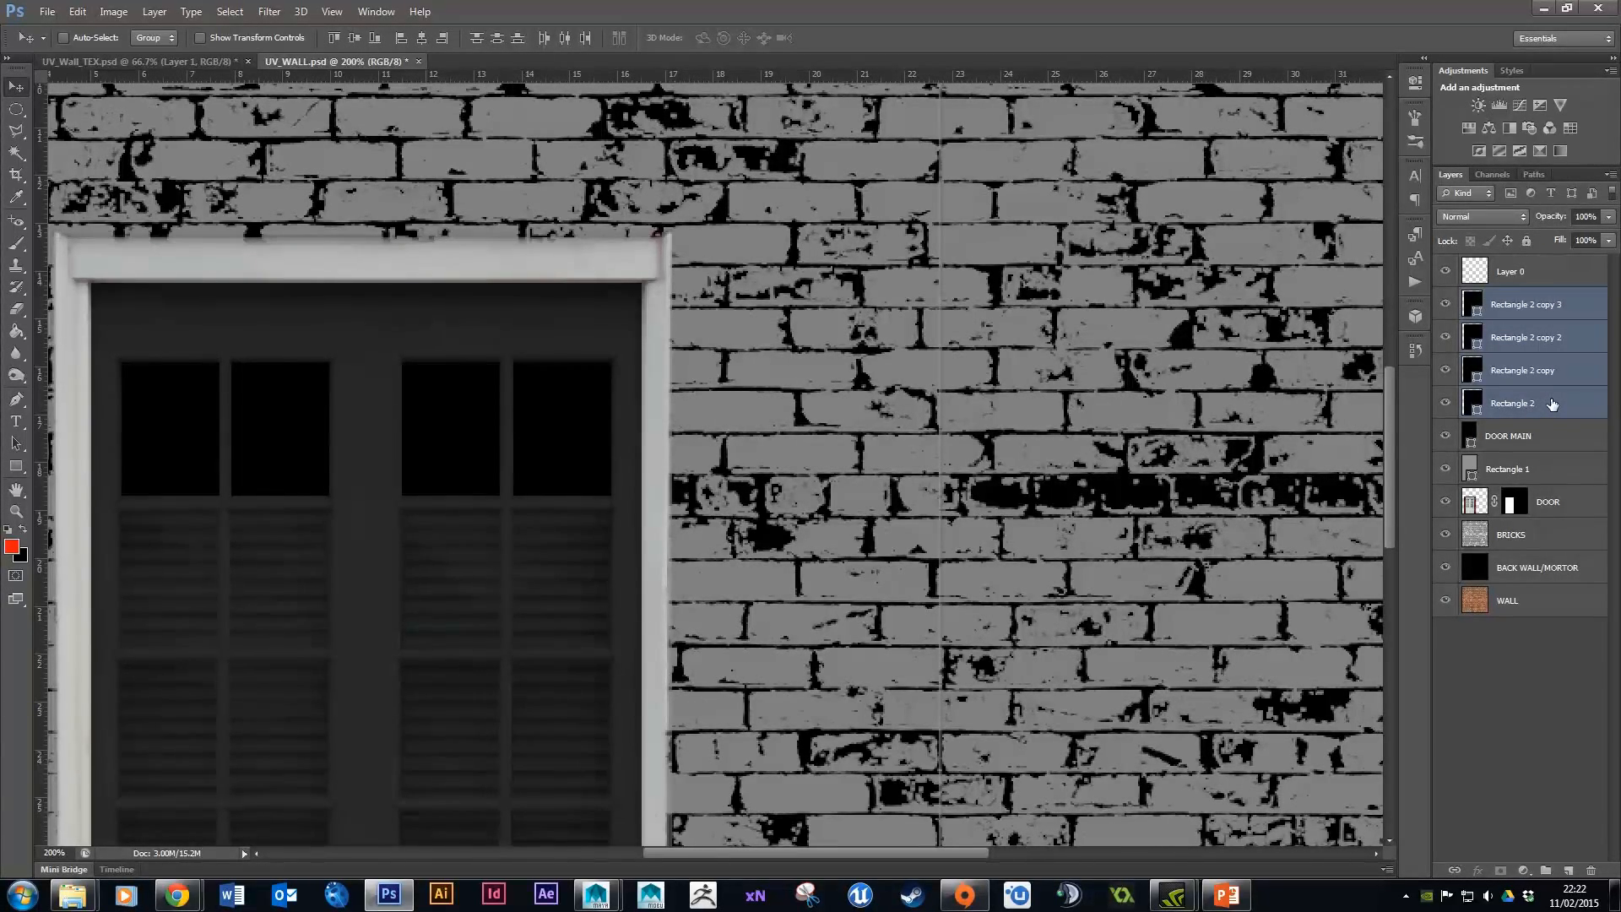
key("ctrl+e")
left_click_drag(1549, 309, 1567, 869)
left_click_drag(543, 451, 544, 603)
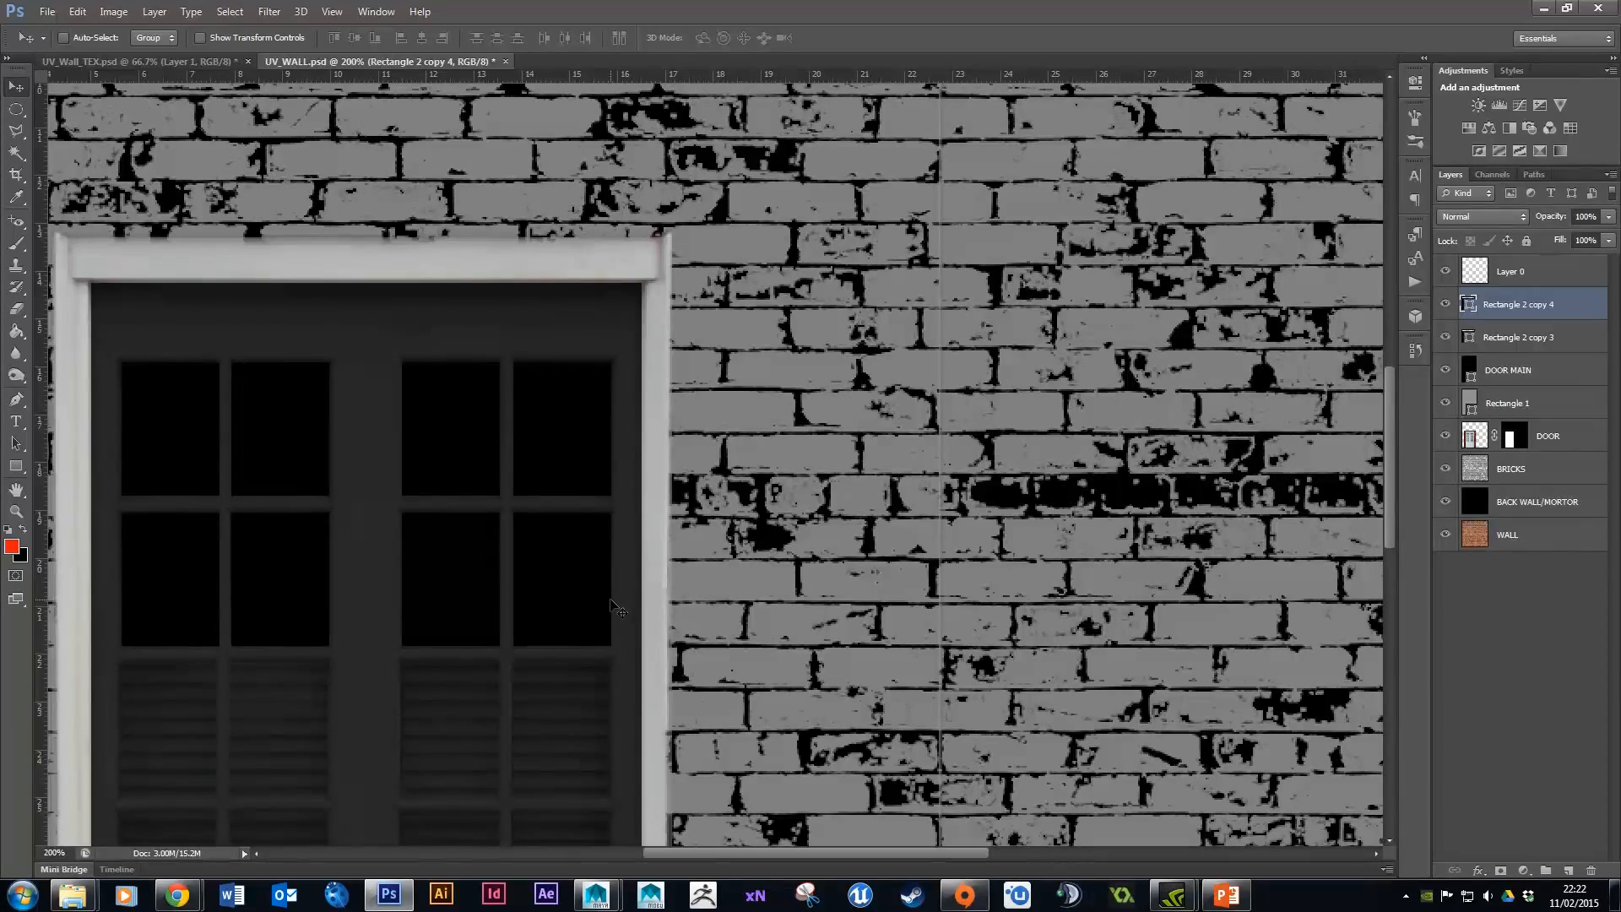
key("ctrl+t")
left_click_drag(367, 647, 370, 647)
key("Return")
Duplicate the pane row over the third and fourth rows of windows, free-transforming the third row to fit.
left_click_drag(1536, 311, 1567, 871)
left_click_drag(434, 560, 434, 706)
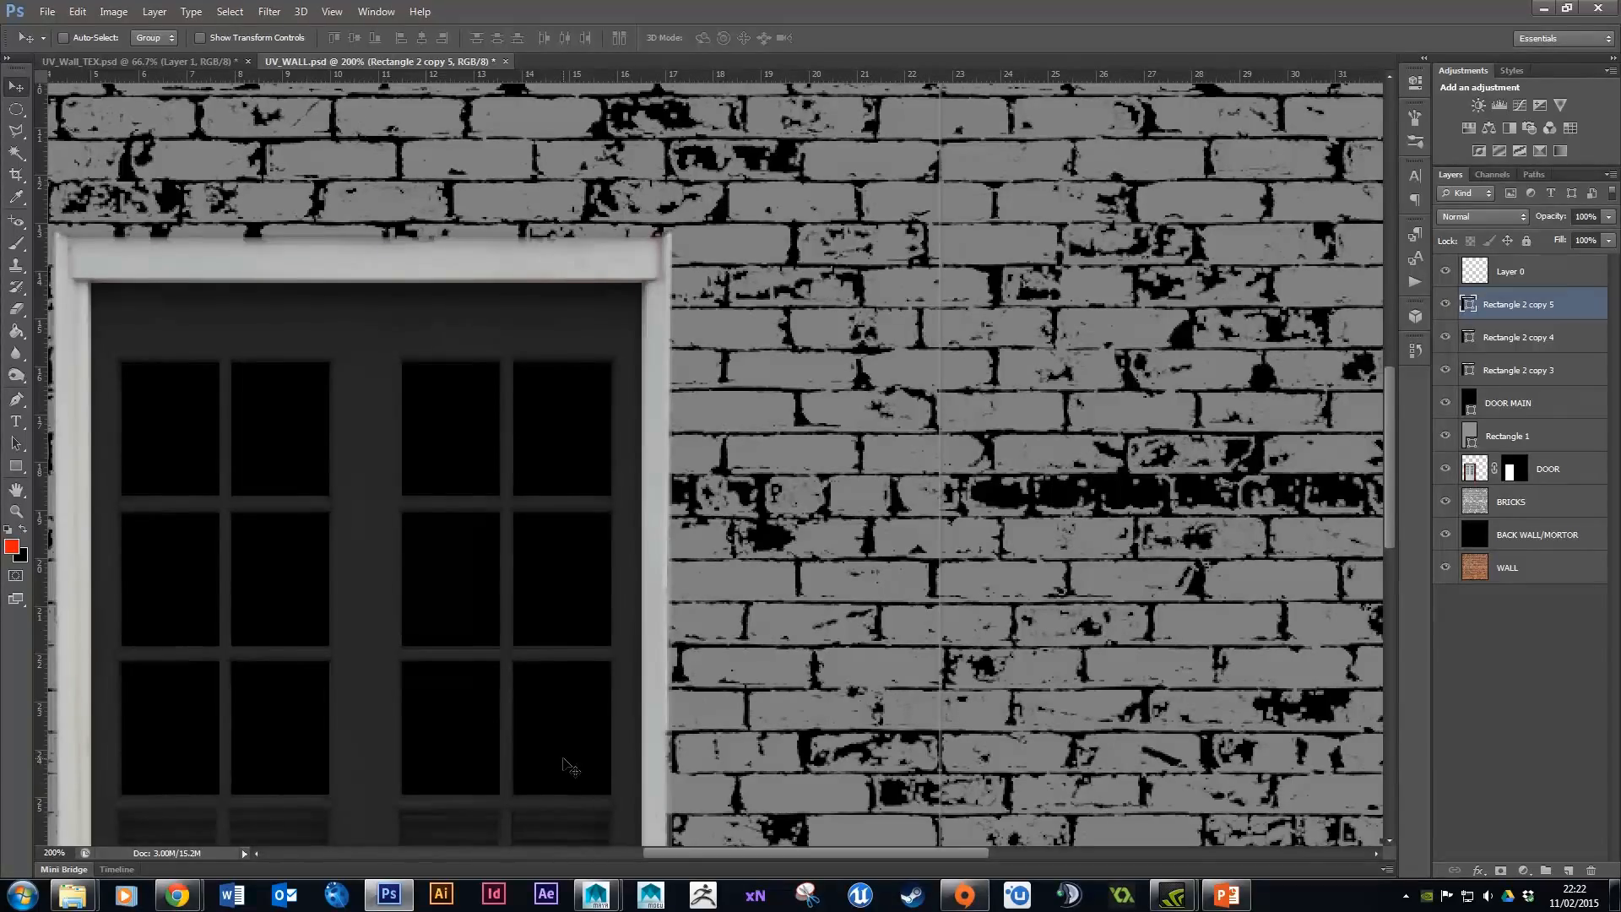
key("ctrl+t")
left_click_drag(366, 794, 367, 794)
key("Return")
key("ctrl+minus")
left_click_drag(1529, 312, 1567, 870)
left_click_drag(545, 572, 575, 661)
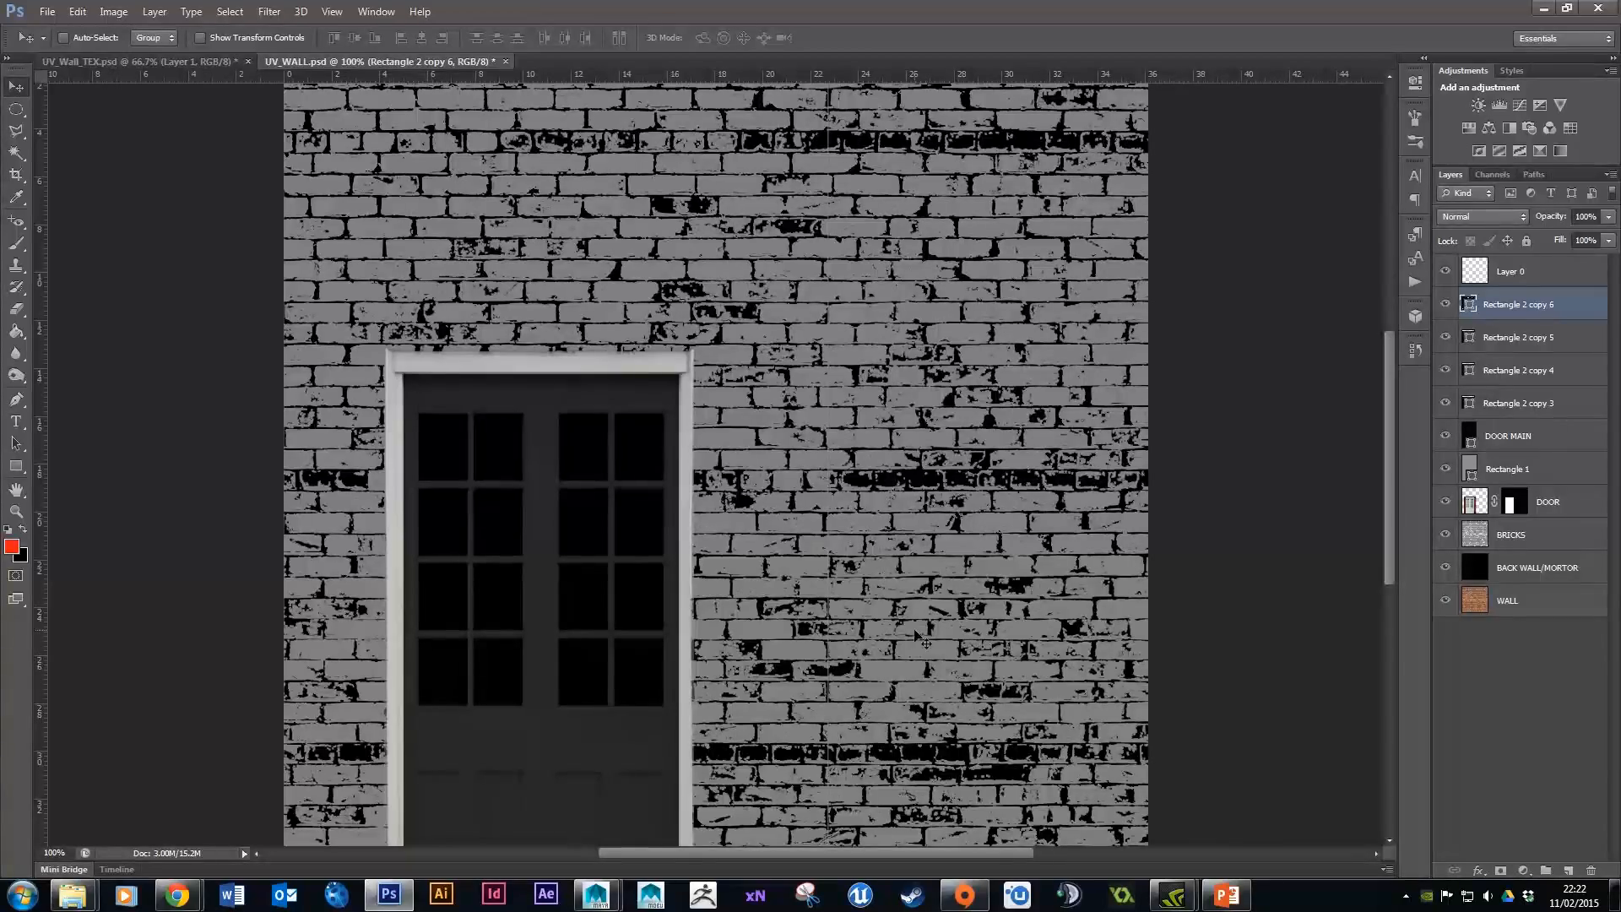
Merge the four pane-row layers into one layer and rename it WINDOWS.
left_click(1542, 402, "shift")
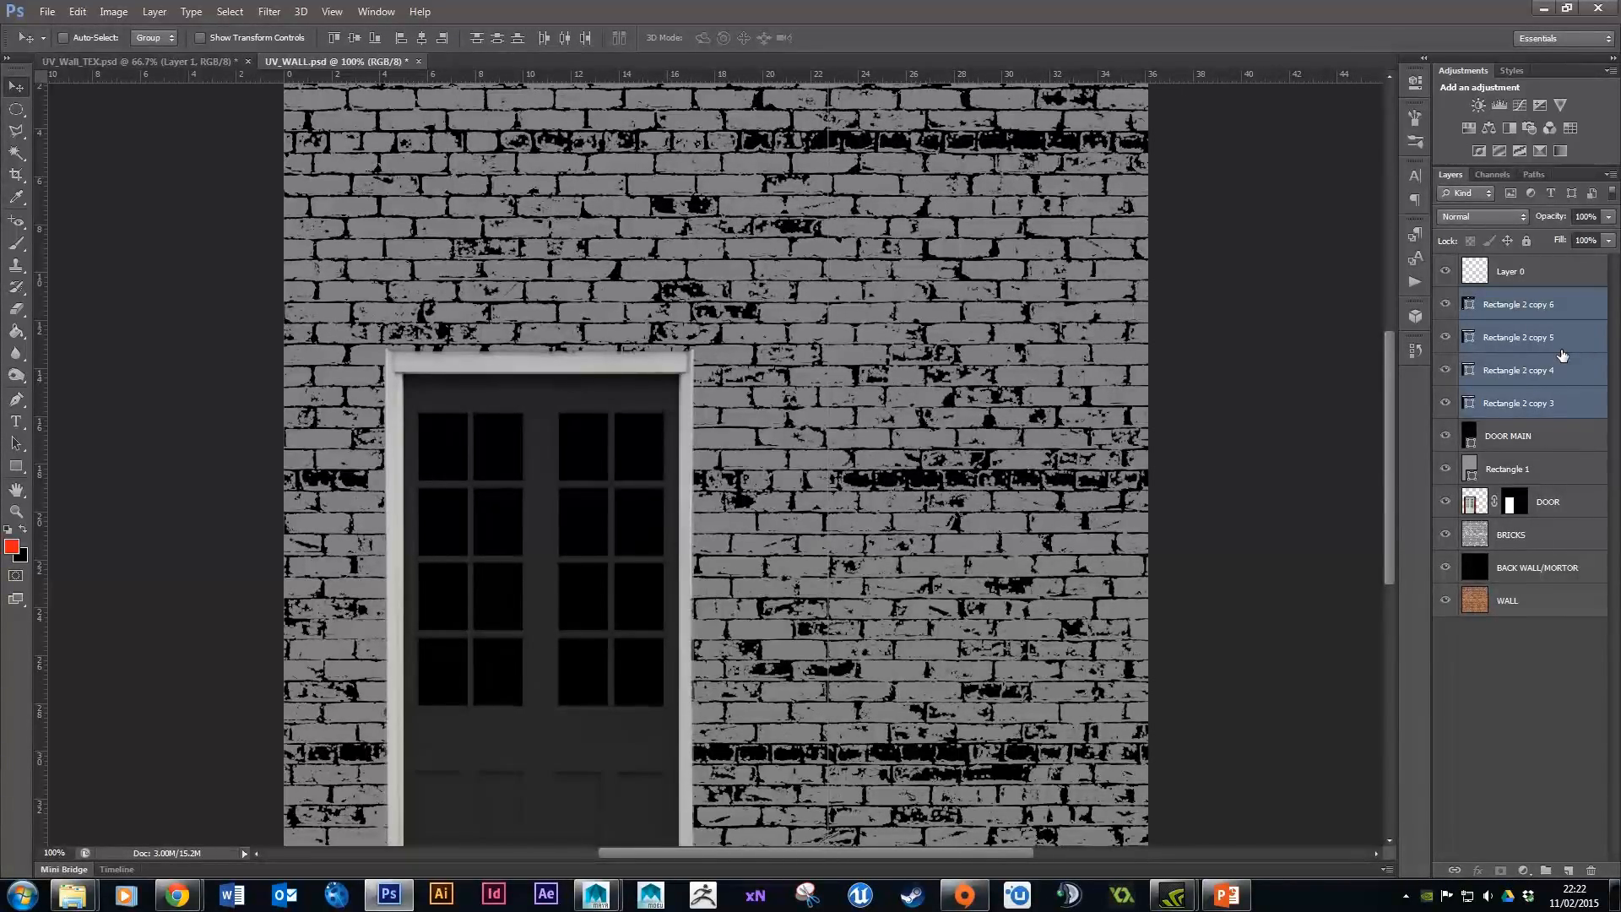
key("ctrl+e")
double_click(1529, 304)
type("WINDOWS")
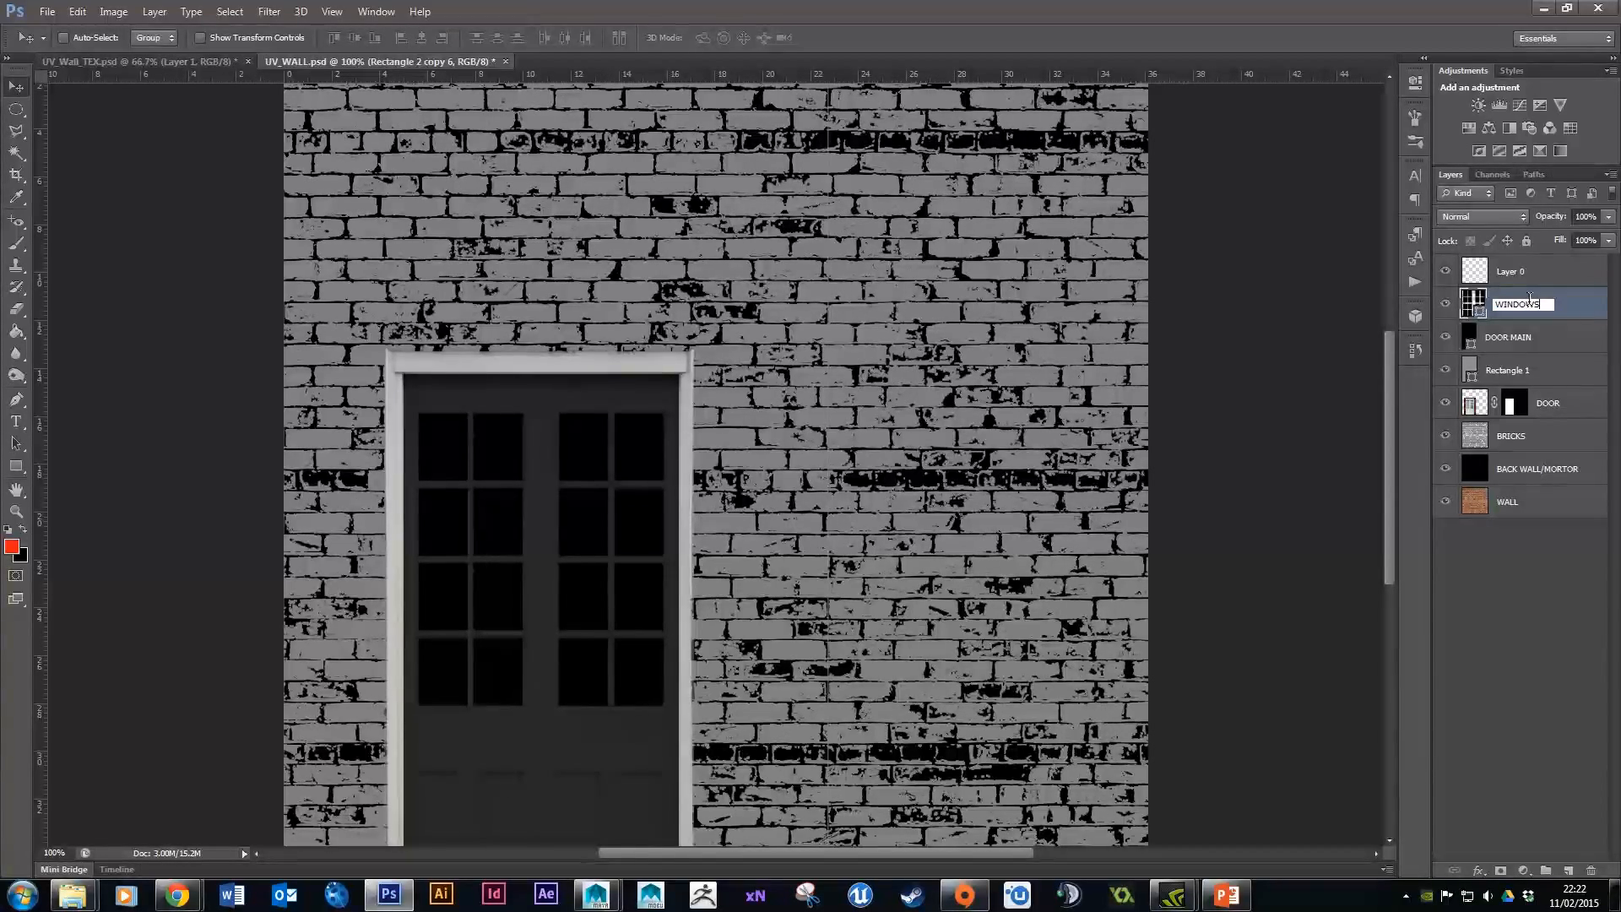
key("Return")
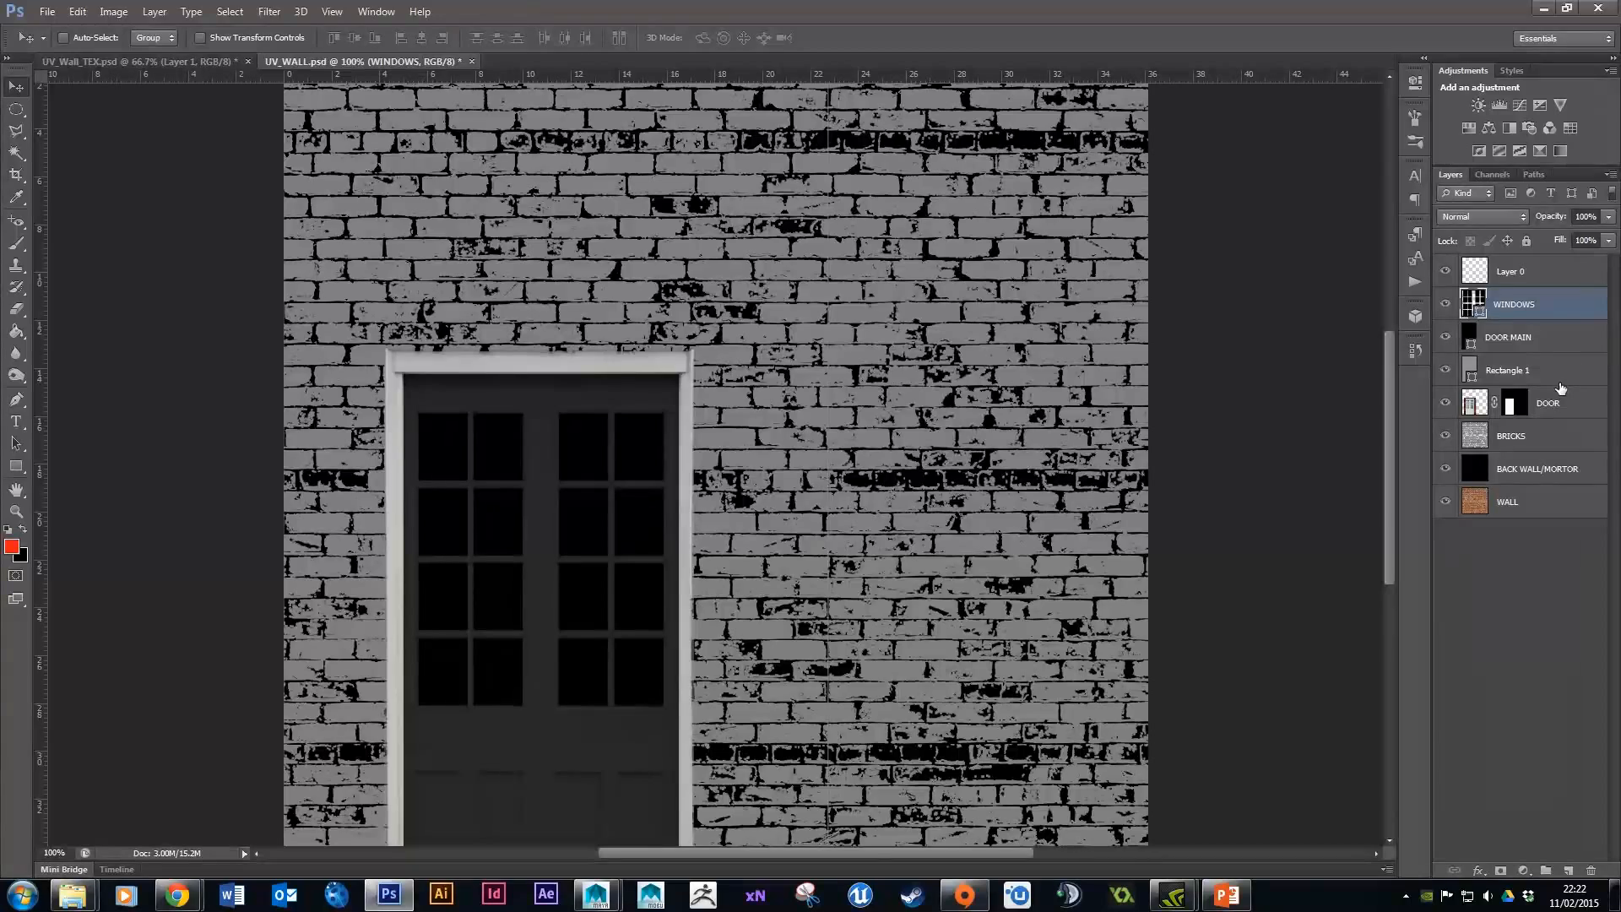
Hide the DOOR photo layer and raise the gray frame rectangle's opacity to 100%.
left_click(1444, 407)
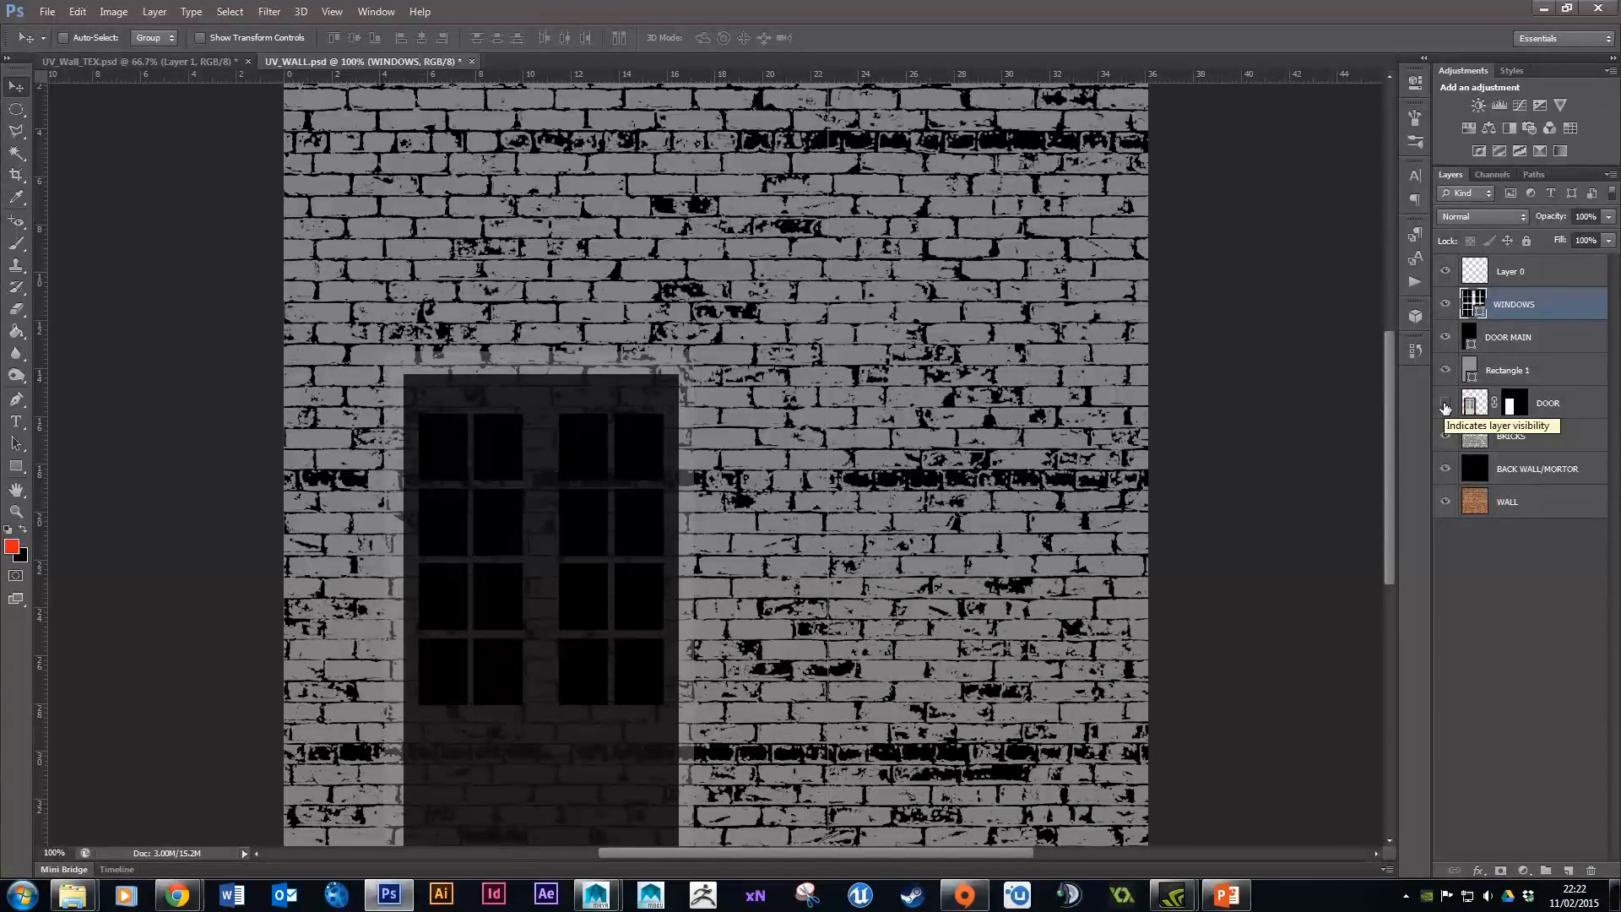
left_click(1542, 439)
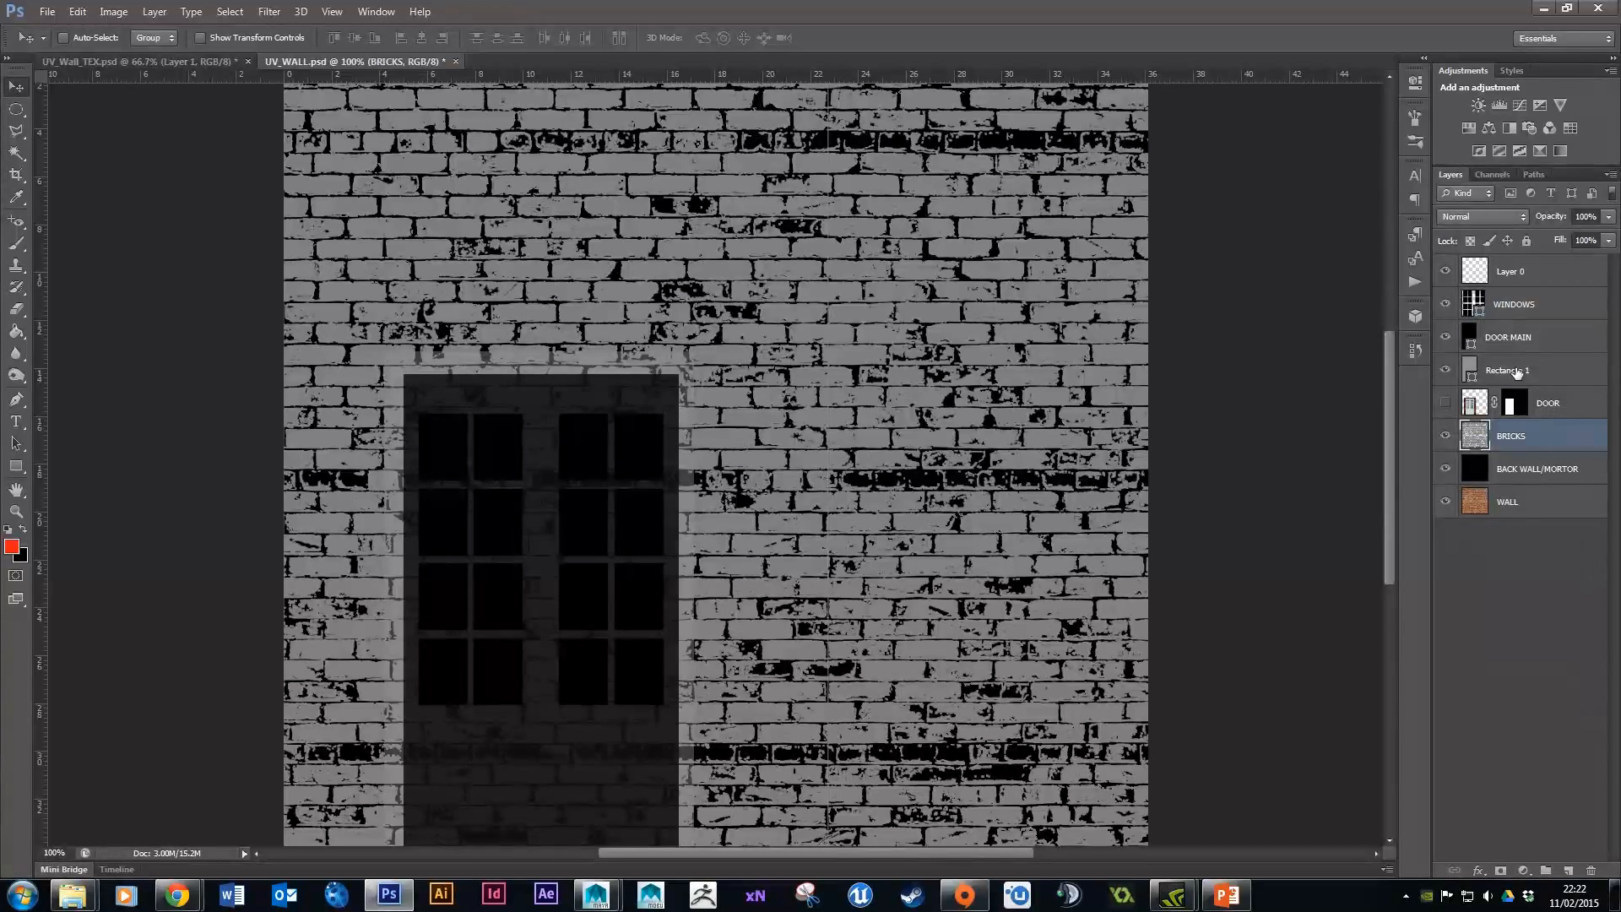
left_click(1489, 373)
left_click(1609, 217)
left_click_drag(1563, 238, 1616, 238)
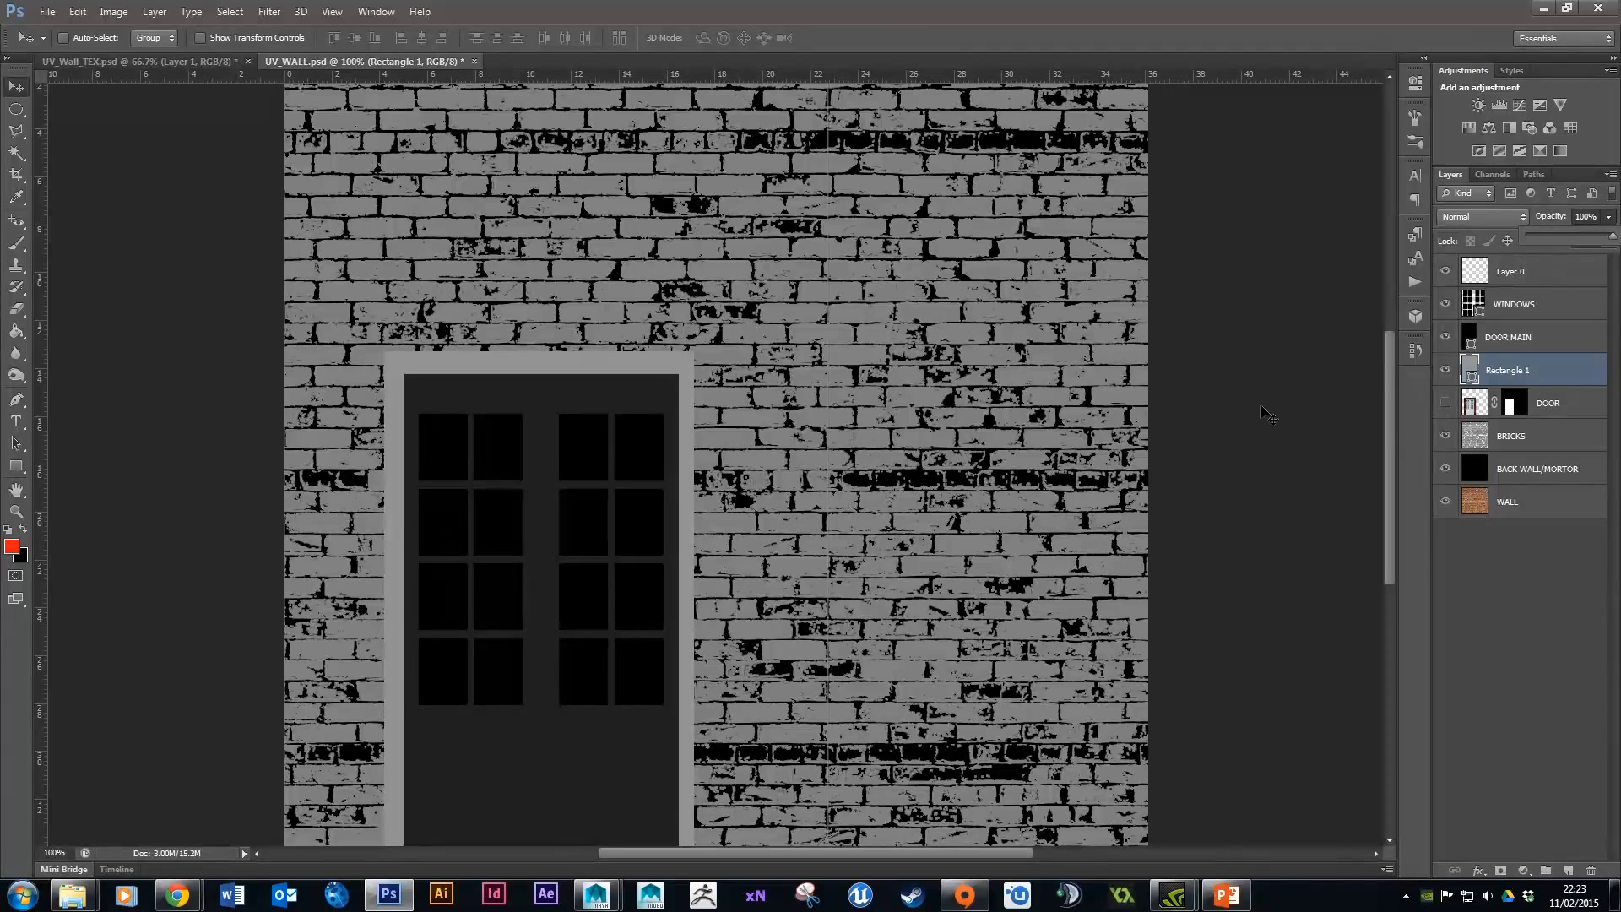
Set DOOR MAIN's opacity to 33% and the WINDOWS layer's opacity to 61%.
scroll(1202, 373, "down", 3)
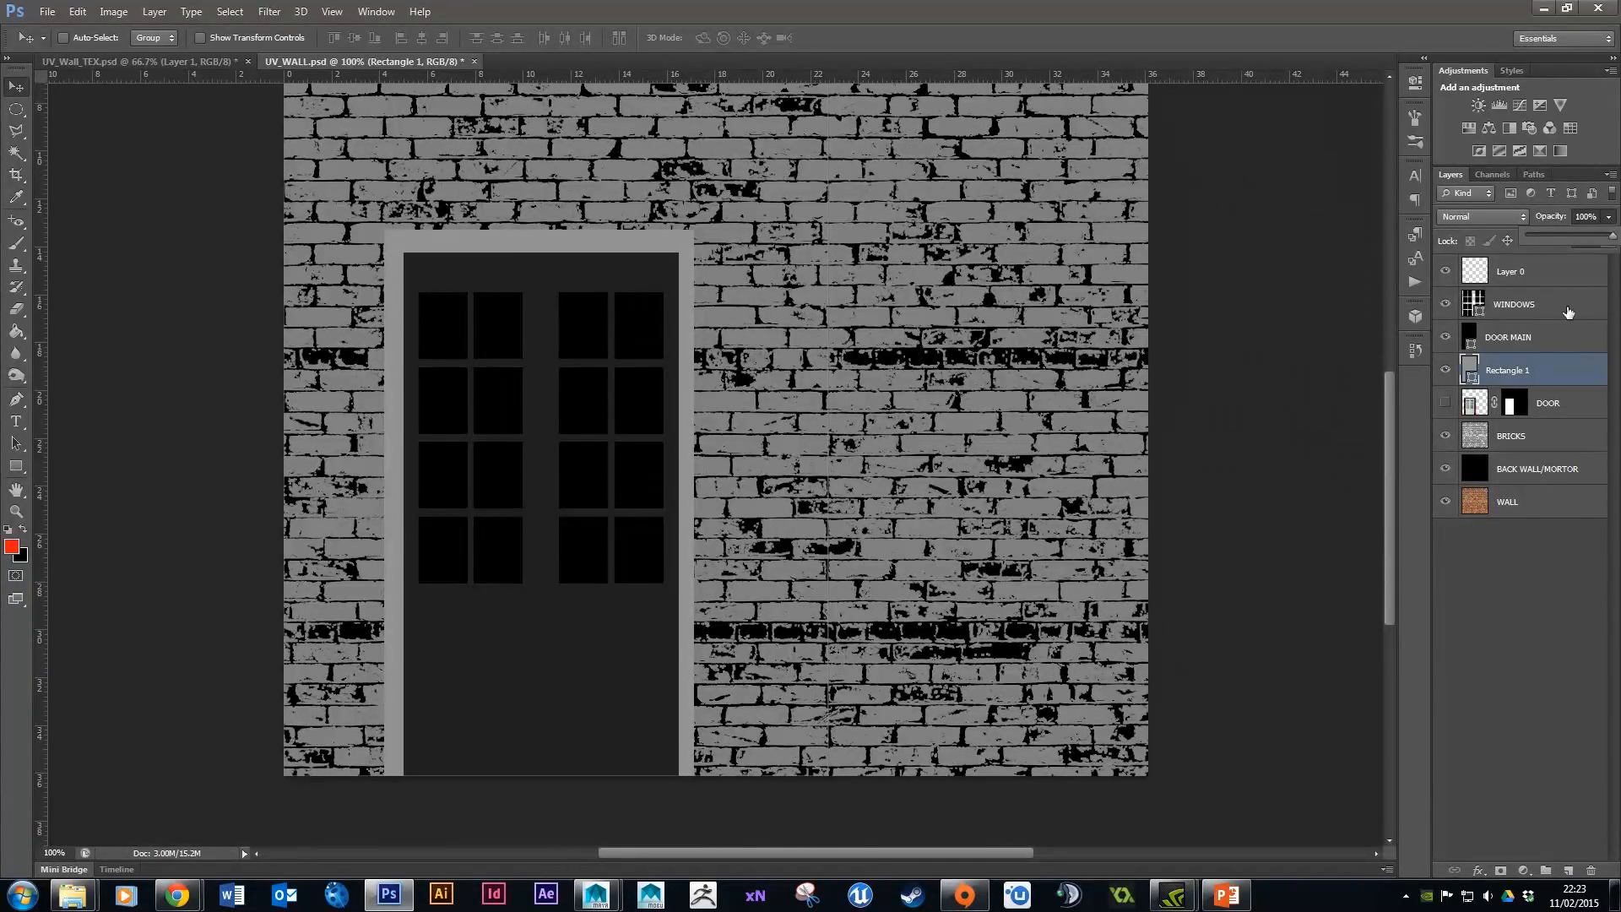
left_click(1478, 339)
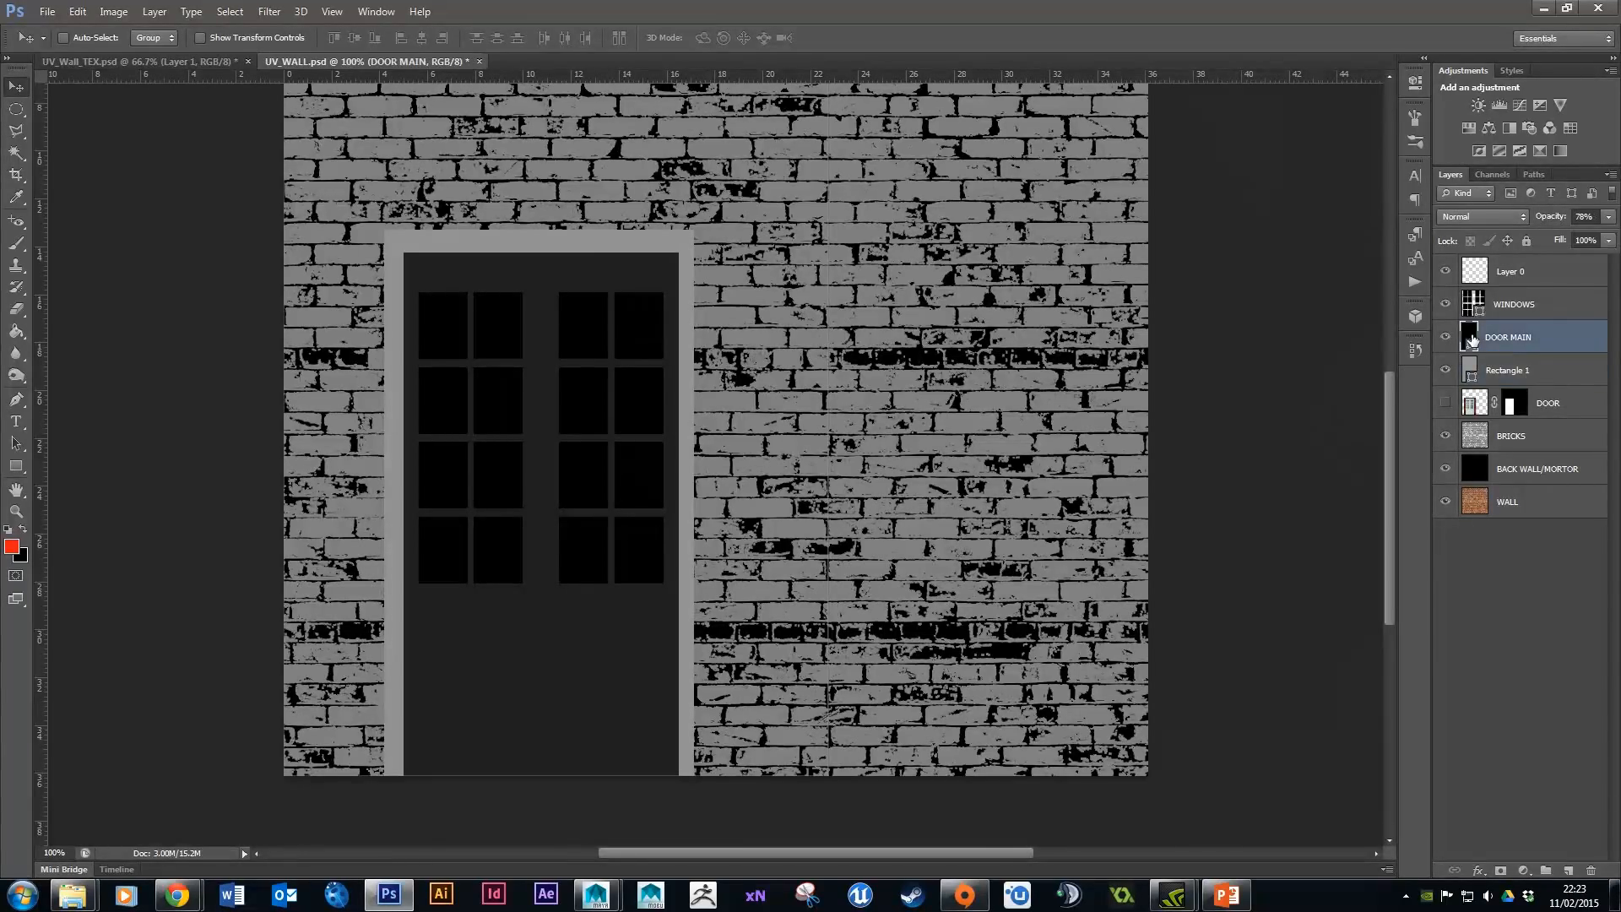
left_click(1610, 217)
left_click_drag(1595, 237, 1555, 236)
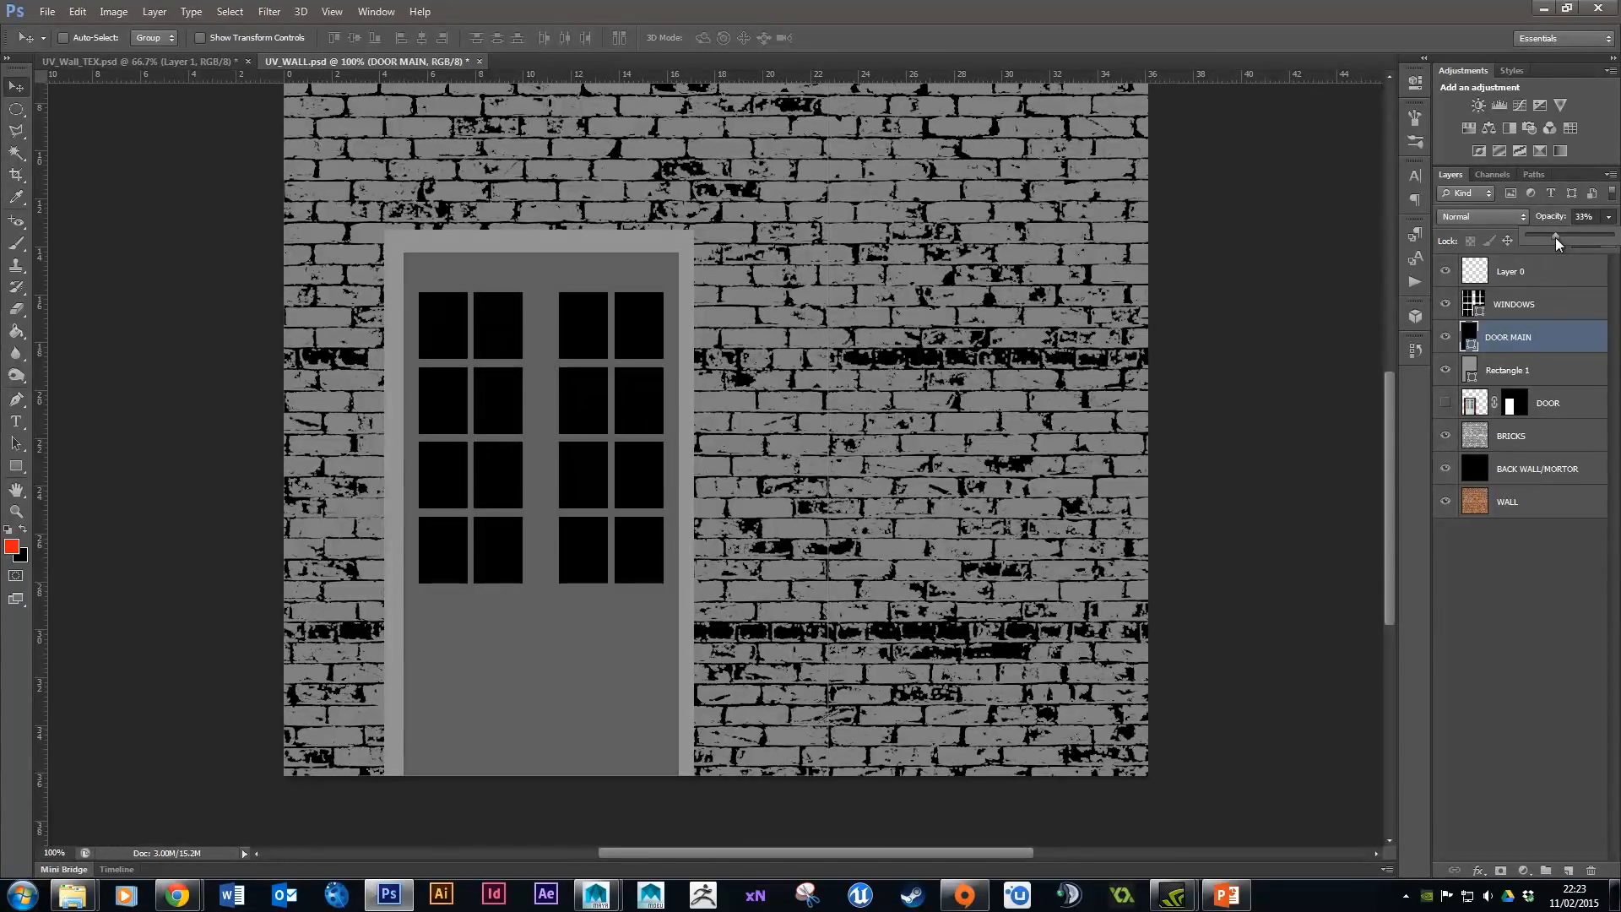
left_click(1519, 306)
left_click(1608, 218)
left_click_drag(1607, 237, 1573, 239)
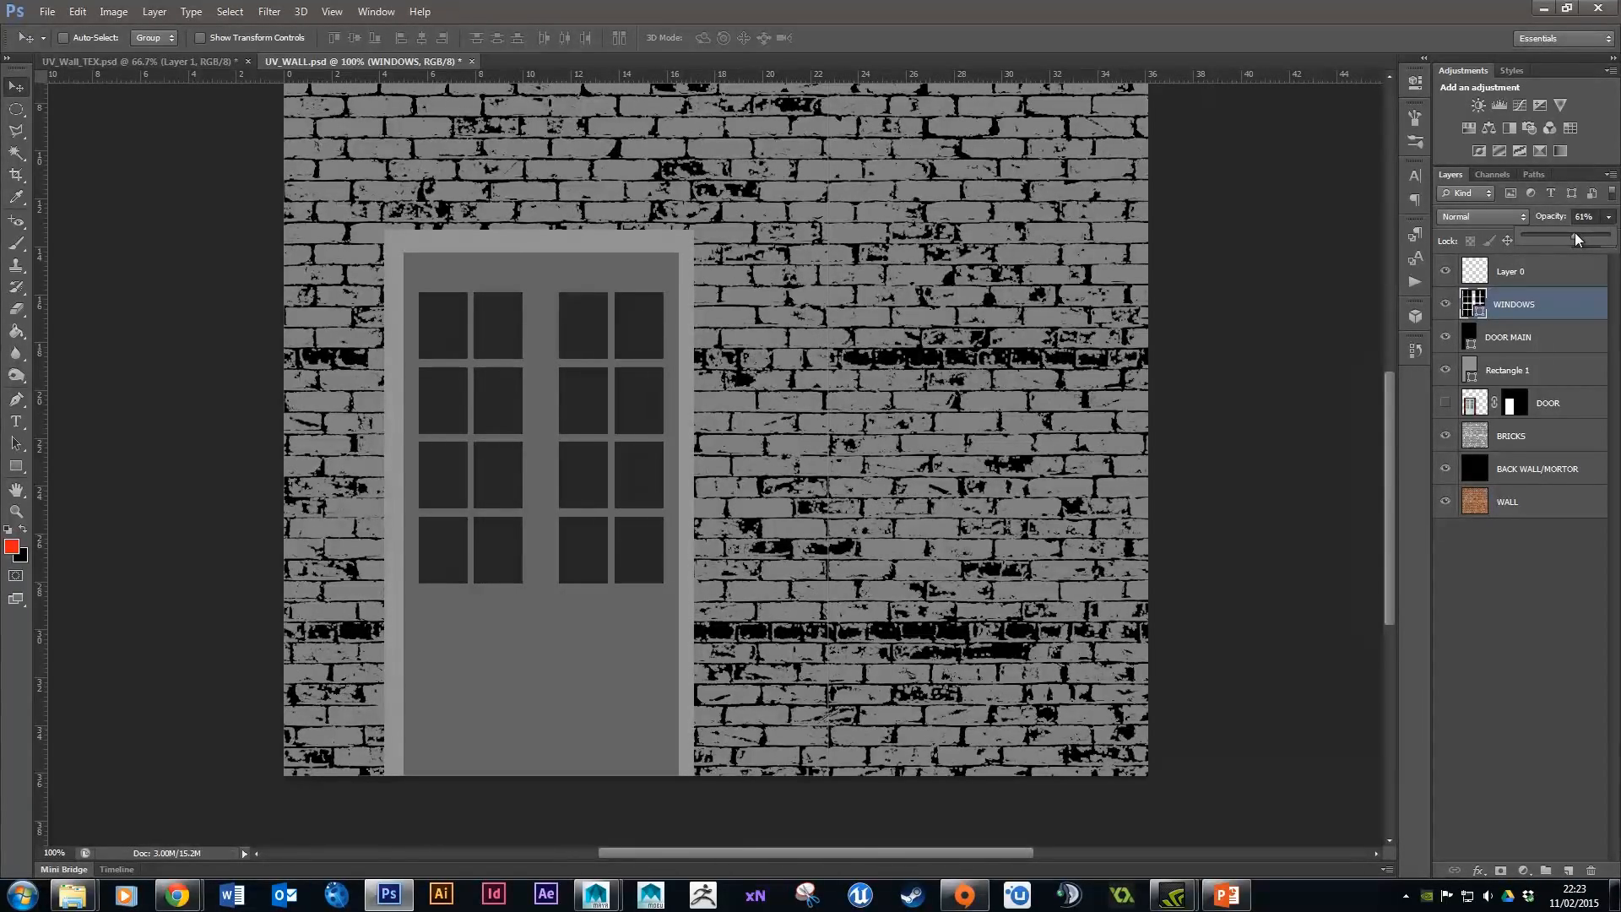
Set the BRICKS layer's opacity to 63% and the gray frame rectangle's opacity to 99%.
left_click(1532, 434)
left_click(1608, 217)
left_click_drag(1607, 237, 1575, 242)
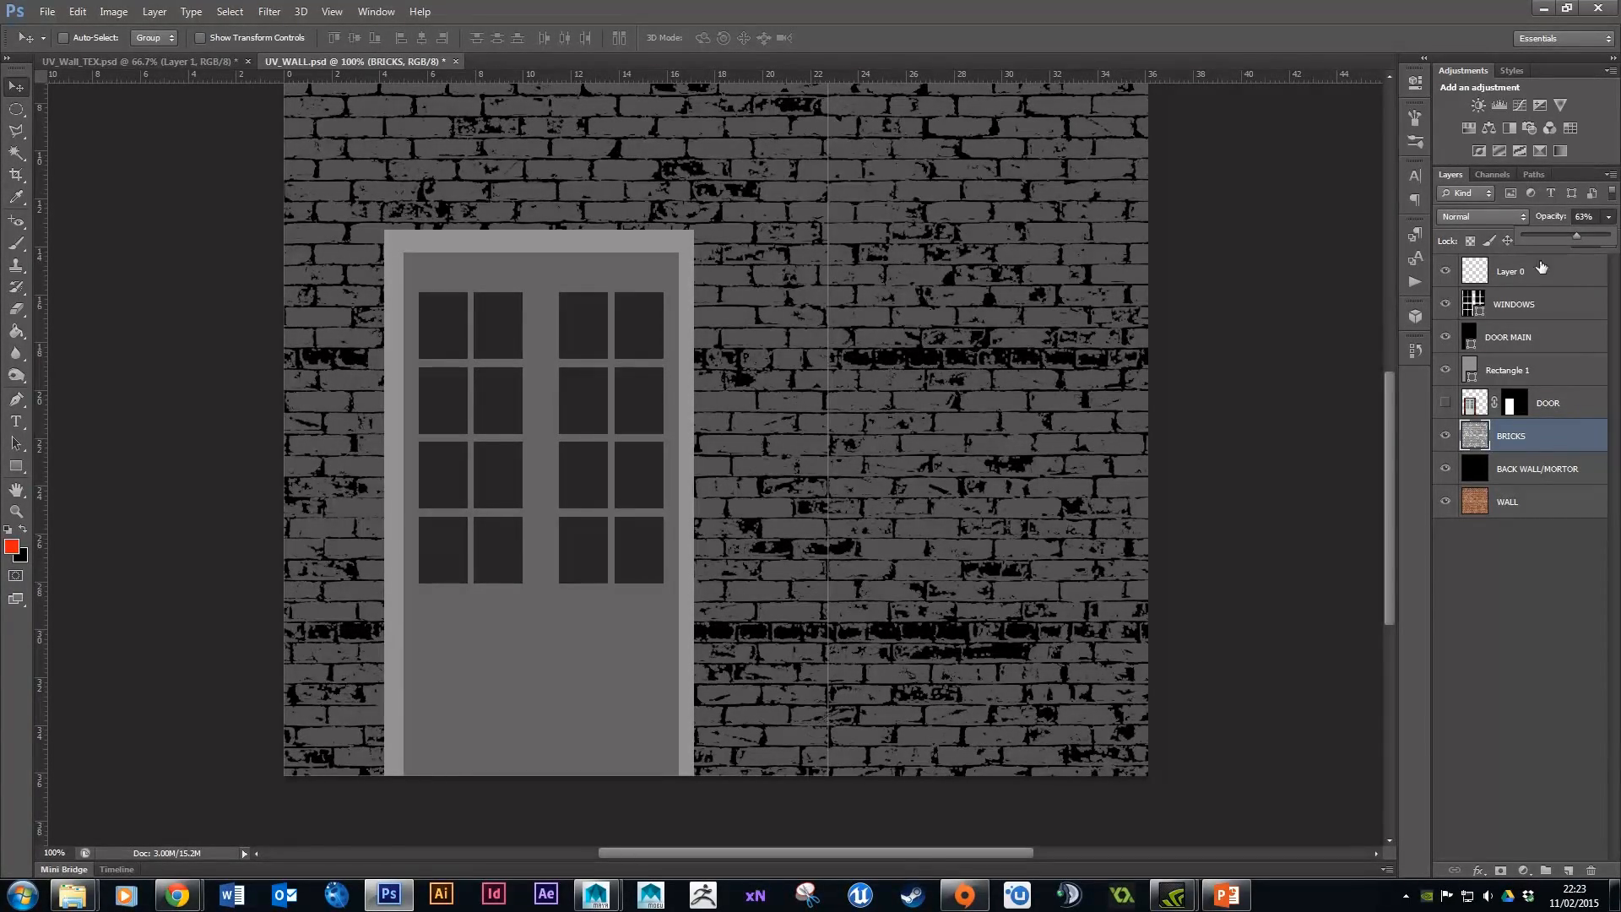
left_click(1528, 306)
left_click(1524, 365)
left_click(1608, 217)
left_click_drag(1606, 238, 1608, 240)
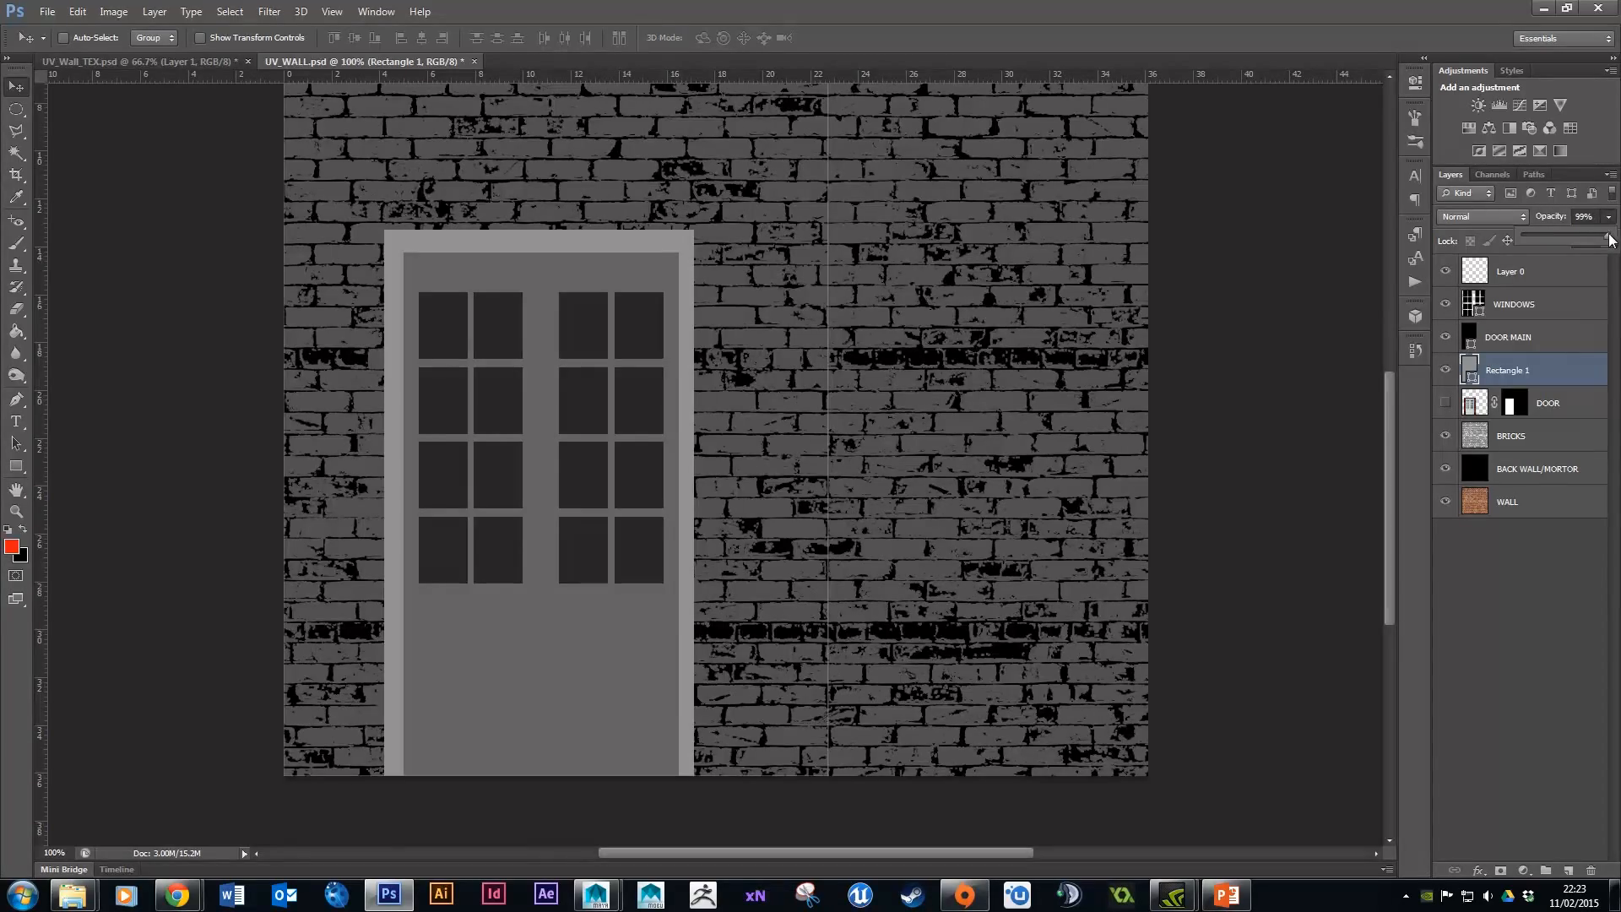
Save a PNG copy of the finished wall bump map as UV_WALL_BMP.png with the default PNG options.
scroll(827, 336, "up", 5)
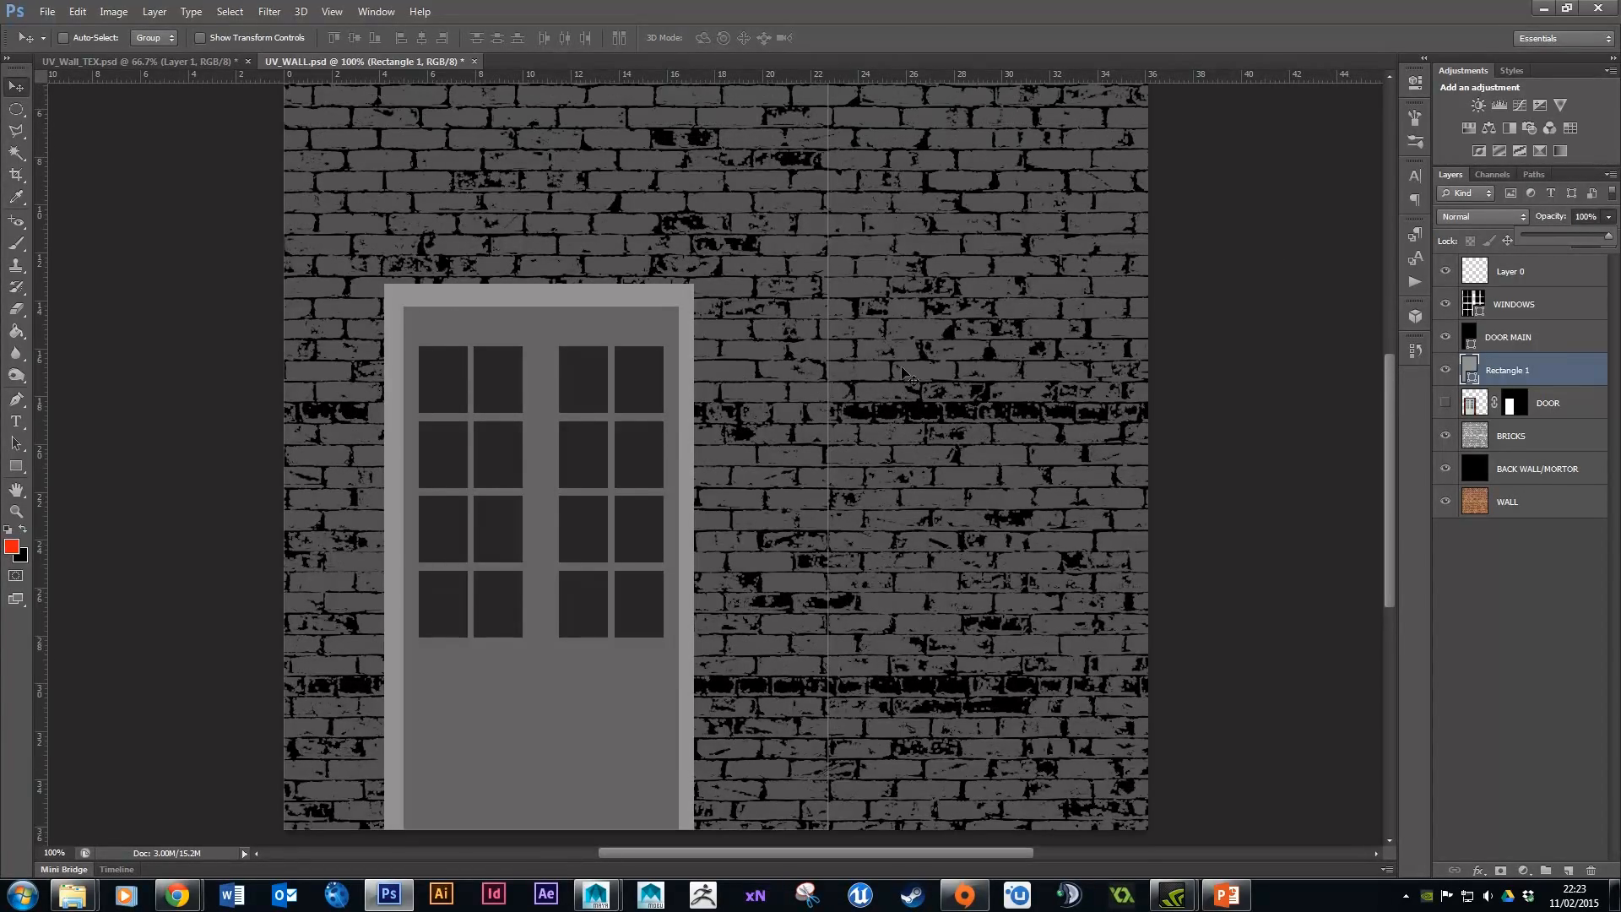
scroll(899, 387, "down", 4)
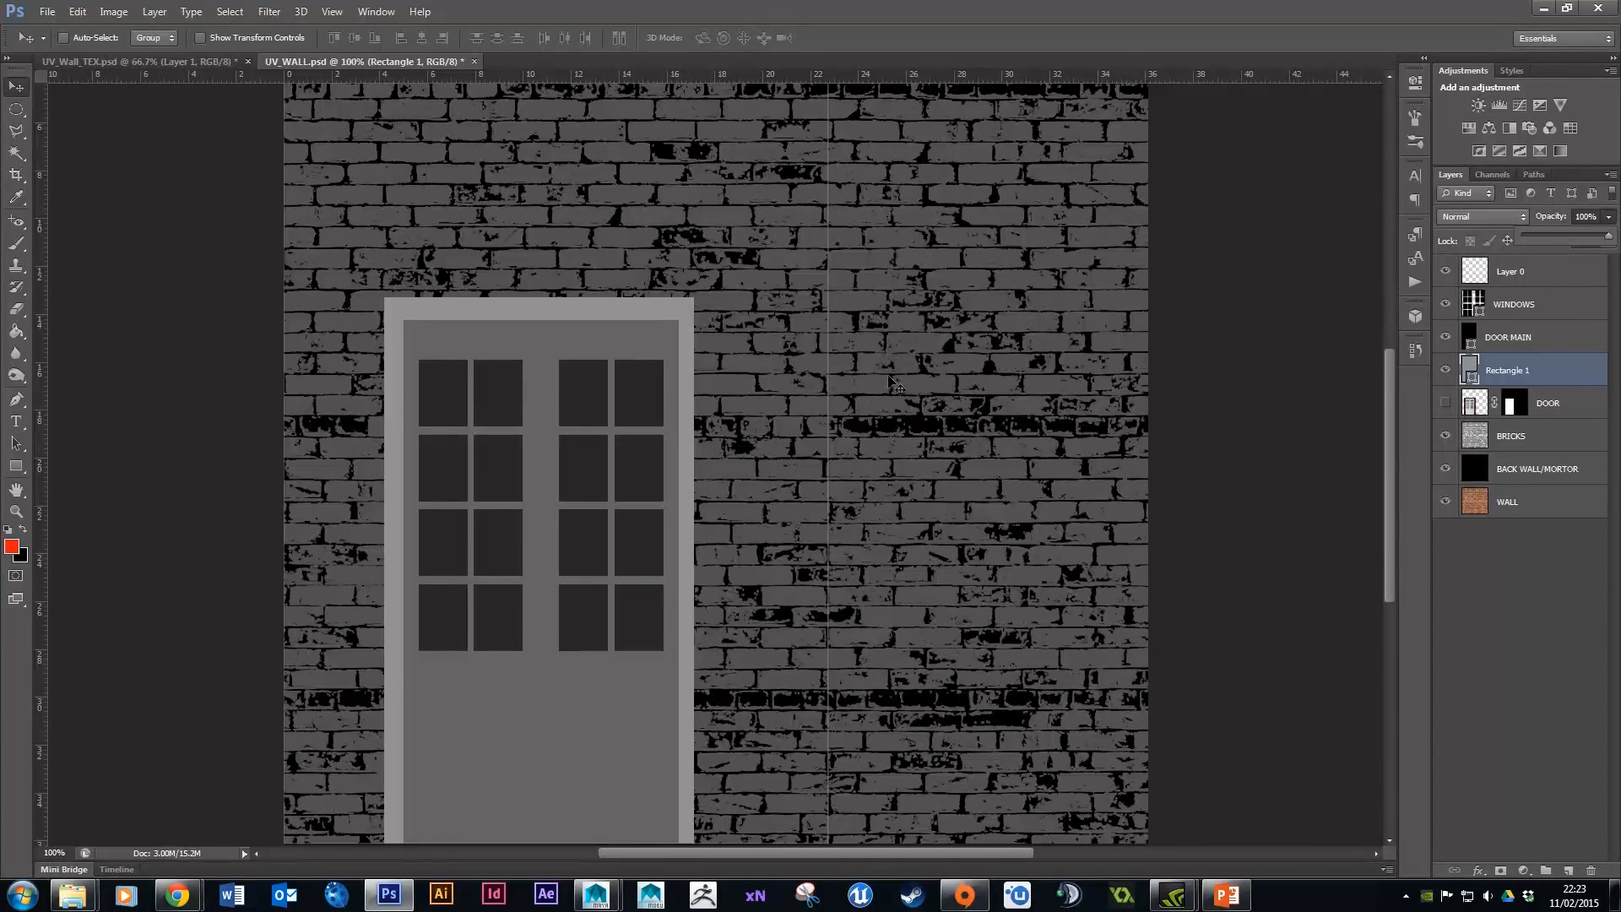
left_click(47, 11)
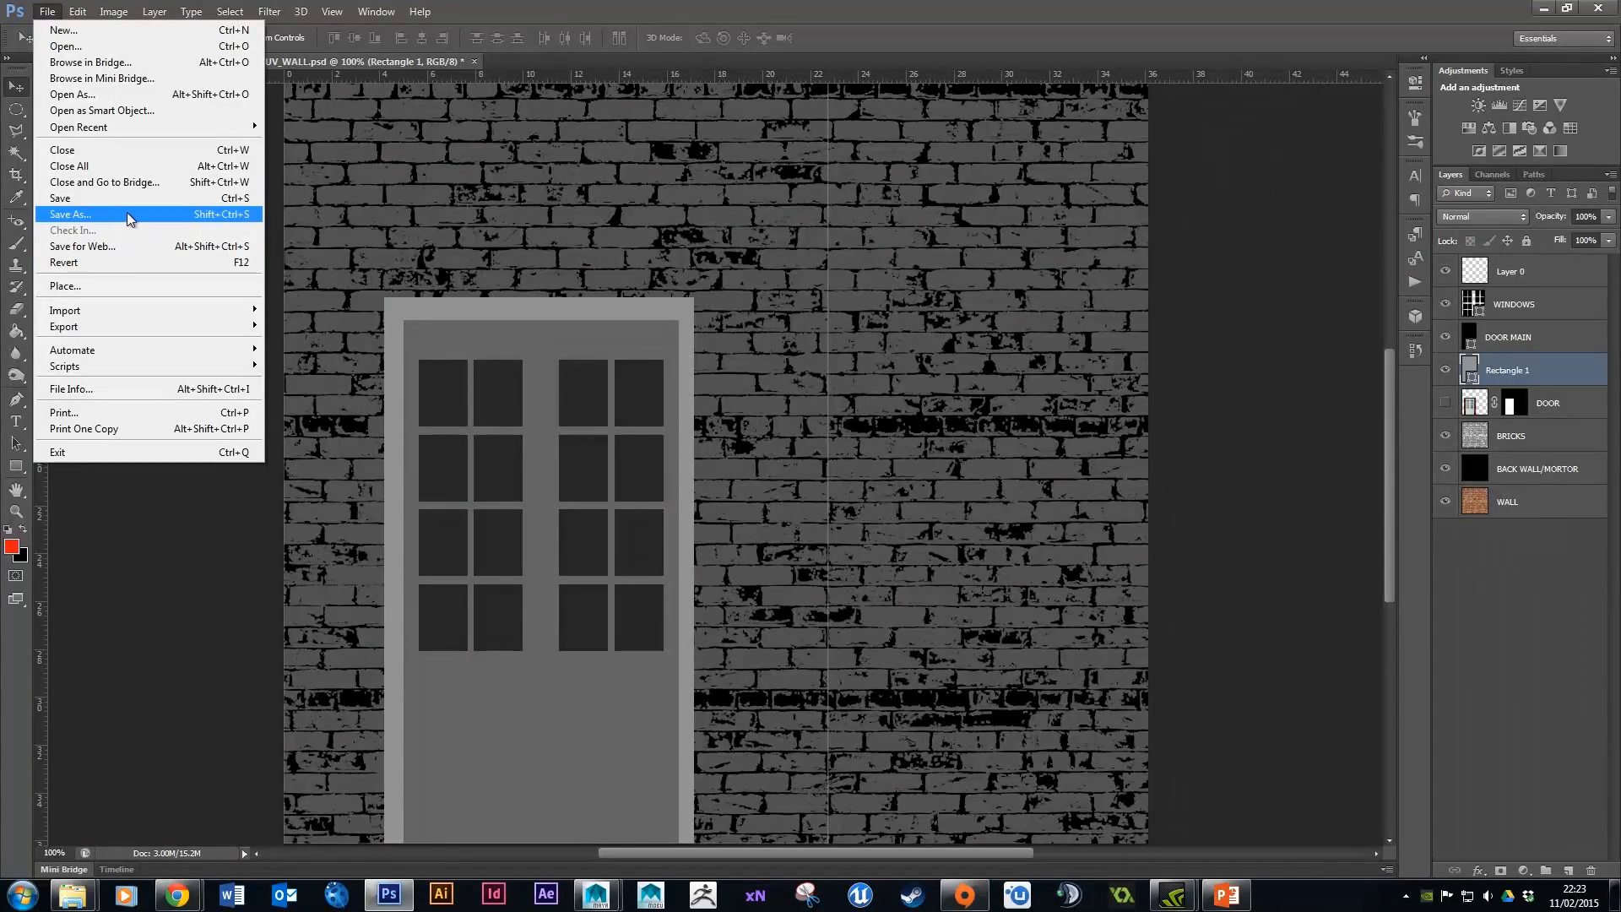
left_click(129, 215)
left_click(481, 582)
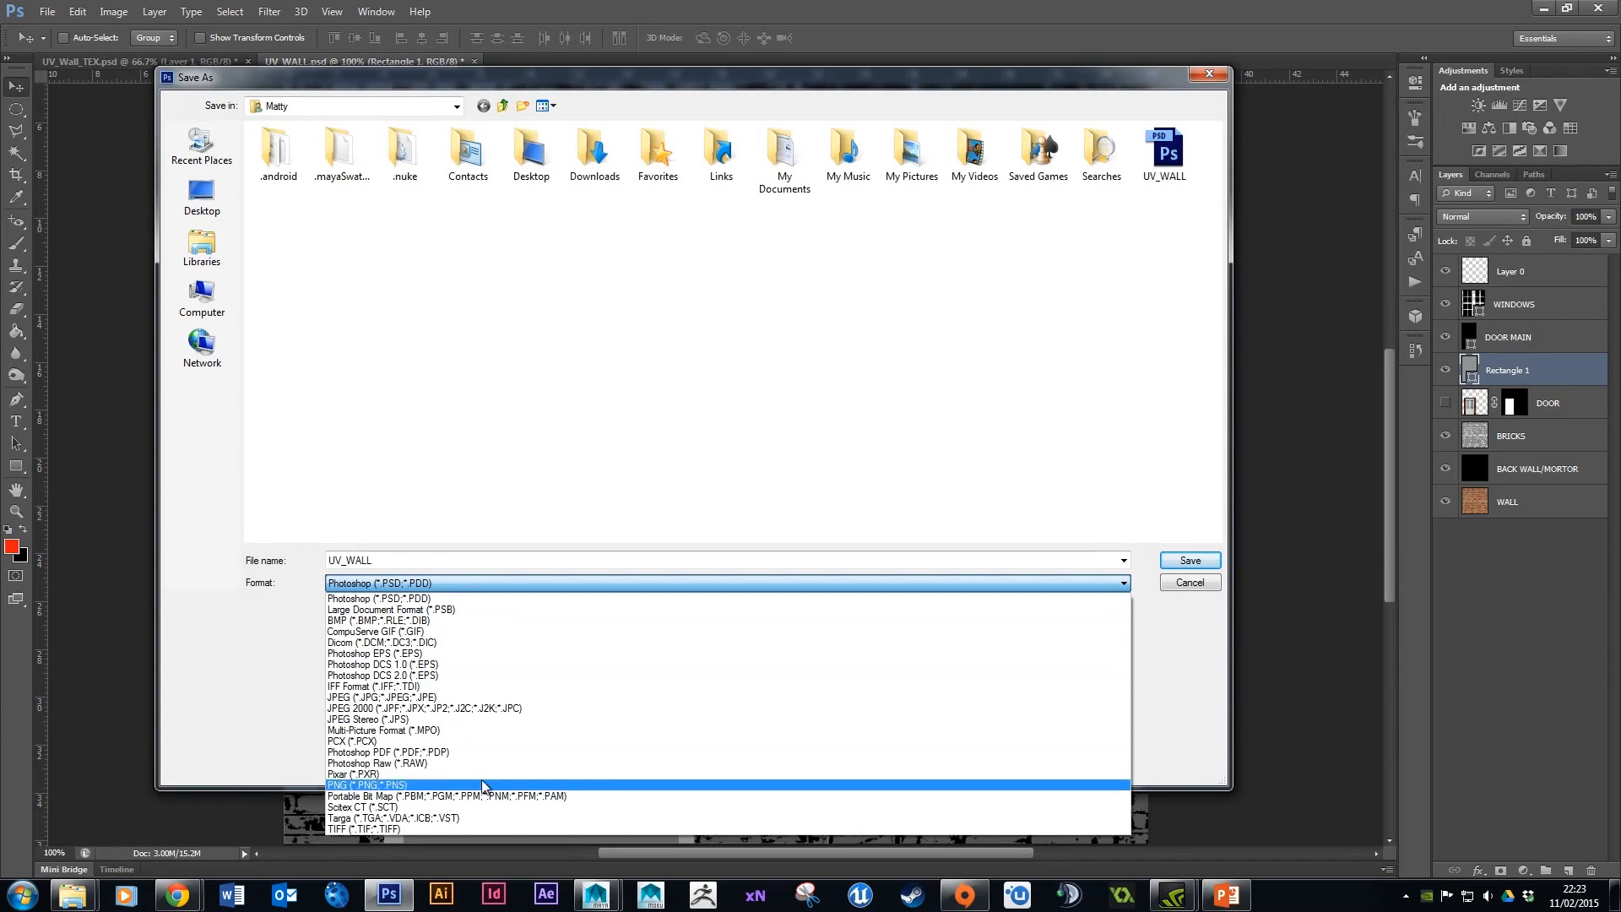
left_click(429, 784)
left_click(372, 563)
left_click(372, 563)
type("_BMP.png")
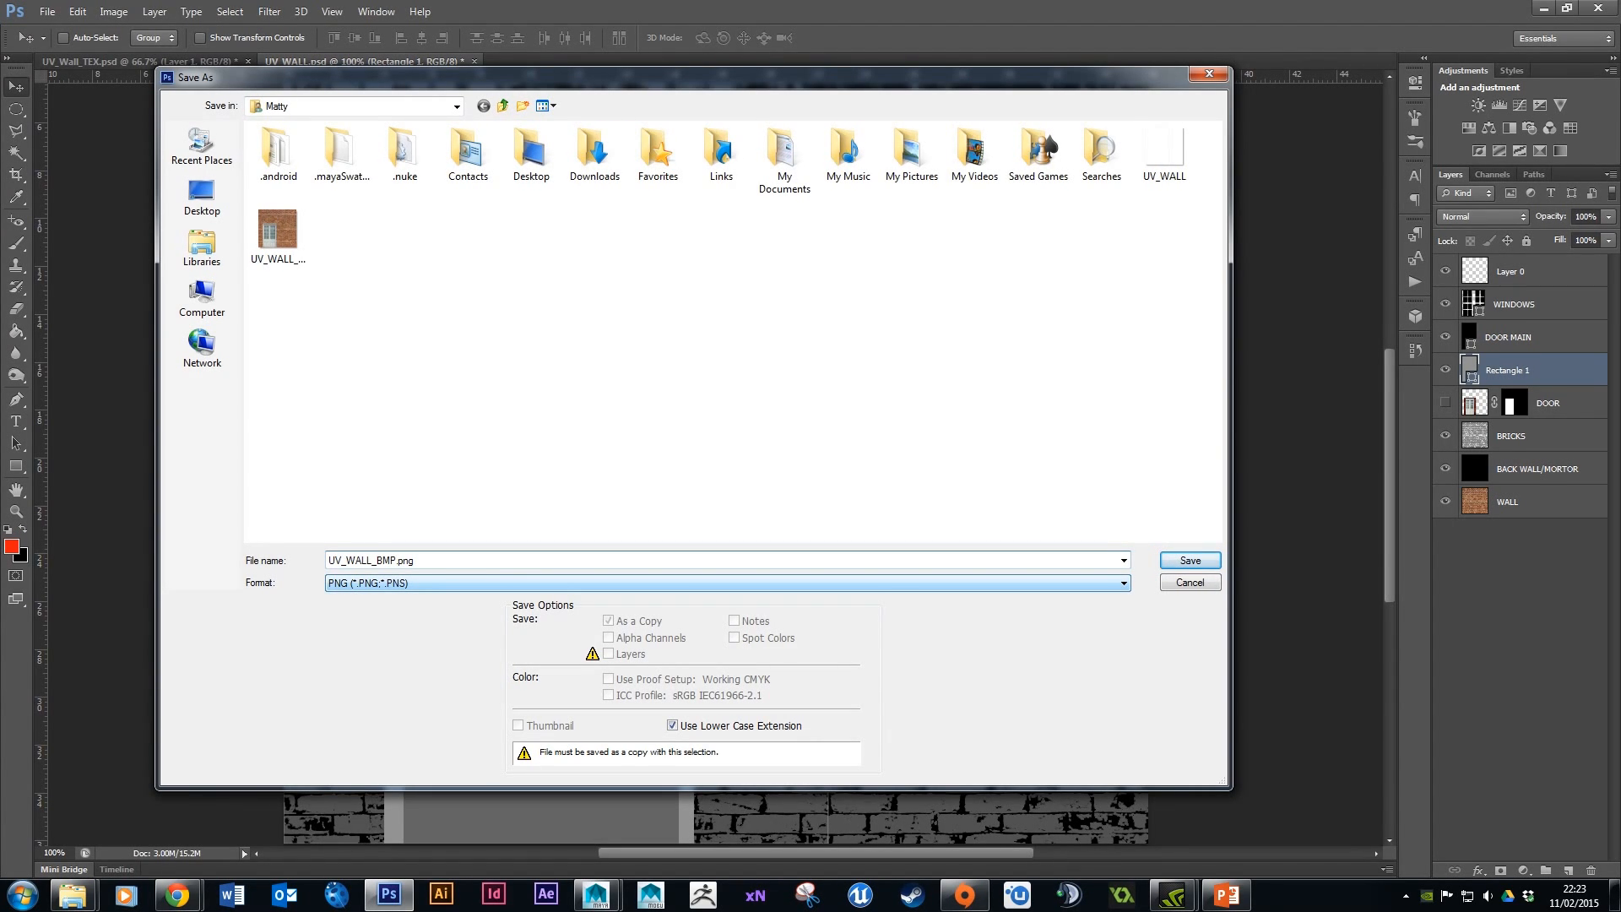
key("Return")
key("Return")
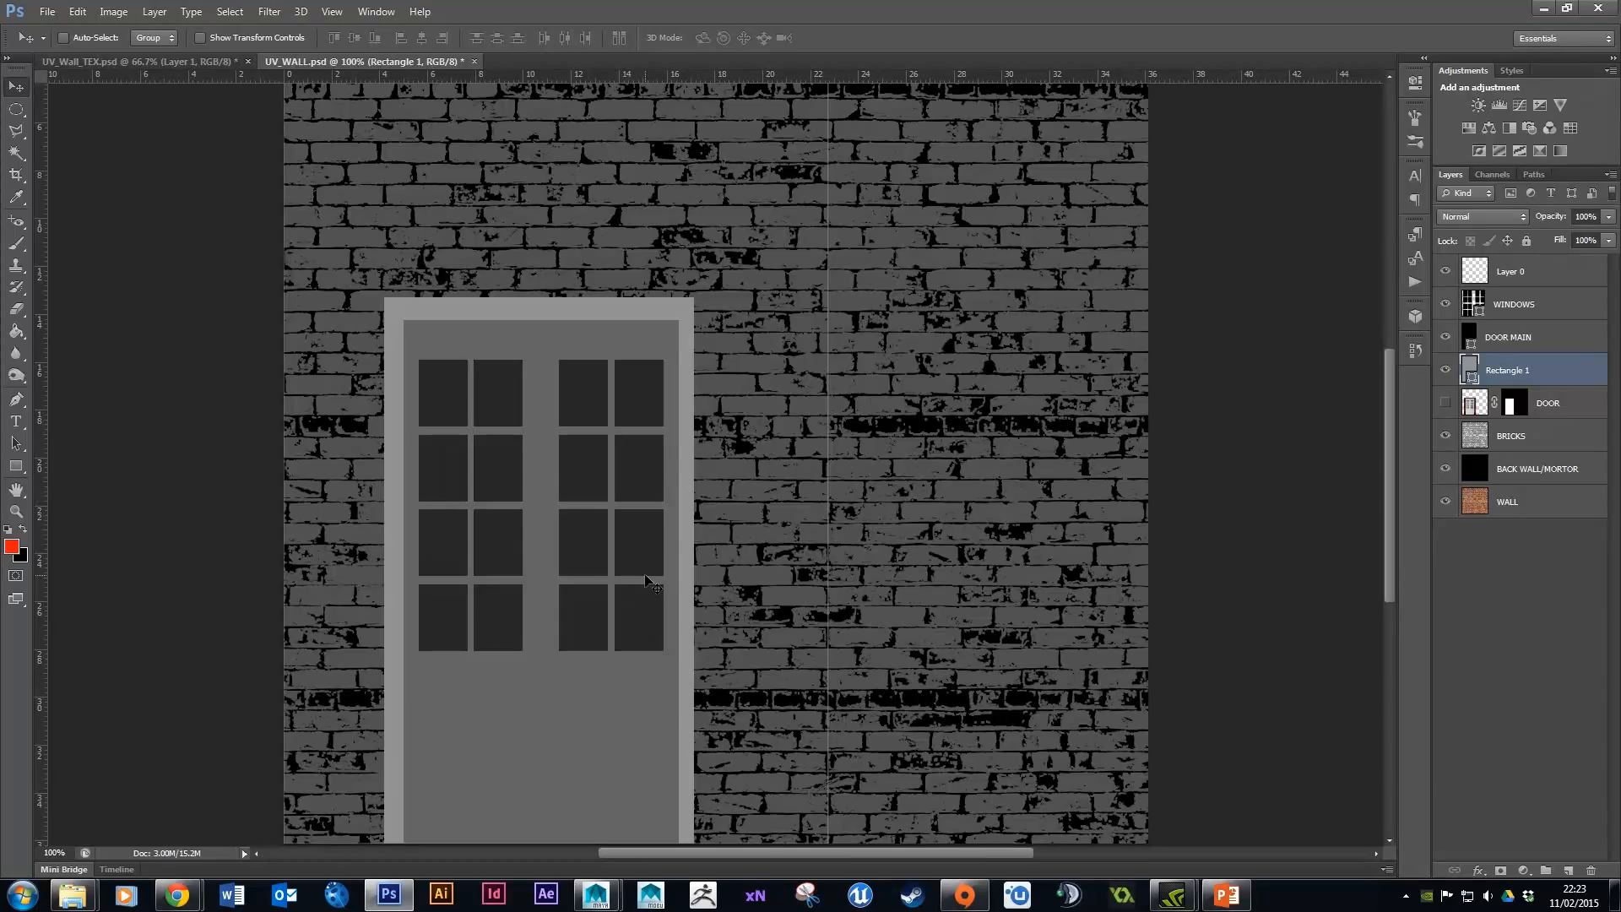
Switch to Maya, select the textured wall plane and show the attributes of its WALL material.
mouse_move(596, 893)
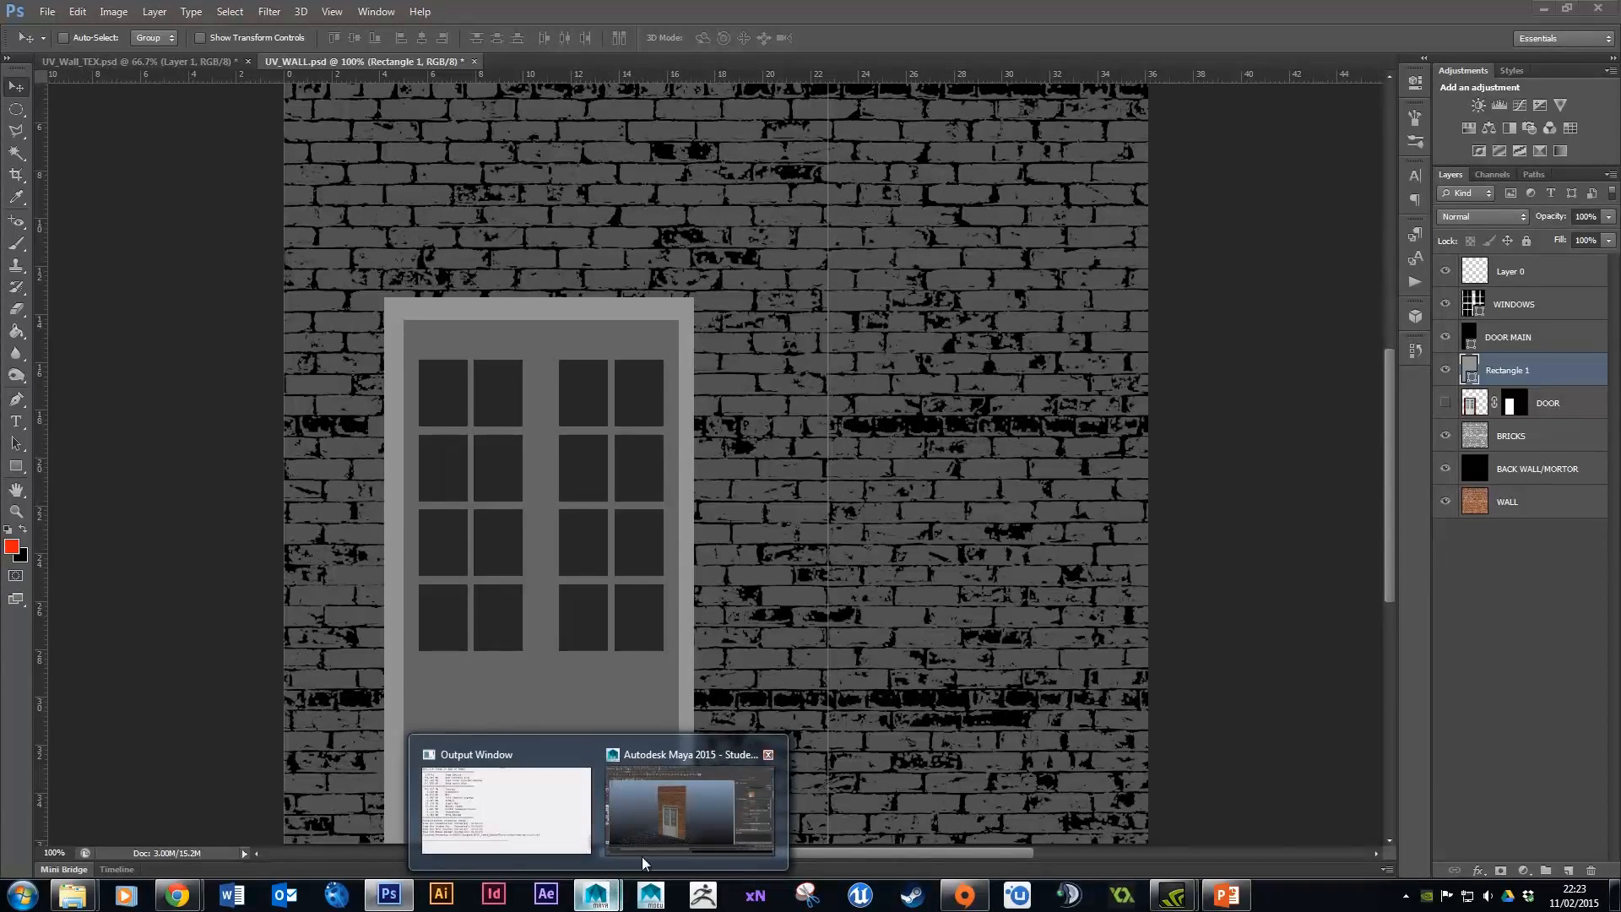
left_click(668, 813)
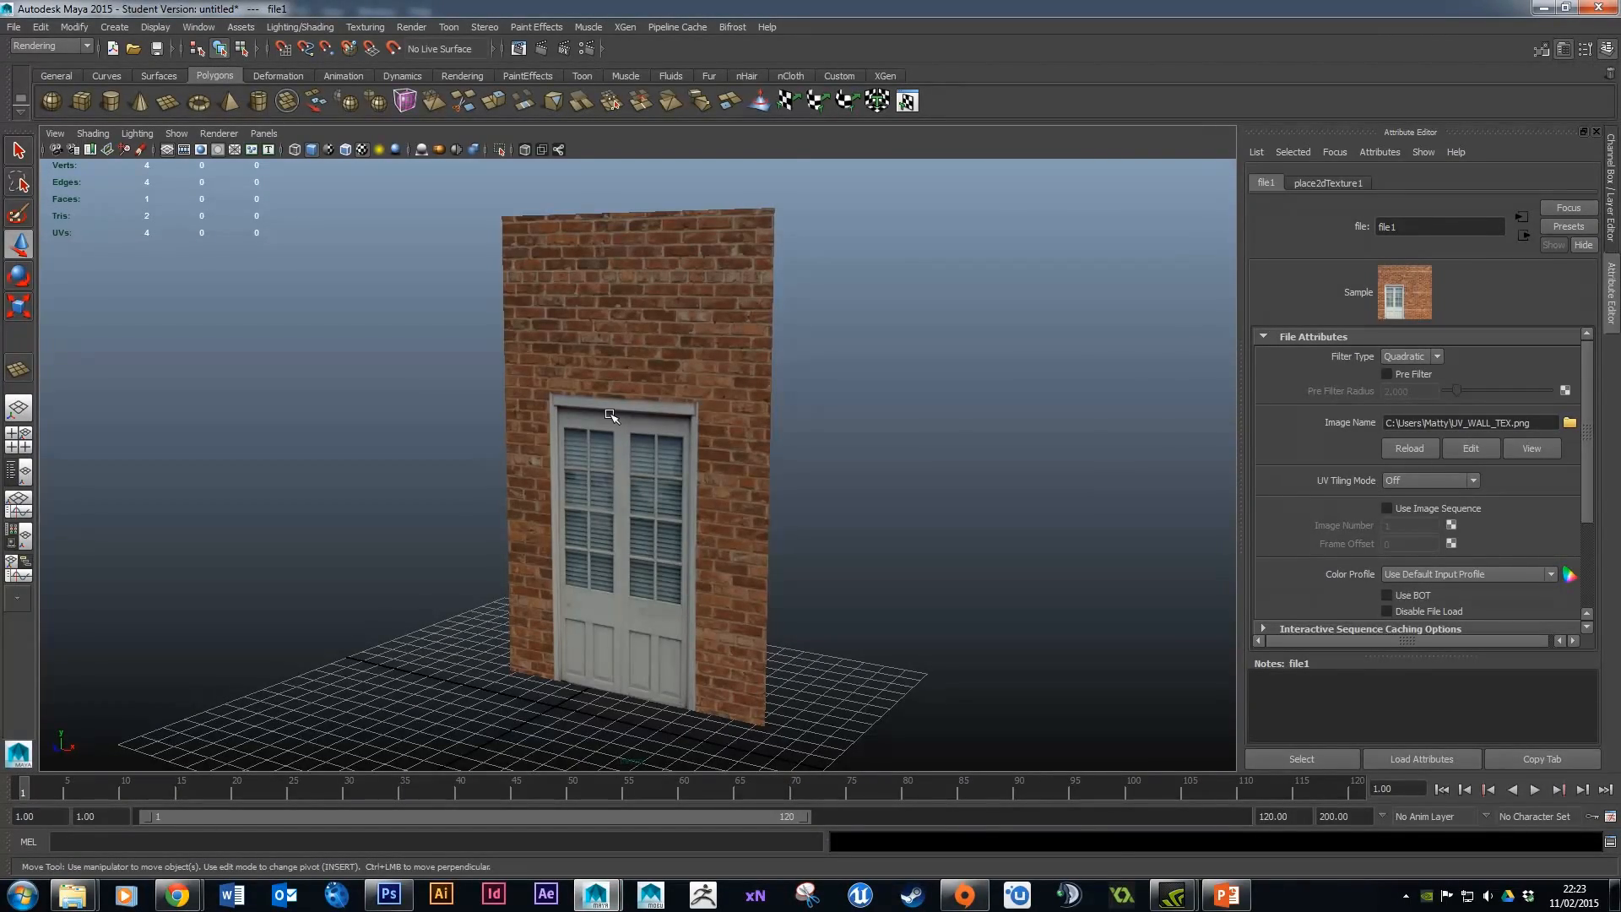
left_click(619, 376)
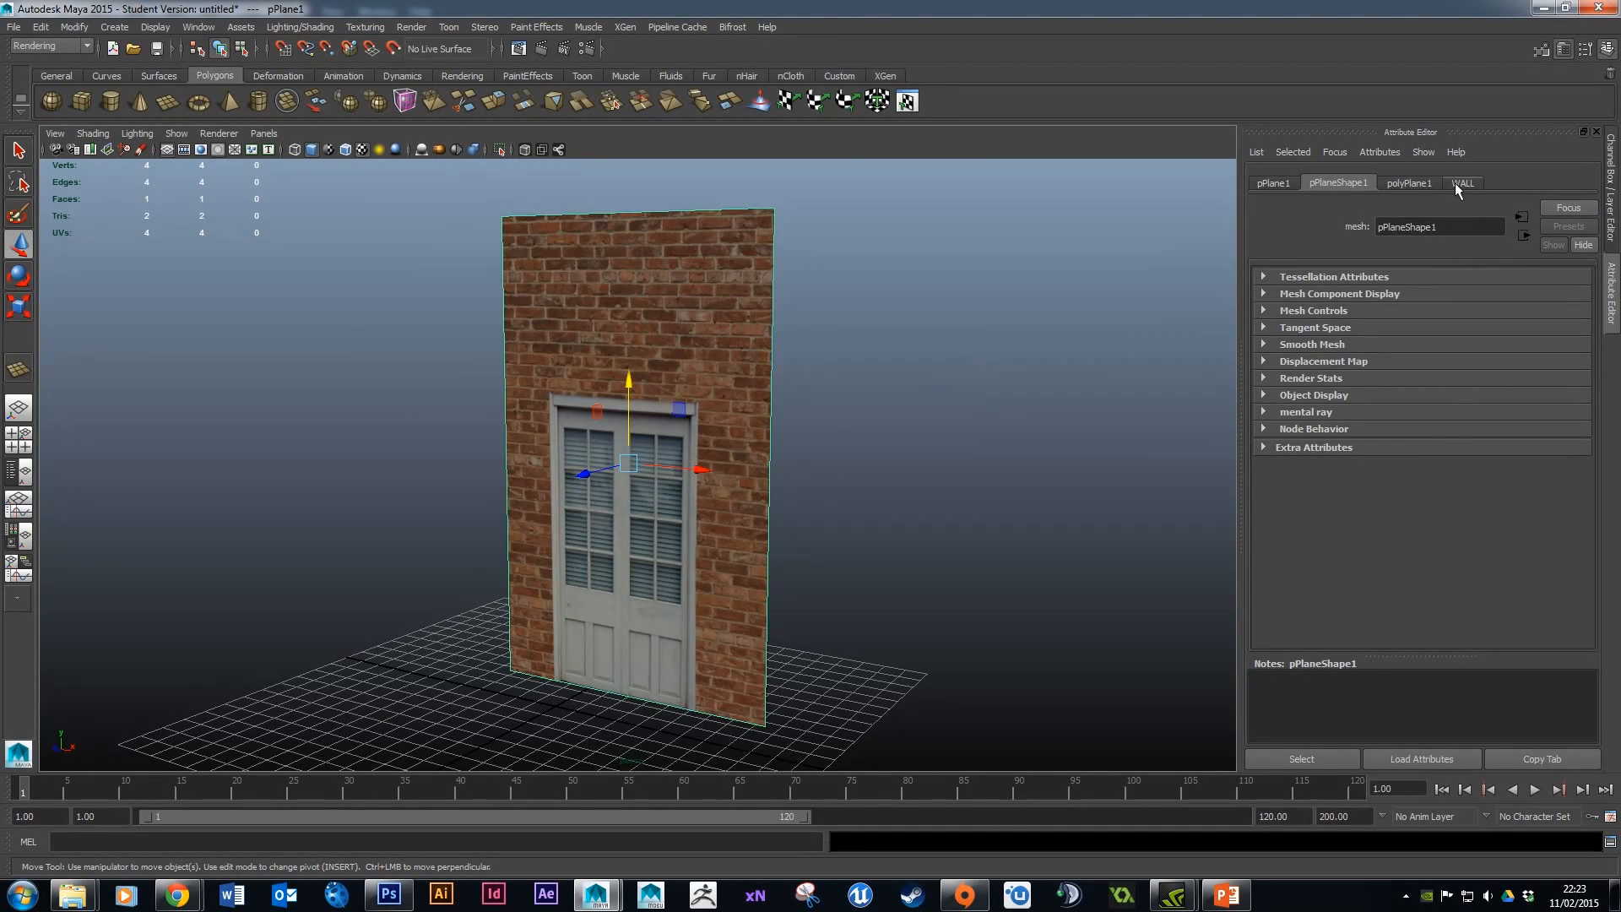
left_click(1562, 52)
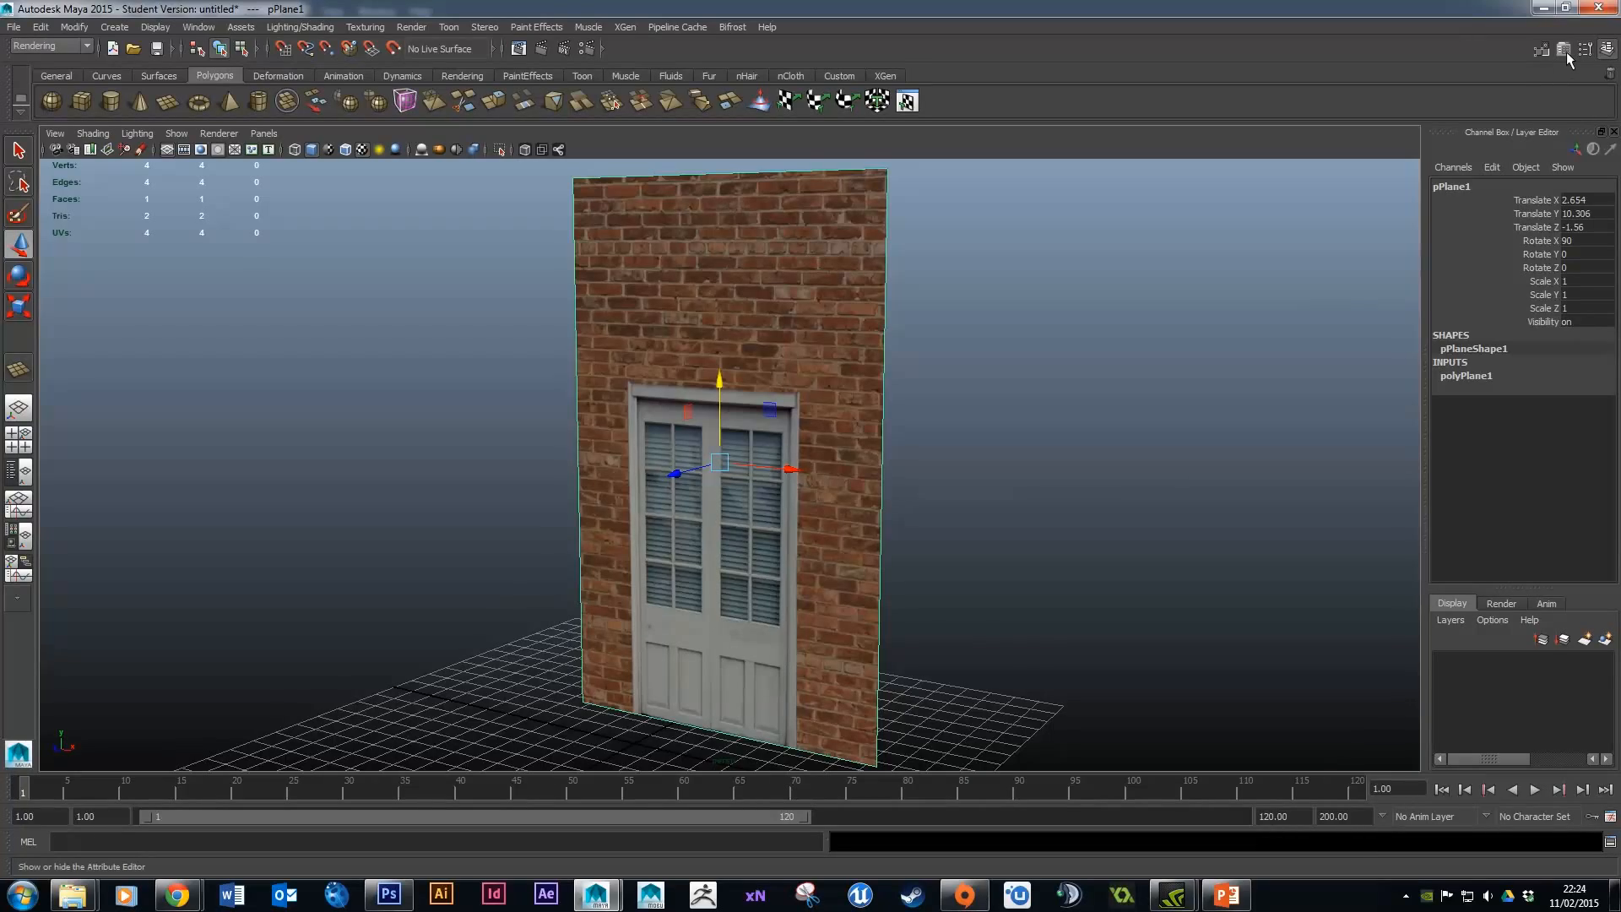
left_click(1567, 53)
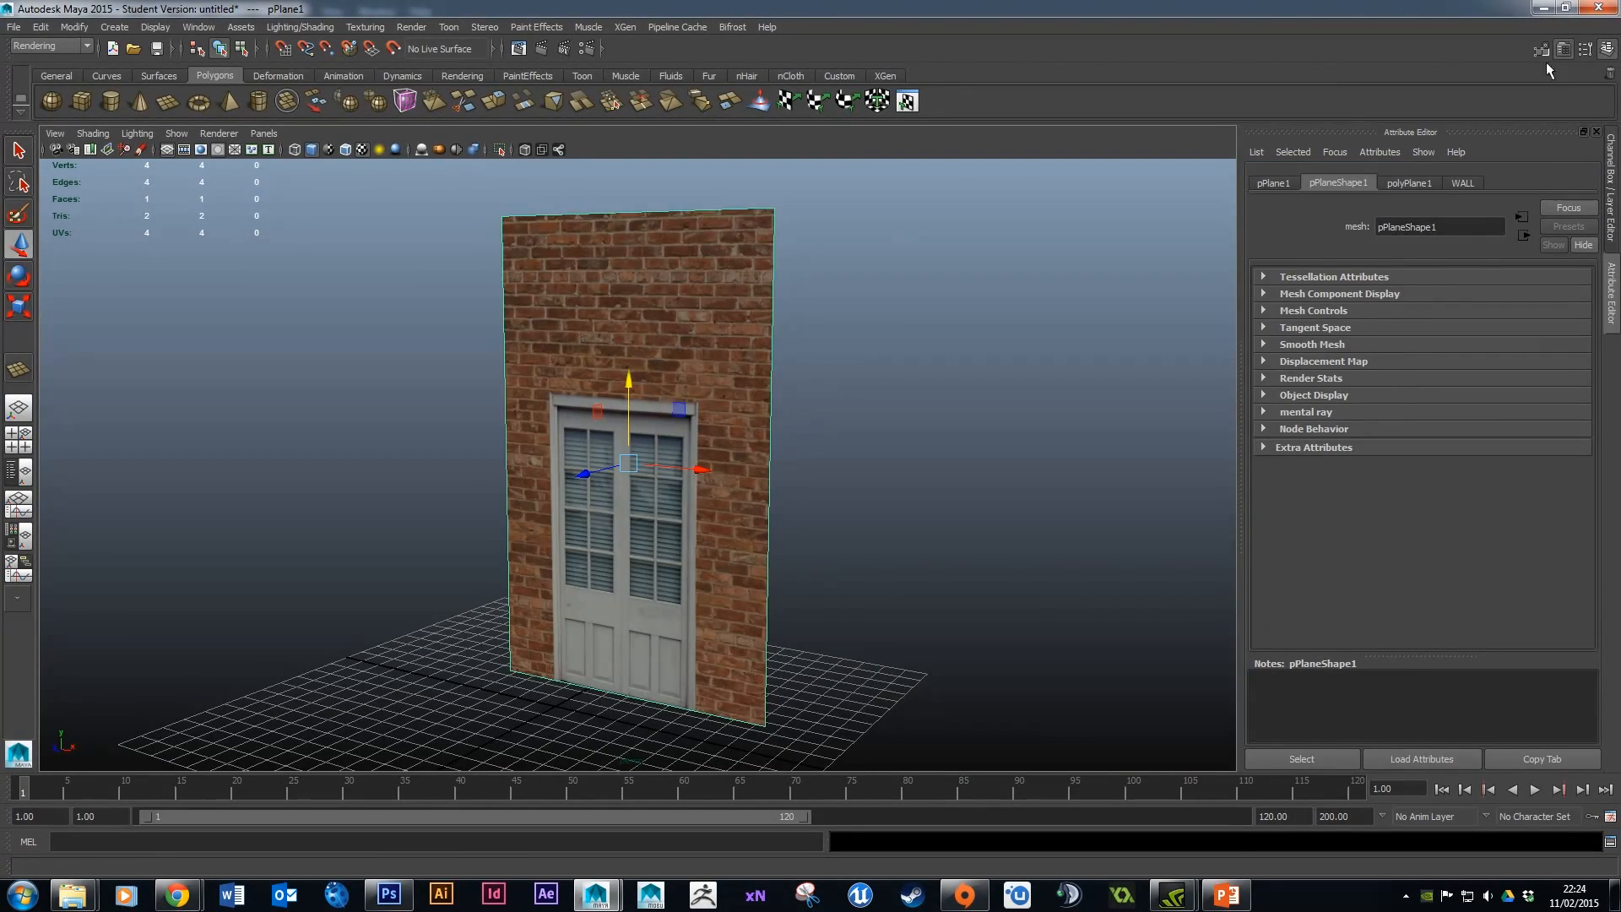
left_click(1609, 51)
left_click(1481, 184)
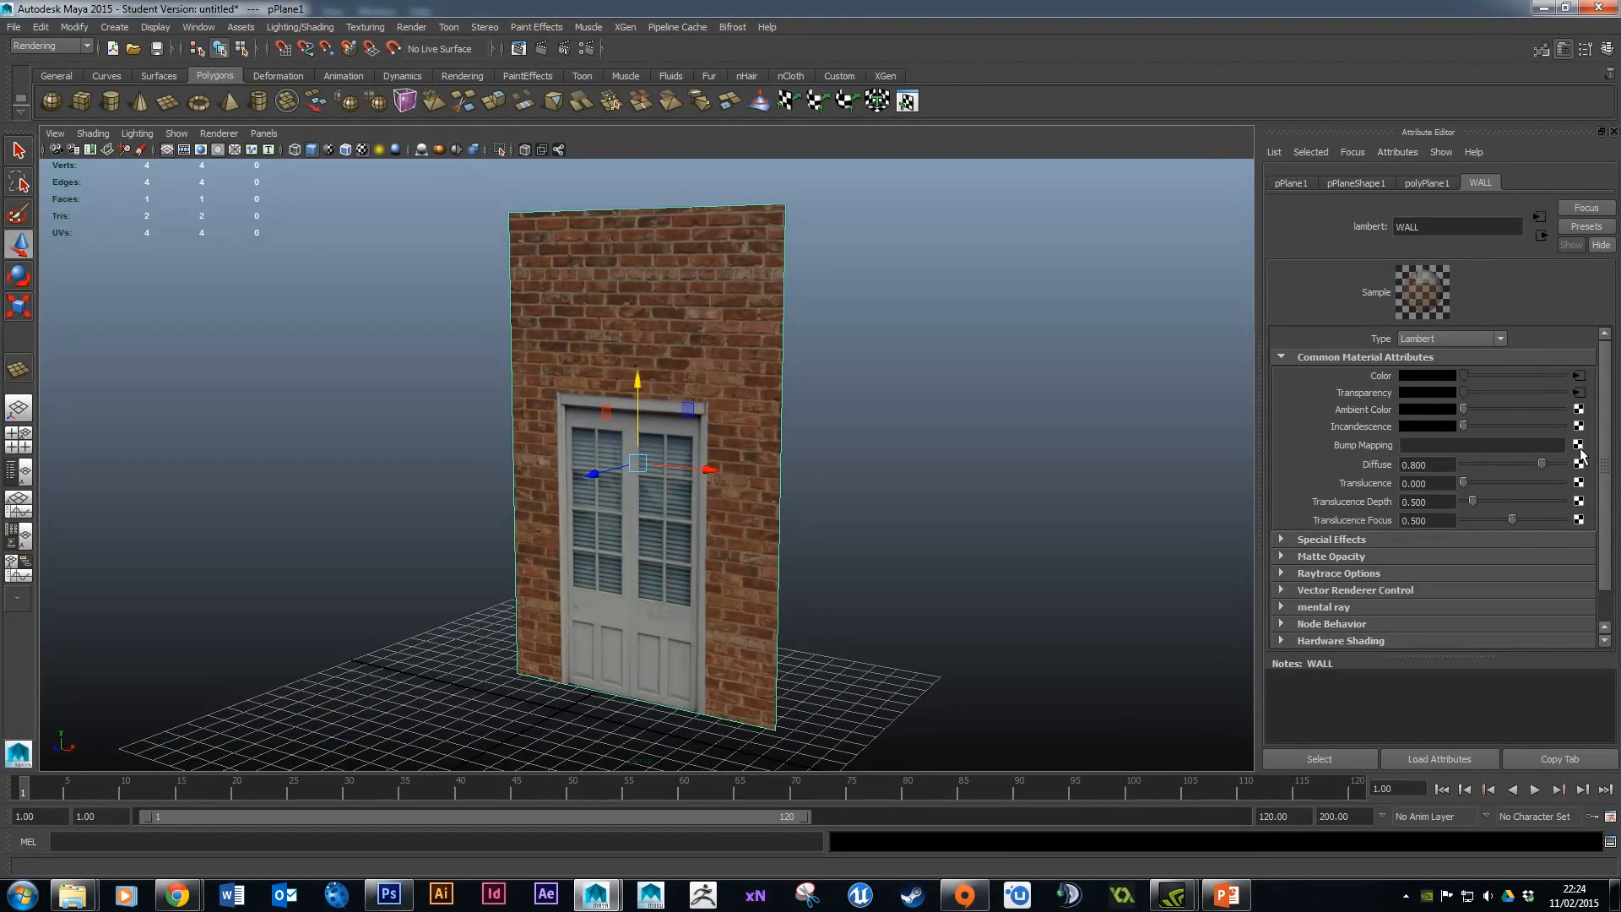
Connect a File texture to the WALL material's bump mapping and load UV_WALL_BMP.png as its image.
left_click(1578, 445)
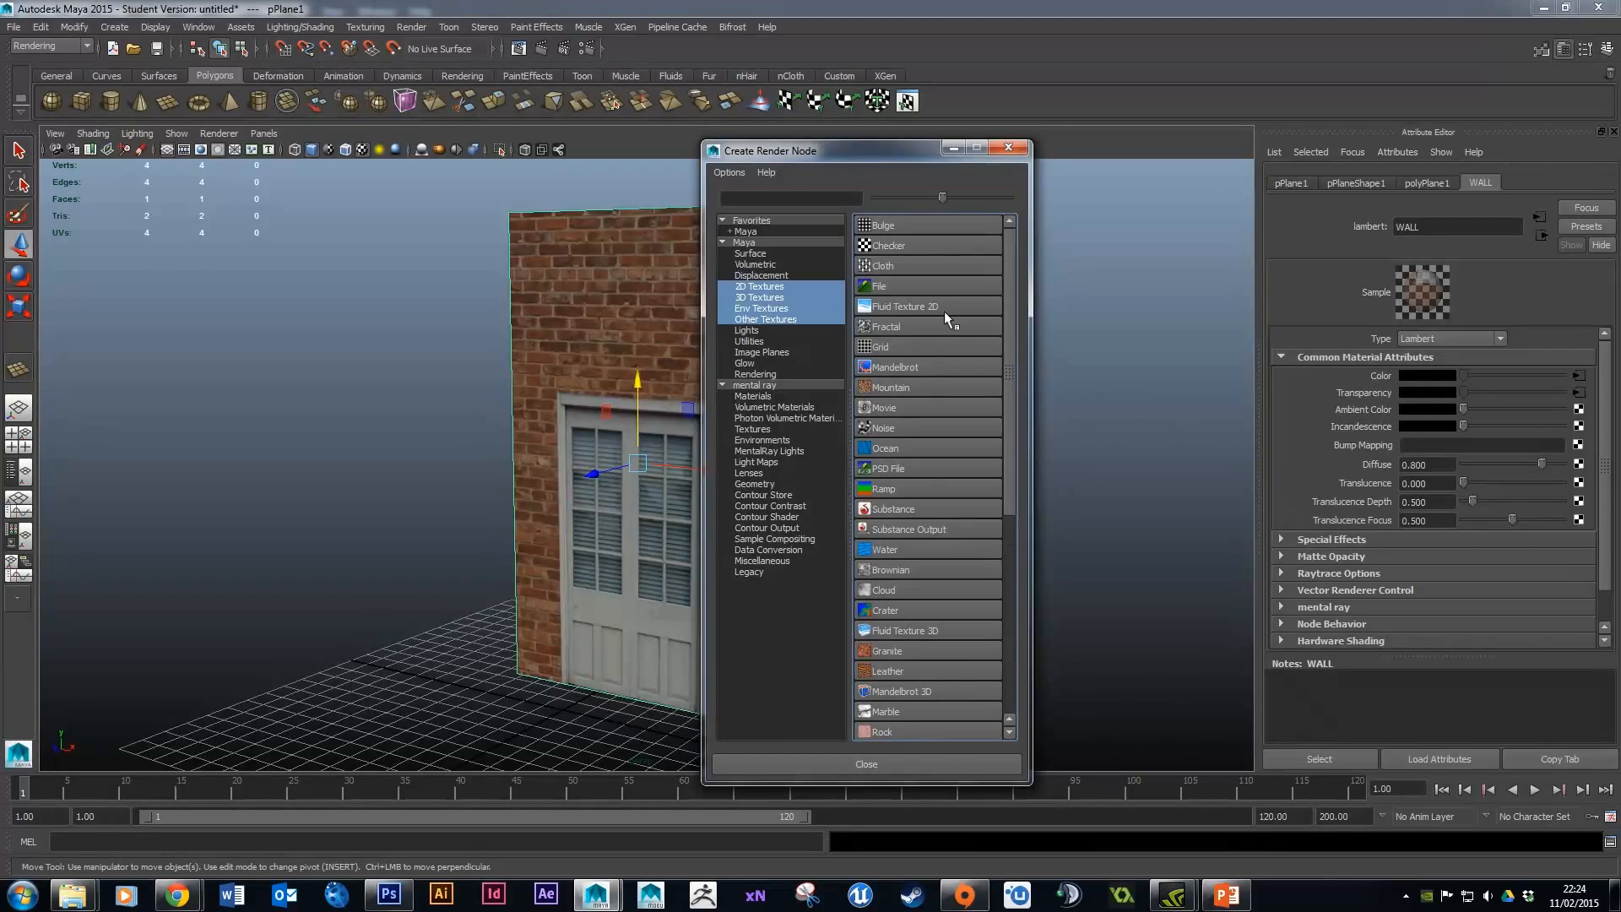
left_click(888, 285)
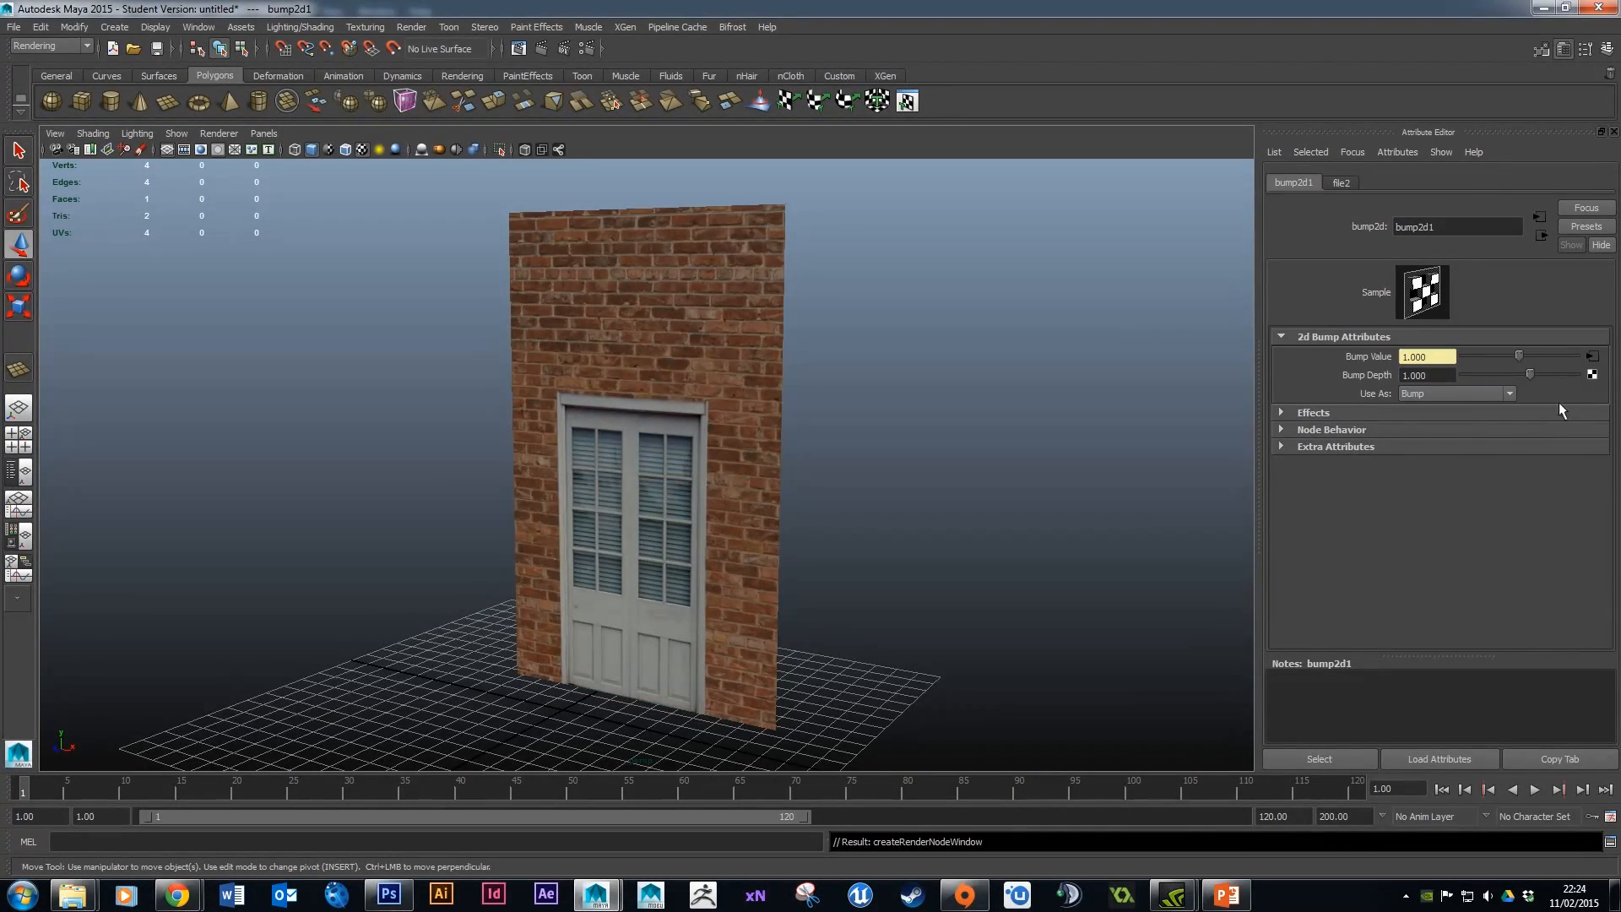
left_click(1342, 183)
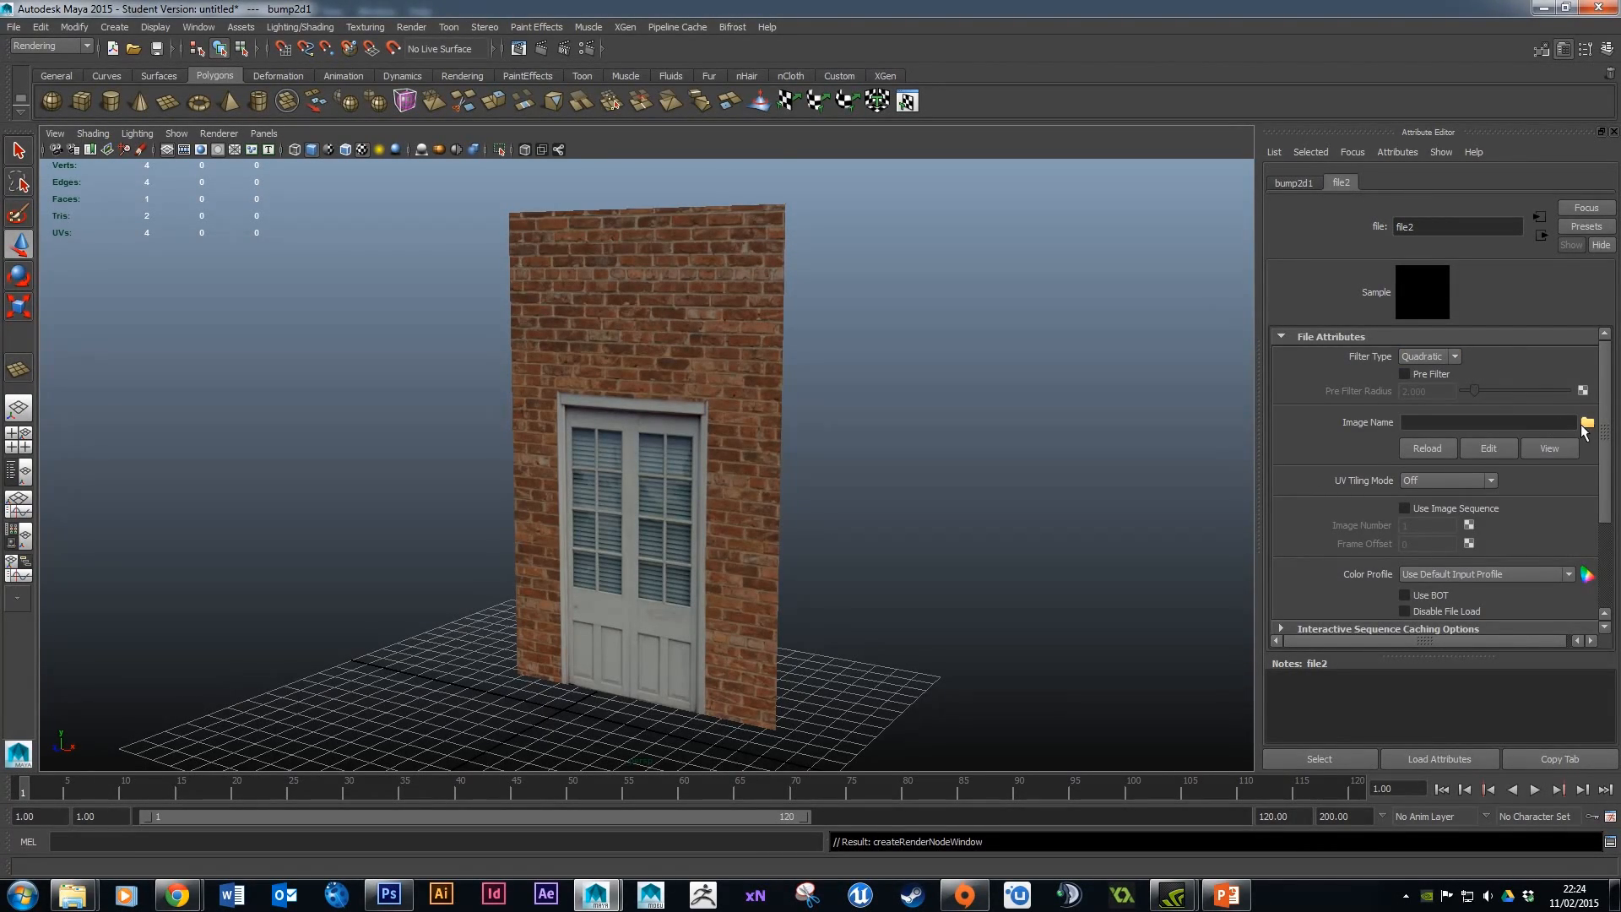
left_click(1590, 428)
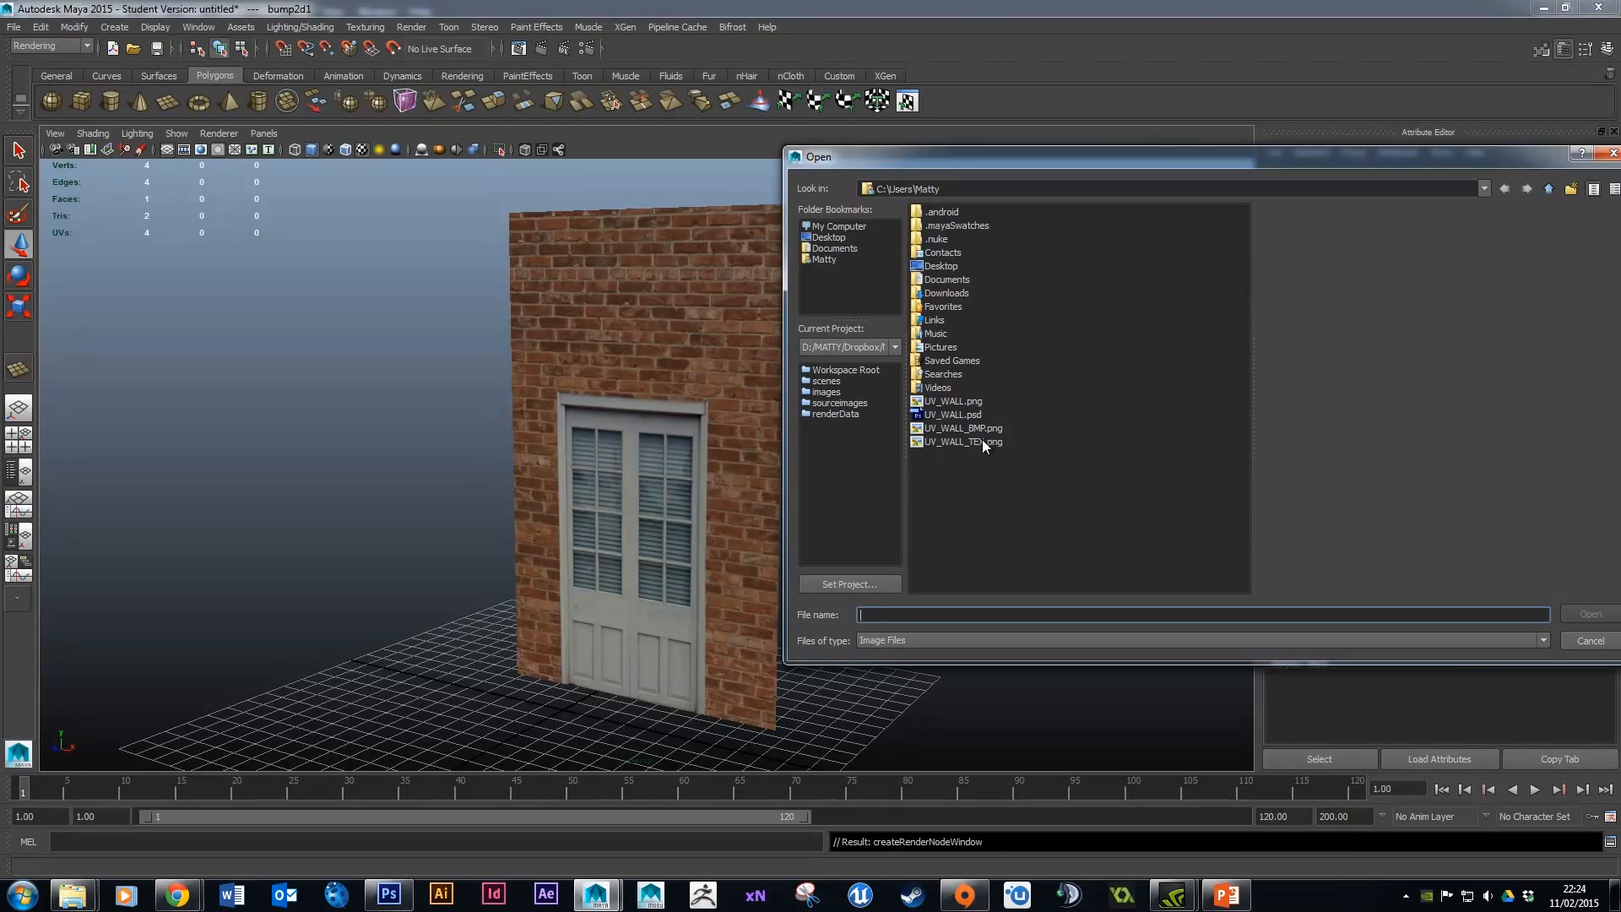
left_click(986, 430)
left_click(1581, 613)
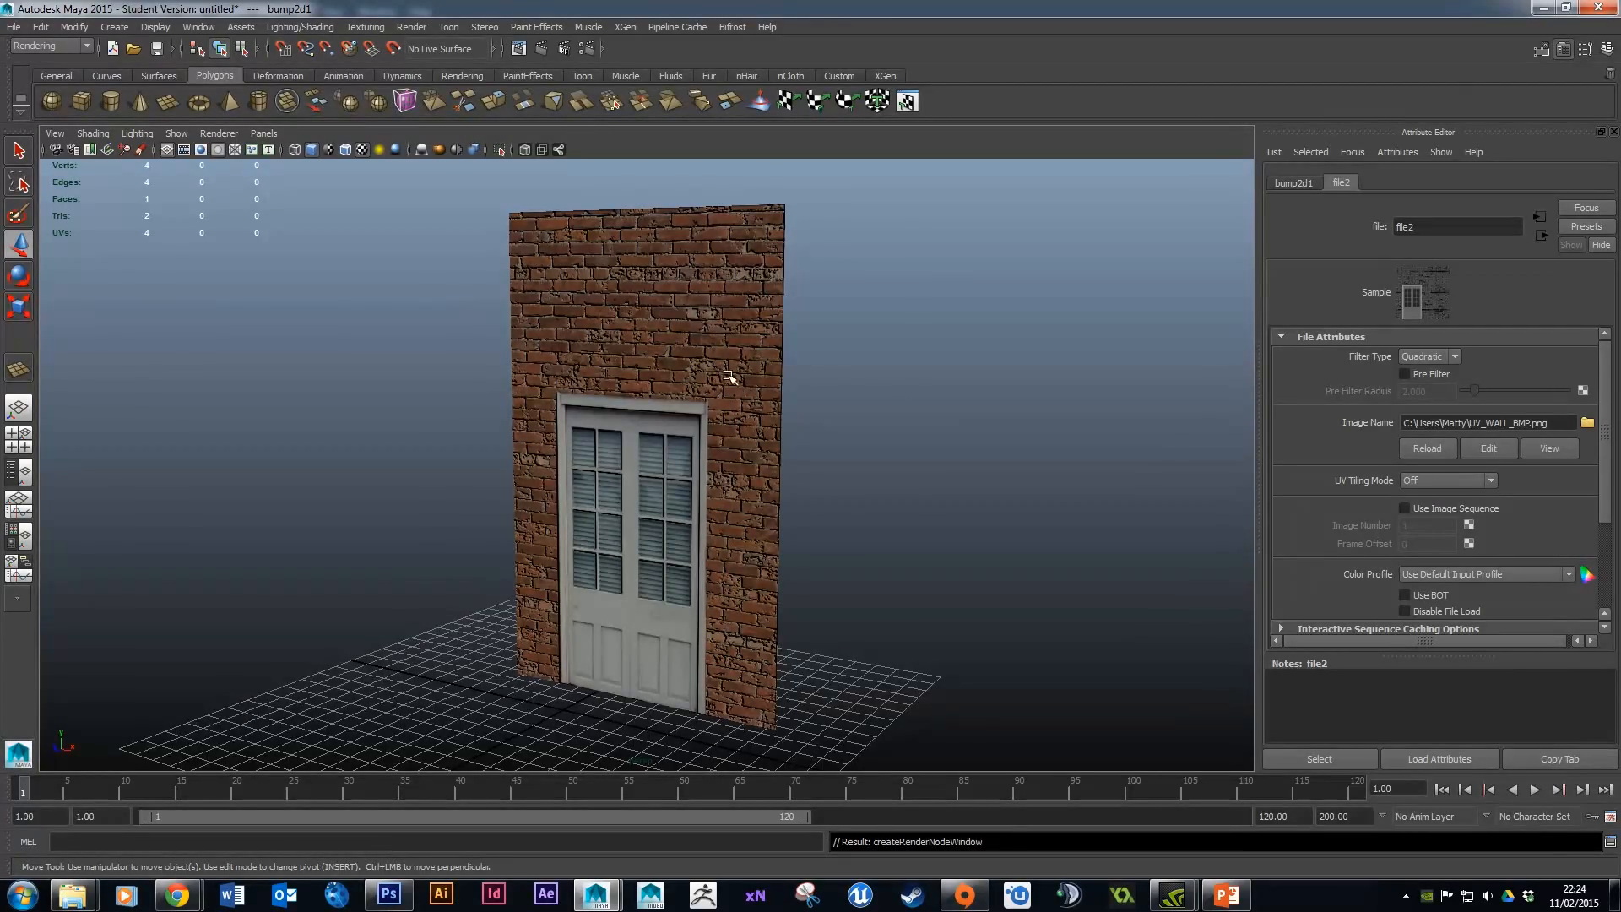
Render a close perspective view of the wall to check the bump effect, and close the render.
scroll(728, 373, "up", 3)
scroll(728, 373, "up", 1)
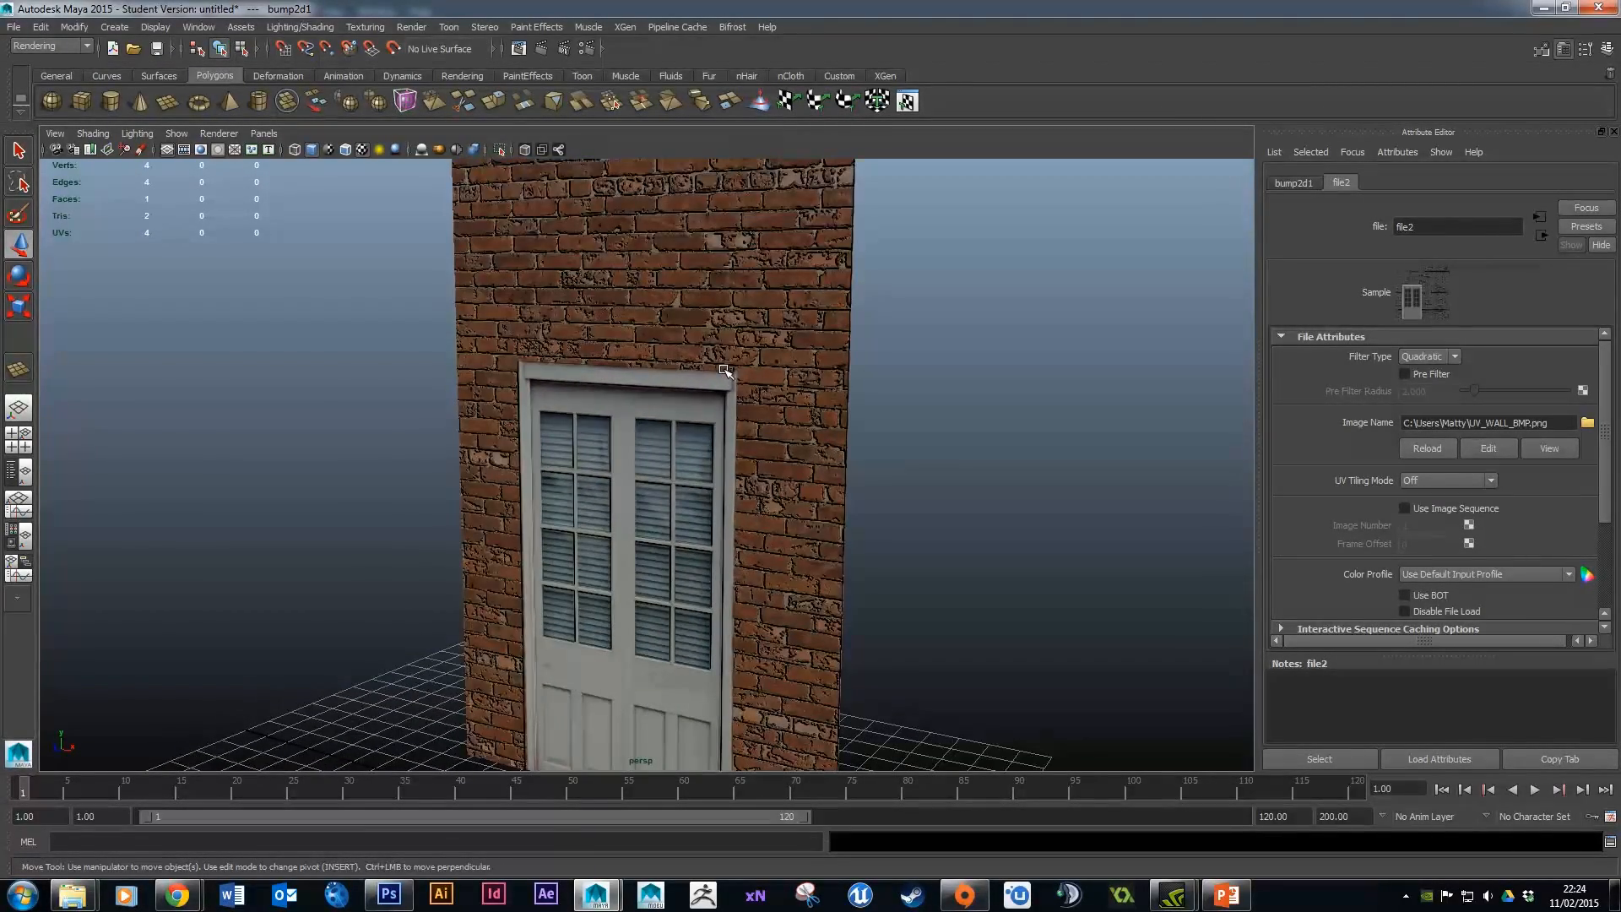
left_click_drag(845, 348, 878, 353)
left_click(541, 48)
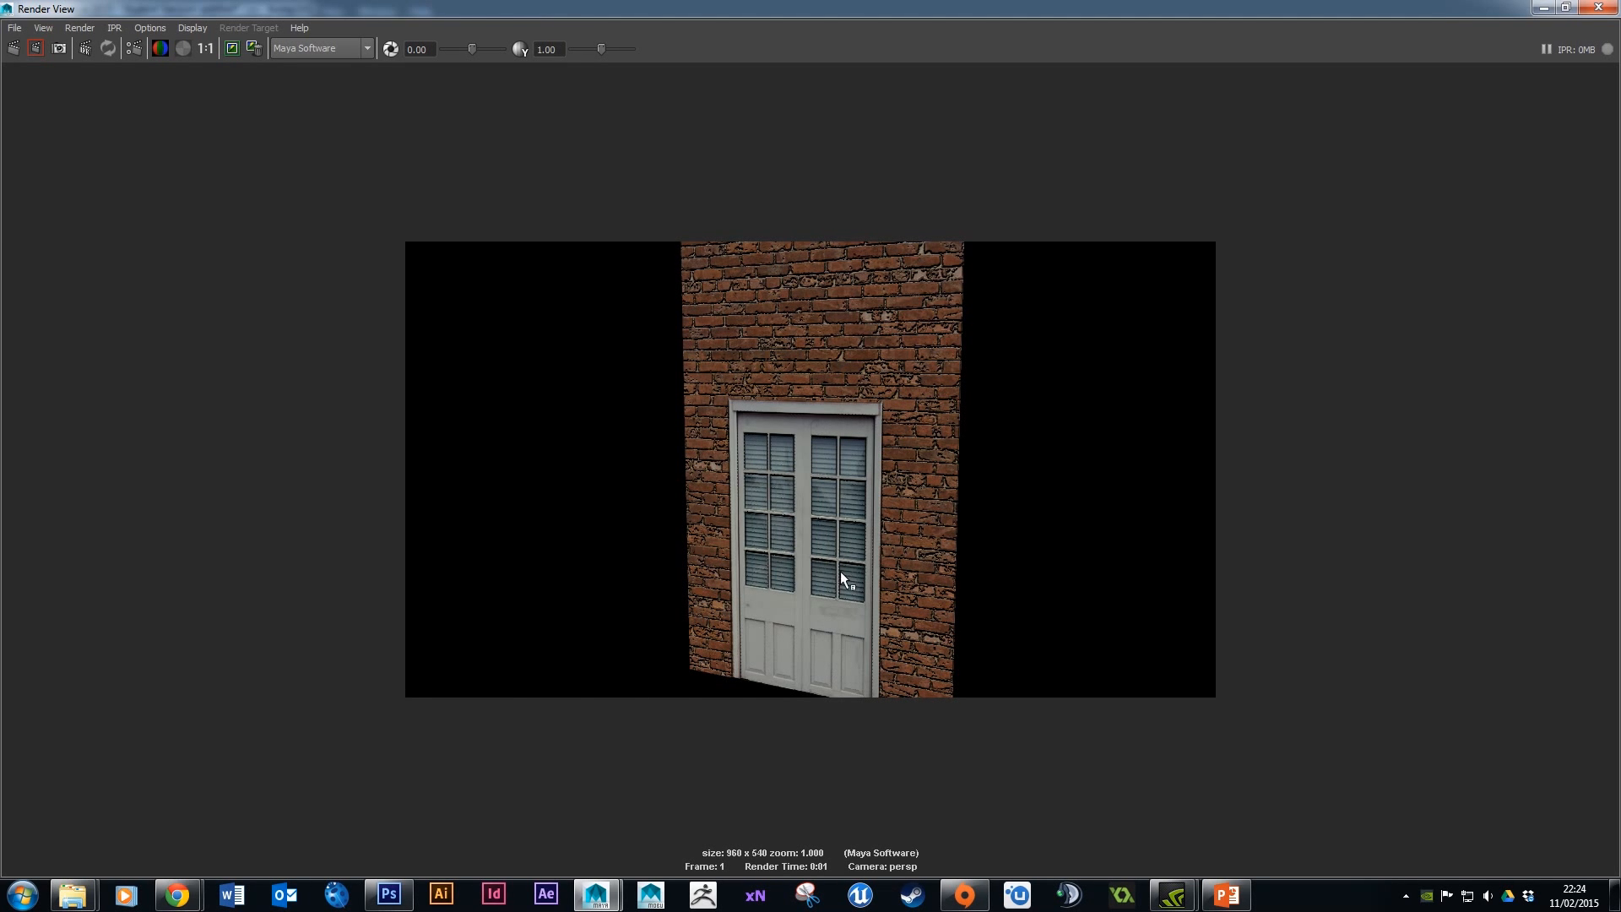
left_click(1598, 7)
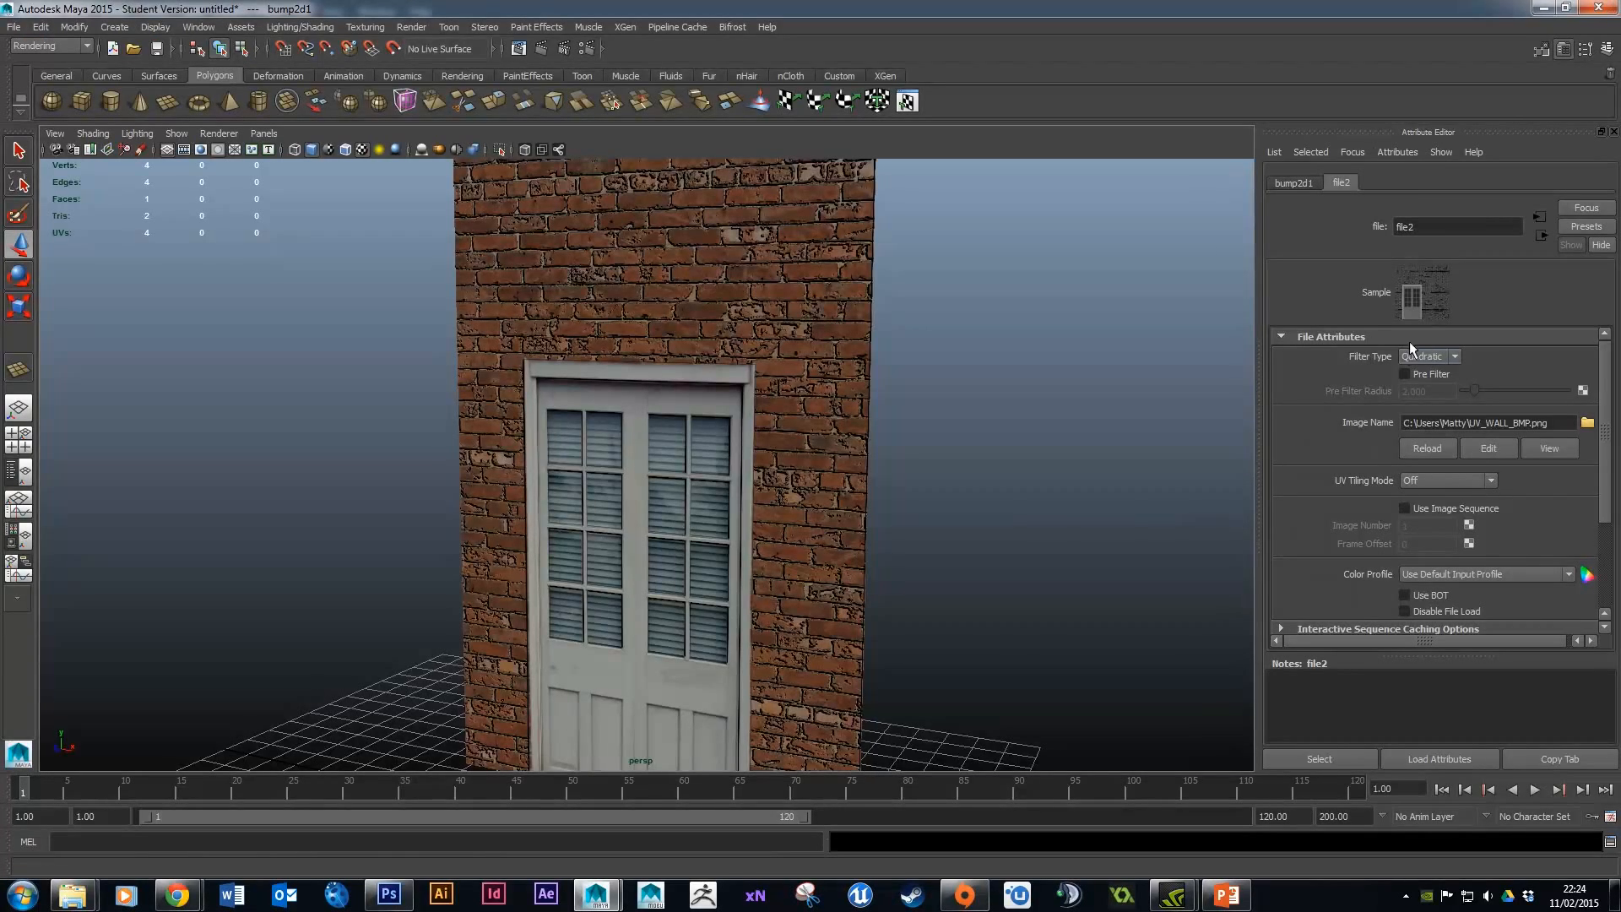
Reduce the bump depth of the wall's bump node to 0.188.
left_click(1289, 184)
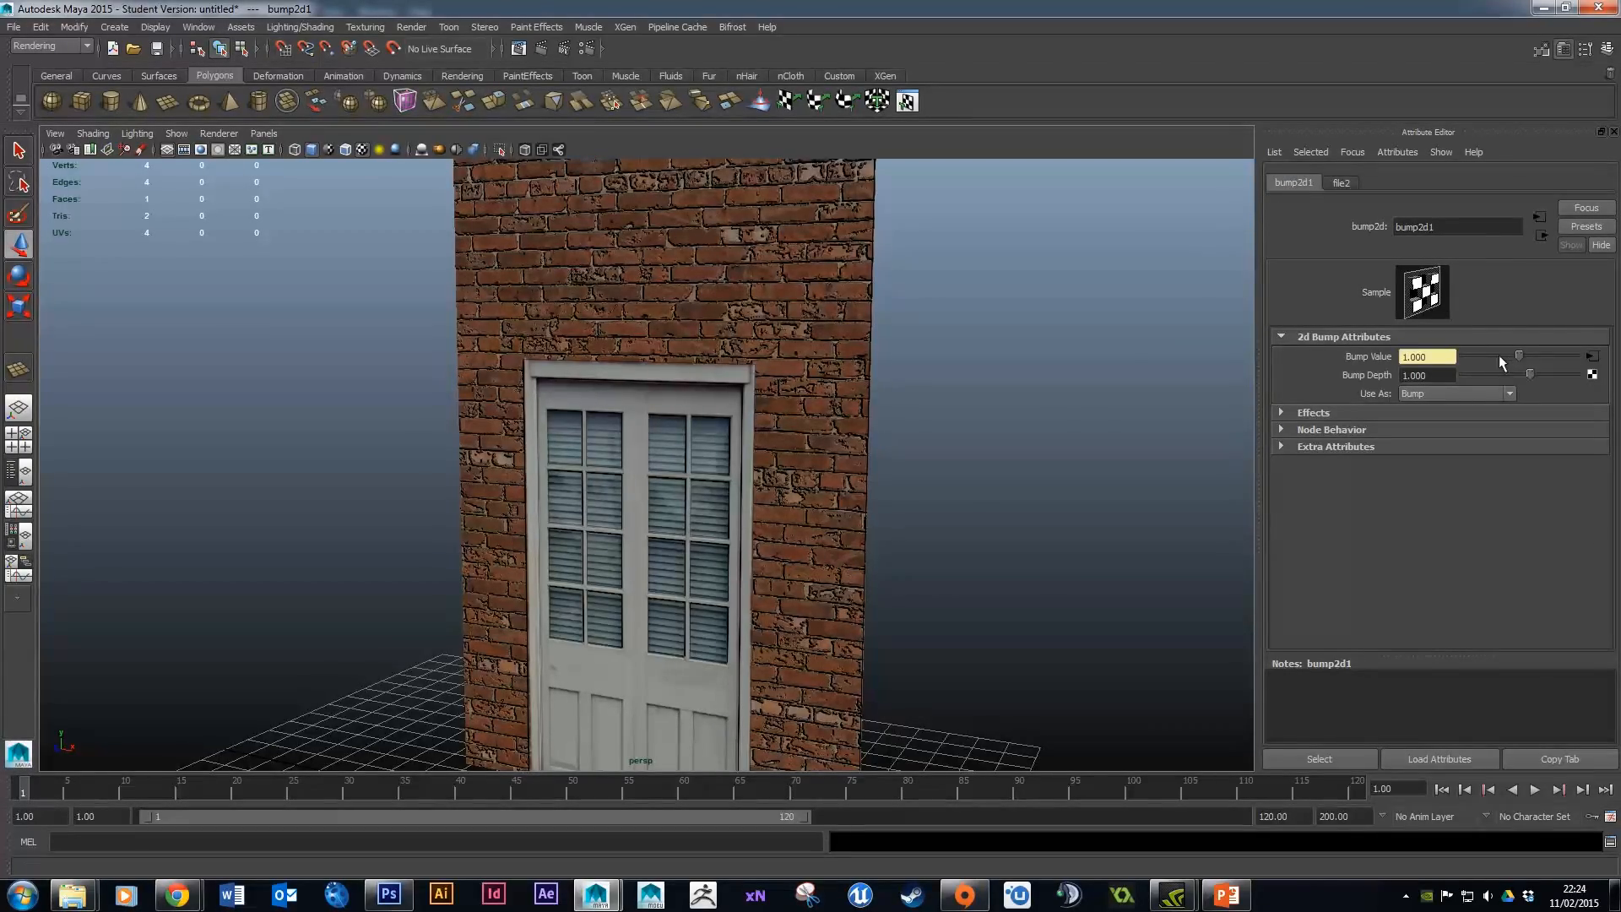
left_click_drag(1526, 375, 1525, 375)
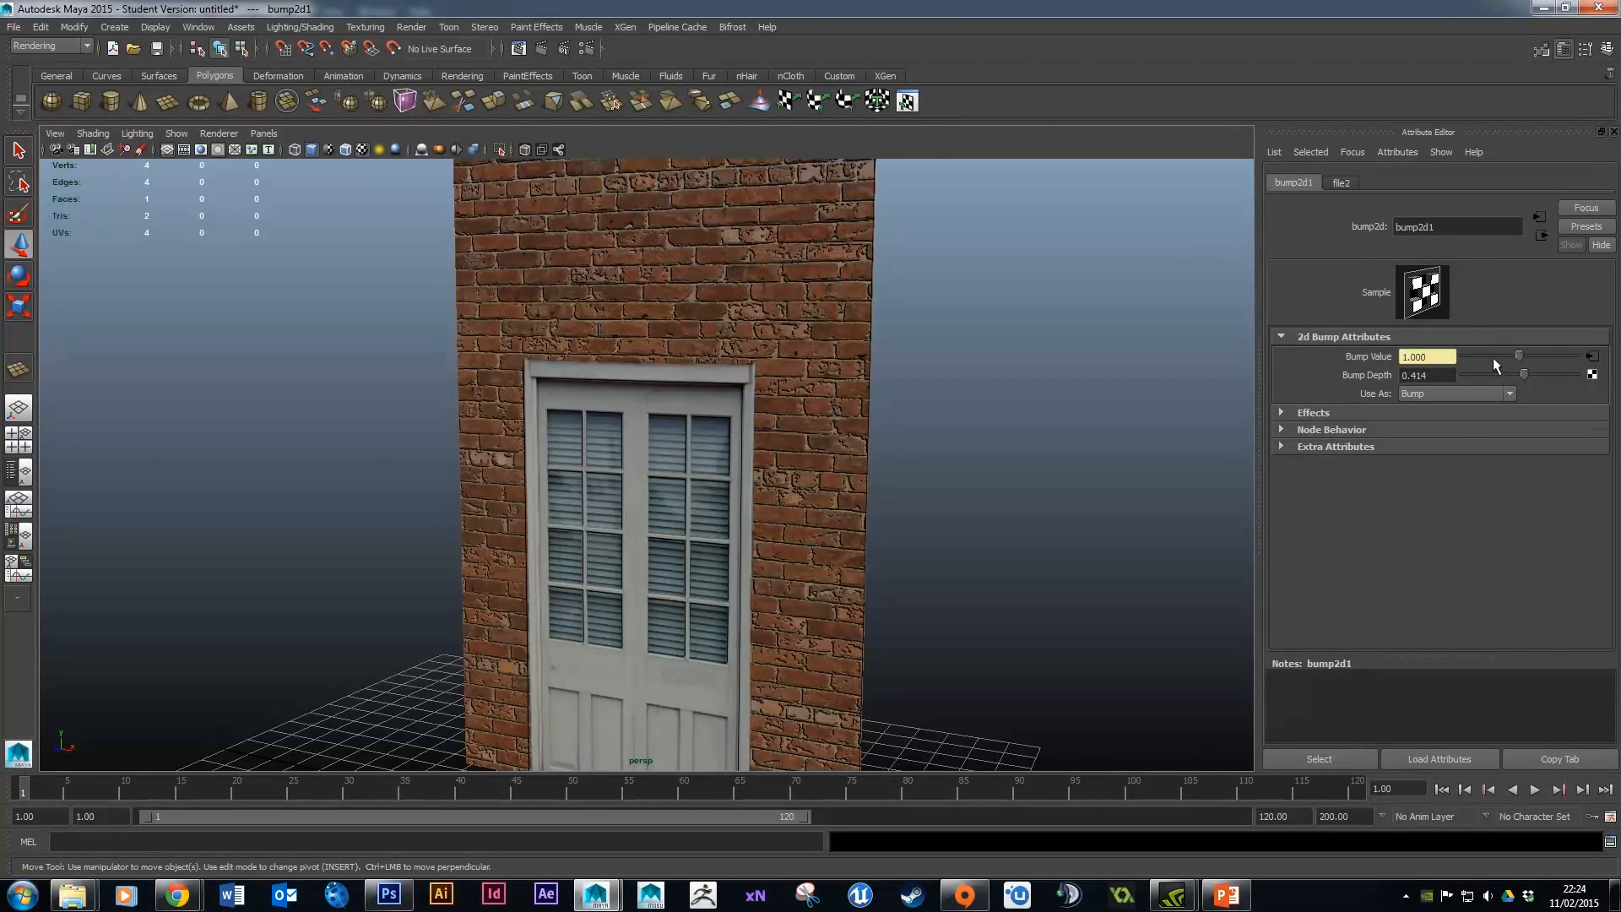
left_click_drag(1525, 375, 1523, 379)
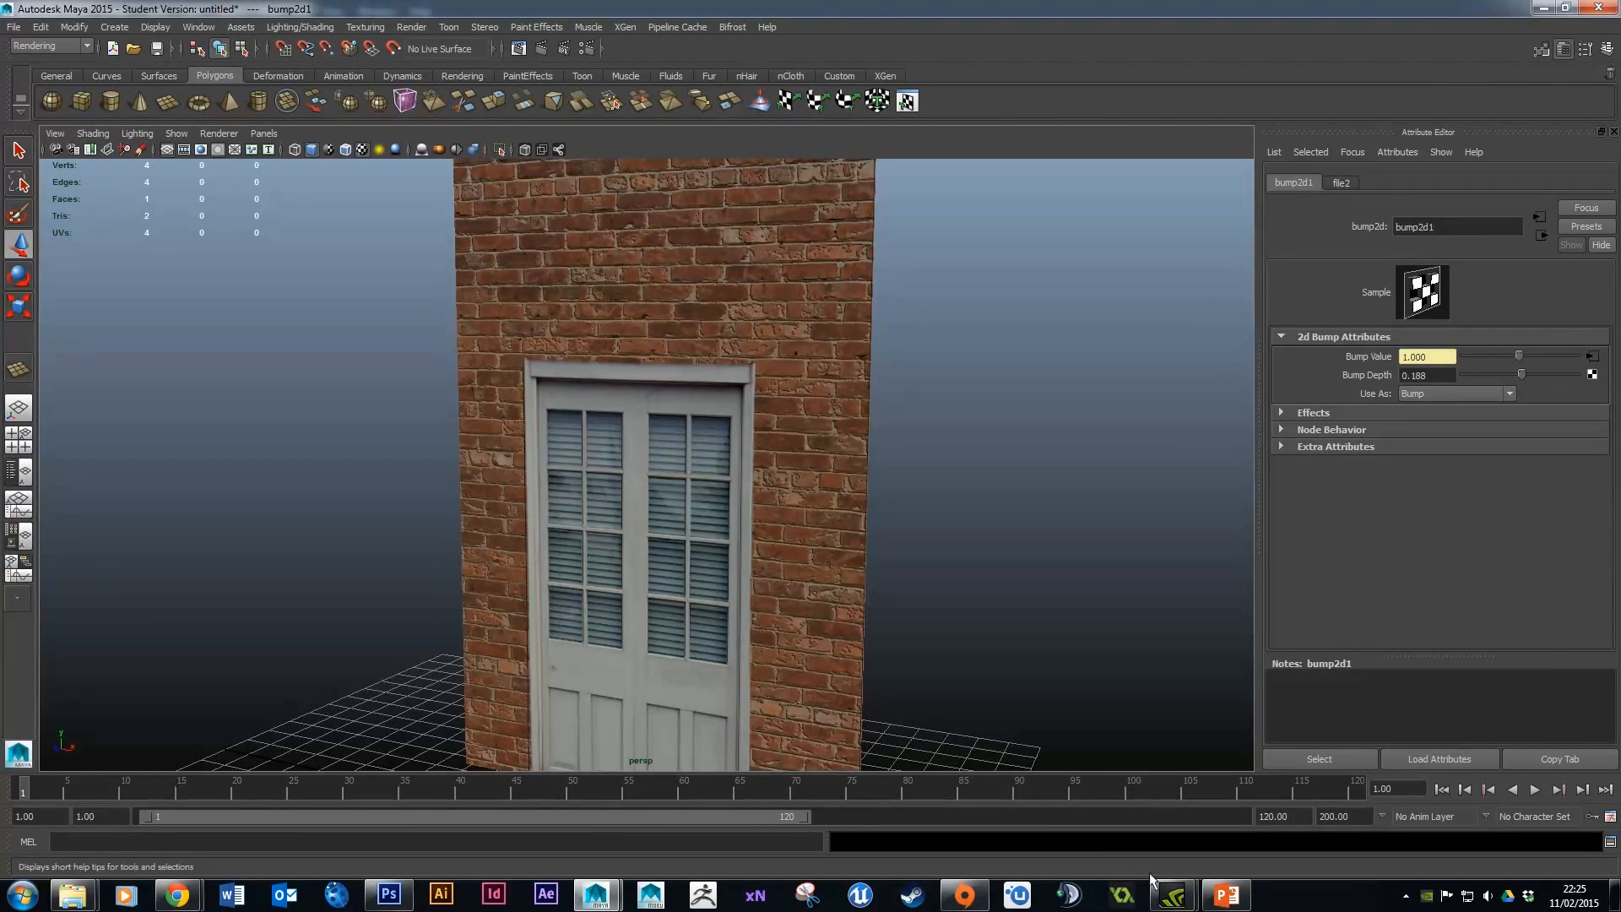
Switch to the bump mapping presentation in PowerPoint and review the bump map definition, black-and-white explanation and brick wall example slides.
mouse_move(1229, 899)
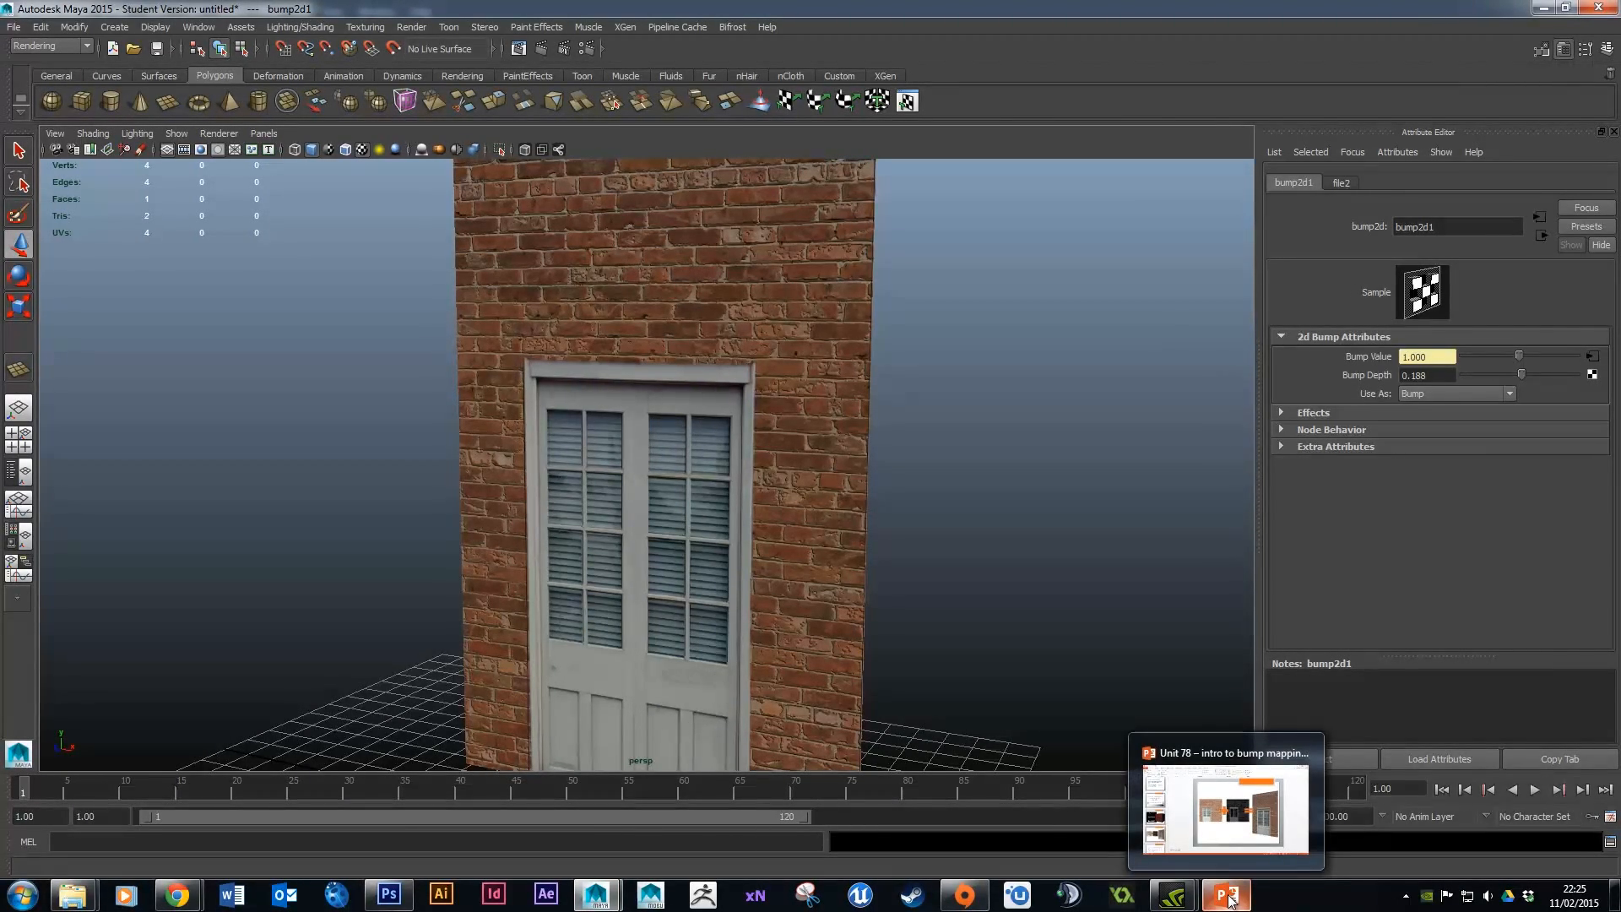
left_click(1224, 828)
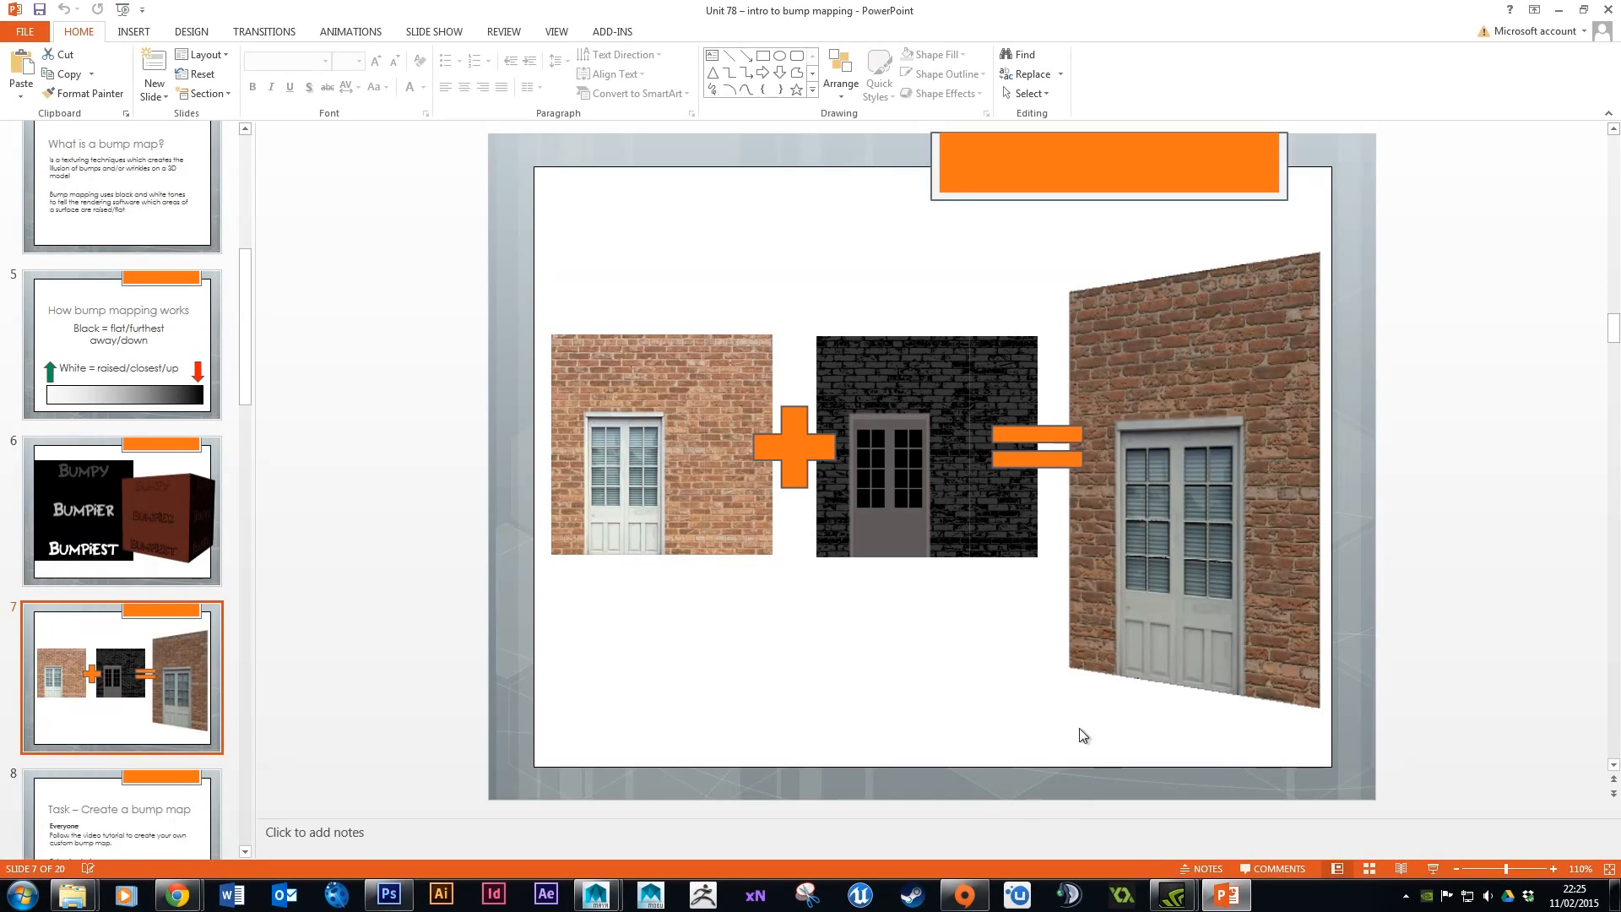
left_click(128, 189)
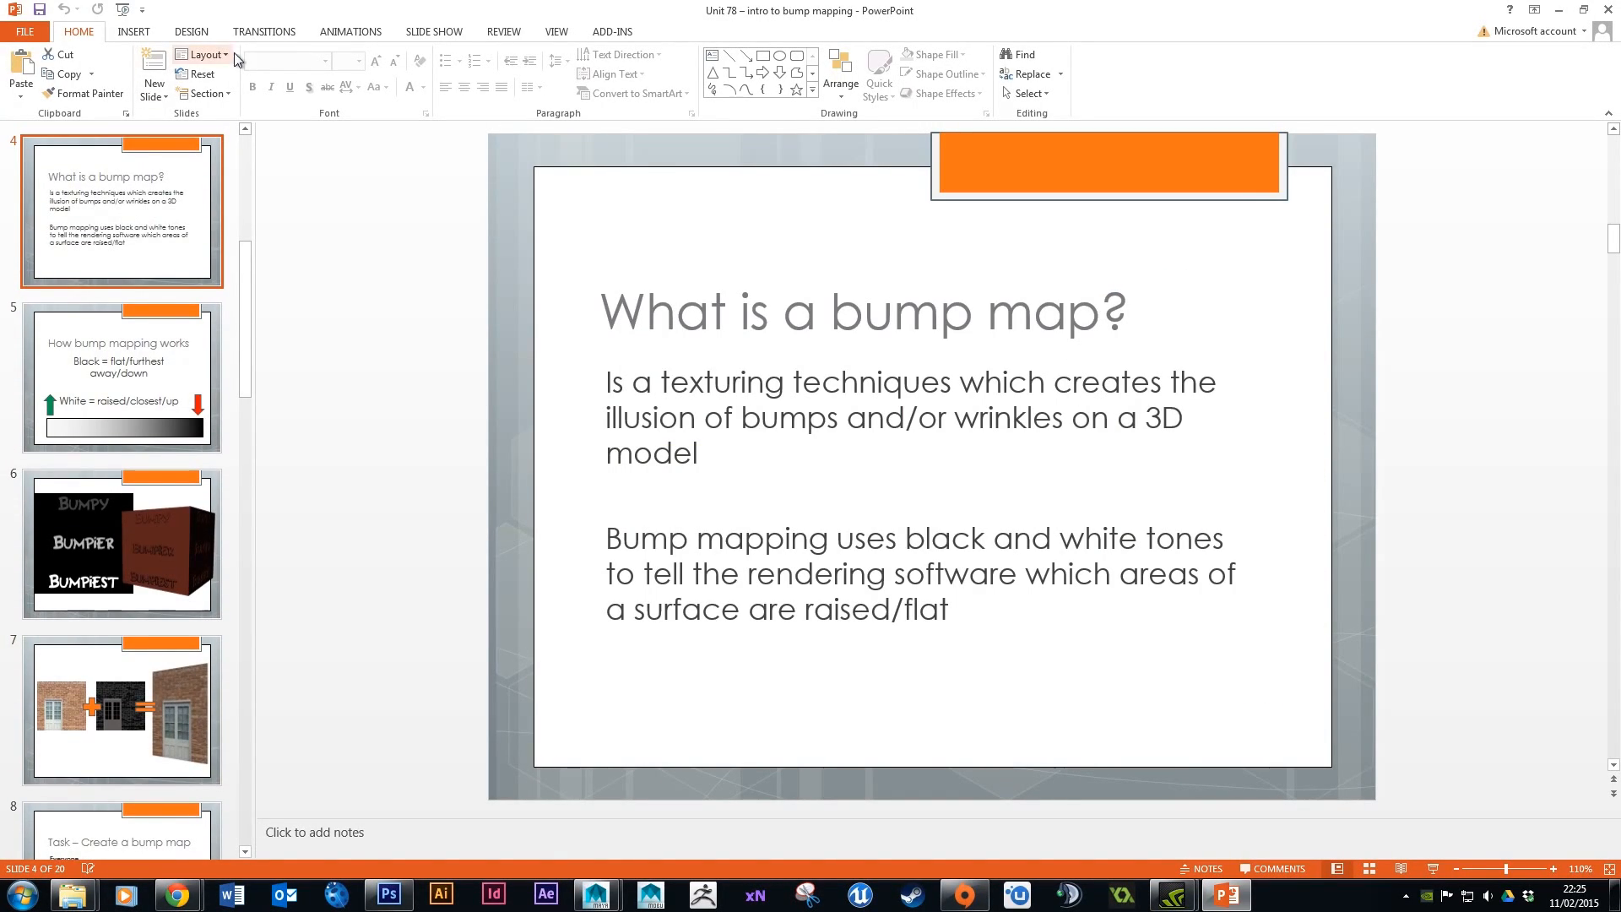
left_click(431, 32)
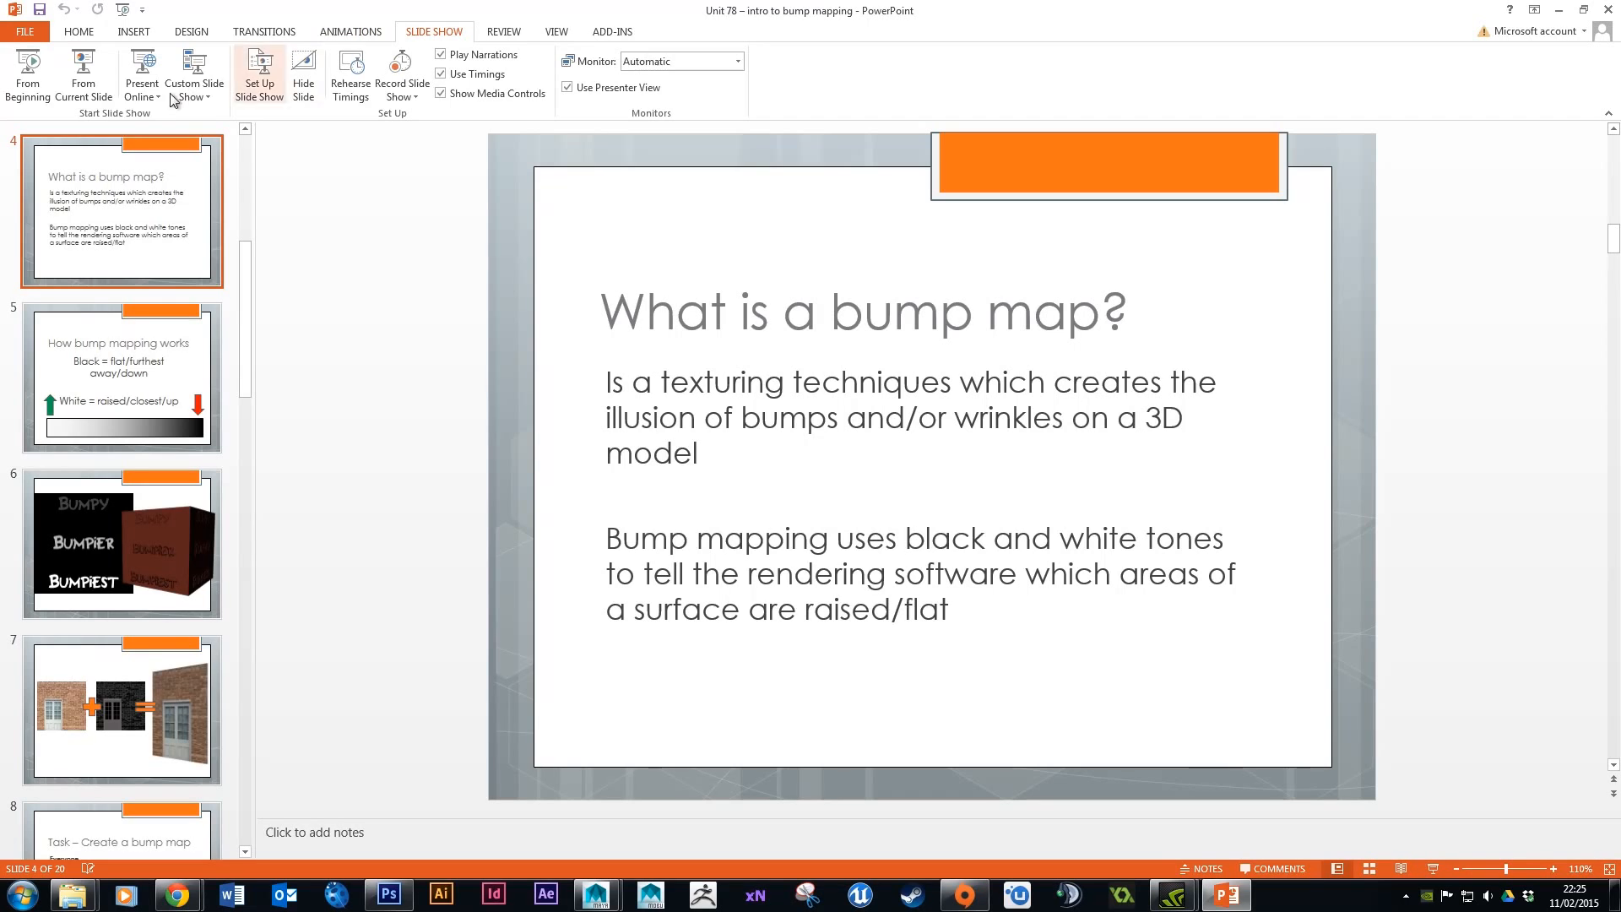
left_click(99, 96)
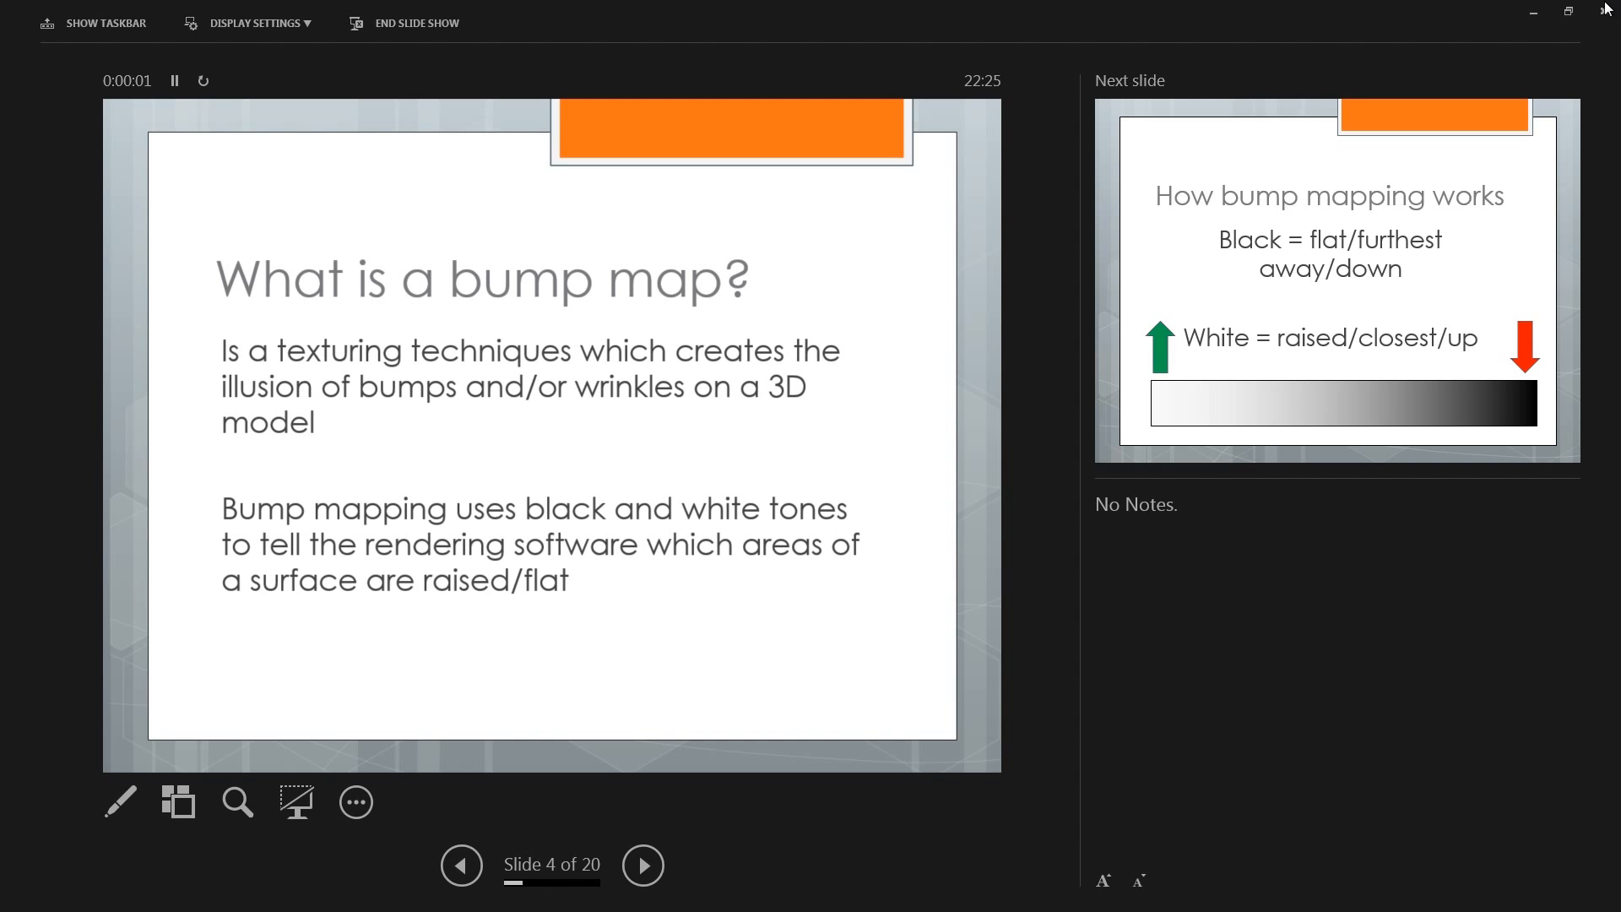
left_click(1605, 11)
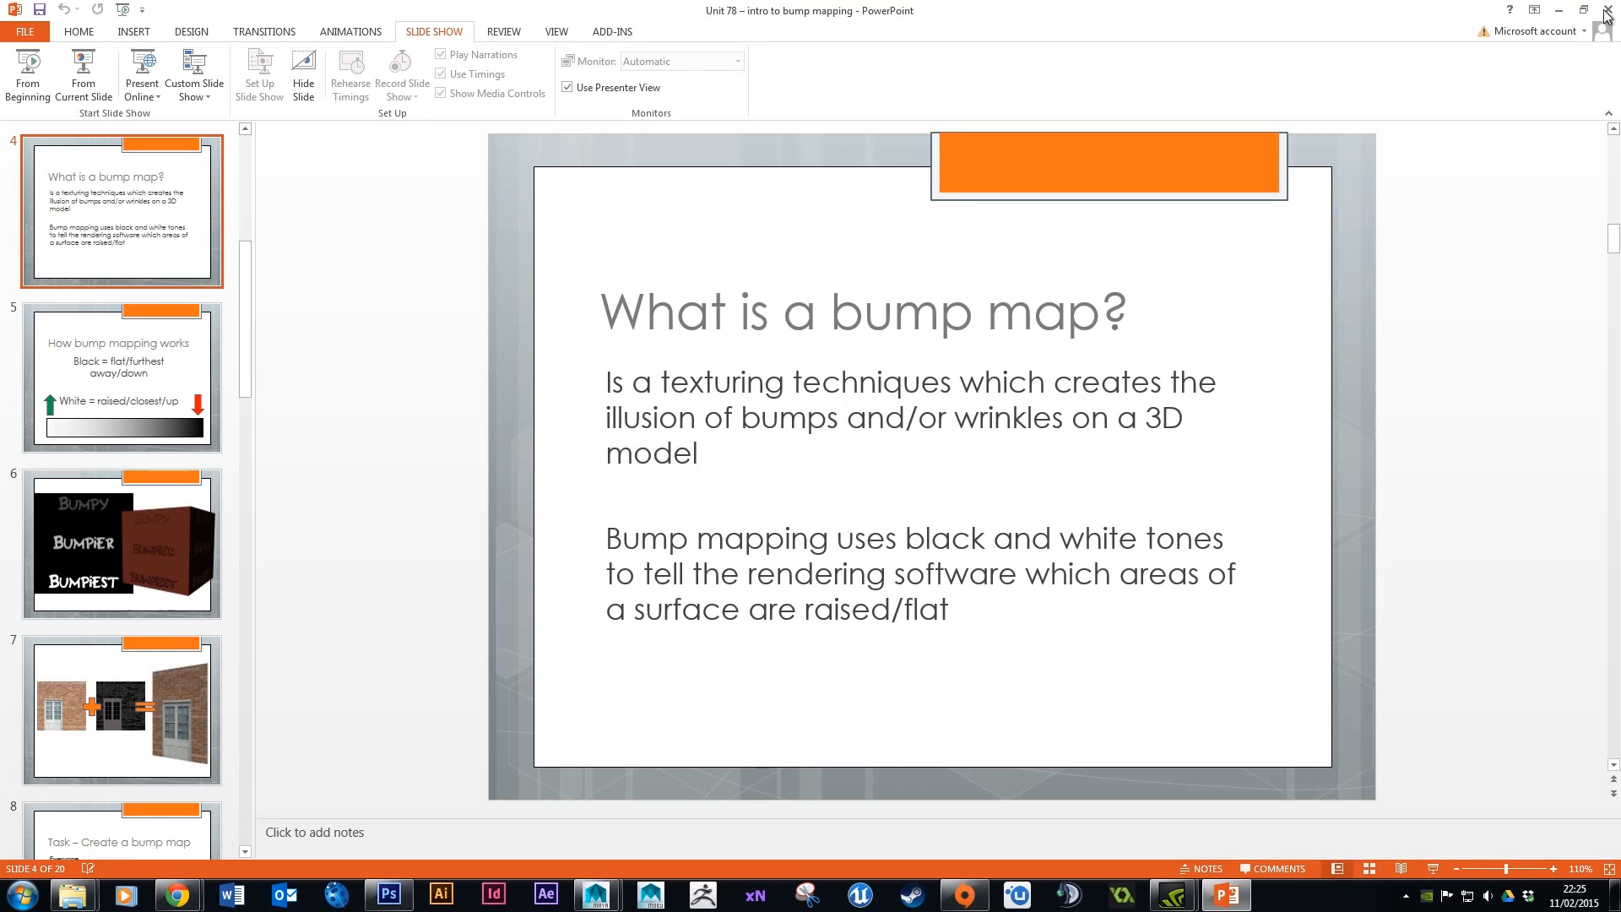
left_click(165, 365)
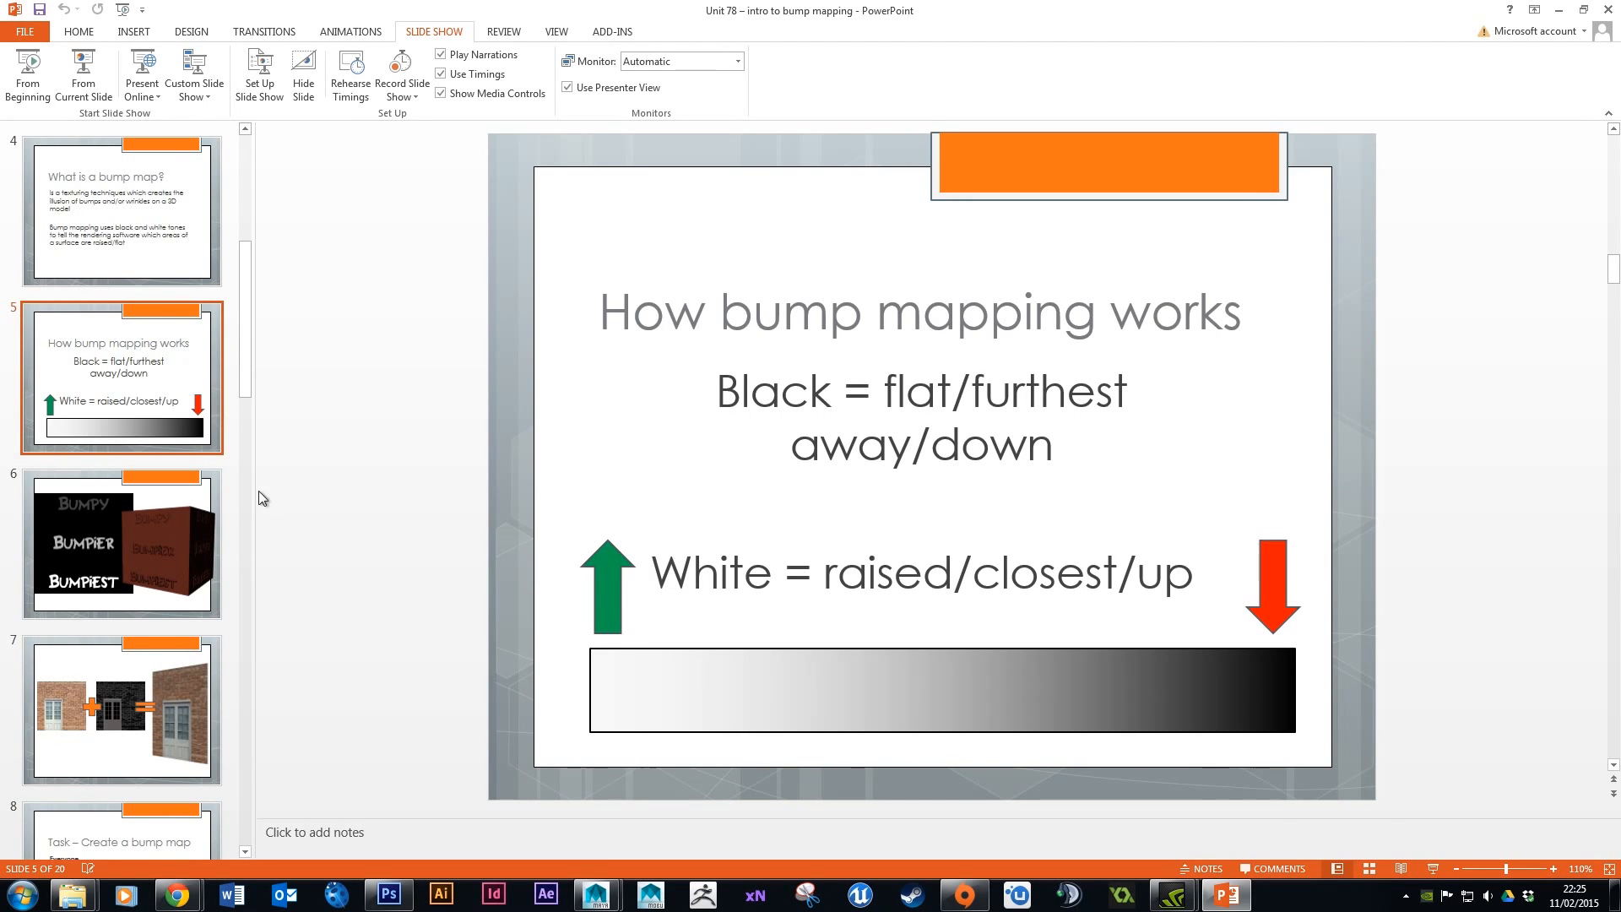
left_click(127, 709)
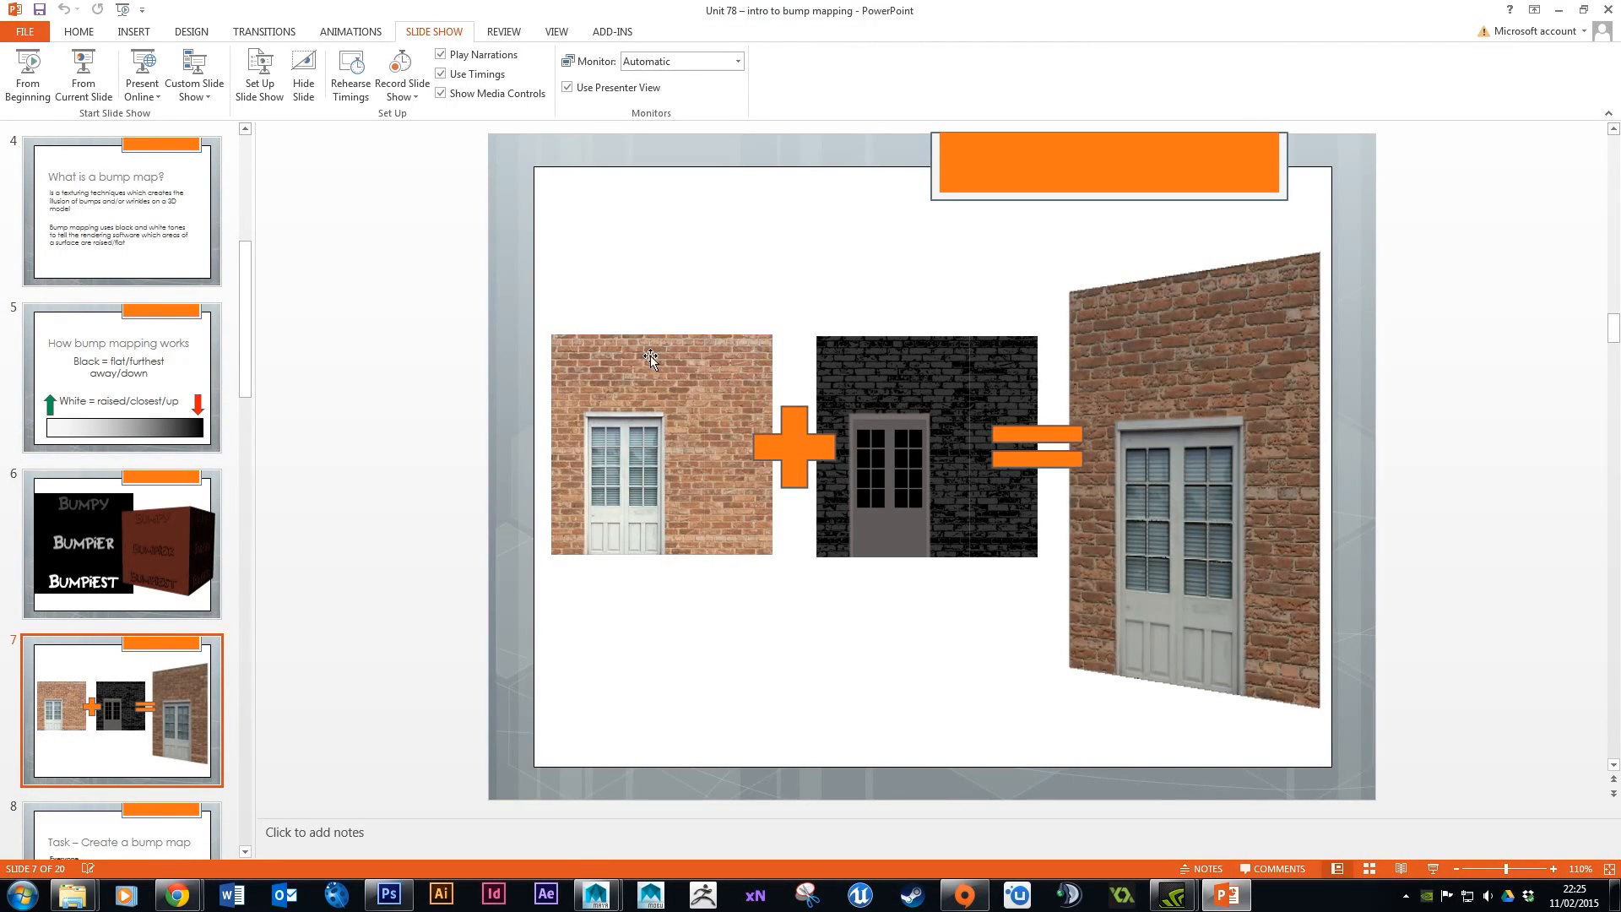